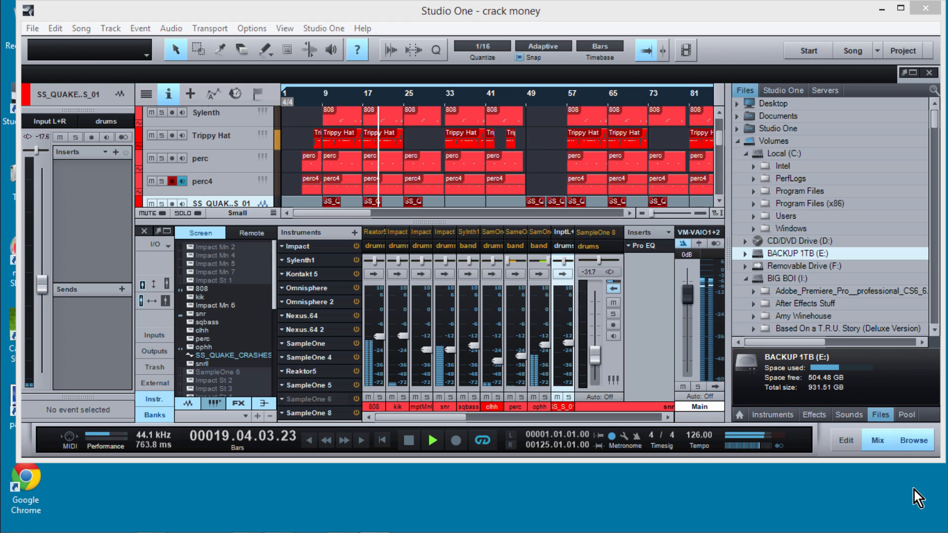
Step: Stop the song's playback and enlarge the Studio One window so it fills the screen
{"action": "key", "text": "space"}
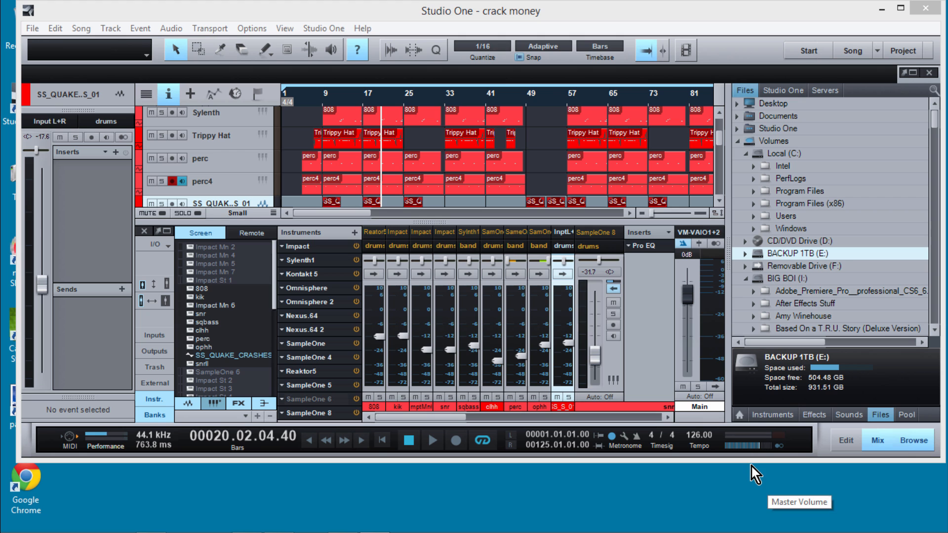
{"action": "left_click_drag", "start_coordinate": [751, 464], "coordinate": [751, 532]}
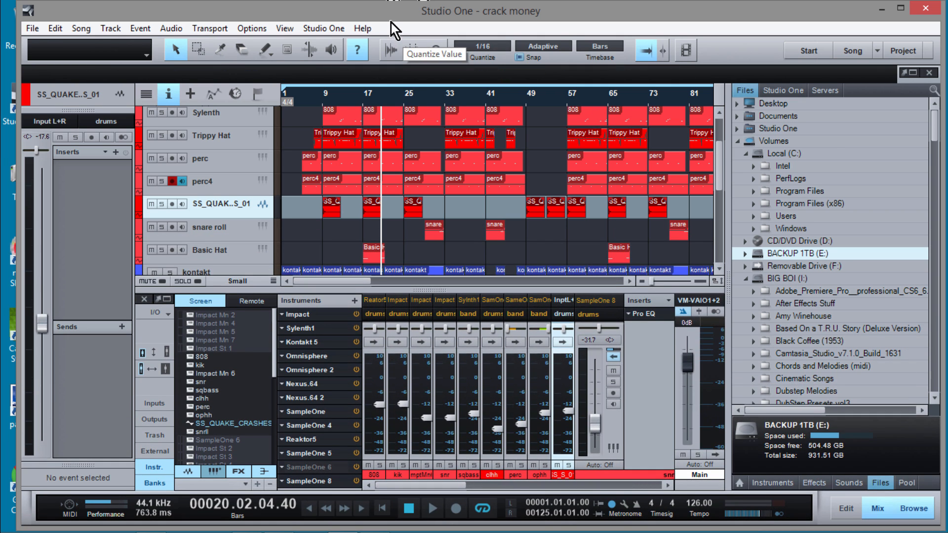
{"action": "left_click_drag", "start_coordinate": [391, 23], "coordinate": [375, 23]}
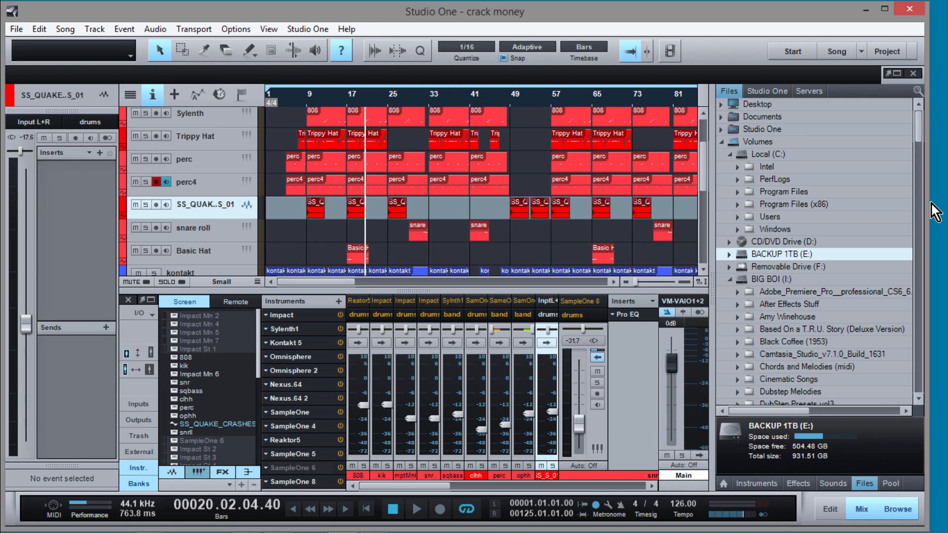
{"action": "left_click_drag", "start_coordinate": [929, 210], "coordinate": [940, 211]}
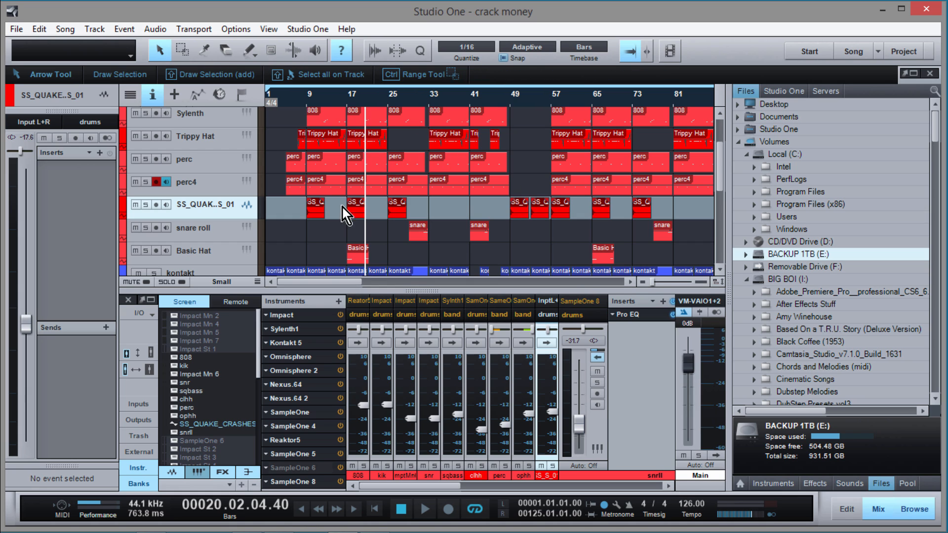
Step: Toggle the tool info view off and back on
{"action": "left_click", "coordinate": [341, 51]}
{"action": "left_click", "coordinate": [339, 53]}
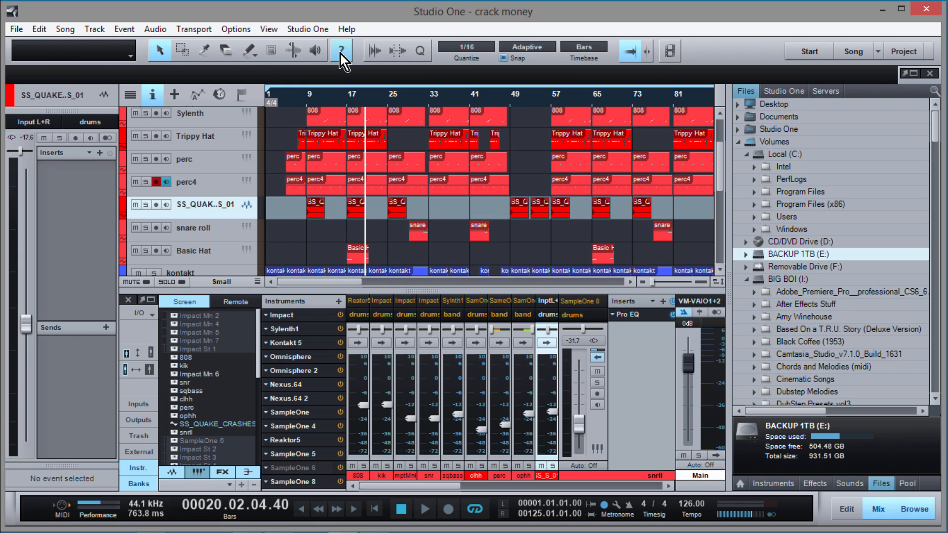
{"action": "left_click", "coordinate": [340, 53]}
{"action": "left_click", "coordinate": [339, 52]}
{"action": "left_click", "coordinate": [340, 54]}
{"action": "left_click", "coordinate": [340, 53]}
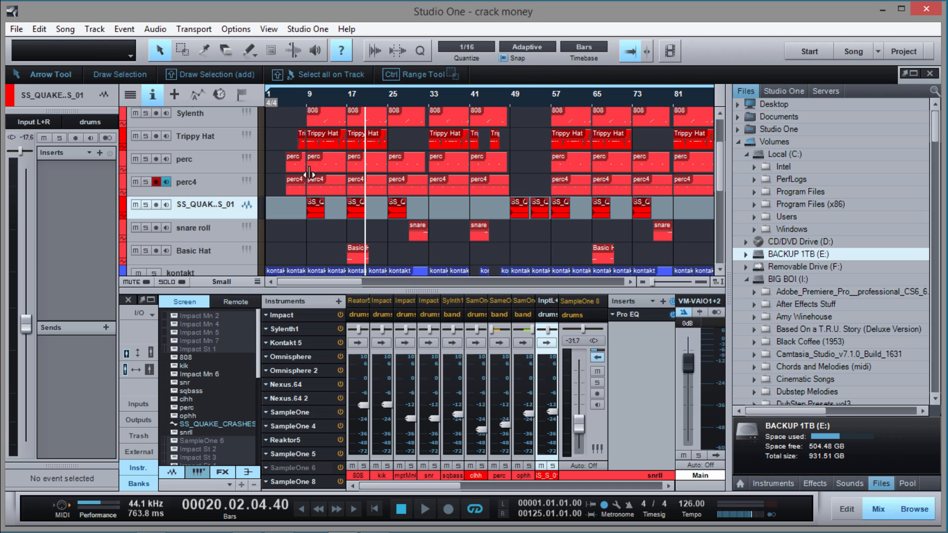
Step: Open the Drums track's Impact instrument, audition the Snare (10) and Trippy Kick-2 pads, and close the instrument
{"action": "scroll", "coordinate": [312, 188], "scroll_direction": "up", "scroll_amount": 3}
{"action": "scroll", "coordinate": [312, 188], "scroll_direction": "up", "scroll_amount": 1}
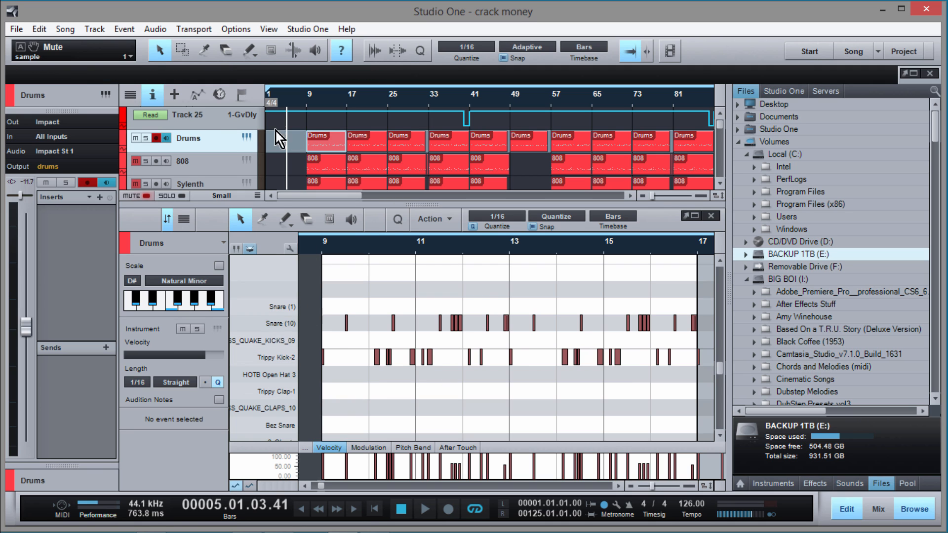
{"action": "left_click", "coordinate": [247, 138]}
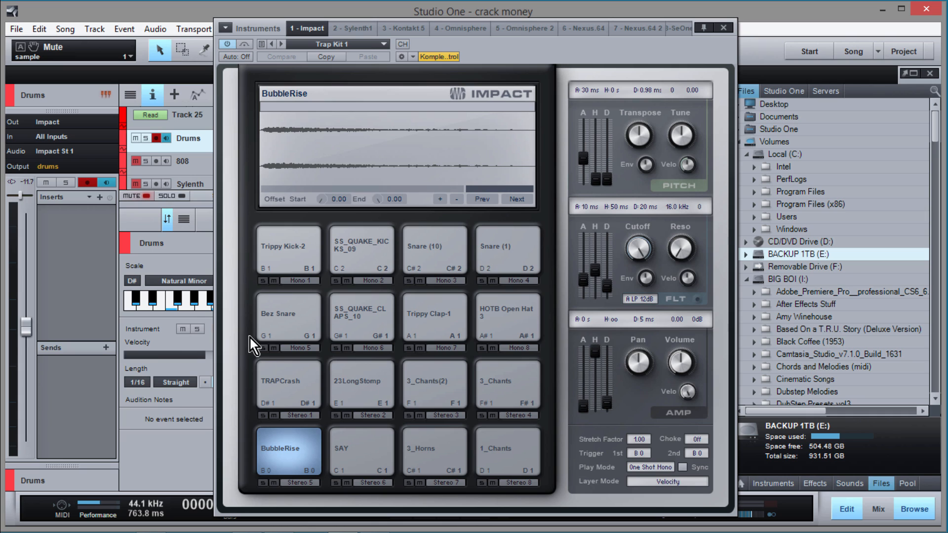
{"action": "left_click", "coordinate": [443, 263]}
{"action": "left_click", "coordinate": [443, 263]}
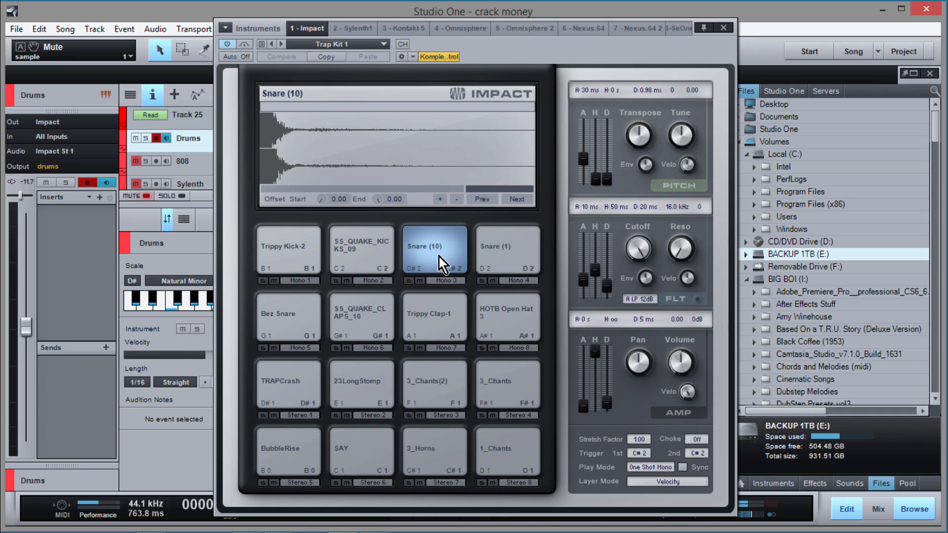
{"action": "left_click", "coordinate": [290, 260]}
{"action": "left_click", "coordinate": [289, 260]}
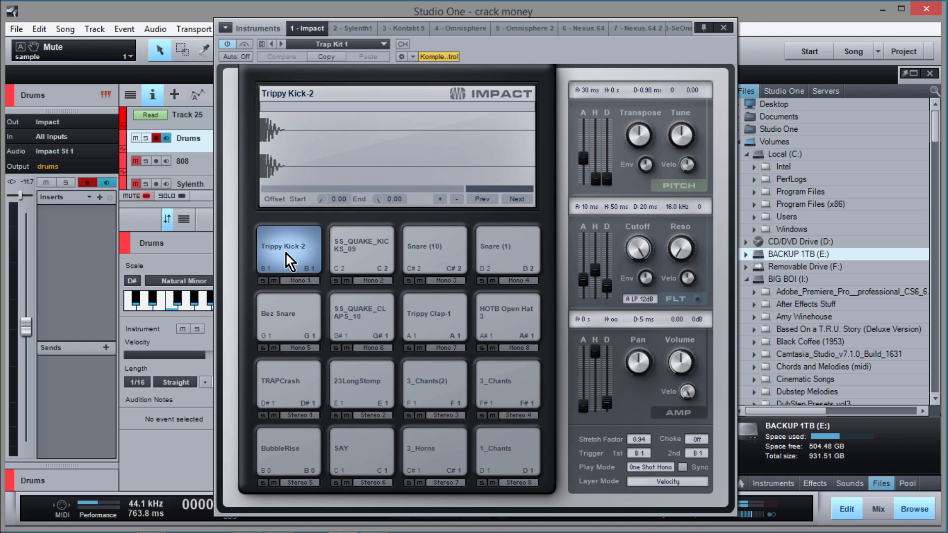
{"action": "left_click", "coordinate": [724, 29]}
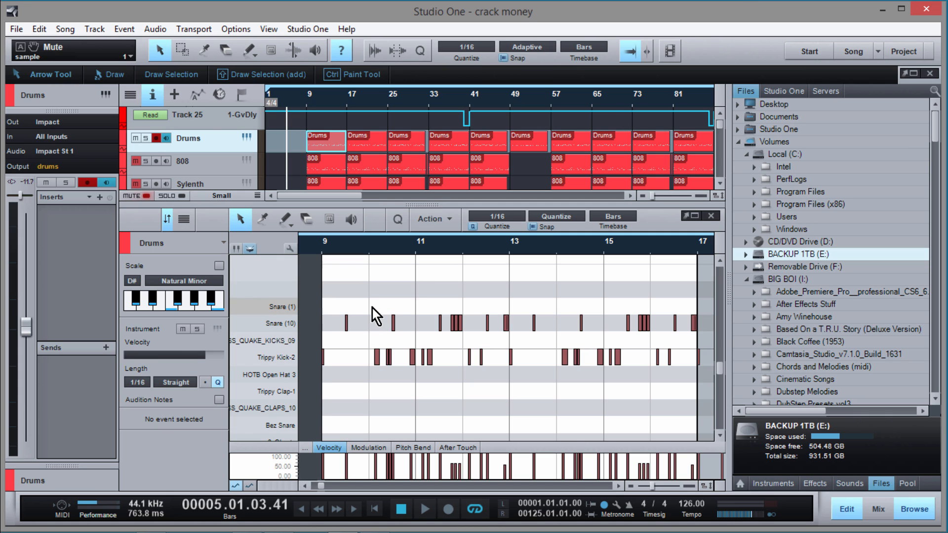
Step: Loop bars 9 to 17 and play the Drums pattern from bar 9, stopping it near the loop's end
{"action": "left_click", "coordinate": [321, 254]}
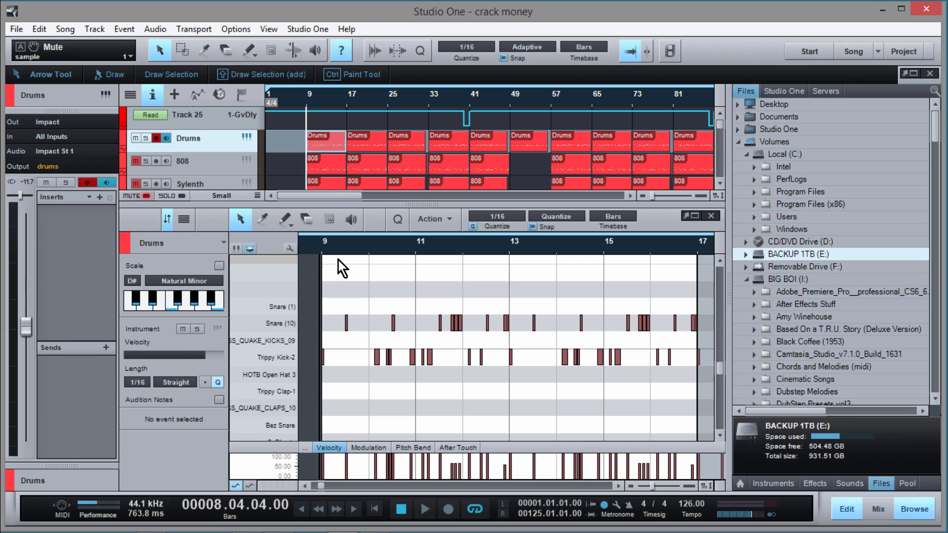
{"action": "key", "text": "space"}
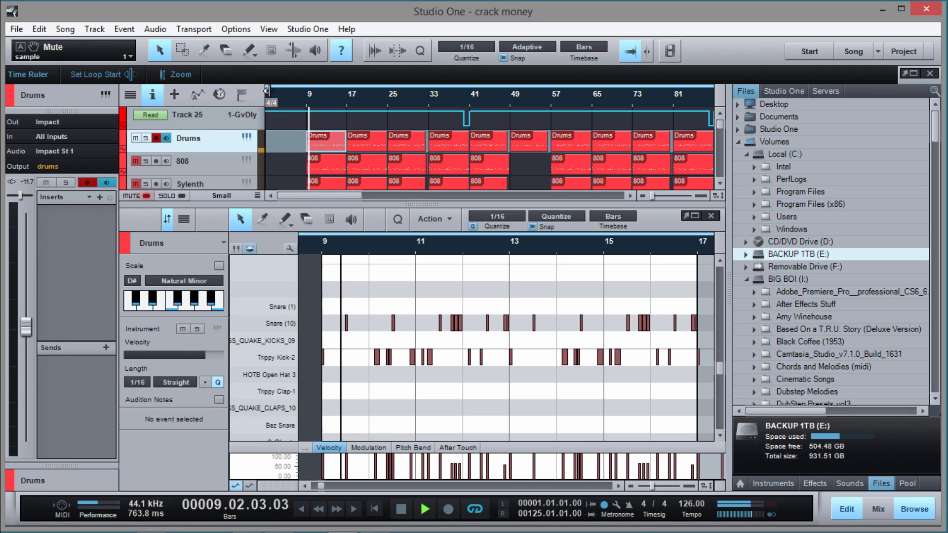
{"action": "left_click_drag", "start_coordinate": [267, 90], "coordinate": [308, 87]}
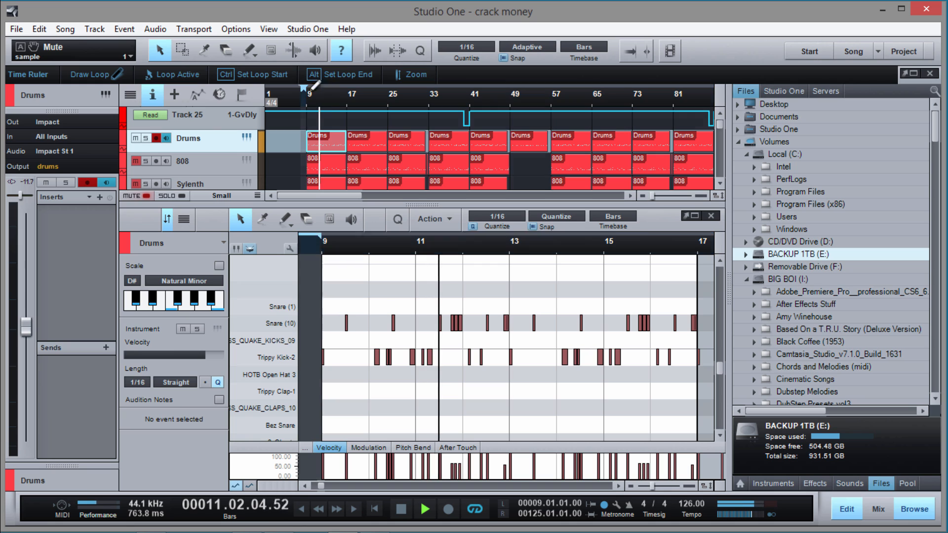
{"action": "mouse_move", "coordinate": [312, 90]}
{"action": "left_mouse_down"}
{"action": "mouse_move", "coordinate": [348, 91]}
{"action": "mouse_move", "coordinate": [307, 92]}
{"action": "left_mouse_up"}
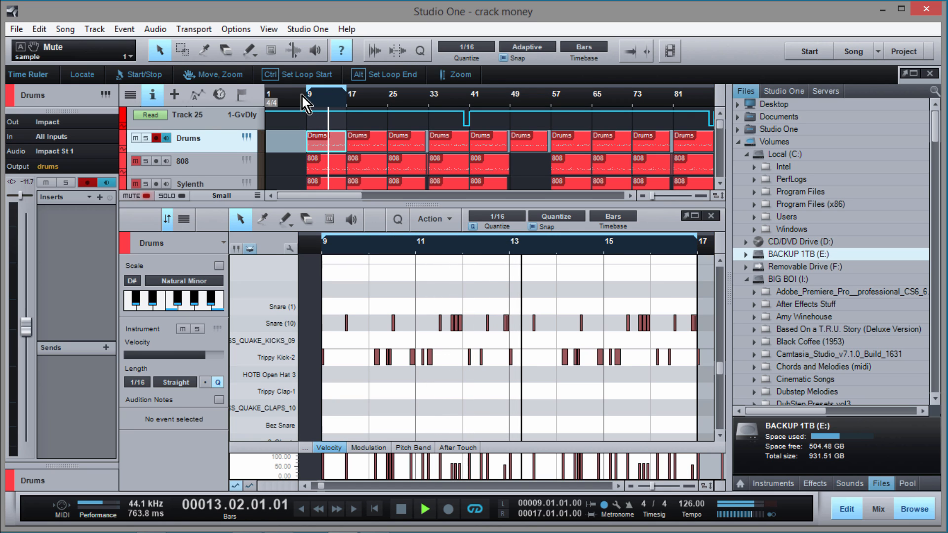
{"action": "left_click", "coordinate": [302, 97]}
{"action": "mouse_move", "coordinate": [378, 248]}
{"action": "left_mouse_down"}
{"action": "mouse_move", "coordinate": [383, 261]}
{"action": "mouse_move", "coordinate": [381, 247]}
{"action": "left_mouse_up"}
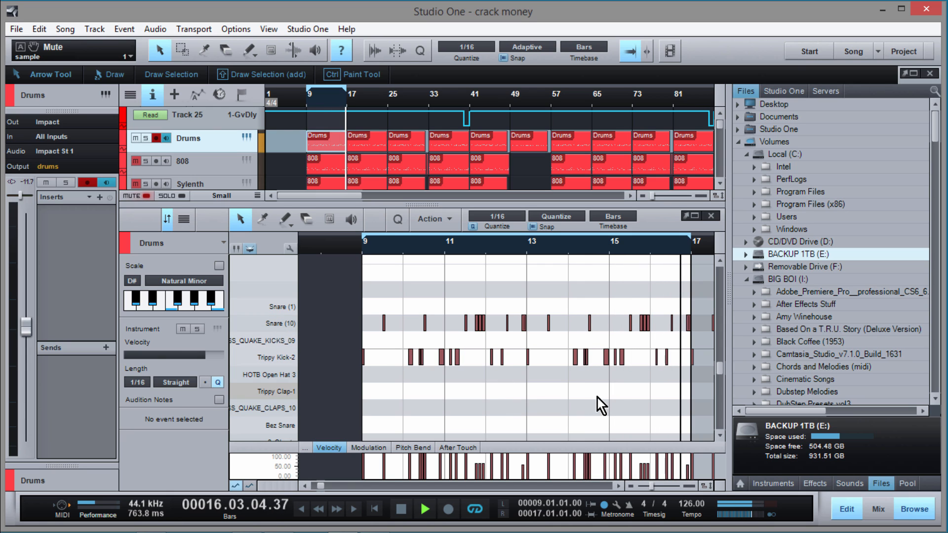
{"action": "key", "text": "space"}
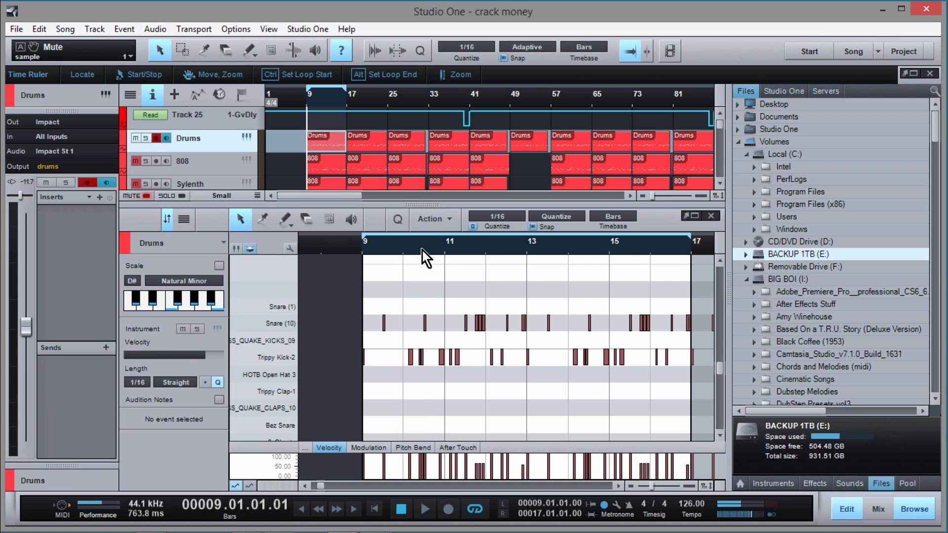
Step: Loop bar 9 only and try extra Trippy Kick-2 notes at 9.3.3, 9.3.4 and 9.4.1 with velocity 100, auditioning them
{"action": "mouse_move", "coordinate": [423, 252]}
{"action": "left_mouse_down"}
{"action": "mouse_move", "coordinate": [423, 304]}
{"action": "mouse_move", "coordinate": [418, 250]}
{"action": "mouse_move", "coordinate": [418, 273]}
{"action": "mouse_move", "coordinate": [425, 264]}
{"action": "left_mouse_up"}
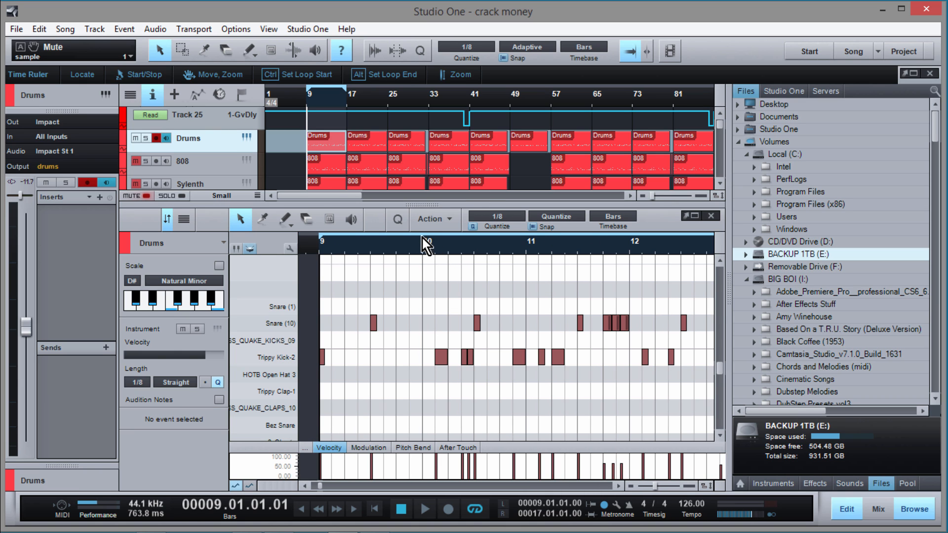
{"action": "left_click_drag", "start_coordinate": [422, 242], "coordinate": [324, 250]}
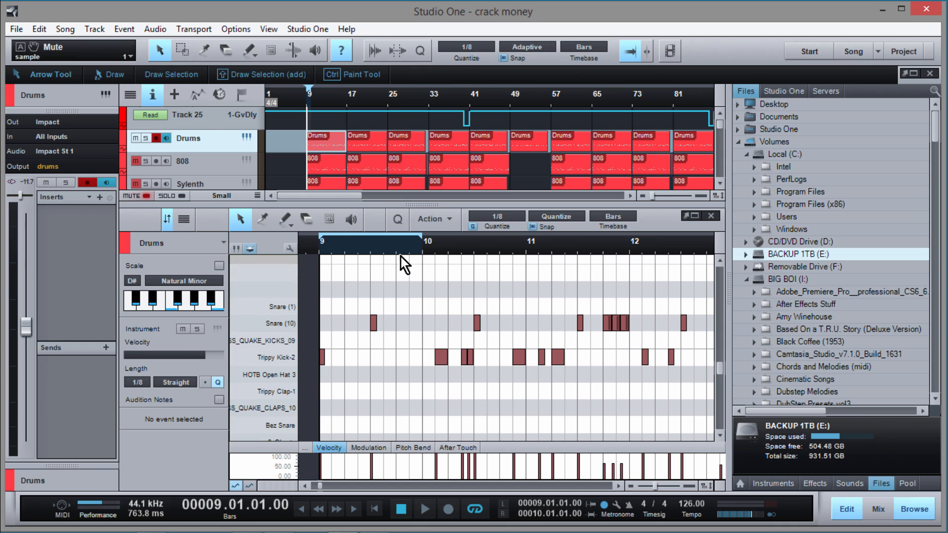
{"action": "left_click_drag", "start_coordinate": [462, 329], "coordinate": [393, 362]}
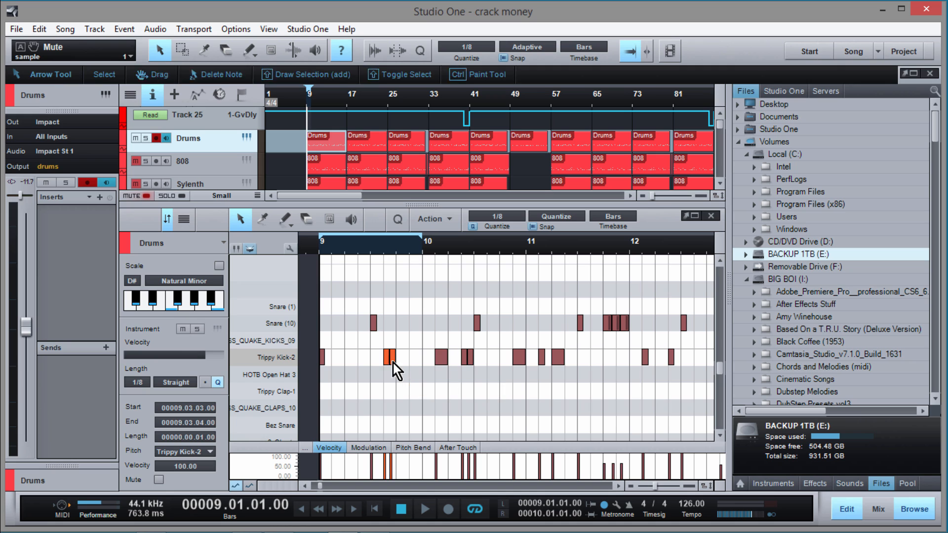
{"action": "double_click", "coordinate": [403, 357]}
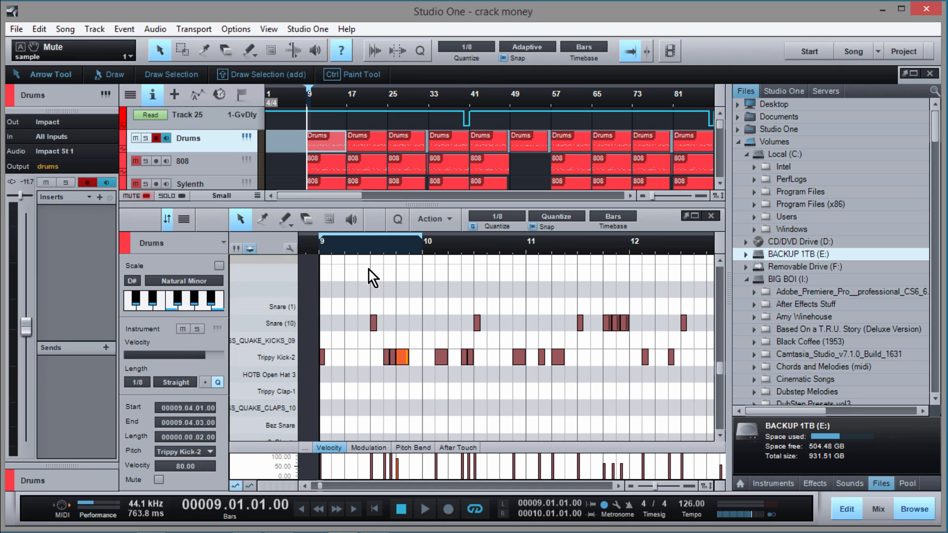
{"action": "left_click_drag", "start_coordinate": [397, 466], "coordinate": [397, 455]}
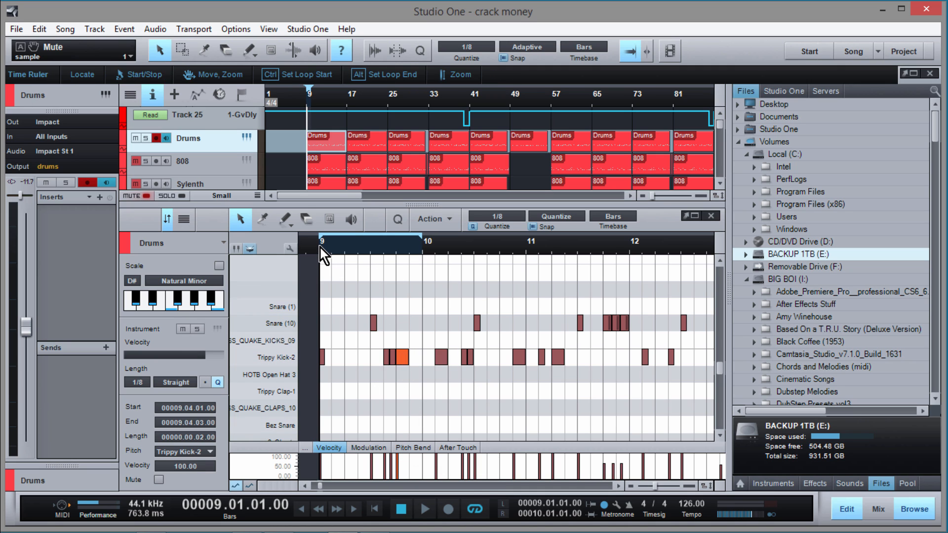
{"action": "key", "text": "space"}
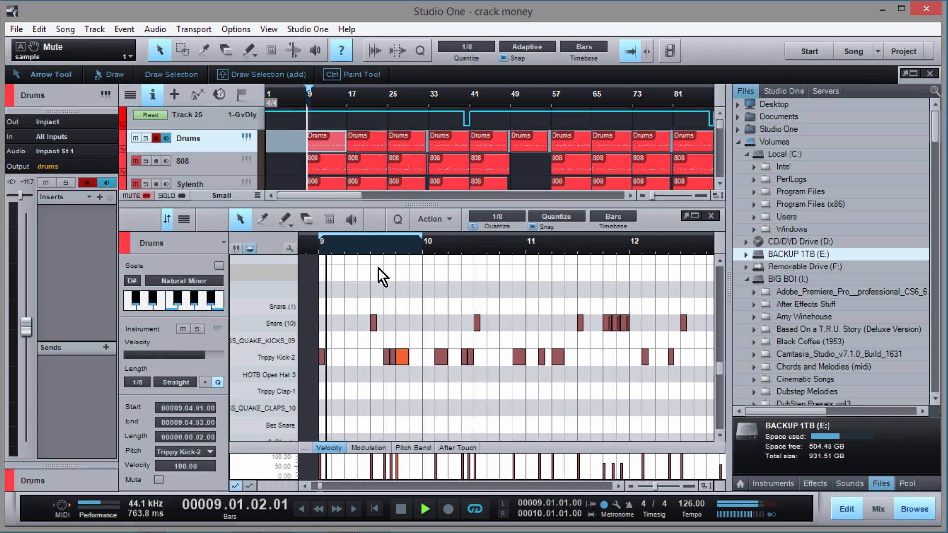
{"action": "key", "text": "space"}
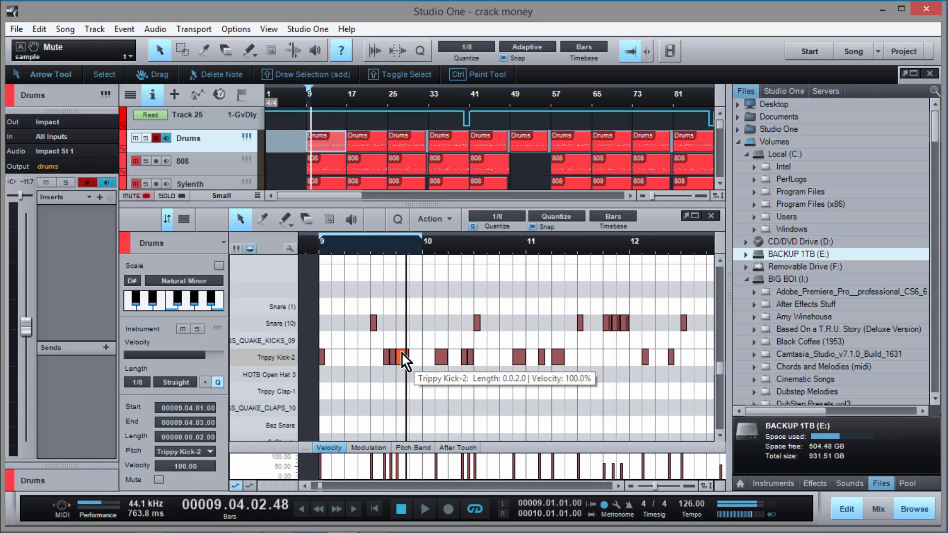
Step: Delete the three added Trippy Kick-2 notes at 9.3.3, 9.3.4 and 9.4.1
{"action": "left_click", "coordinate": [396, 404]}
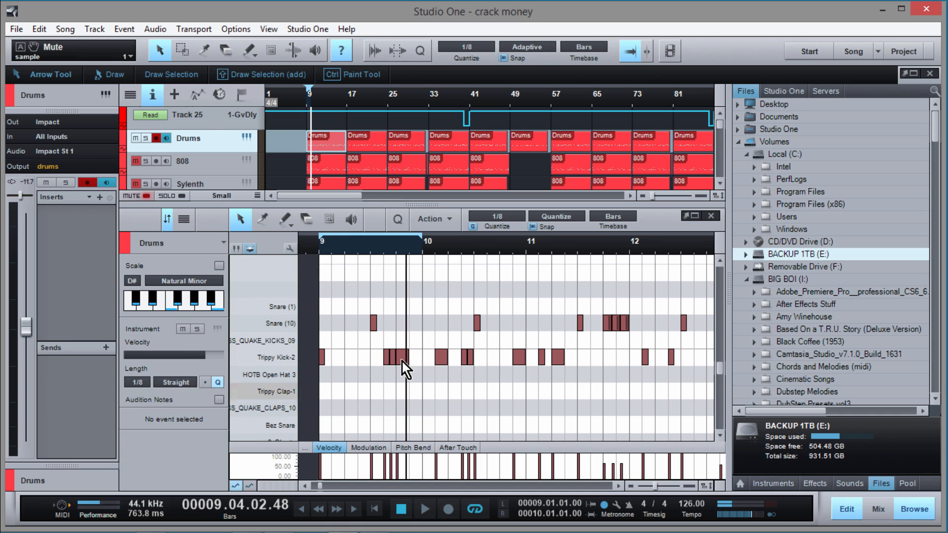
{"action": "left_click", "coordinate": [402, 359]}
{"action": "key", "text": "Delete"}
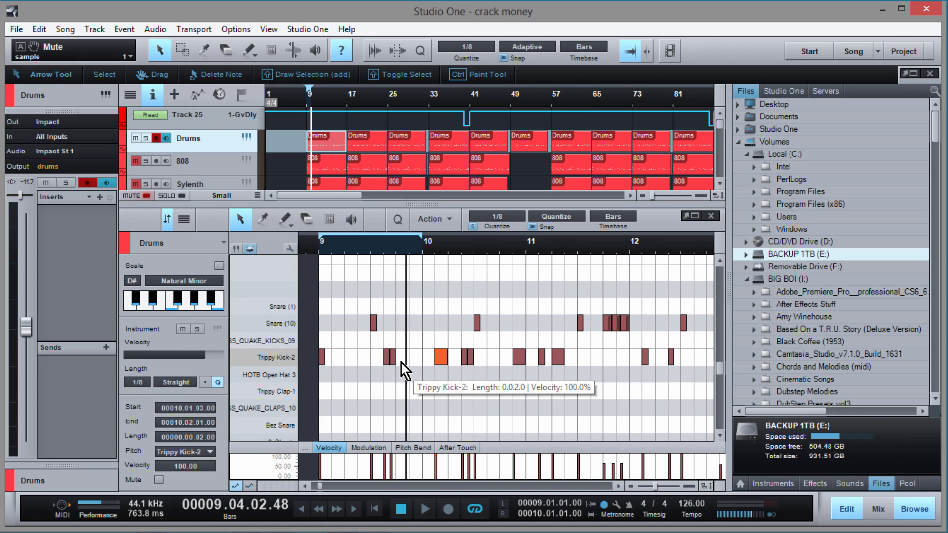
{"action": "left_click_drag", "start_coordinate": [387, 346], "coordinate": [407, 368]}
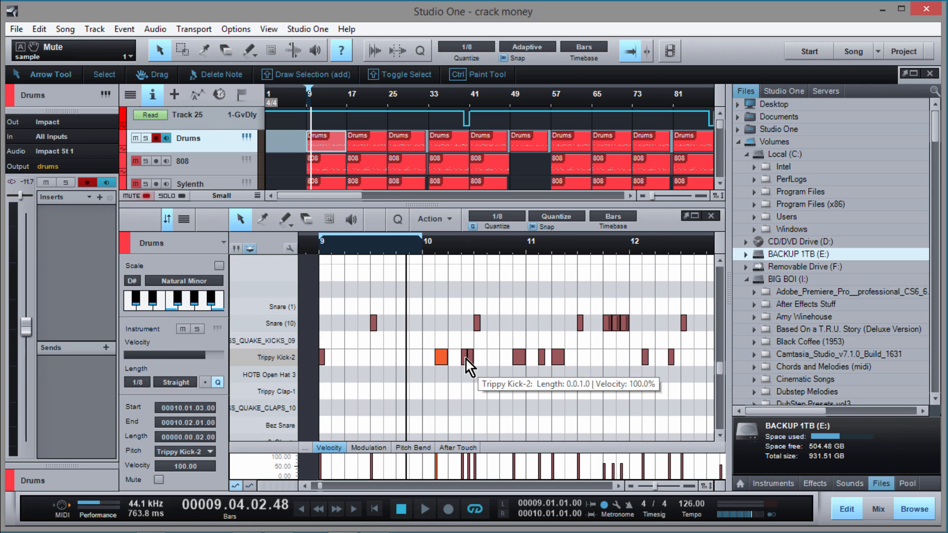
Step: Using 1/16 quantize, delete the Trippy Kick-2 note at 10.2.4 and extend the one at 10.2.3 to end at 10.3.1
{"action": "left_click", "coordinate": [484, 218]}
{"action": "left_click", "coordinate": [586, 231]}
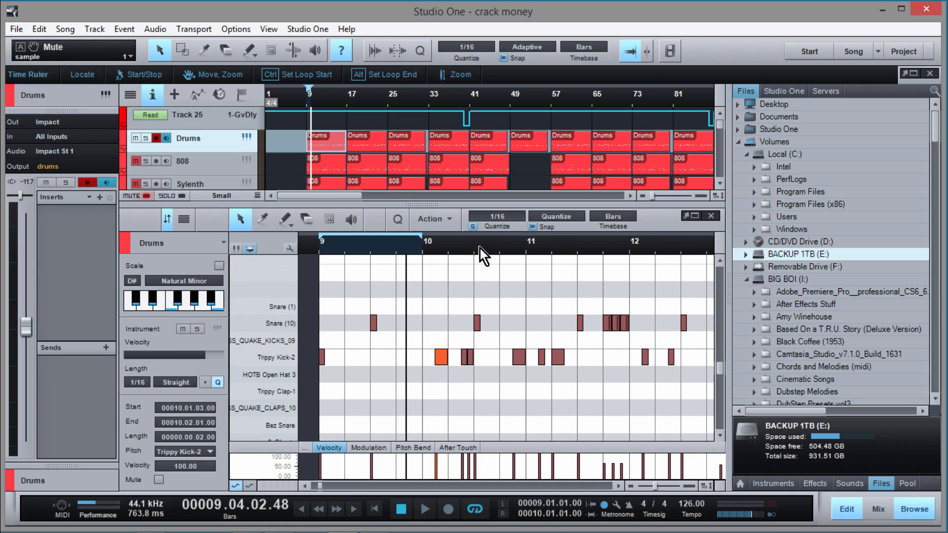
{"action": "left_click_drag", "start_coordinate": [480, 248], "coordinate": [482, 278]}
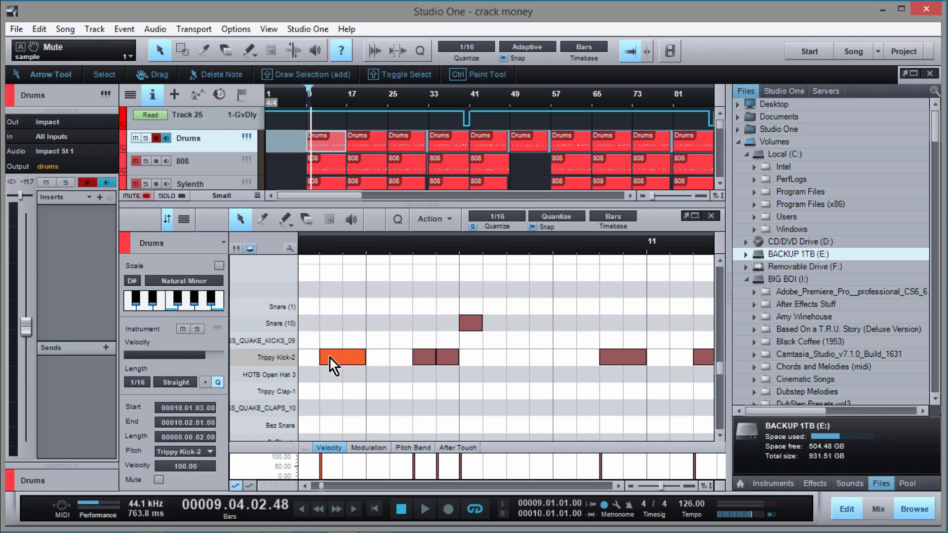
{"action": "left_click_drag", "start_coordinate": [410, 251], "coordinate": [438, 228]}
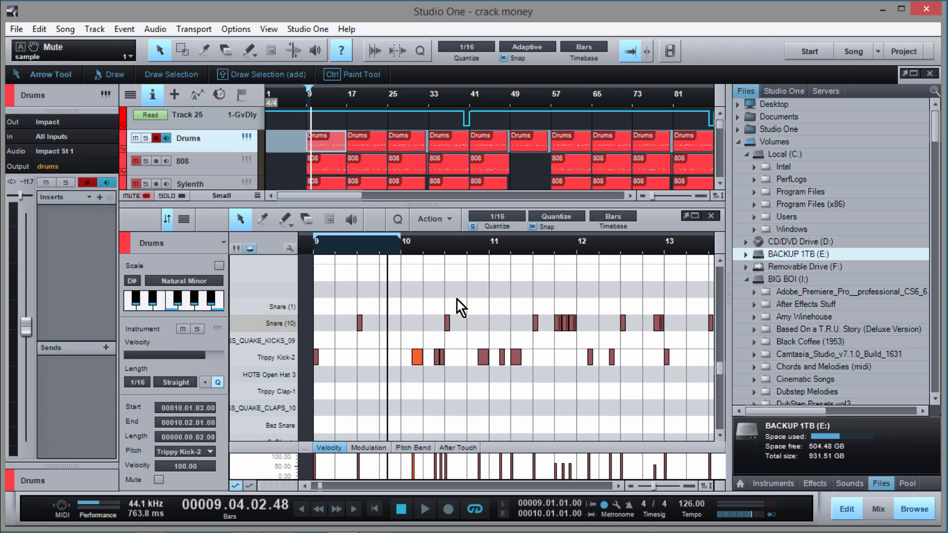
{"action": "left_click_drag", "start_coordinate": [450, 259], "coordinate": [369, 262]}
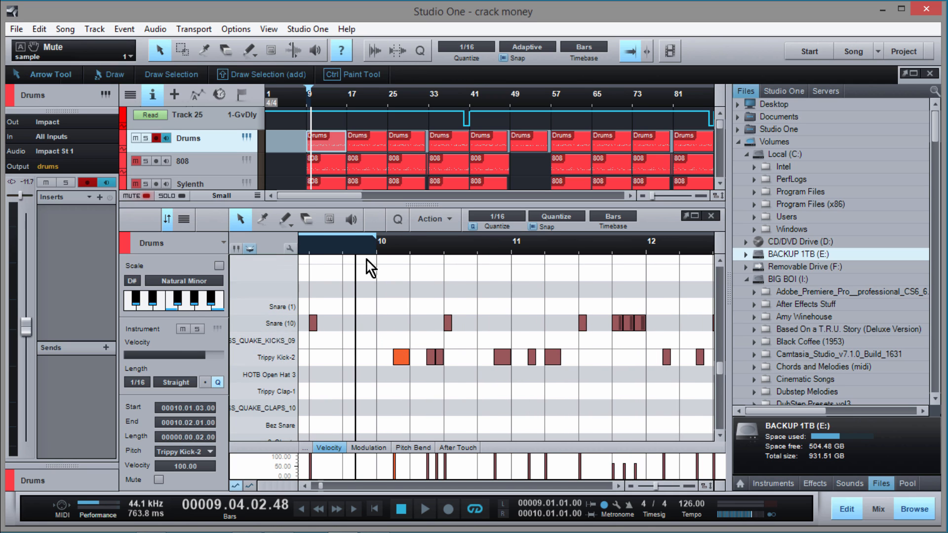
{"action": "double_click", "coordinate": [440, 360]}
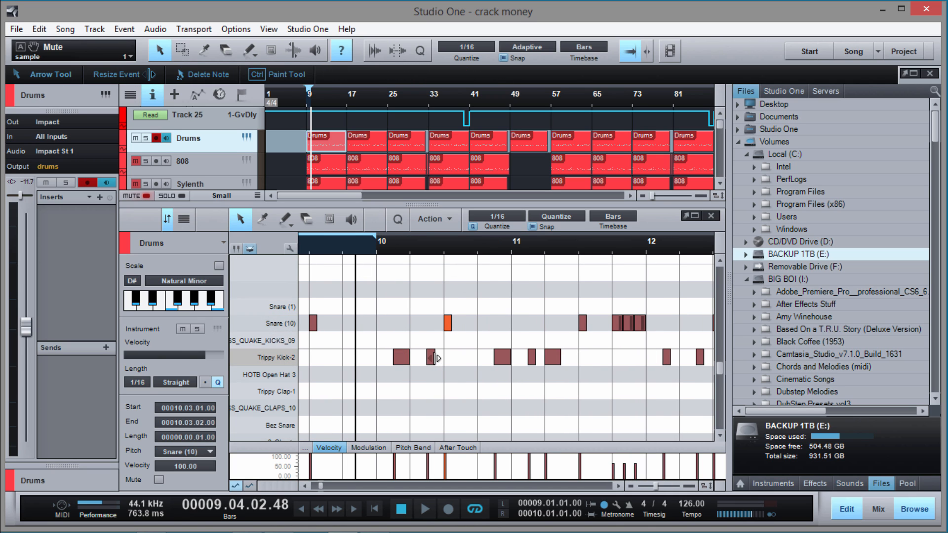
{"action": "left_click_drag", "start_coordinate": [435, 358], "coordinate": [443, 358]}
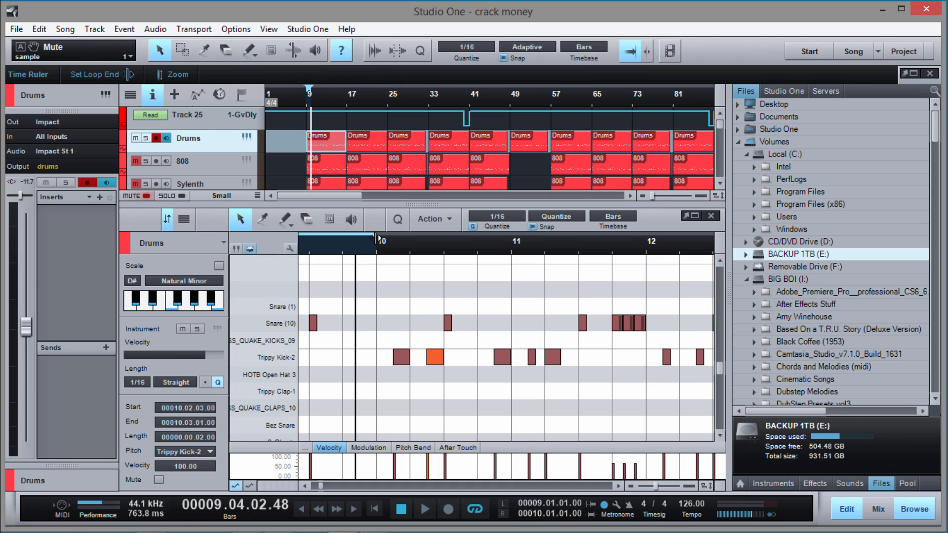
Step: Extend the loop to cover bars 9 to 11 and play the Drums pattern from bar 9
{"action": "left_click", "coordinate": [308, 107]}
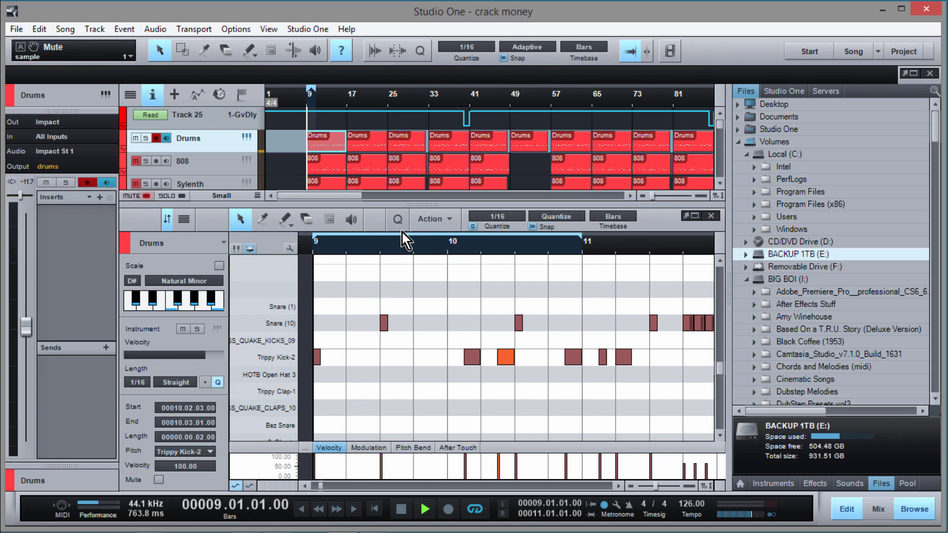
{"action": "key", "text": "space"}
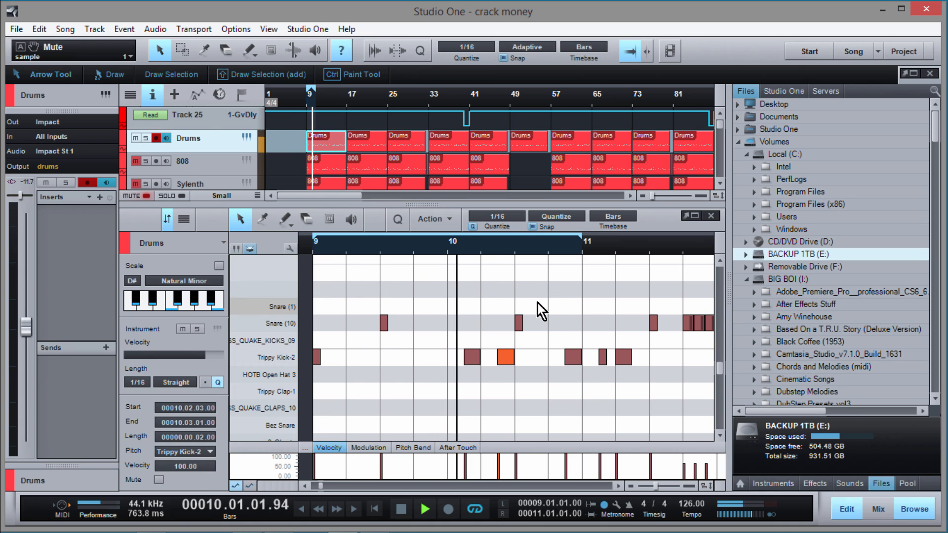
Step: Stop playback and split the Trippy Kick-2 note at 10.2.3 into two 1/16 notes
{"action": "key", "text": "space"}
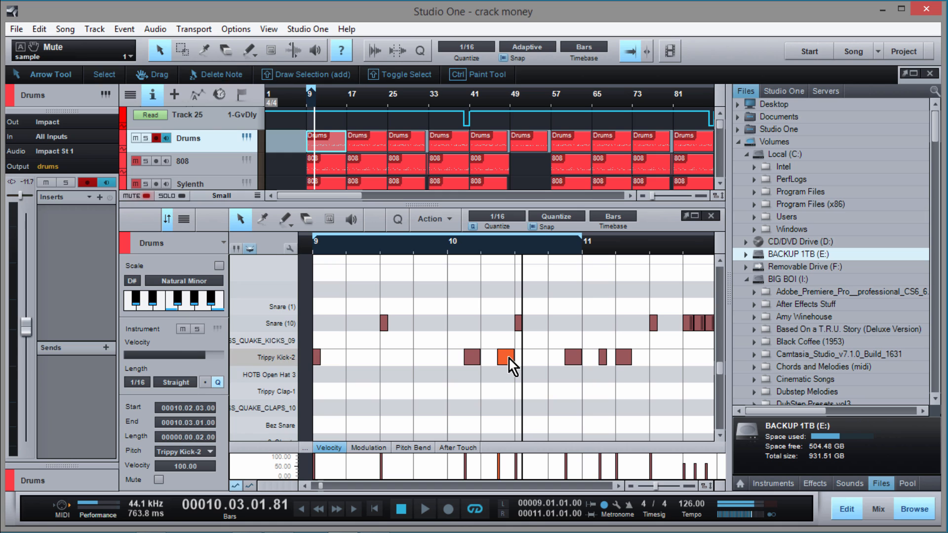
{"action": "mouse_move", "coordinate": [508, 360]}
{"action": "key", "text": "ctrl+alt+x"}
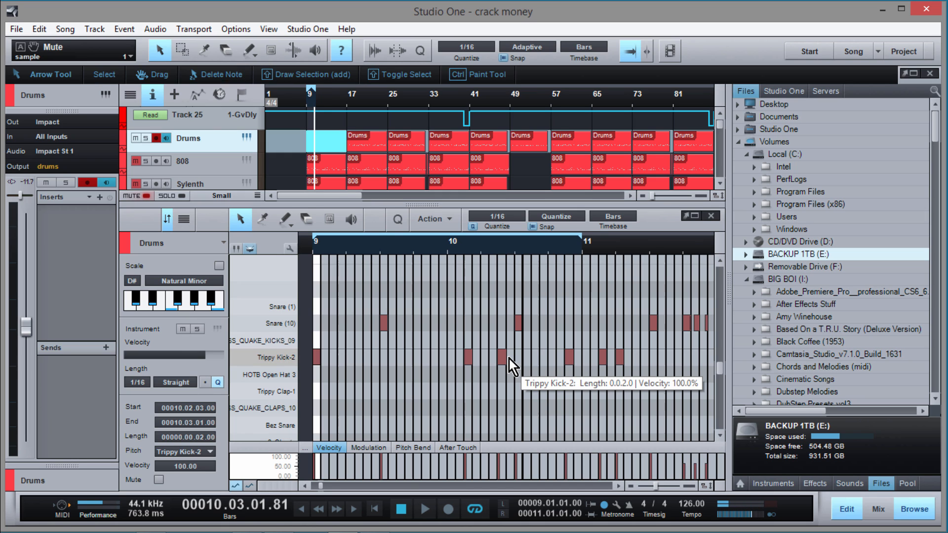
{"action": "key", "text": "ctrl+z"}
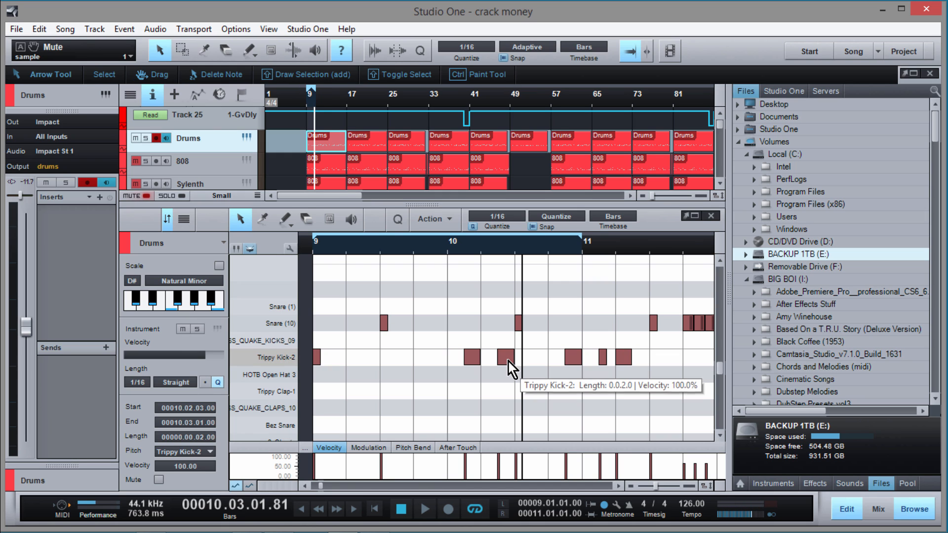
{"action": "left_click", "coordinate": [508, 362], "text": "alt"}
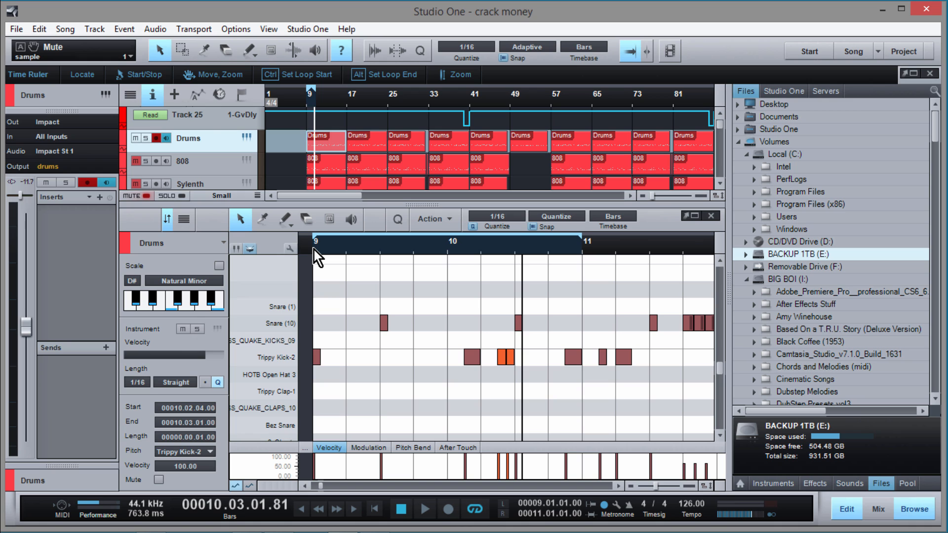
Step: Audition the Drums pattern from bar 9 with the split Trippy Kick-2 notes, stopping during bar 10
{"action": "key", "text": "space"}
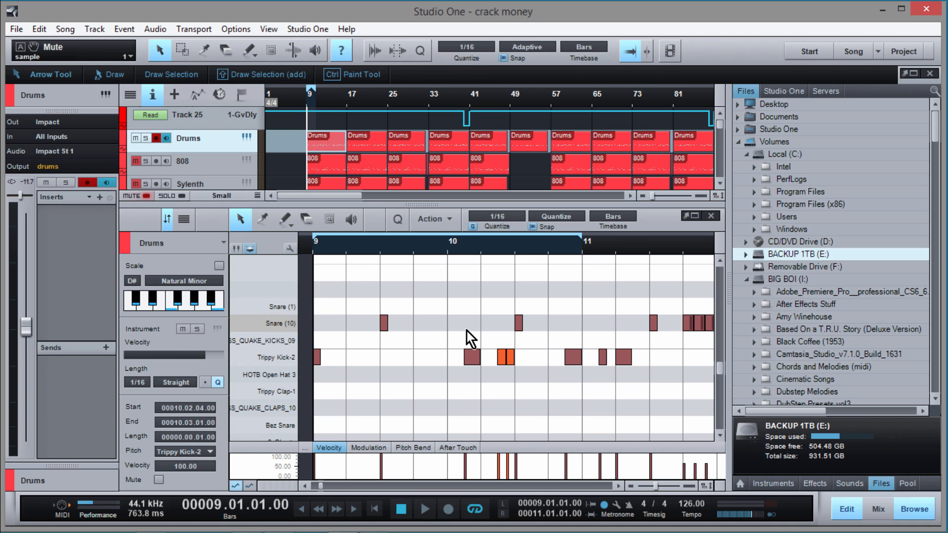
{"action": "key", "text": "space"}
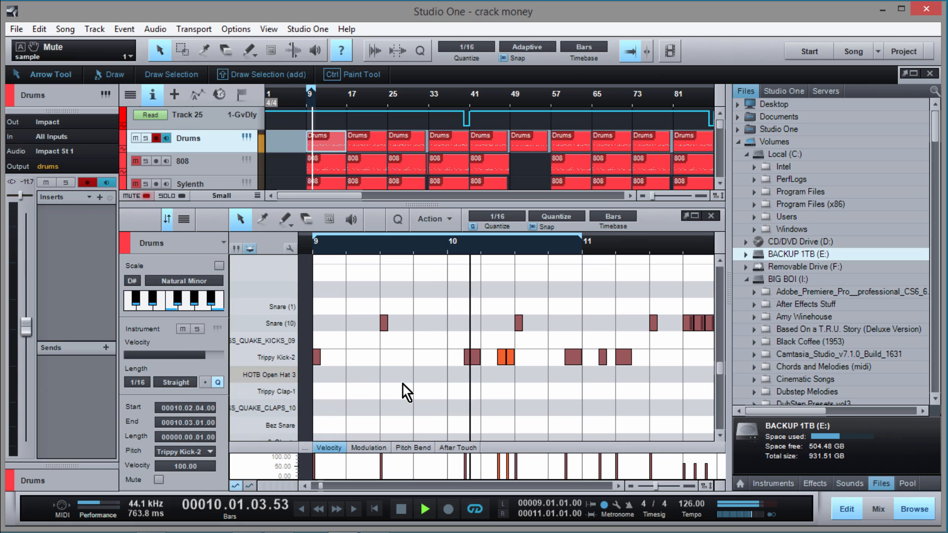
{"action": "key", "text": "space"}
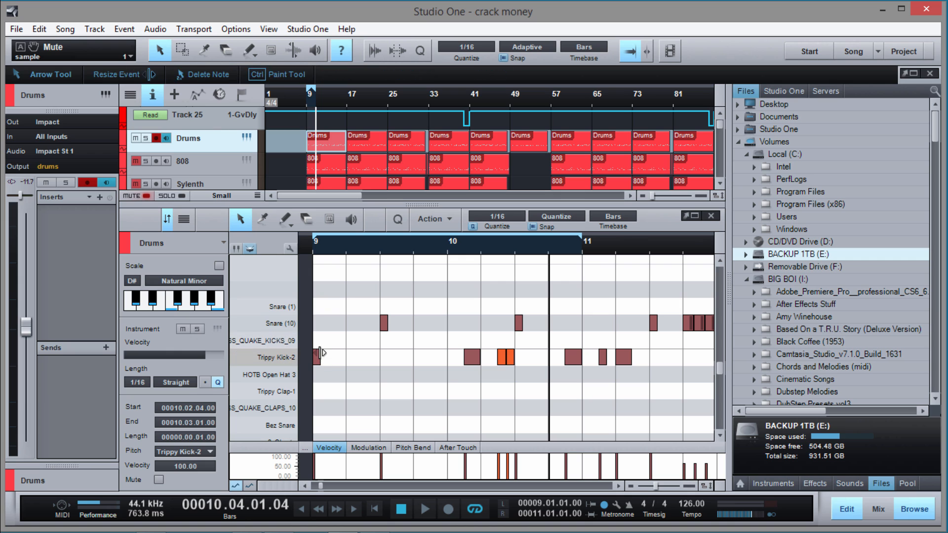
Step: Extend the Trippy Kick-2 note at 9.1.1 to end at 9.1.3 and set the note quantize to 1/8
{"action": "left_click_drag", "start_coordinate": [320, 352], "coordinate": [329, 353]}
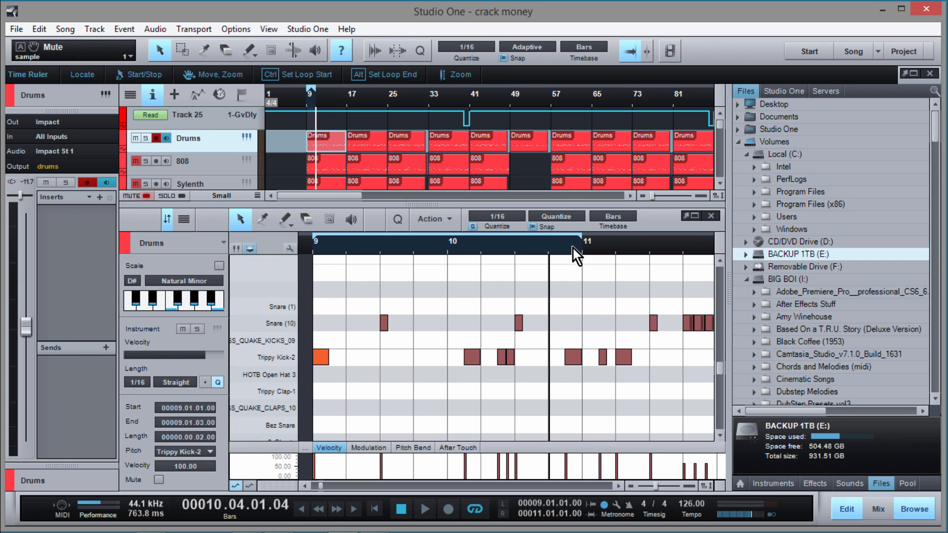
{"action": "mouse_move", "coordinate": [573, 248]}
{"action": "left_mouse_down"}
{"action": "mouse_move", "coordinate": [577, 274]}
{"action": "mouse_move", "coordinate": [584, 242]}
{"action": "mouse_move", "coordinate": [584, 259]}
{"action": "left_mouse_up"}
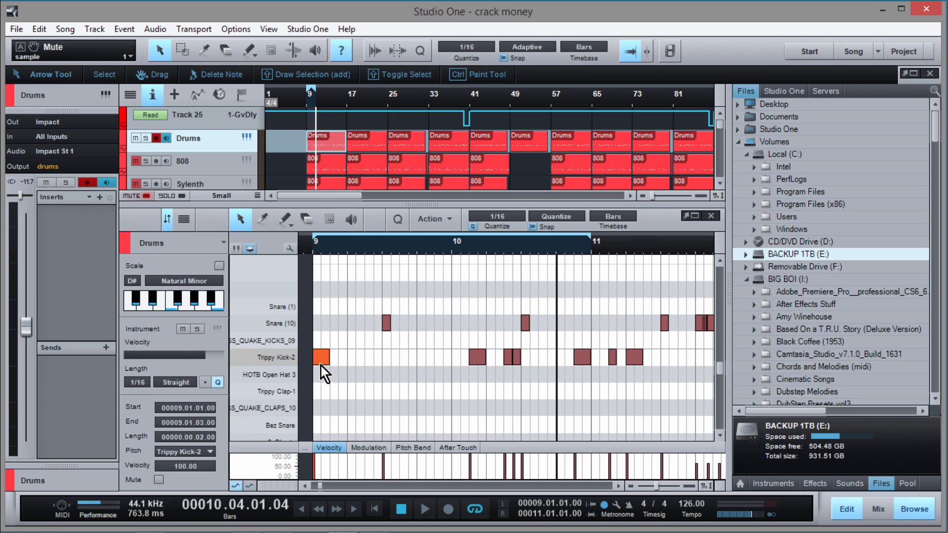
{"action": "left_click", "coordinate": [510, 221]}
{"action": "left_click", "coordinate": [557, 237]}
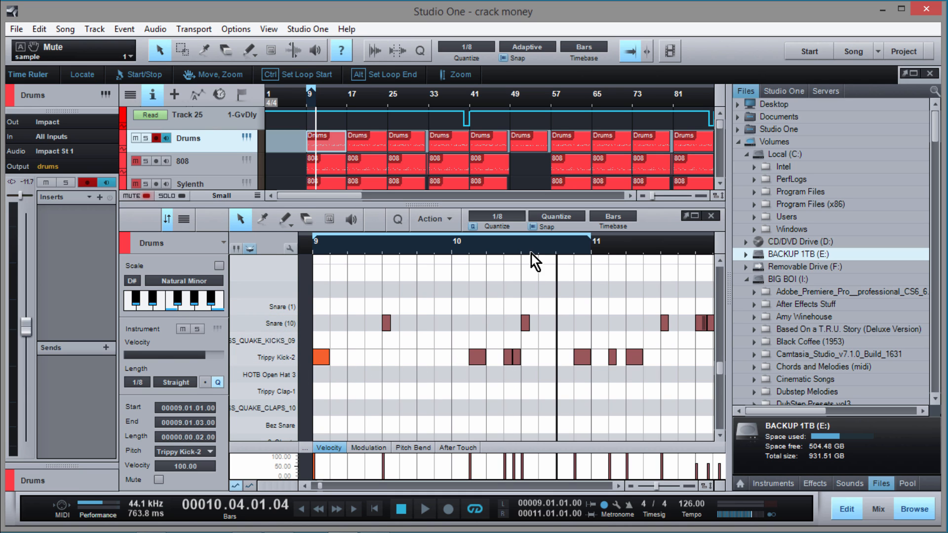
Step: Select the two Trippy Kick-2 notes at 10.2.3 and 10.2.4 and set the note quantize to 1/16
{"action": "left_click_drag", "start_coordinate": [534, 262], "coordinate": [538, 234]}
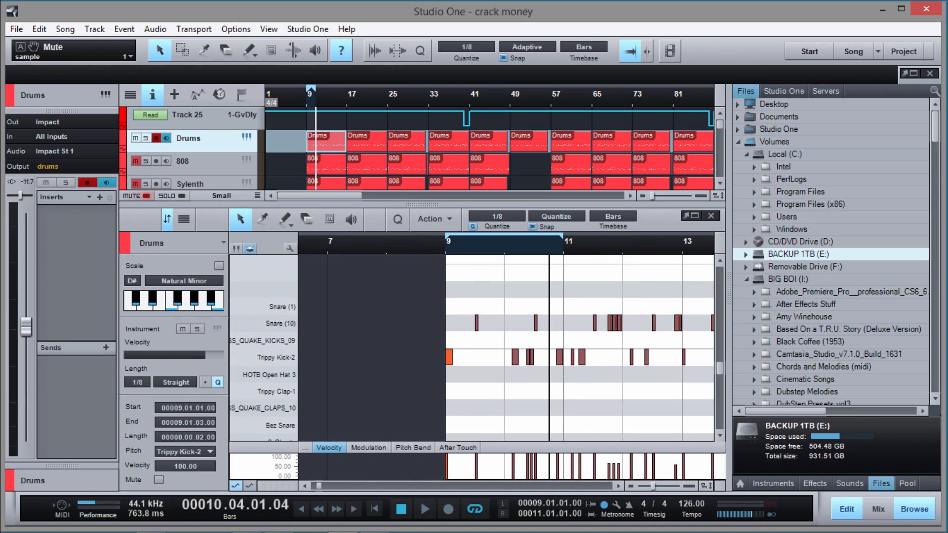
{"action": "left_click", "coordinate": [617, 485]}
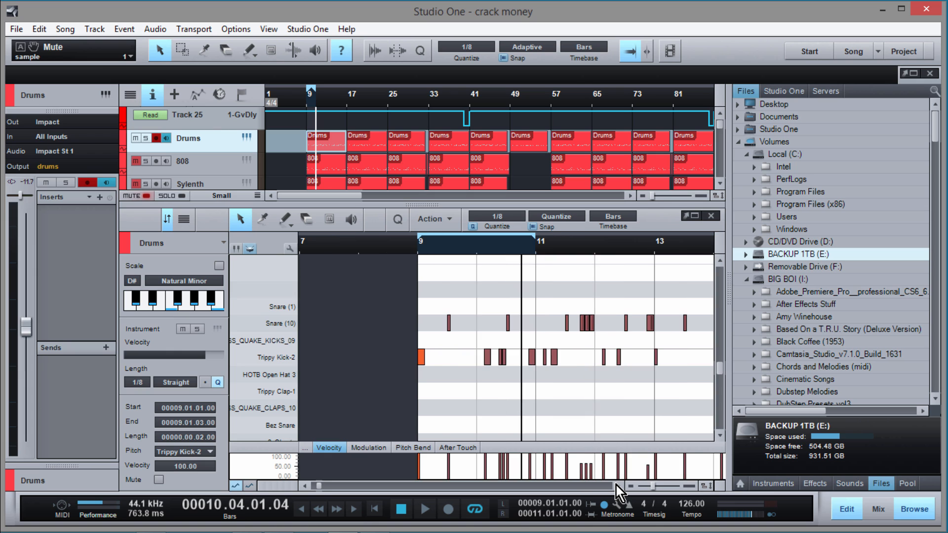
{"action": "left_click", "coordinate": [616, 485]}
{"action": "left_click", "coordinate": [617, 485]}
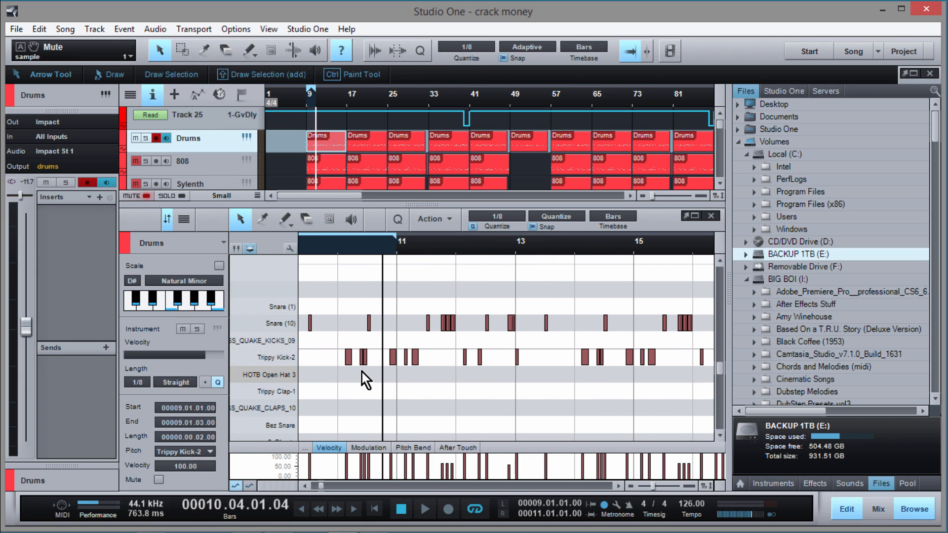
{"action": "left_click_drag", "start_coordinate": [357, 250], "coordinate": [366, 285]}
{"action": "left_click_drag", "start_coordinate": [339, 320], "coordinate": [399, 362]}
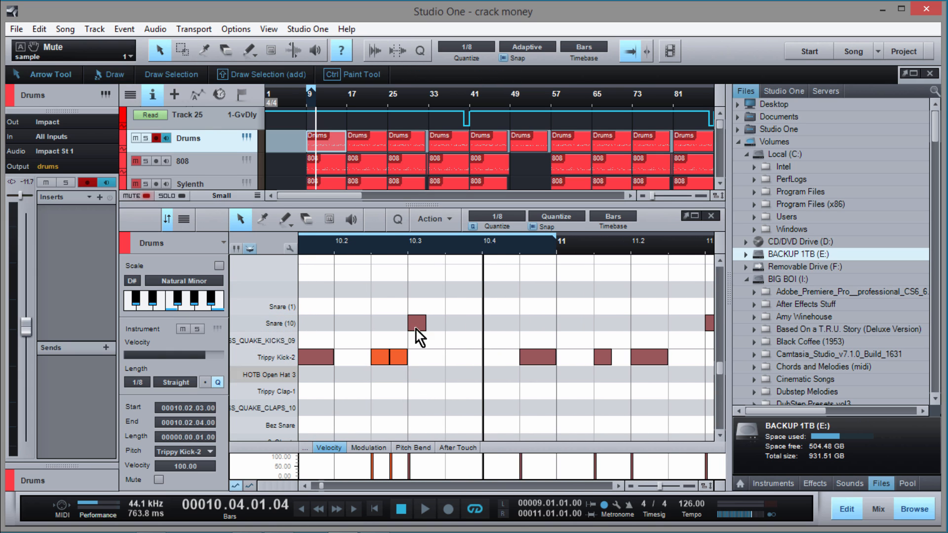
{"action": "left_click", "coordinate": [499, 216]}
{"action": "left_click", "coordinate": [582, 229]}
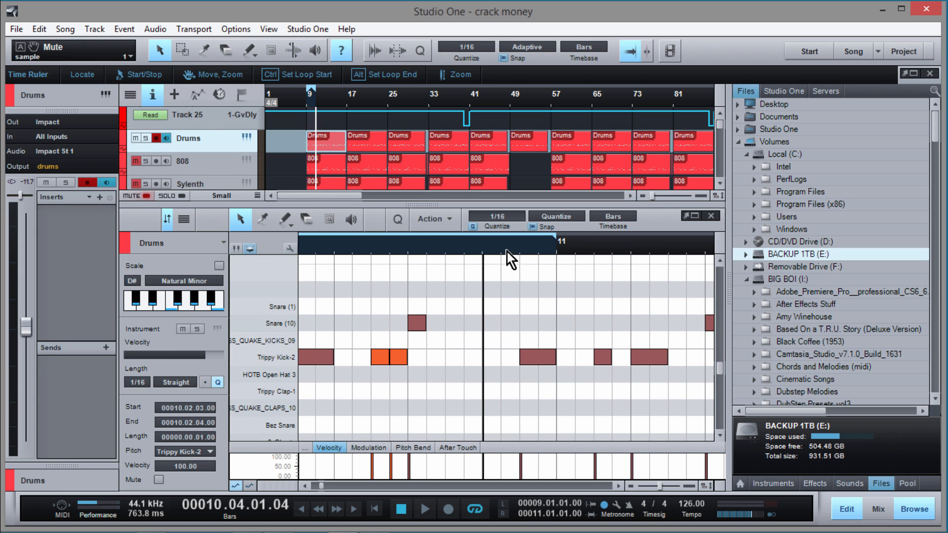
Step: Try splitting the Trippy Kick-2 note at 10.4.3 into three notes at the 1/16 triplet grid
{"action": "mouse_move", "coordinate": [508, 251]}
{"action": "left_mouse_down"}
{"action": "mouse_move", "coordinate": [518, 261]}
{"action": "mouse_move", "coordinate": [515, 246]}
{"action": "left_mouse_up"}
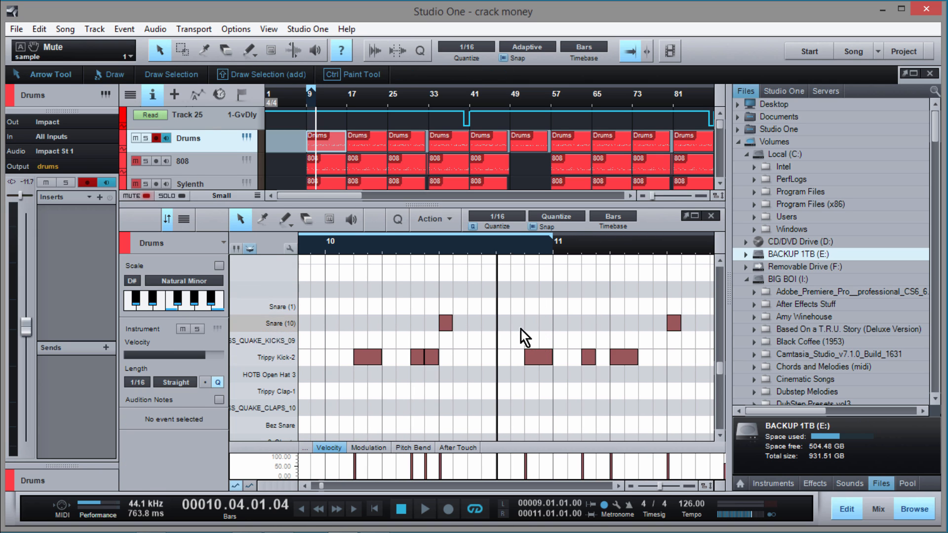
{"action": "left_click", "coordinate": [541, 357]}
{"action": "left_click", "coordinate": [511, 222]}
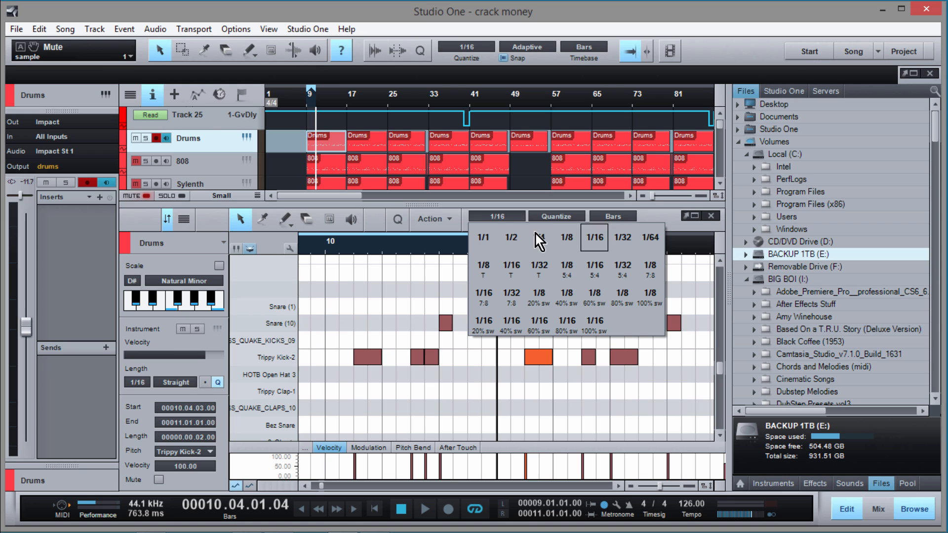
{"action": "left_click", "coordinate": [518, 267]}
{"action": "key", "text": "alt+x"}
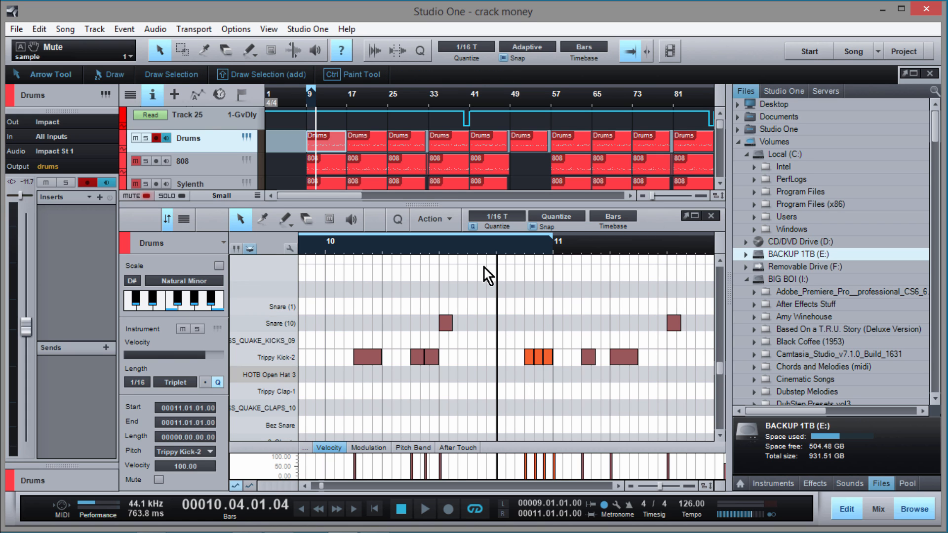
Step: Play the loop from bar 9 to audition the triplet kicks before bar 11, and stop playback
{"action": "mouse_move", "coordinate": [446, 243]}
{"action": "left_mouse_down"}
{"action": "mouse_move", "coordinate": [440, 269]}
{"action": "mouse_move", "coordinate": [446, 231]}
{"action": "left_mouse_up"}
{"action": "left_click", "coordinate": [312, 247]}
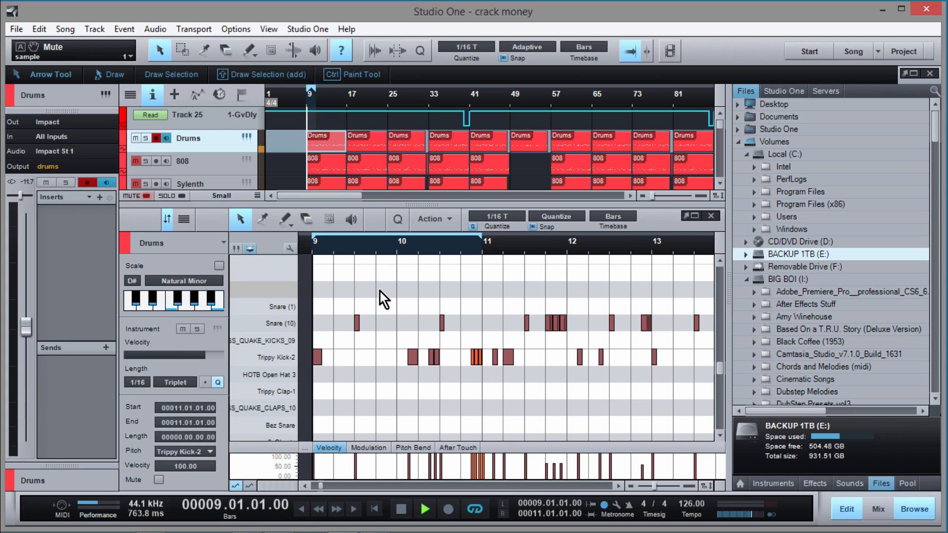
{"action": "key", "text": "space"}
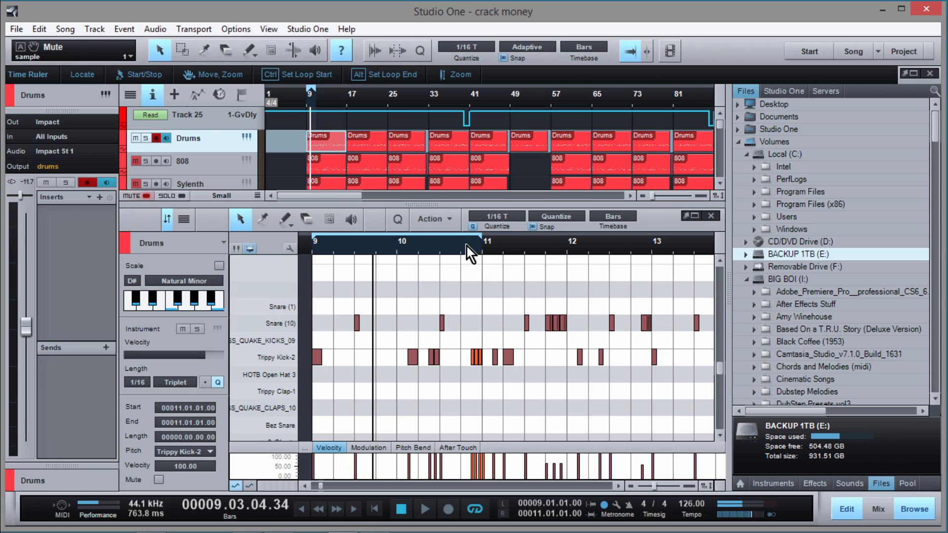
Step: Delete the last two triplet kicks before bar 11 and extend the one at 10.4.3 to end at 11.1.1
{"action": "left_click_drag", "start_coordinate": [466, 246], "coordinate": [470, 287]}
{"action": "left_click", "coordinate": [514, 358]}
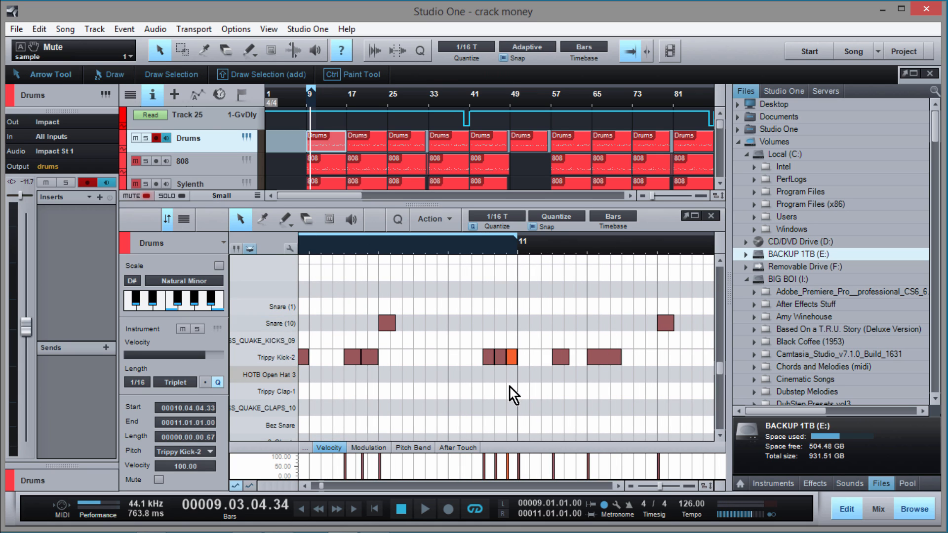
{"action": "key", "text": "Delete"}
{"action": "left_click", "coordinate": [502, 360]}
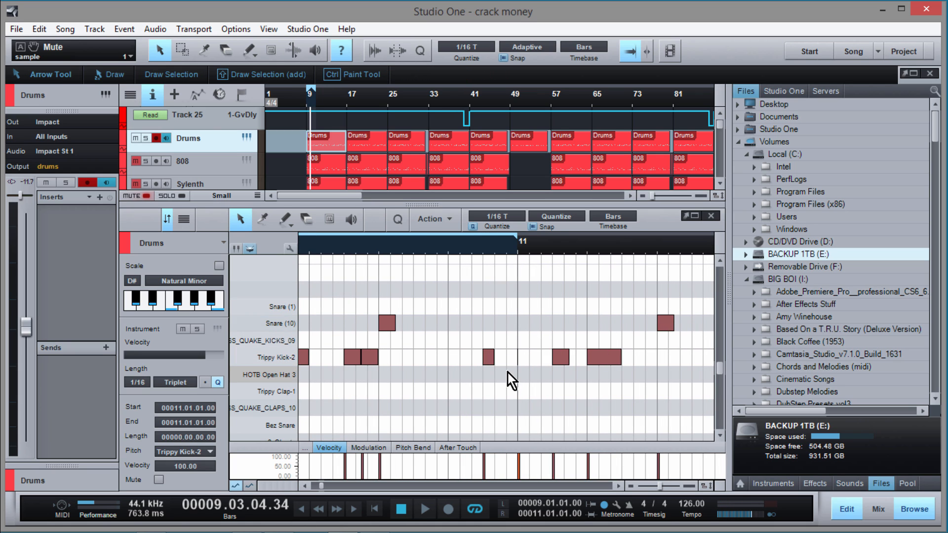
{"action": "mouse_move", "coordinate": [502, 363]}
{"action": "left_mouse_down"}
{"action": "mouse_move", "coordinate": [520, 359]}
{"action": "mouse_move", "coordinate": [528, 372]}
{"action": "mouse_move", "coordinate": [517, 360]}
{"action": "left_mouse_up"}
{"action": "key", "text": "Delete"}
{"action": "scroll", "coordinate": [463, 244], "scroll_direction": "down", "scroll_amount": 5}
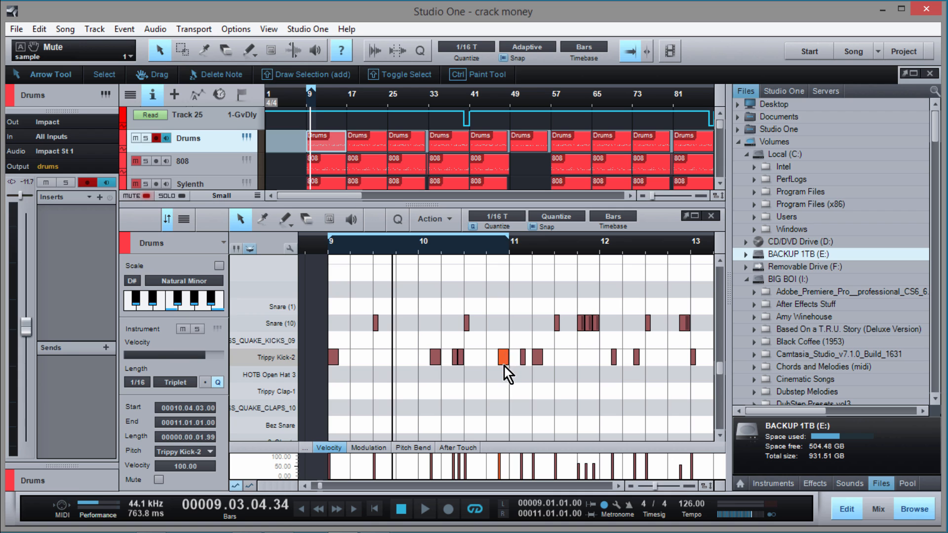
Step: Extend the loop end to bar 12 and delete the last two Snare (10) notes of the roll starting at 11.4.1
{"action": "mouse_move", "coordinate": [476, 249]}
{"action": "left_mouse_down"}
{"action": "mouse_move", "coordinate": [495, 256]}
{"action": "mouse_move", "coordinate": [489, 230]}
{"action": "mouse_move", "coordinate": [488, 256]}
{"action": "left_mouse_up"}
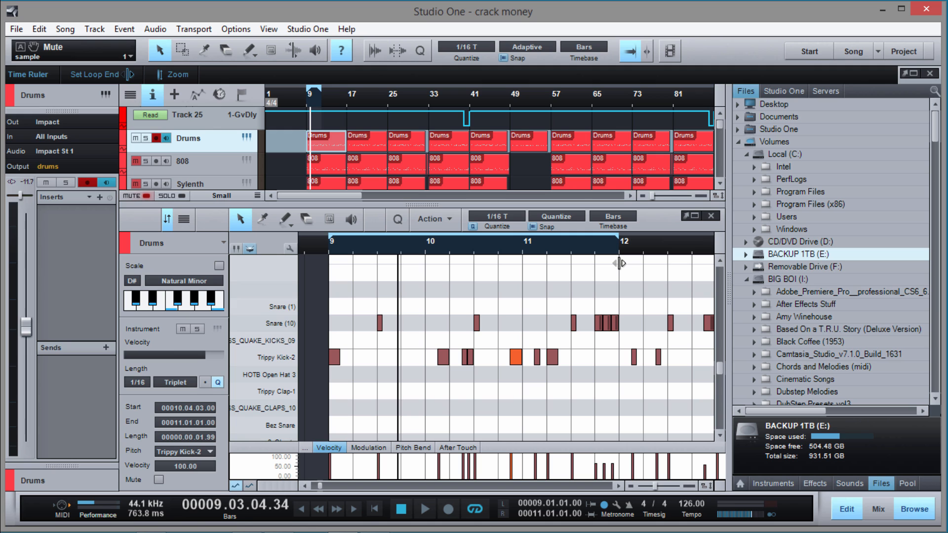
{"action": "left_click_drag", "start_coordinate": [620, 263], "coordinate": [619, 265]}
{"action": "left_click", "coordinate": [621, 341]}
{"action": "left_click_drag", "start_coordinate": [625, 320], "coordinate": [602, 333]}
{"action": "key", "text": "Delete"}
Step: Lengthen the Snare (10) note at 11.4.1 to end at 11.4.3, using 1/8 quantize
{"action": "left_click_drag", "start_coordinate": [614, 267], "coordinate": [616, 275]}
{"action": "left_click", "coordinate": [581, 323]}
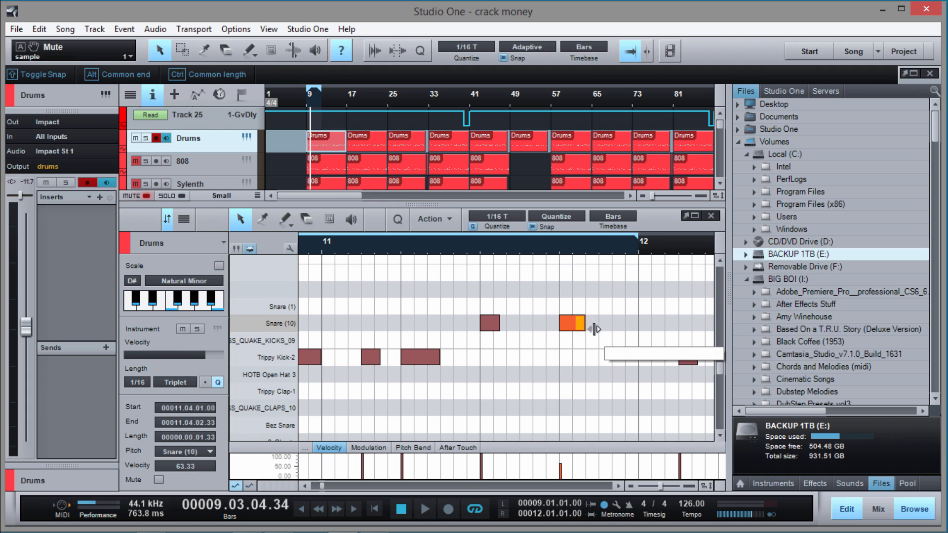
{"action": "left_click_drag", "start_coordinate": [596, 329], "coordinate": [609, 330]}
{"action": "left_click", "coordinate": [512, 219]}
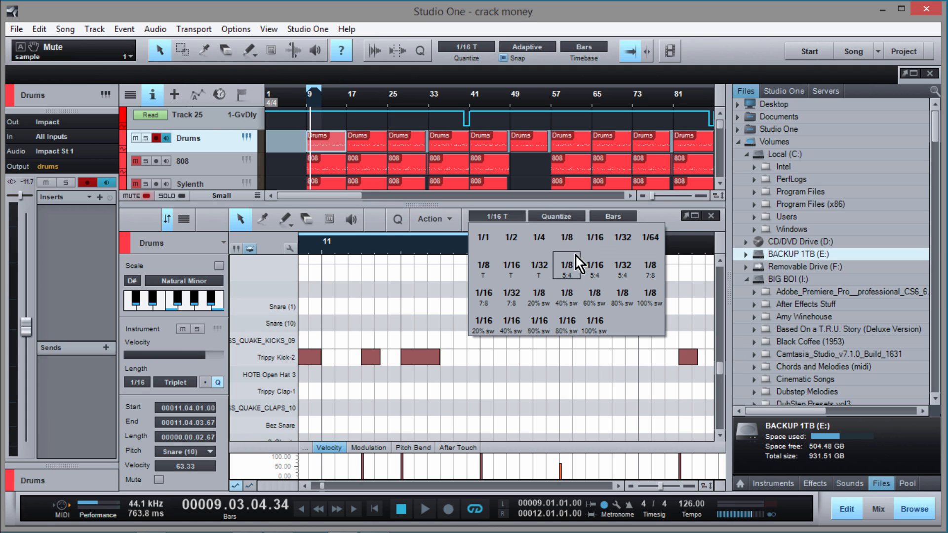
{"action": "left_click", "coordinate": [567, 238]}
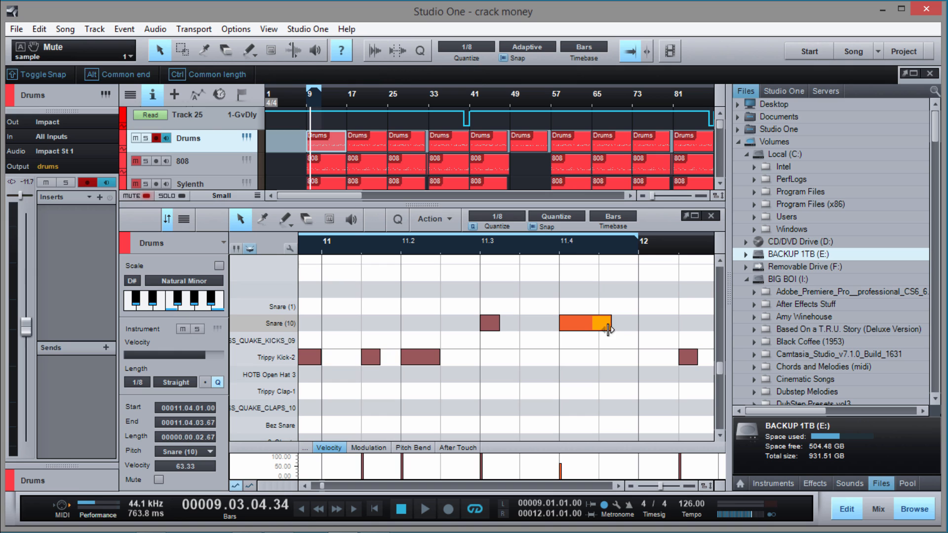
{"action": "left_click_drag", "start_coordinate": [611, 324], "coordinate": [598, 323]}
Step: Play the pattern from bar 9 through the single snare at 11.4.1 and stop playback
{"action": "left_click_drag", "start_coordinate": [572, 243], "coordinate": [589, 224]}
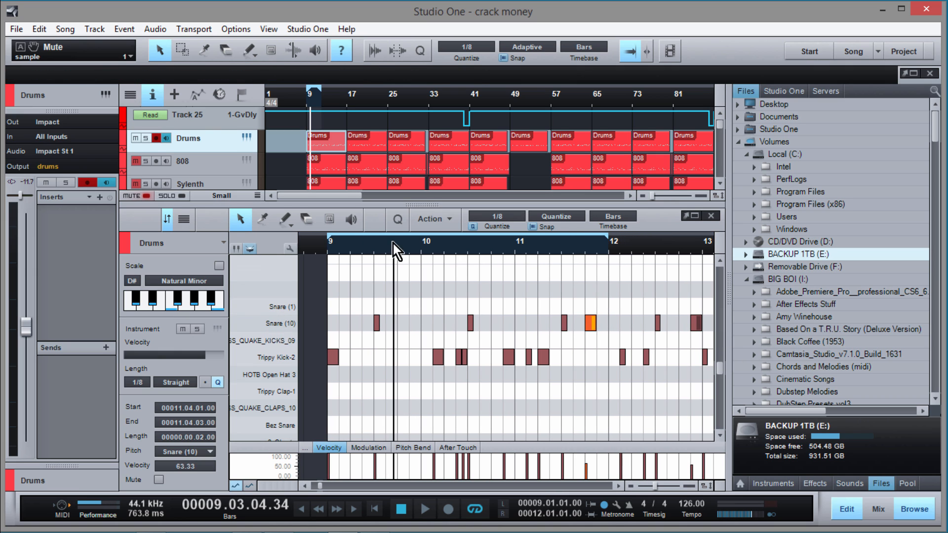
{"action": "left_click", "coordinate": [323, 249]}
{"action": "key", "text": "space"}
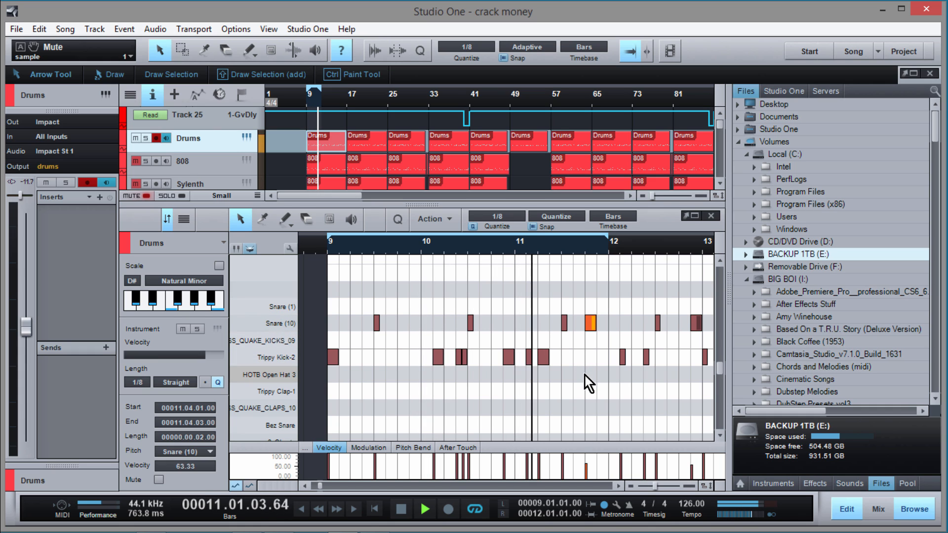
{"action": "key", "text": "space"}
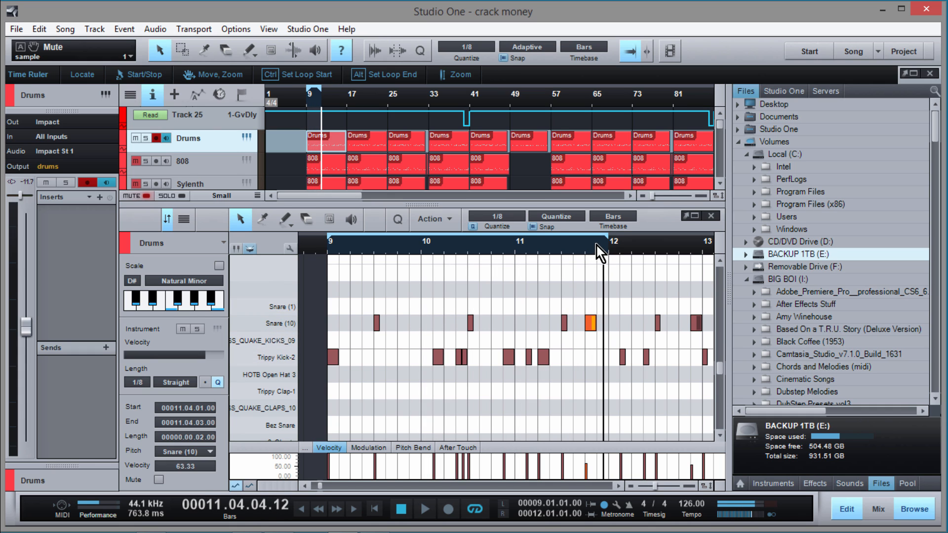
Step: Using 1/8 triplet quantize, extend the Snare (10) note at 11.4.1 to 12.1.1 and split it at the grid into three notes
{"action": "left_click_drag", "start_coordinate": [596, 244], "coordinate": [591, 270]}
{"action": "left_click", "coordinate": [510, 218]}
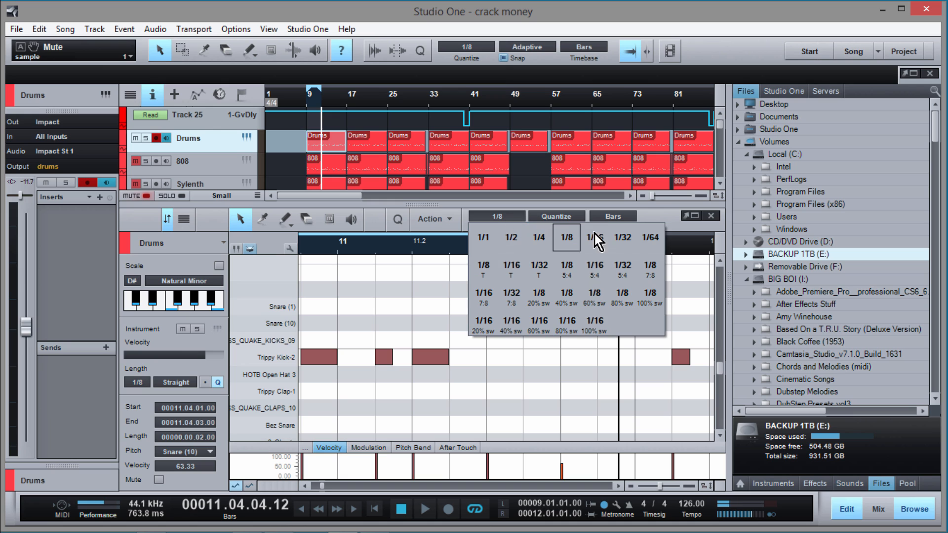
{"action": "left_click", "coordinate": [483, 268]}
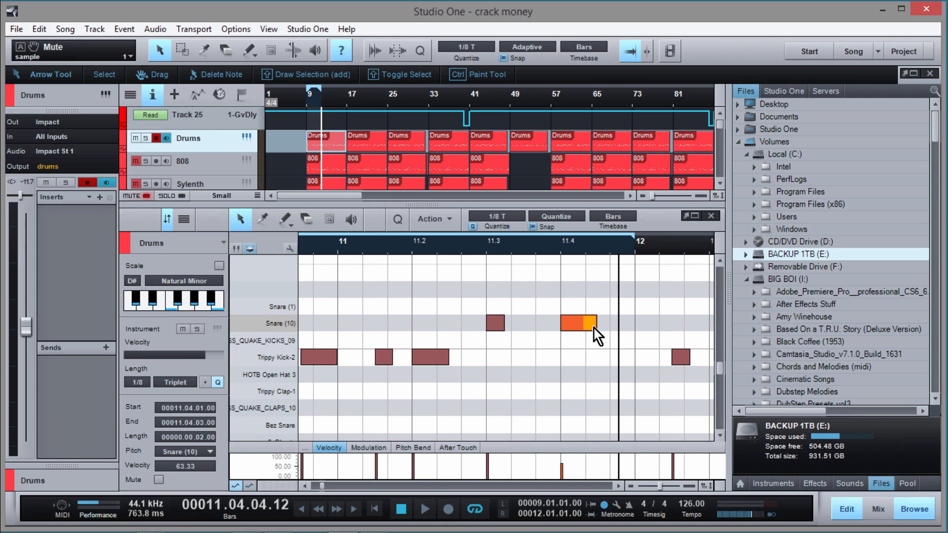
{"action": "left_click_drag", "start_coordinate": [597, 327], "coordinate": [621, 330]}
{"action": "key", "text": "ctrl+alt+x"}
Step: Extend the loop end to bar 13 and play the Drums pattern from bar 9
{"action": "left_click_drag", "start_coordinate": [533, 249], "coordinate": [648, 238]}
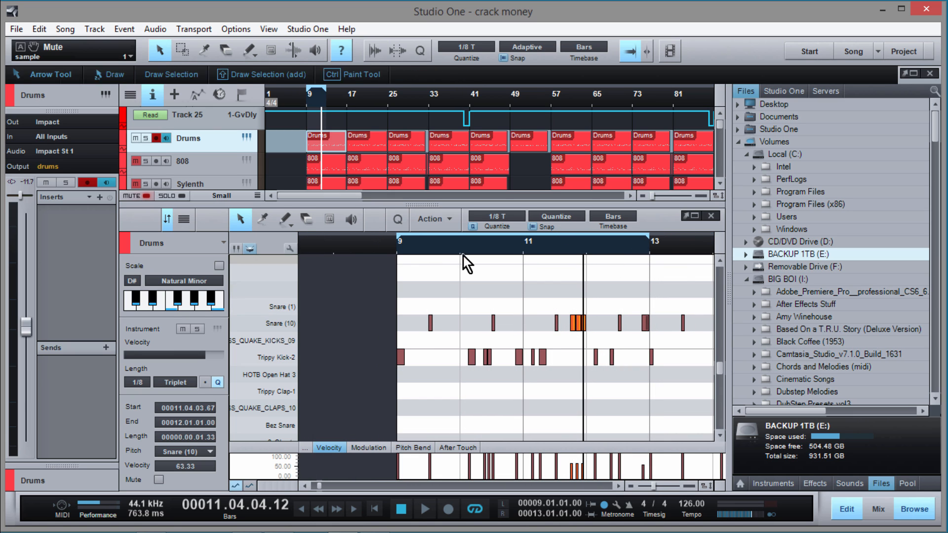
{"action": "left_click", "coordinate": [398, 251]}
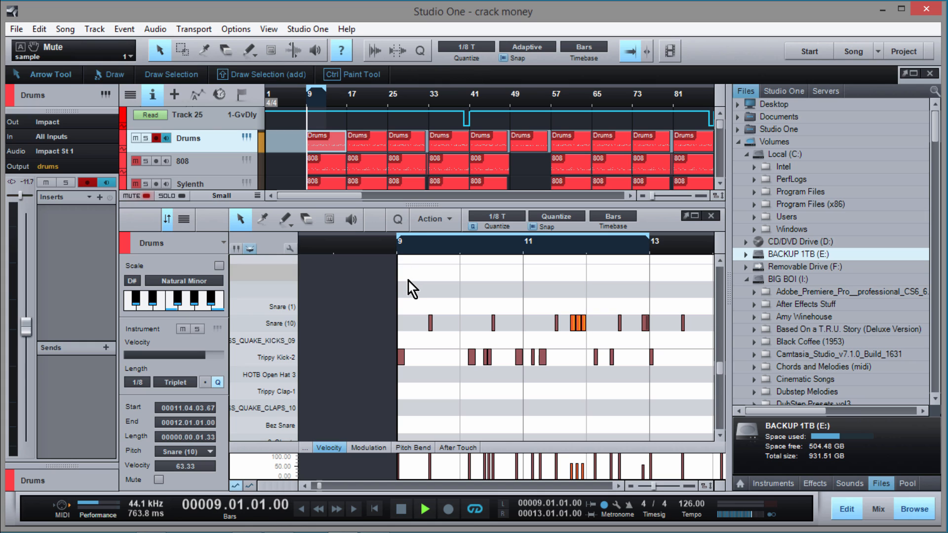
{"action": "key", "text": "space"}
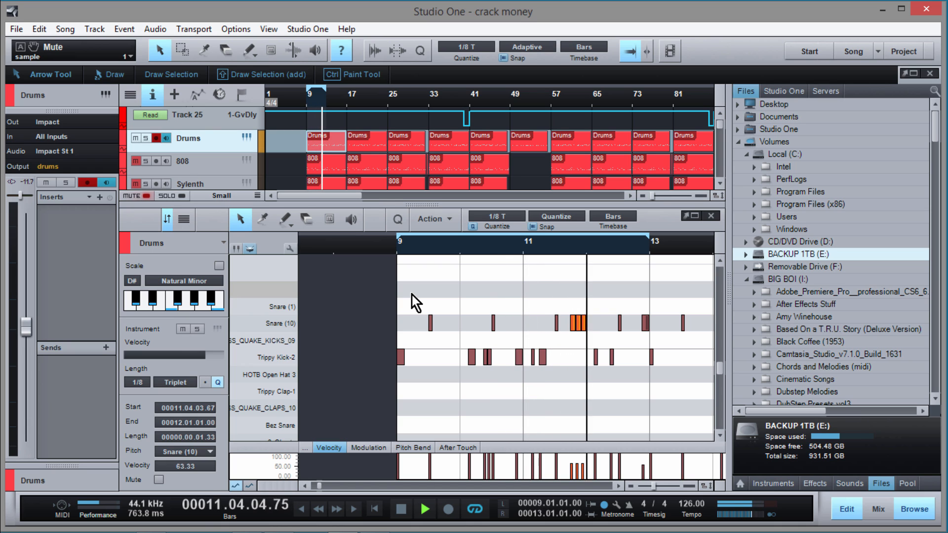
Step: Stop playback, select the 808 track's event at bar 9 and open the track's Reaktor5 instrument
{"action": "key", "text": "space"}
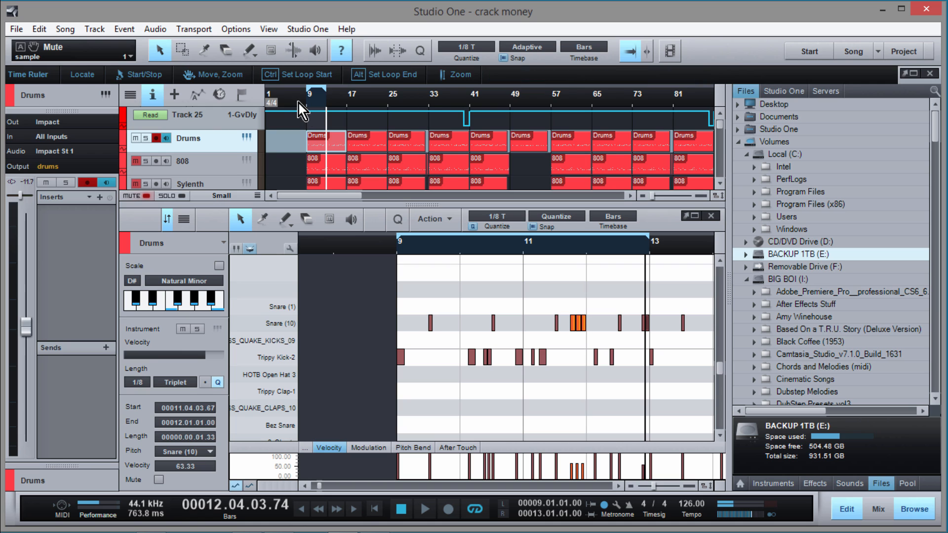
{"action": "scroll", "coordinate": [298, 102], "scroll_direction": "up", "scroll_amount": 2}
{"action": "left_click", "coordinate": [326, 159]}
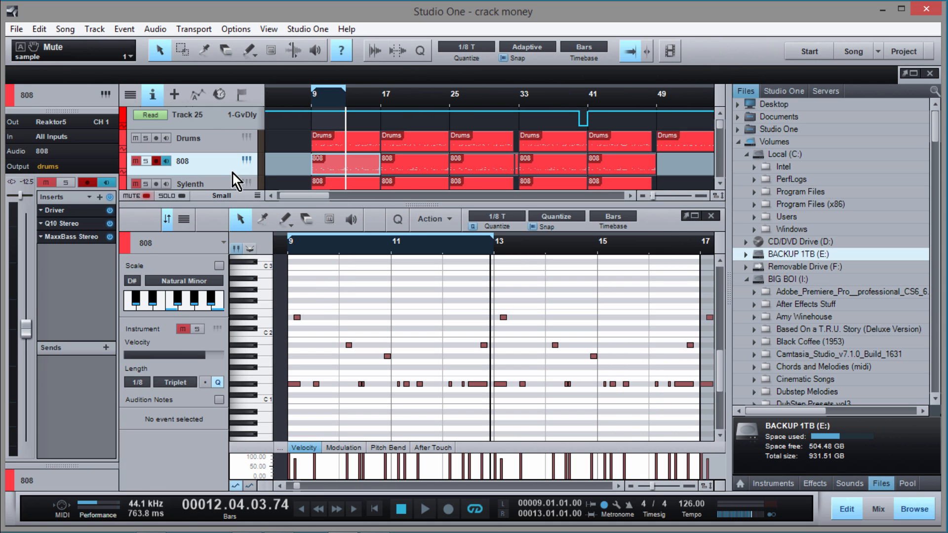
{"action": "left_click_drag", "start_coordinate": [233, 174], "coordinate": [232, 198]}
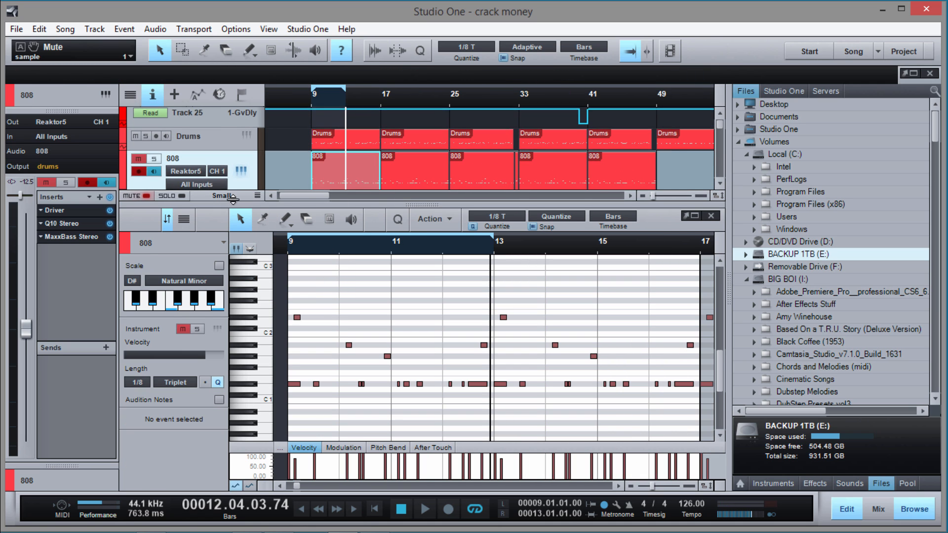
{"action": "left_click", "coordinate": [242, 167]}
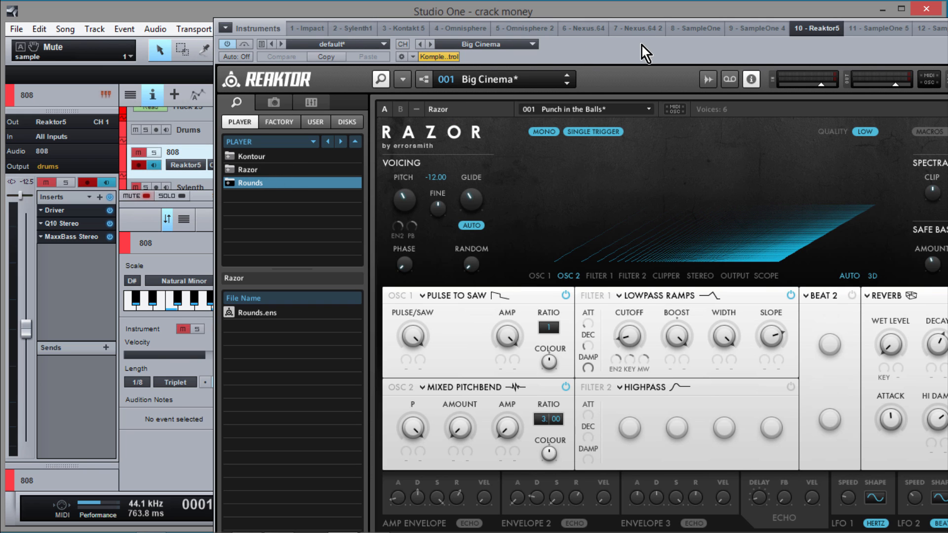
{"action": "left_click_drag", "start_coordinate": [642, 46], "coordinate": [466, 33]}
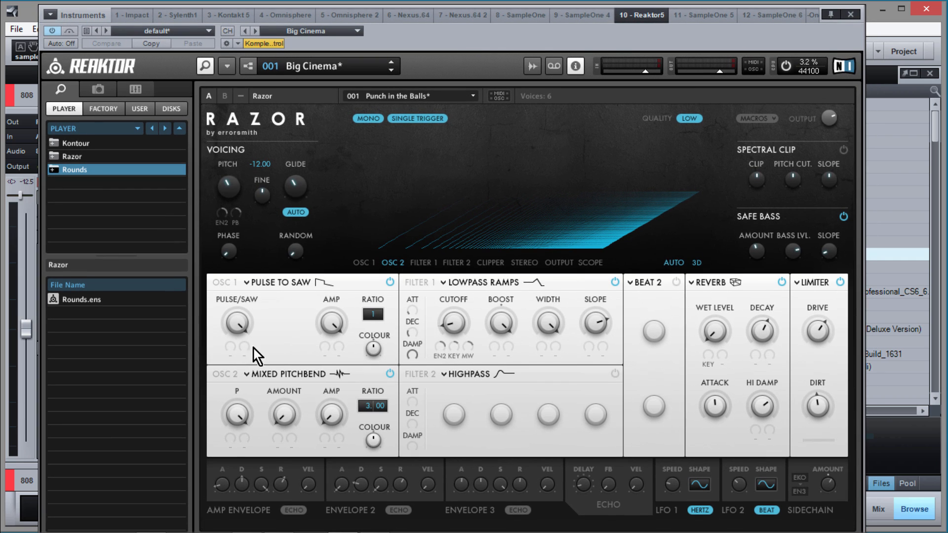
Step: Review the Razor preset list without changing Punch in the Balls, switch off the Reverb and close the instrument window
{"action": "left_click", "coordinate": [475, 96]}
{"action": "mouse_move", "coordinate": [474, 99]}
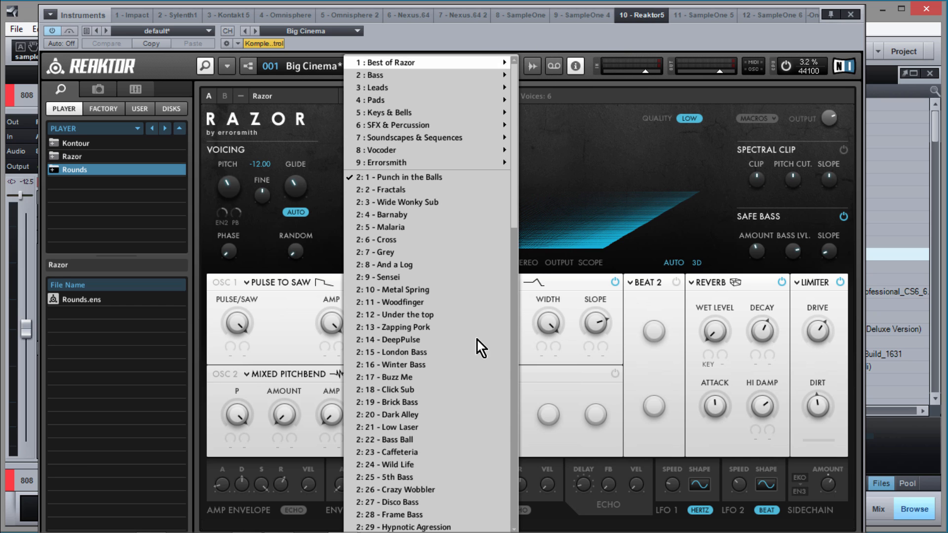
{"action": "left_click", "coordinate": [683, 372]}
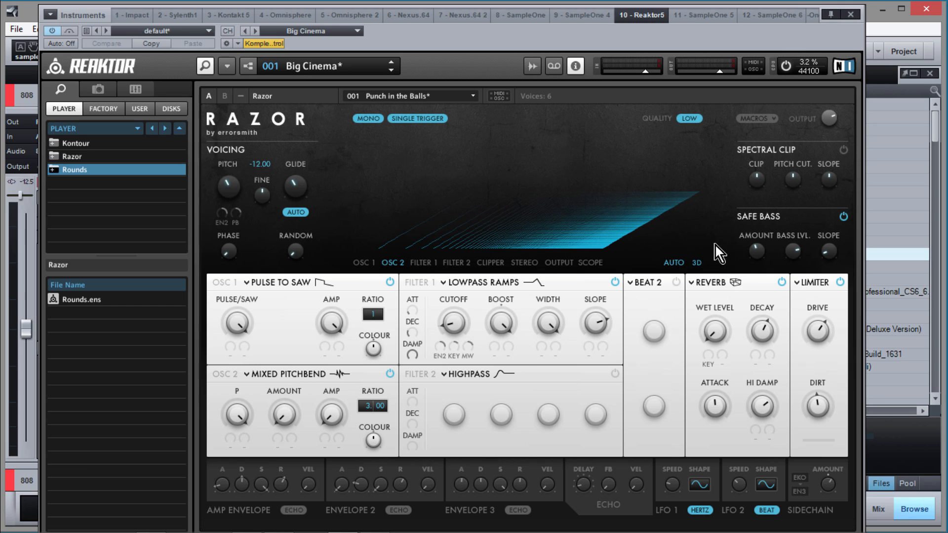
{"action": "left_click", "coordinate": [782, 283]}
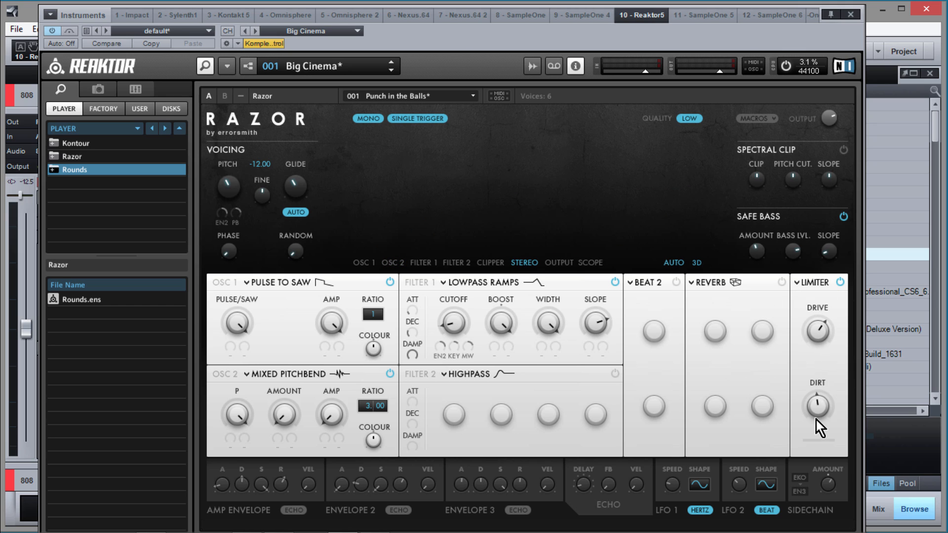
{"action": "left_click", "coordinate": [848, 17]}
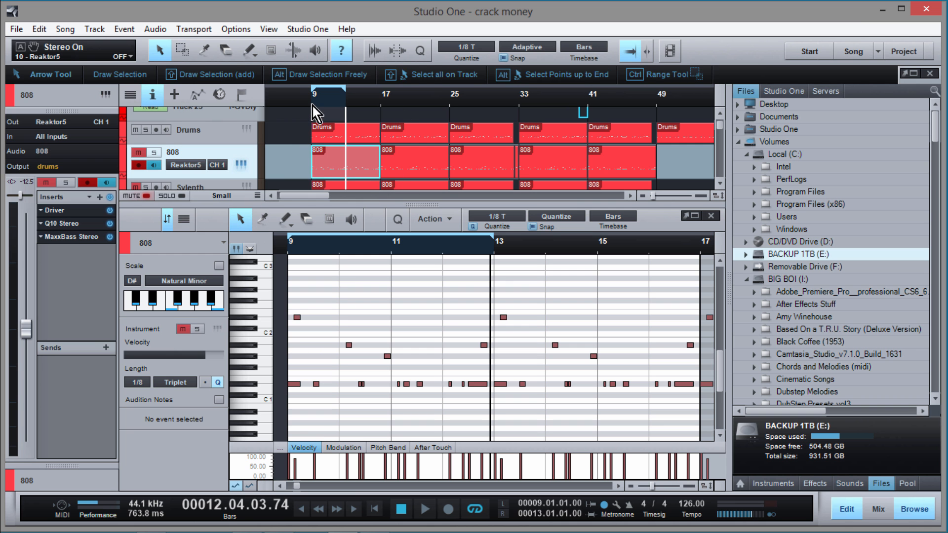
Step: Return the playhead to bar 9, and unmute and solo the 808 track
{"action": "left_click_drag", "start_coordinate": [327, 100], "coordinate": [329, 121]}
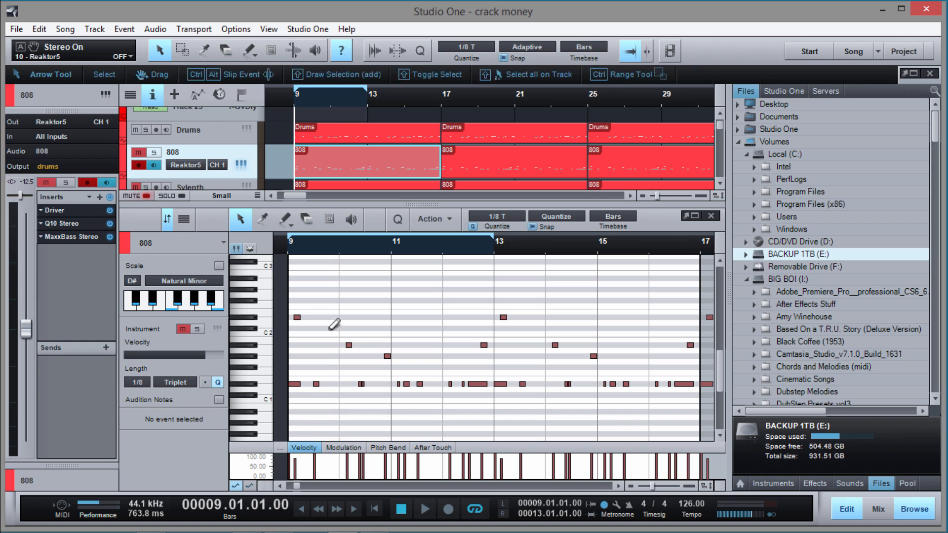
{"action": "mouse_move", "coordinate": [316, 253]}
{"action": "left_mouse_down"}
{"action": "mouse_move", "coordinate": [318, 286]}
{"action": "mouse_move", "coordinate": [316, 255]}
{"action": "left_mouse_up"}
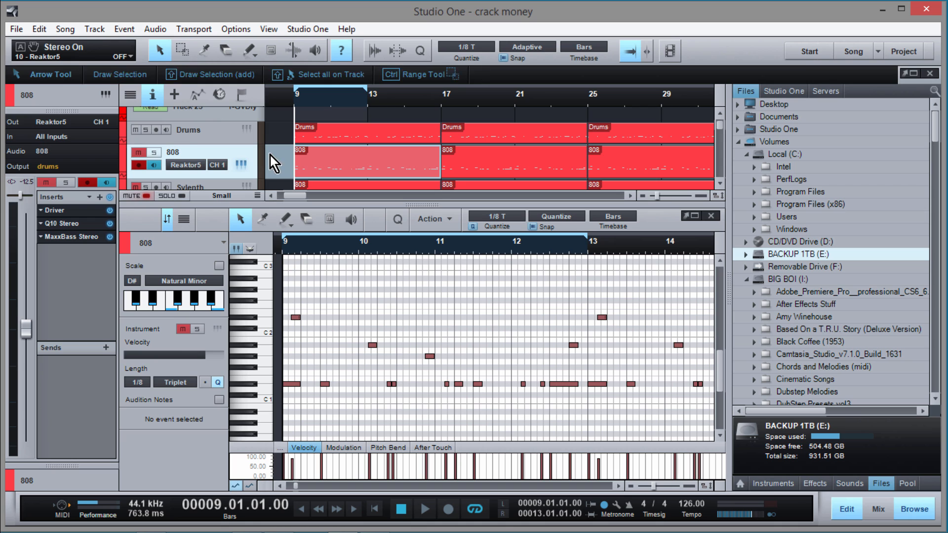
{"action": "left_click", "coordinate": [139, 152]}
{"action": "left_click", "coordinate": [154, 152]}
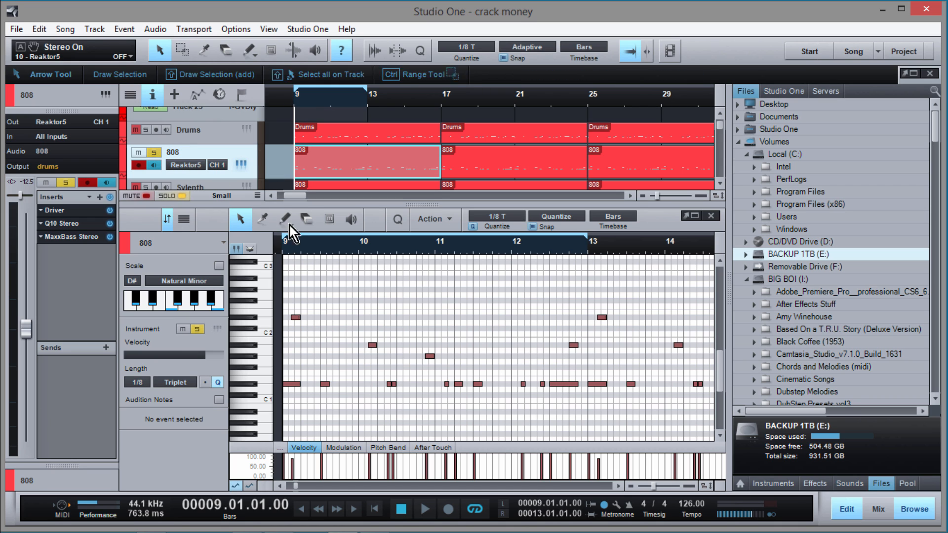
Step: Play the soloed 808 pattern from bar 9, stop it and review the Razor settings in Reaktor5
{"action": "key", "text": "space"}
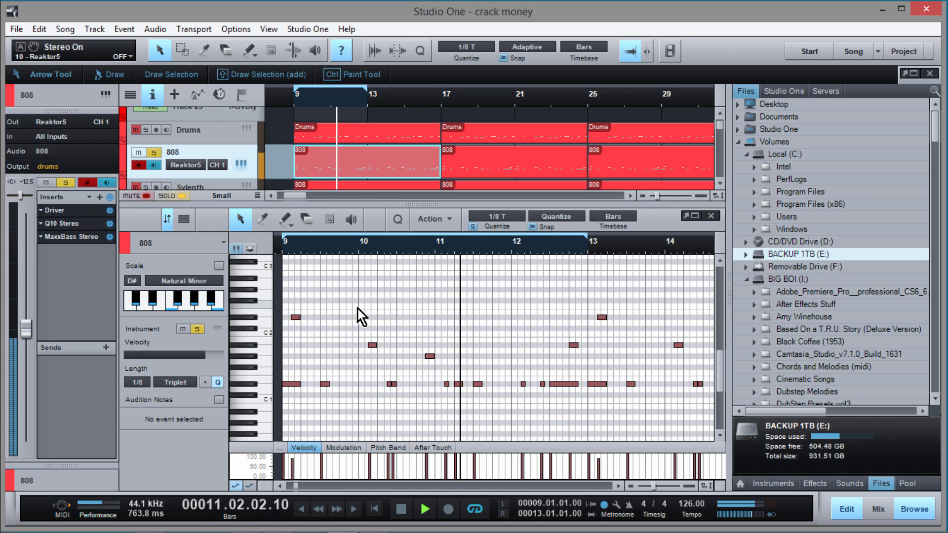
{"action": "key", "text": "space"}
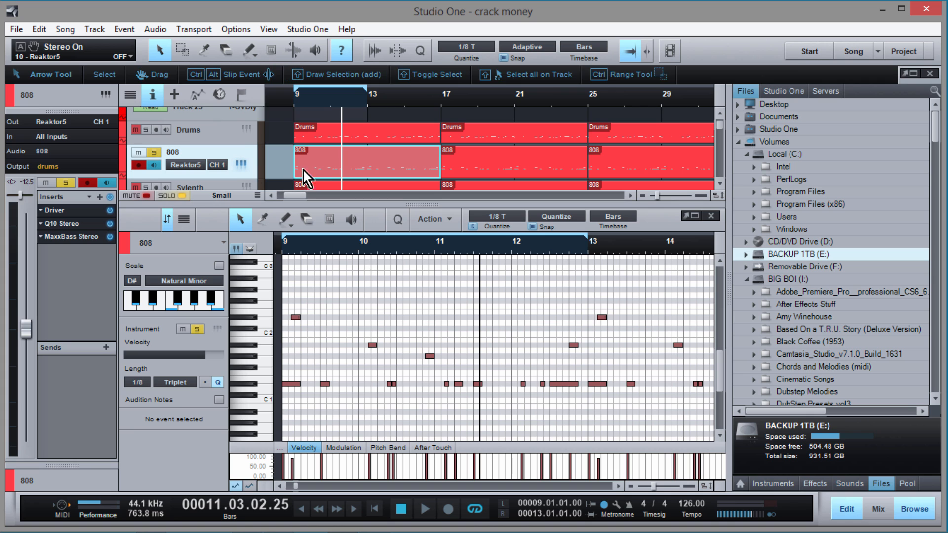
{"action": "left_click", "coordinate": [244, 167]}
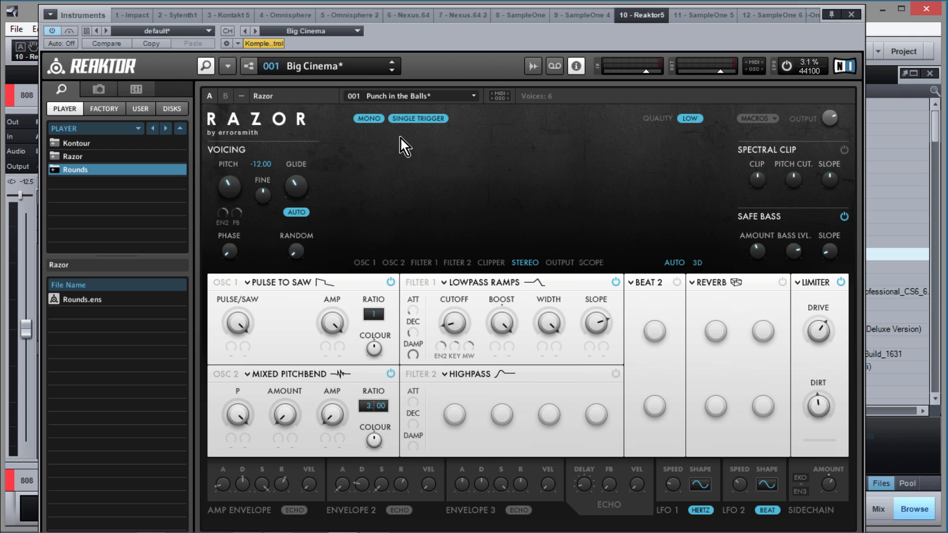
{"action": "left_click", "coordinate": [852, 13]}
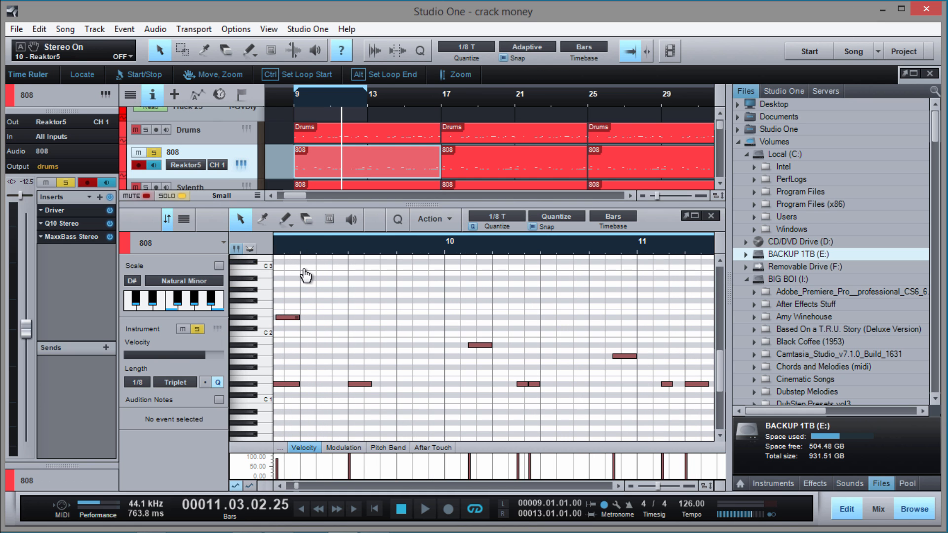
Step: Set the 808 editor's quantize to 1/8 and examine the first notes of bar 9 against the grid
{"action": "left_click_drag", "start_coordinate": [299, 490], "coordinate": [297, 487]}
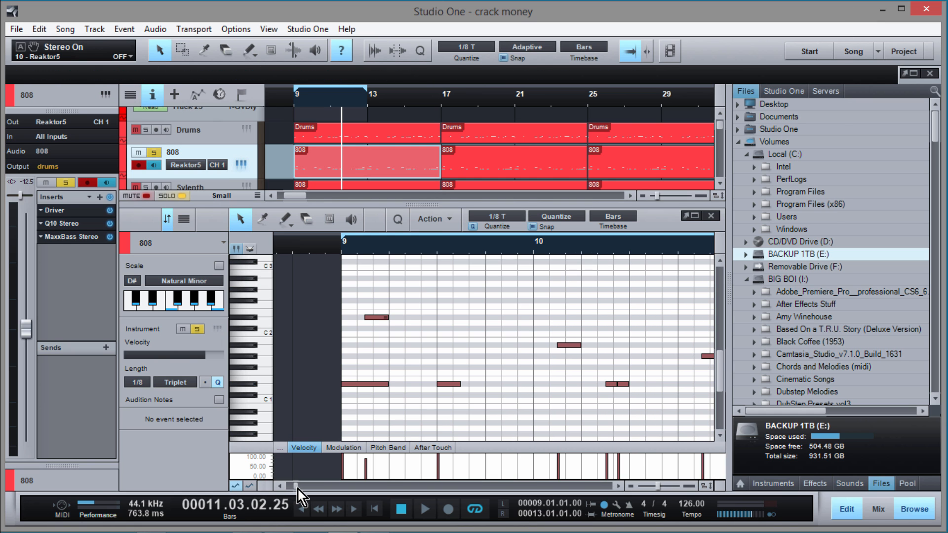
{"action": "left_click_drag", "start_coordinate": [378, 249], "coordinate": [379, 267]}
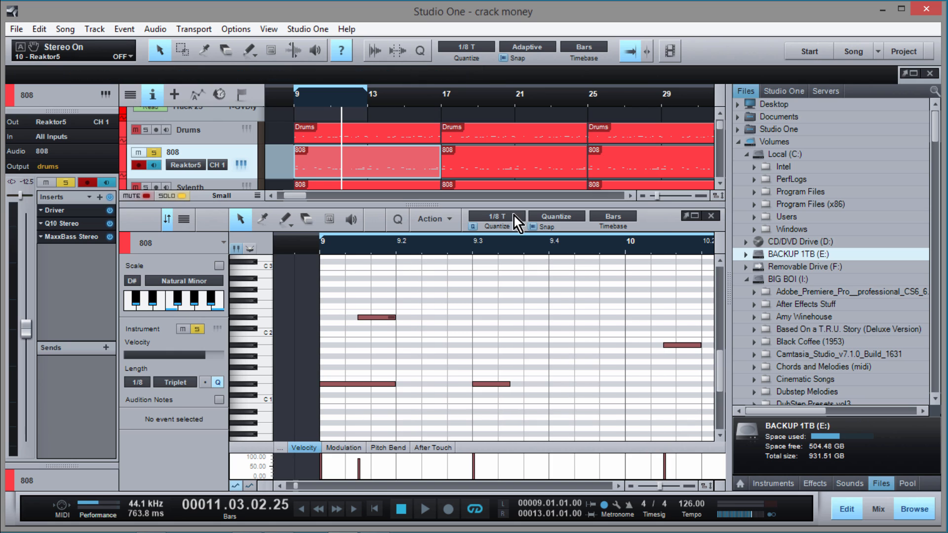
{"action": "left_click", "coordinate": [514, 217]}
{"action": "left_click", "coordinate": [576, 237]}
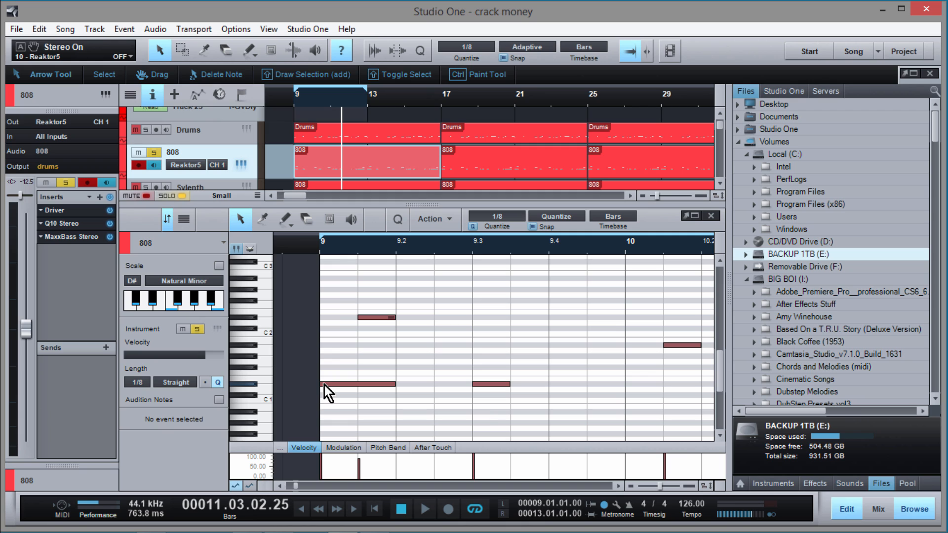
{"action": "mouse_move", "coordinate": [324, 386]}
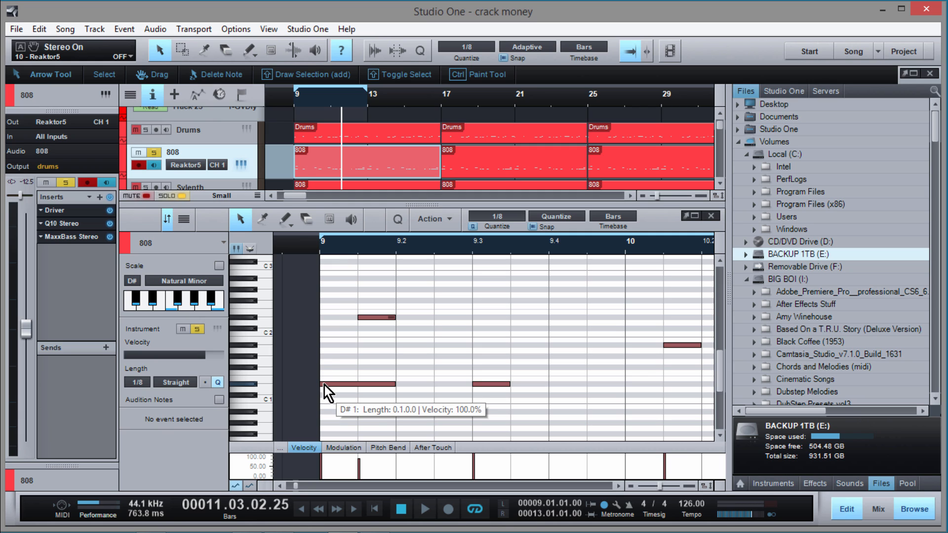
{"action": "mouse_move", "coordinate": [366, 315]}
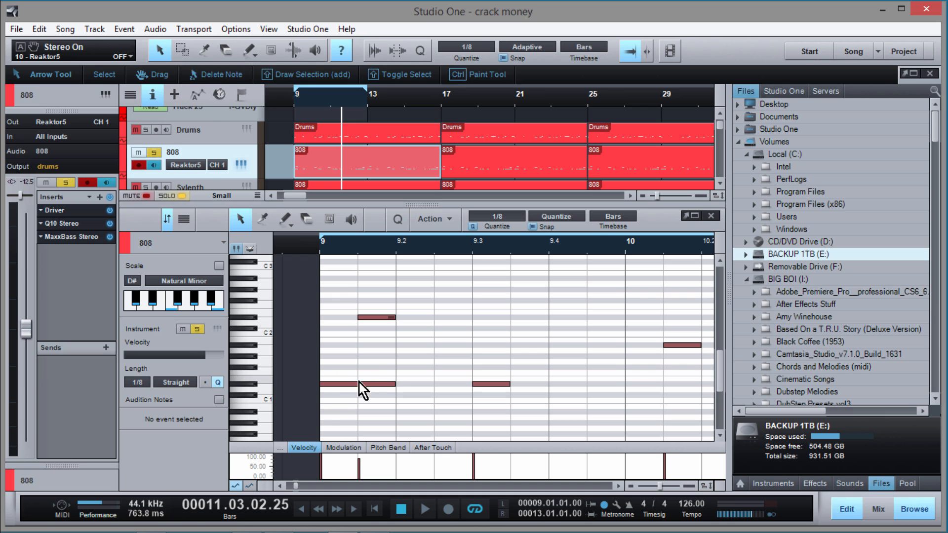
Step: Play the 808 pattern from bar 9, hide the file browser and stop playback
{"action": "left_click", "coordinate": [316, 248]}
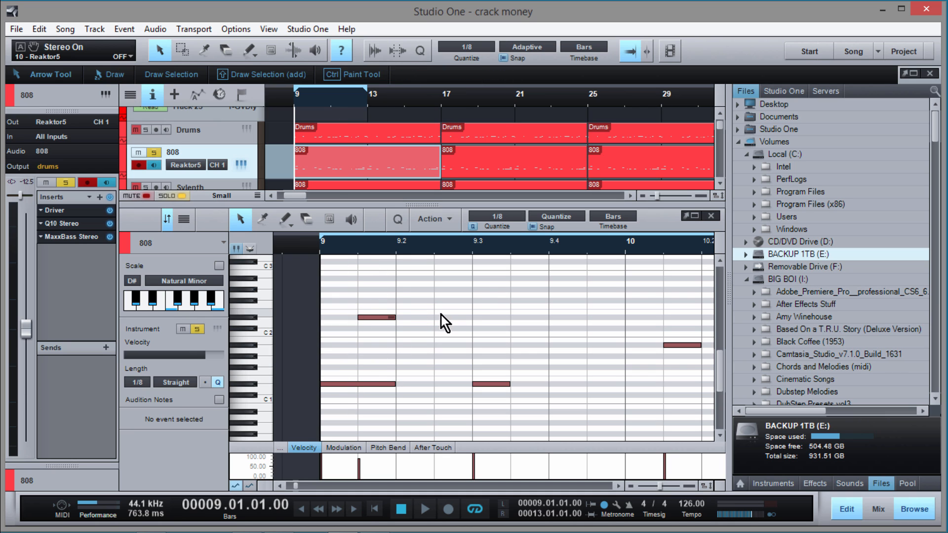
{"action": "key", "text": "space"}
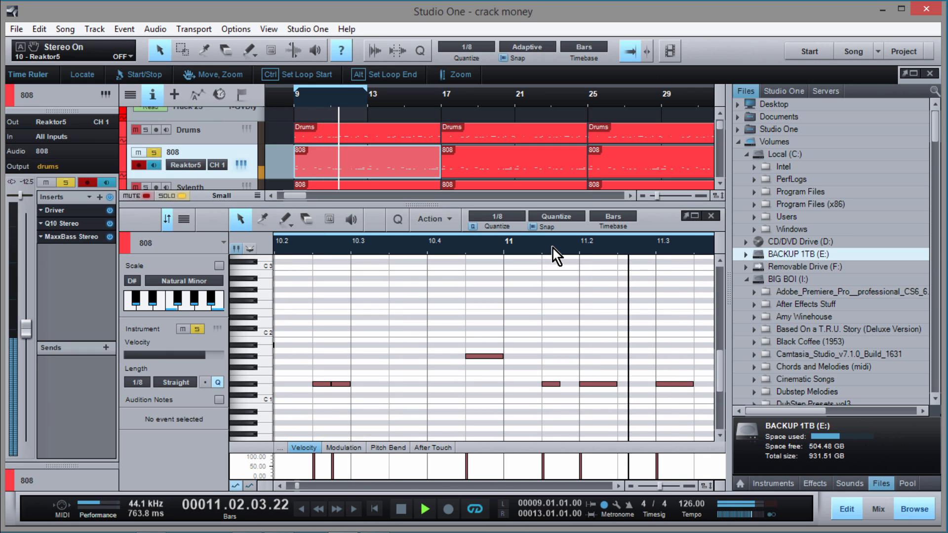
{"action": "key", "text": "F5"}
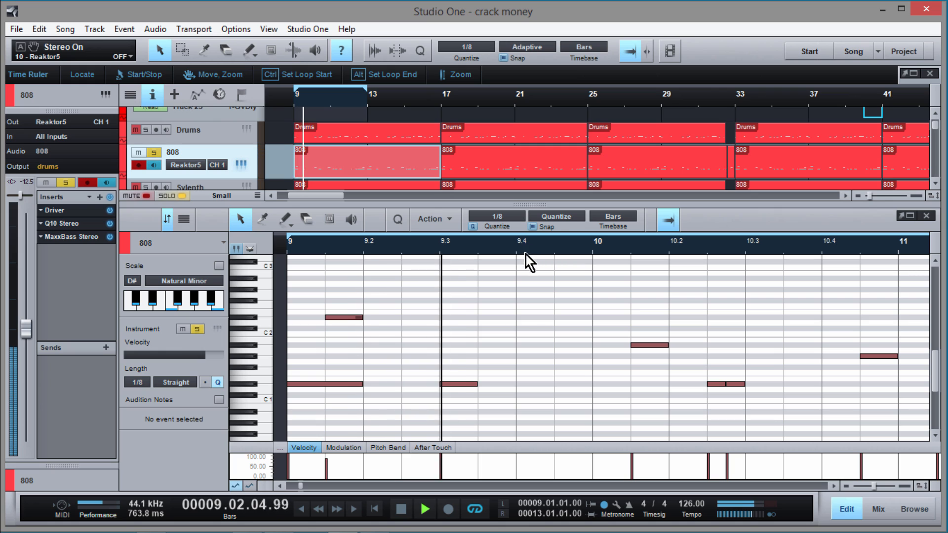
{"action": "key", "text": "space"}
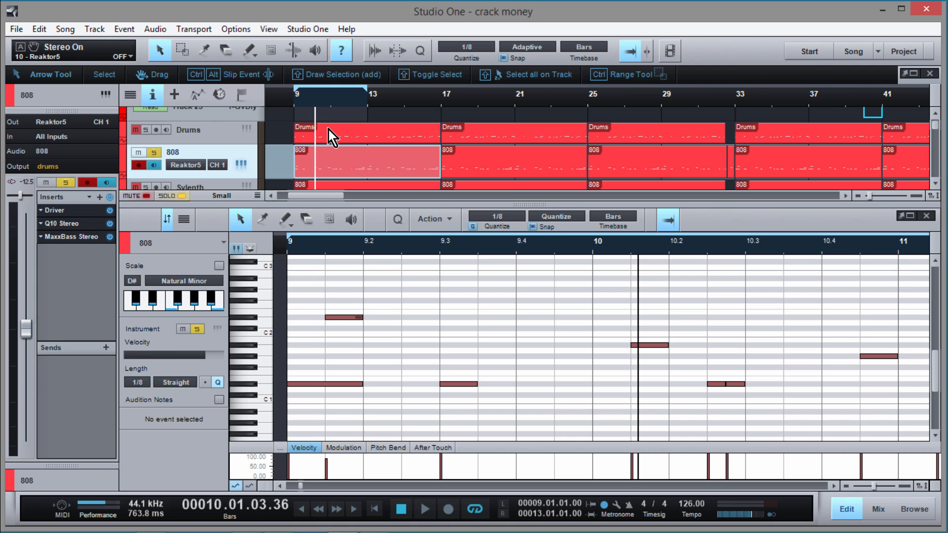
Step: Place the playhead at 9.3.1 on the 808 pattern and save the song
{"action": "mouse_move", "coordinate": [289, 249]}
{"action": "left_mouse_down"}
{"action": "mouse_move", "coordinate": [289, 263]}
{"action": "mouse_move", "coordinate": [289, 241]}
{"action": "left_mouse_up"}
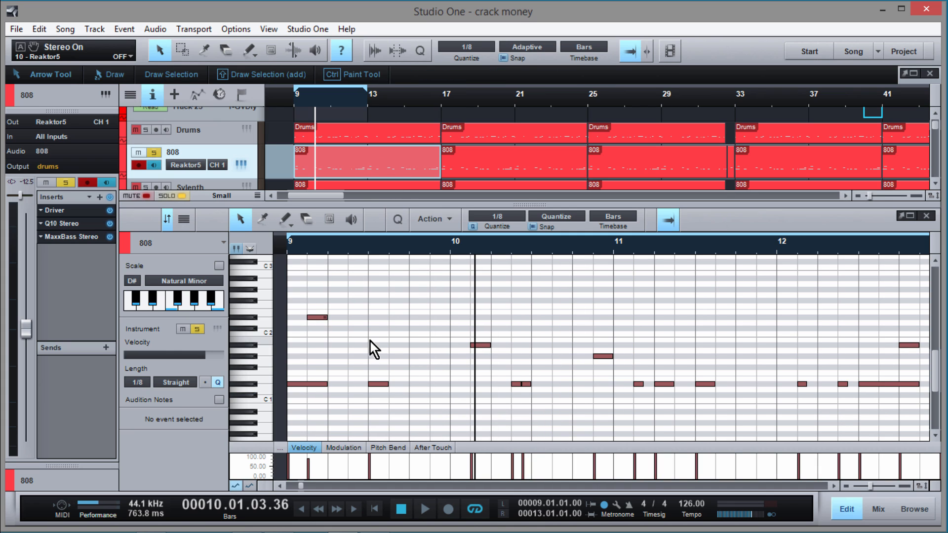
{"action": "left_click", "coordinate": [366, 252]}
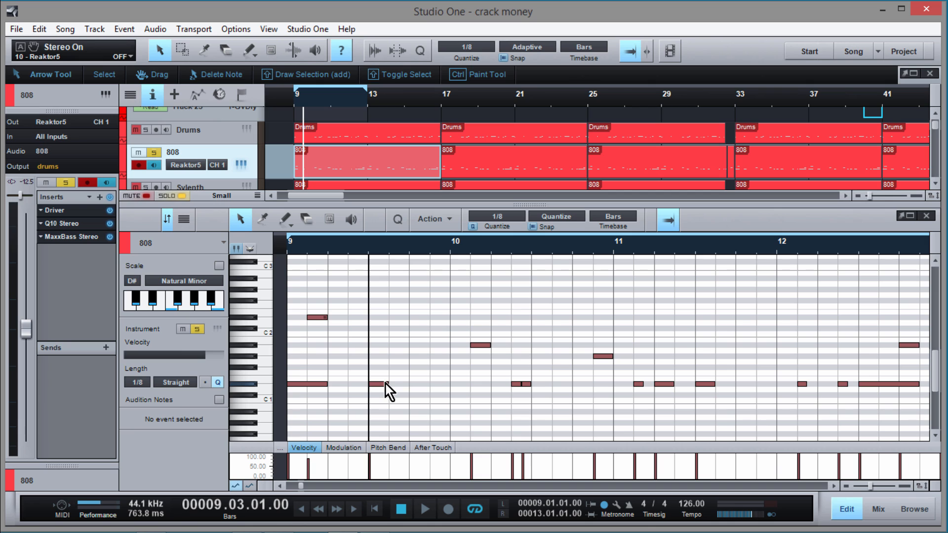
{"action": "key", "text": "ctrl+s"}
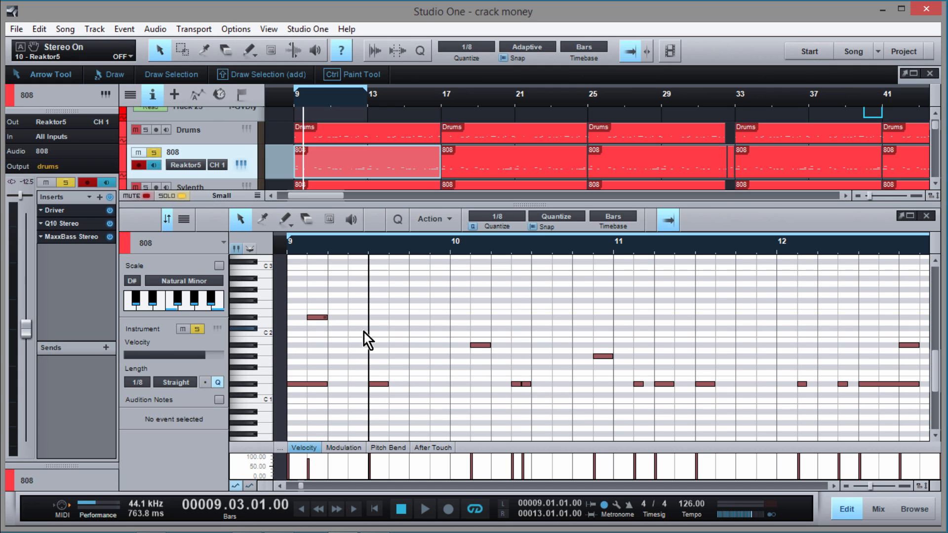
Step: Open the Drums event at bar 9 and select its Trippy Kick-2 notes up to bar 17
{"action": "left_click", "coordinate": [332, 132]}
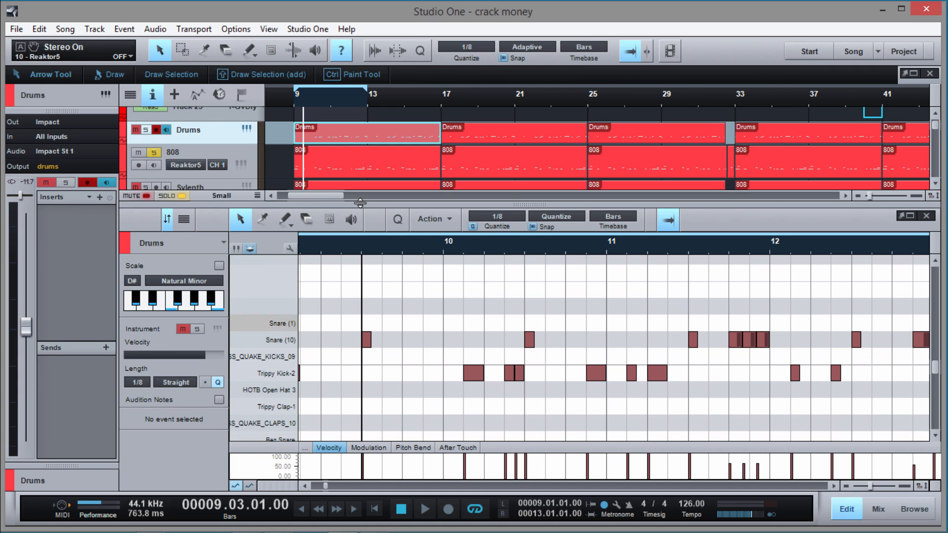
{"action": "scroll", "coordinate": [390, 247], "scroll_direction": "down", "scroll_amount": 5}
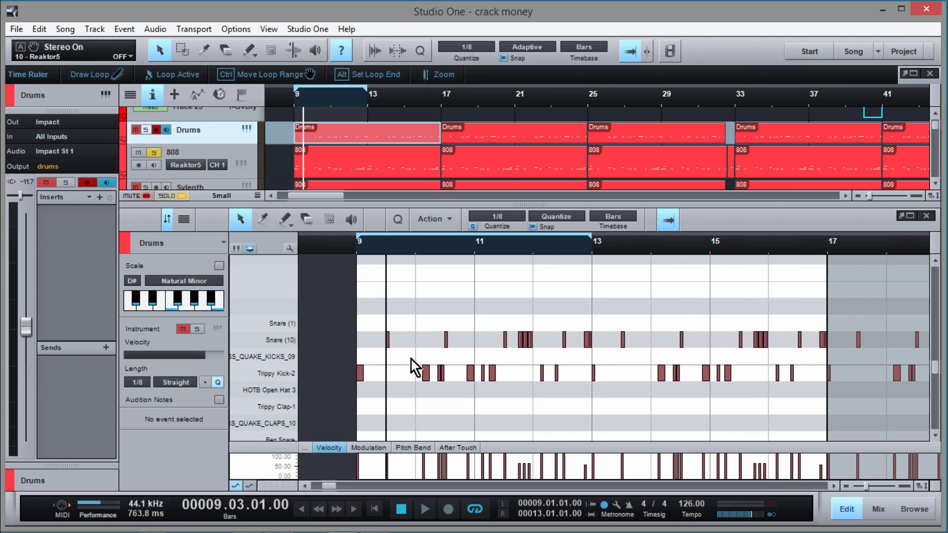
{"action": "left_click_drag", "start_coordinate": [472, 387], "coordinate": [810, 373]}
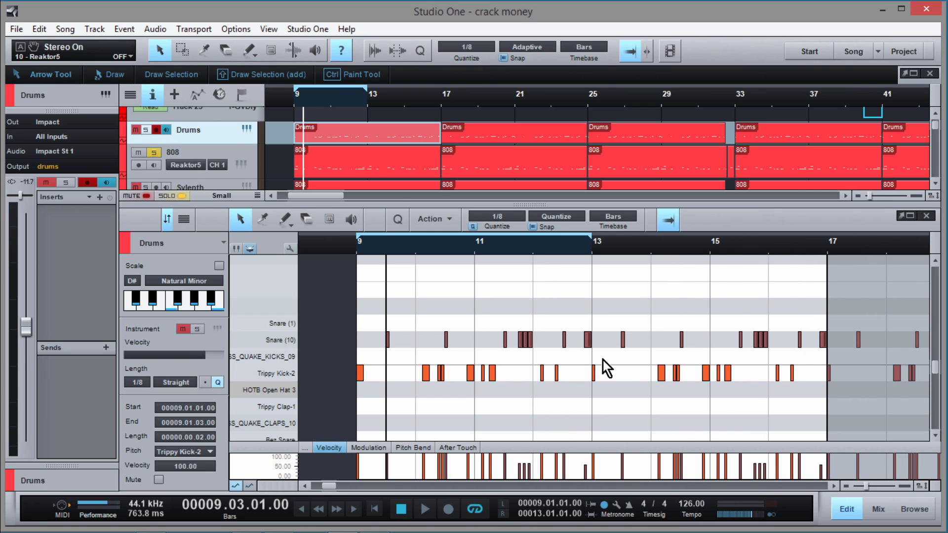
Step: Return the playhead to bar 9 and delete the 808 track's event spanning bars 9 to 17
{"action": "left_click", "coordinate": [358, 171]}
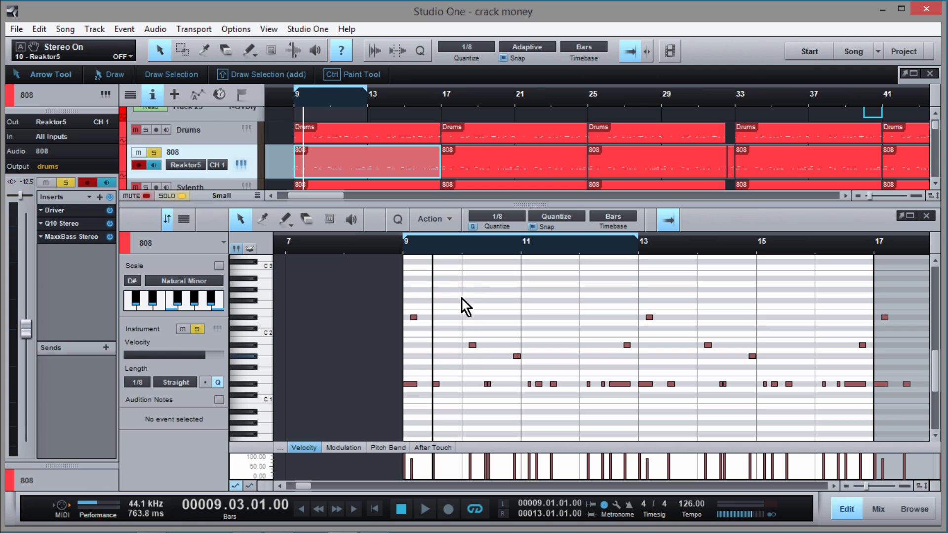
{"action": "left_click", "coordinate": [404, 253]}
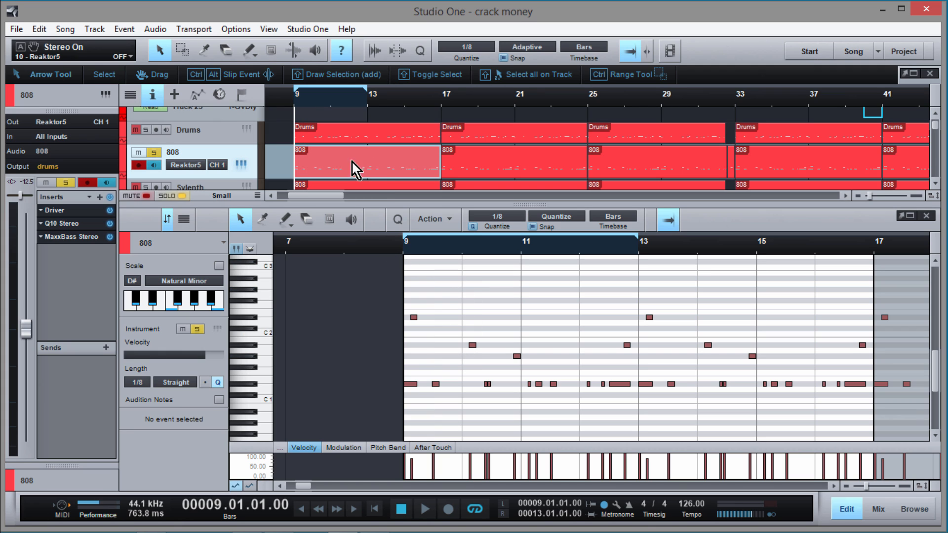
{"action": "key", "text": "Delete"}
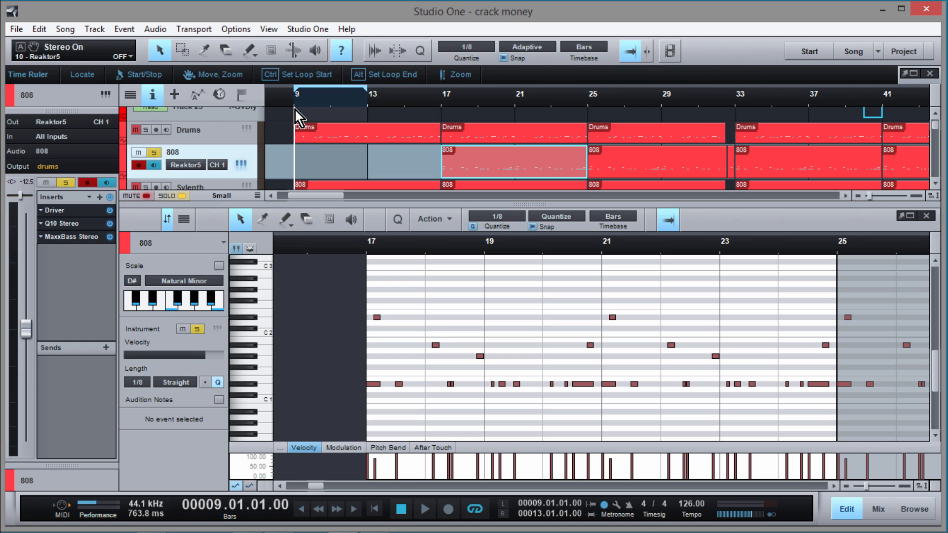
{"action": "left_click", "coordinate": [297, 157]}
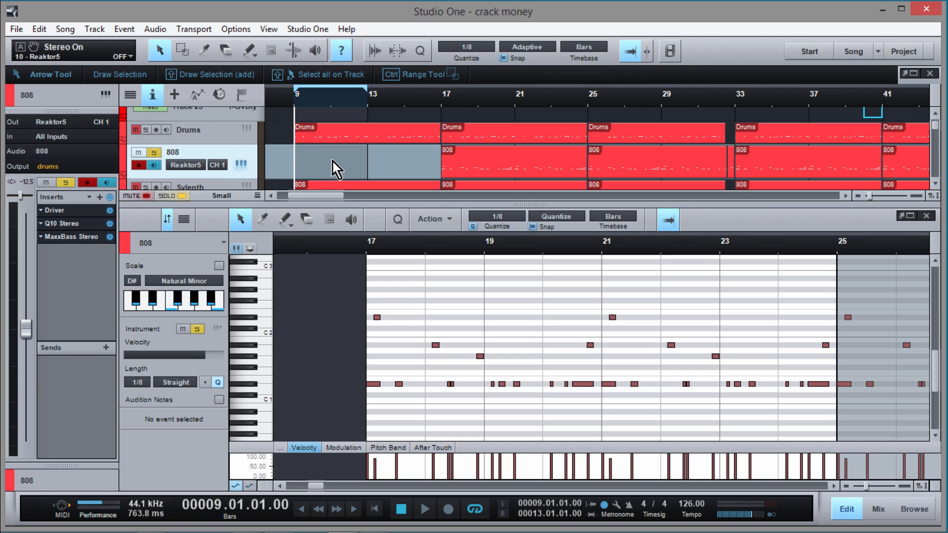
Step: Paste the copied kick notes onto the 808 track at bar 9 and extend the new event to bar 17
{"action": "key", "text": "ctrl+z"}
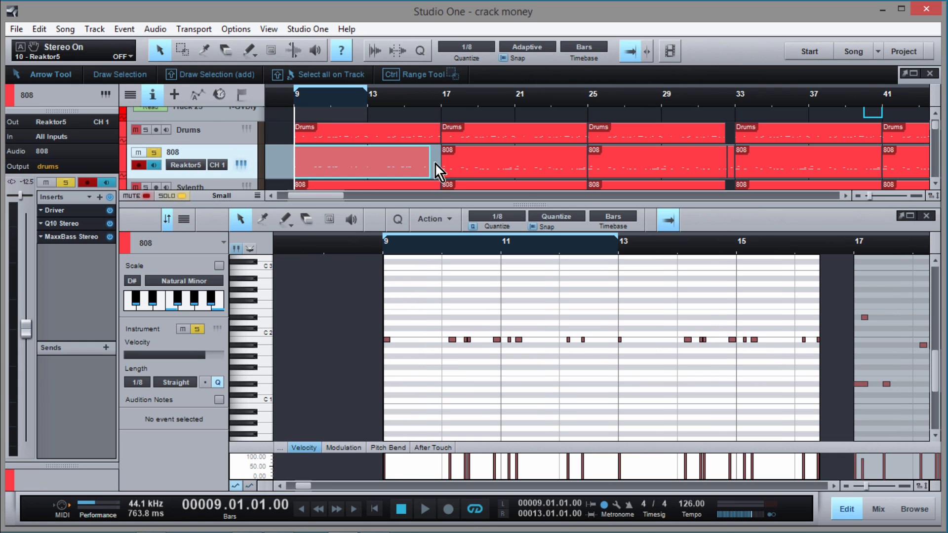
{"action": "left_click_drag", "start_coordinate": [427, 156], "coordinate": [441, 162]}
Step: Move all the pasted kick notes down to D#1 and play the start of the pattern from bar 9
{"action": "left_click_drag", "start_coordinate": [438, 344], "coordinate": [836, 356]}
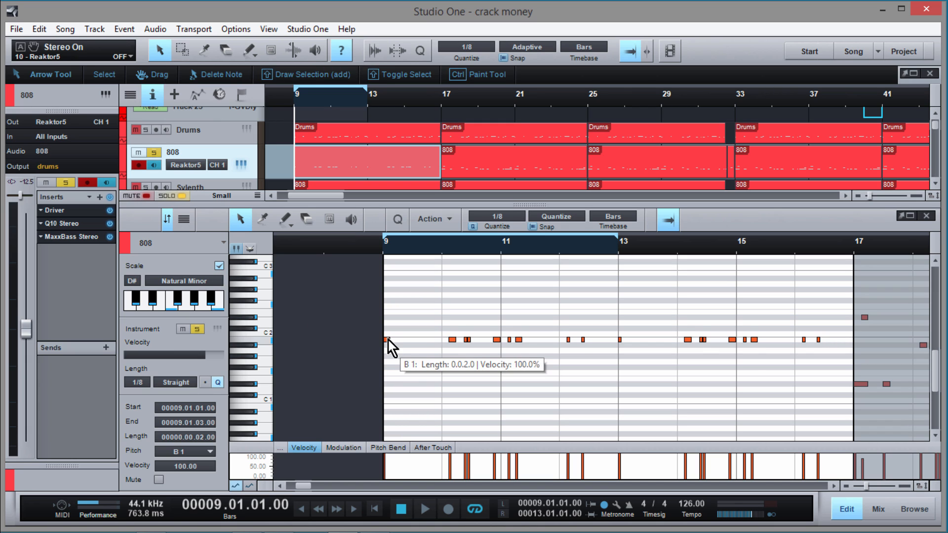
{"action": "left_click_drag", "start_coordinate": [388, 340], "coordinate": [387, 384]}
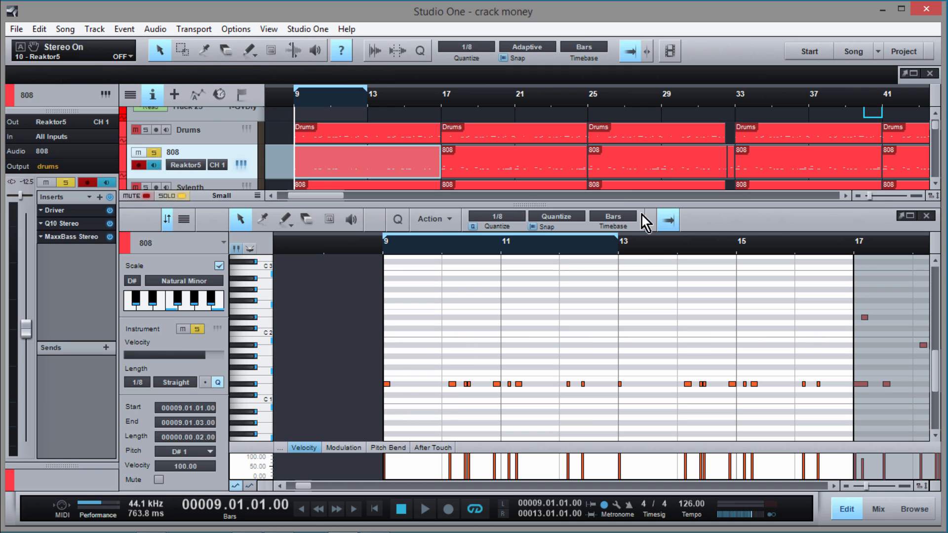
{"action": "mouse_move", "coordinate": [644, 250]}
{"action": "left_mouse_down"}
{"action": "mouse_move", "coordinate": [642, 238]}
{"action": "mouse_move", "coordinate": [641, 249]}
{"action": "left_mouse_up"}
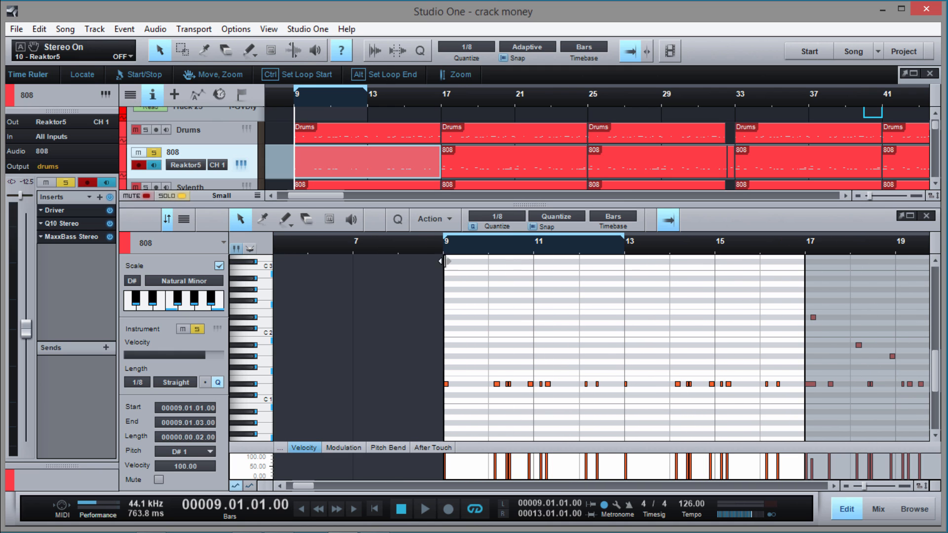
{"action": "key", "text": "space"}
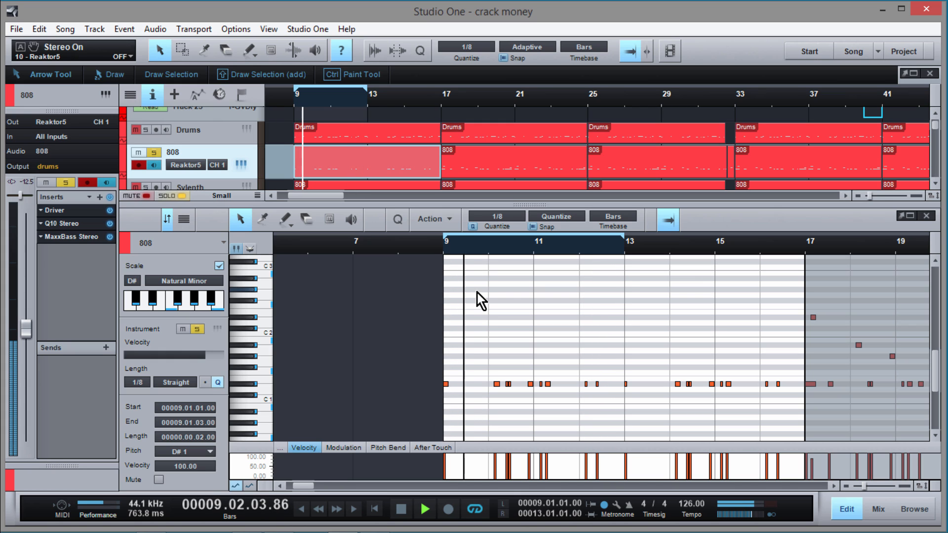
{"action": "key", "text": "space"}
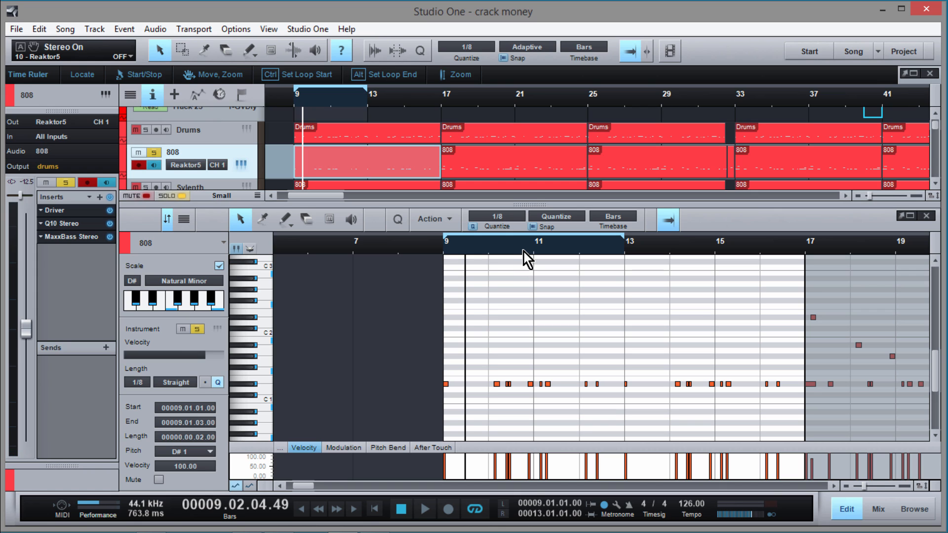
Step: Raise the 808 note at 10.1.3 to A#1 and the note at 10.4.3 to G#1
{"action": "left_click", "coordinate": [493, 402]}
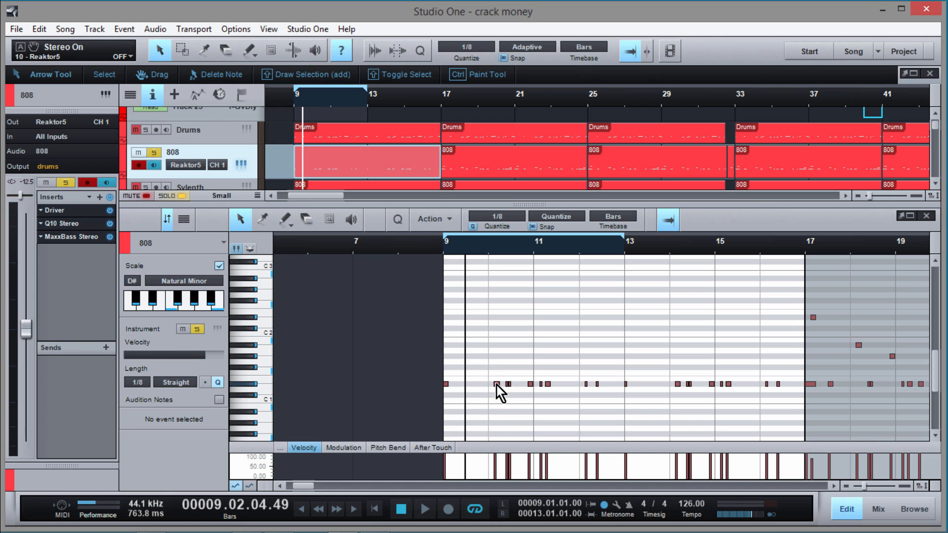
{"action": "left_click_drag", "start_coordinate": [498, 384], "coordinate": [499, 346]}
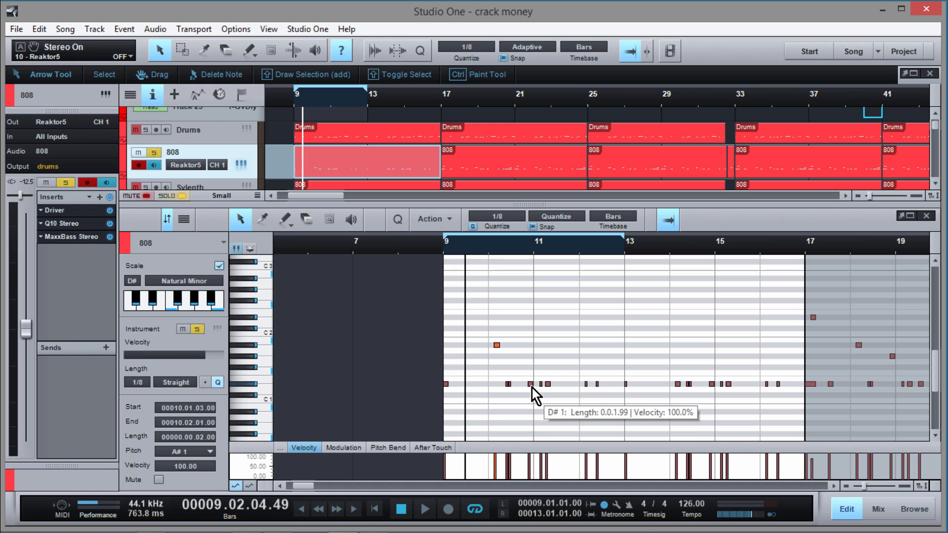
{"action": "left_click_drag", "start_coordinate": [531, 385], "coordinate": [531, 357]}
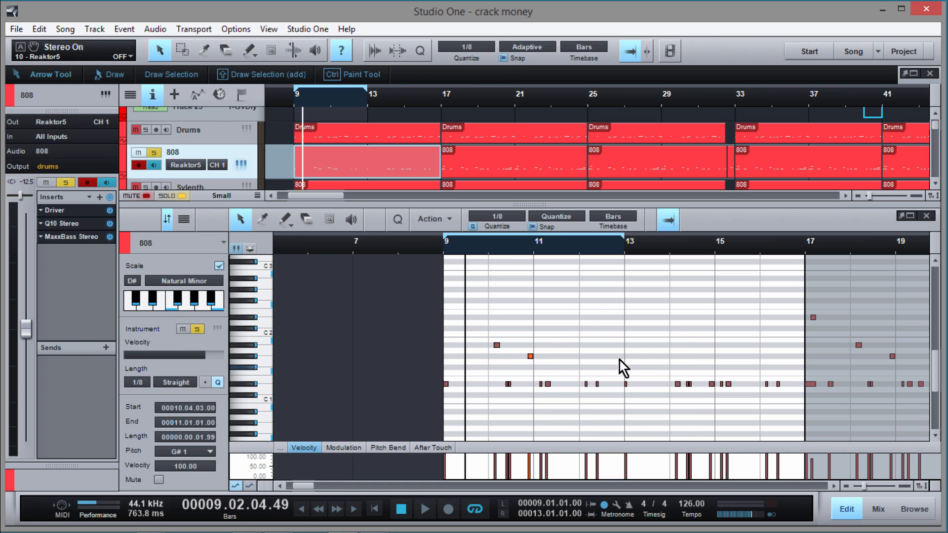
Step: Play the edited 808 pattern from bar 9 with its two raised notes and stop playback
{"action": "left_click", "coordinate": [835, 485]}
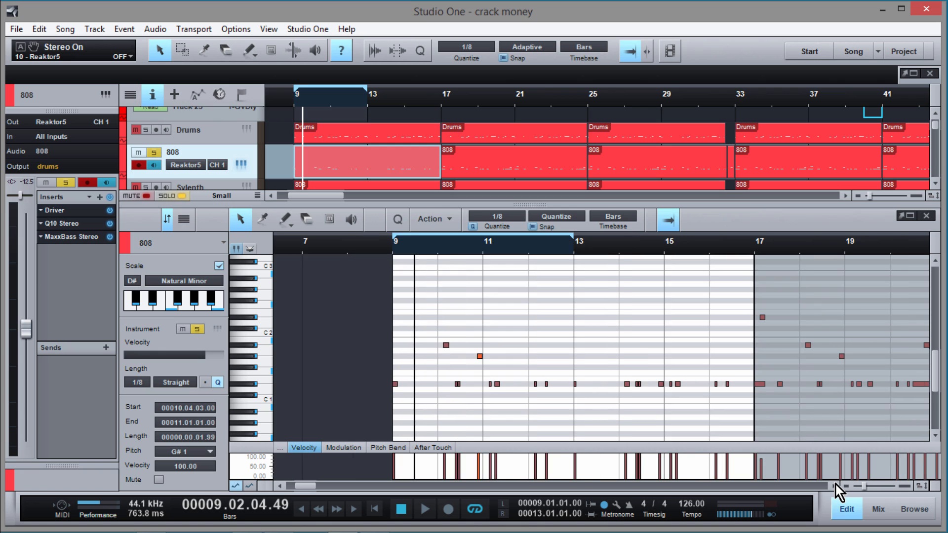
{"action": "left_click", "coordinate": [834, 485]}
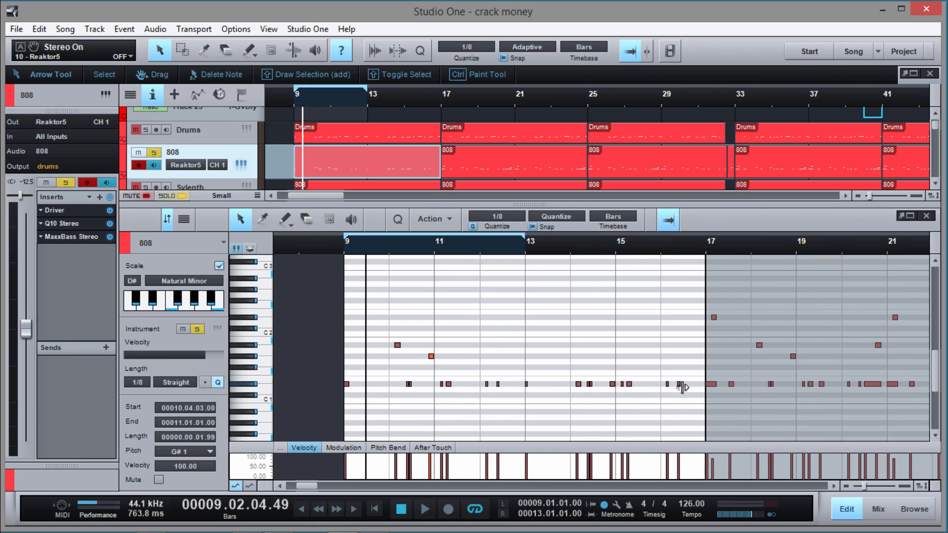
{"action": "left_click", "coordinate": [349, 243]}
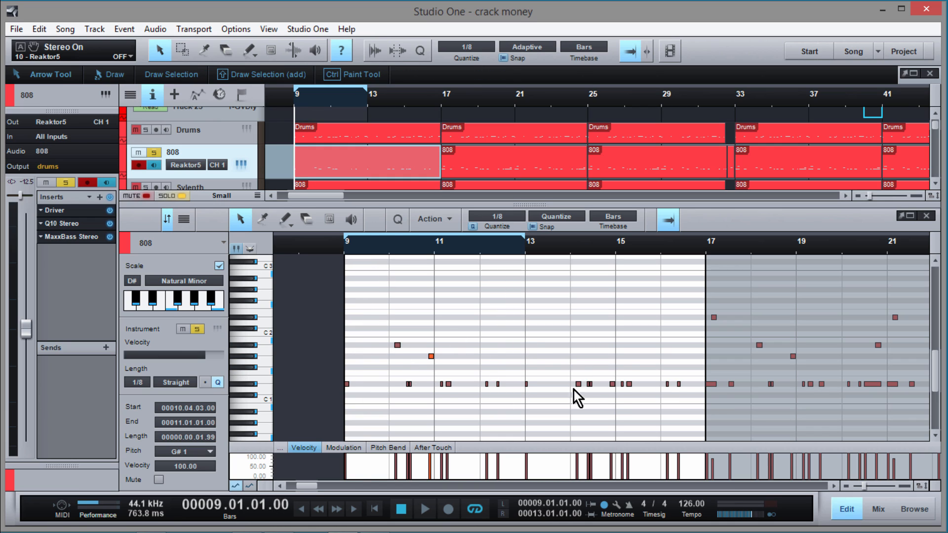
{"action": "key", "text": "space"}
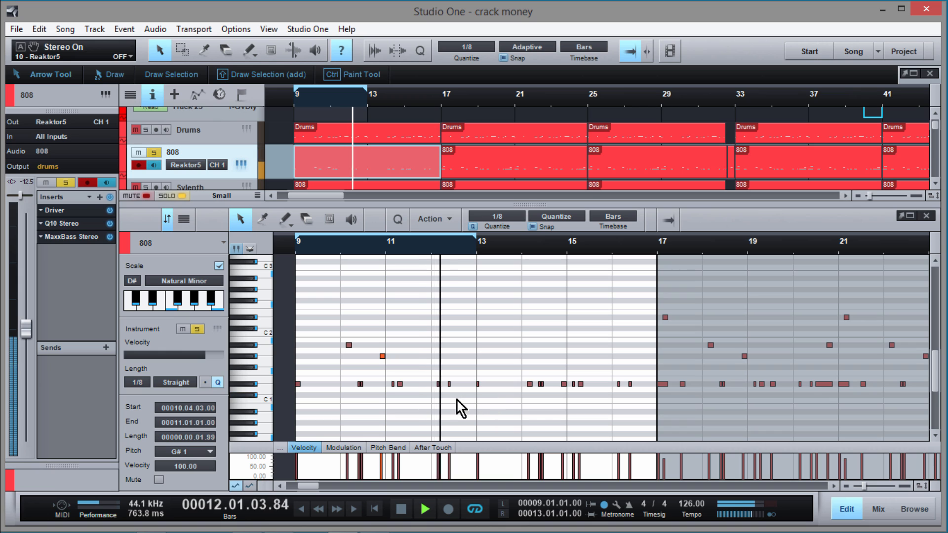
{"action": "key", "text": "space"}
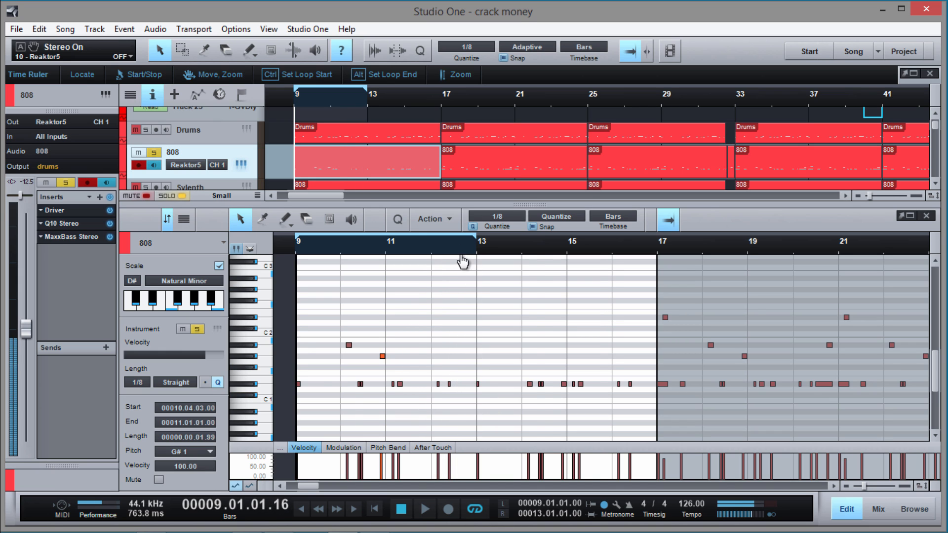
Step: Lengthen the first 808 note at bar 9 to one full beat, ending at 9.2.1
{"action": "left_click_drag", "start_coordinate": [462, 251], "coordinate": [461, 291]}
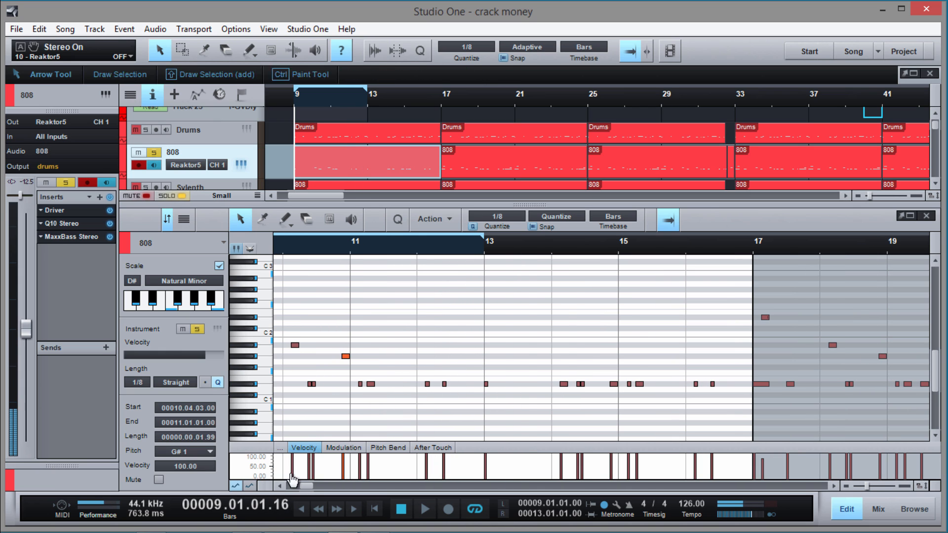
{"action": "left_click_drag", "start_coordinate": [299, 251], "coordinate": [405, 261]}
{"action": "left_click_drag", "start_coordinate": [378, 385], "coordinate": [401, 395]}
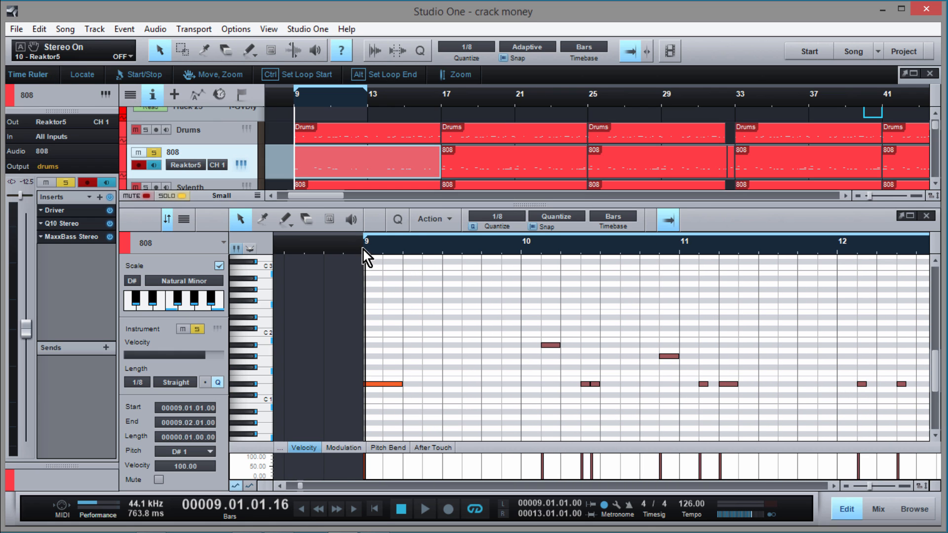
Step: Add a D#2 eighth note at 9.1.3, above the first 808 note, and set its velocity to 100
{"action": "left_click_drag", "start_coordinate": [477, 249], "coordinate": [464, 239]}
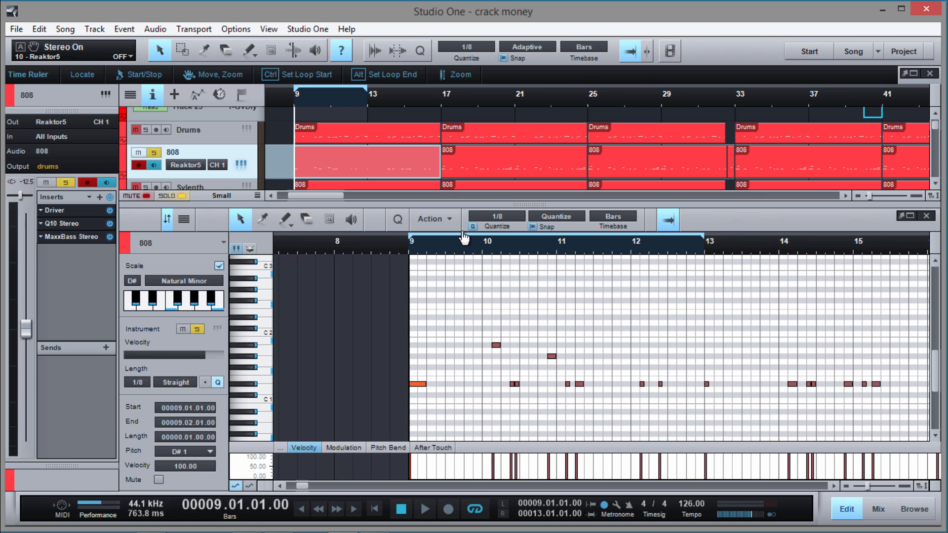
{"action": "left_click", "coordinate": [834, 487]}
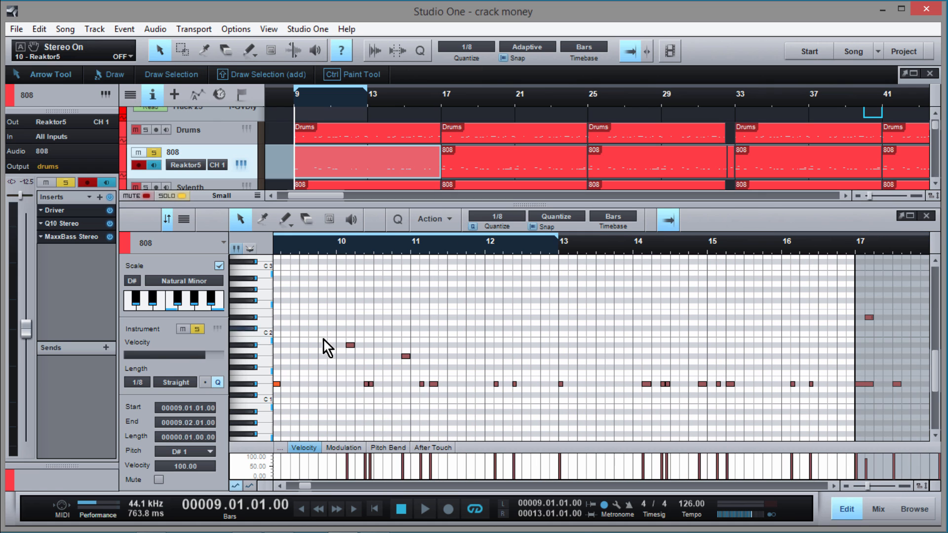
{"action": "left_click", "coordinate": [278, 487]}
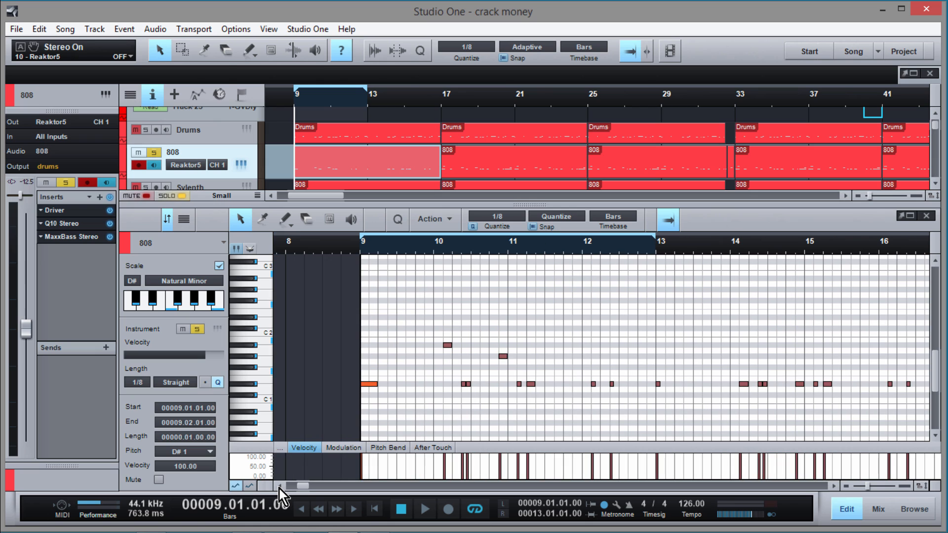
{"action": "left_click", "coordinate": [375, 319]}
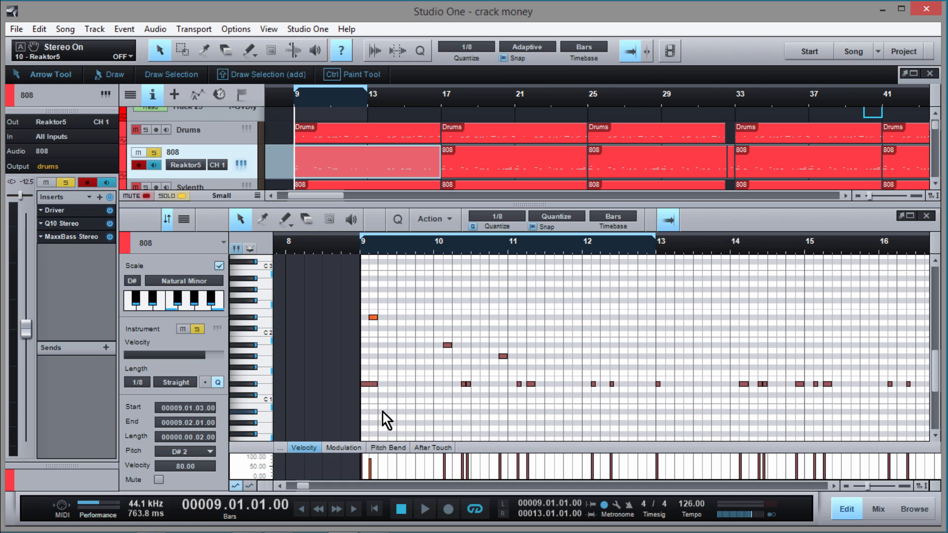
{"action": "left_click_drag", "start_coordinate": [371, 477], "coordinate": [372, 458]}
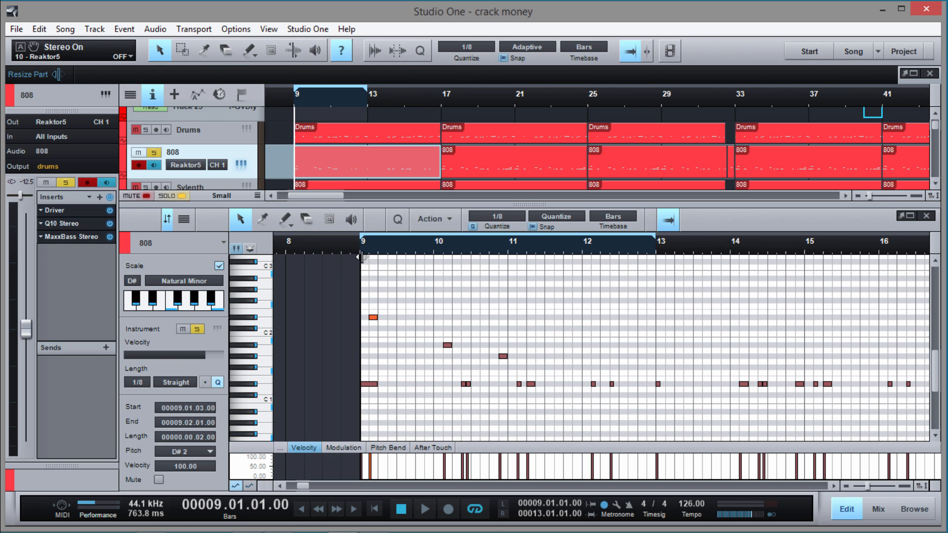
Step: Play the 808 pattern from 8.3.3 through the new D#2 note and stop in bar 10
{"action": "left_click_drag", "start_coordinate": [366, 247], "coordinate": [408, 368]}
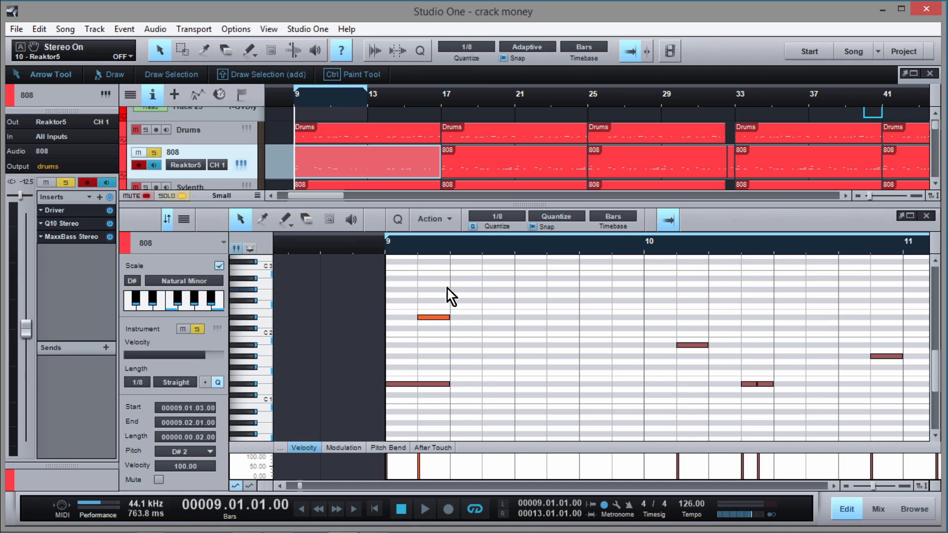
{"action": "mouse_move", "coordinate": [392, 253]}
{"action": "left_mouse_down"}
{"action": "mouse_move", "coordinate": [391, 271]}
{"action": "mouse_move", "coordinate": [392, 250]}
{"action": "left_mouse_up"}
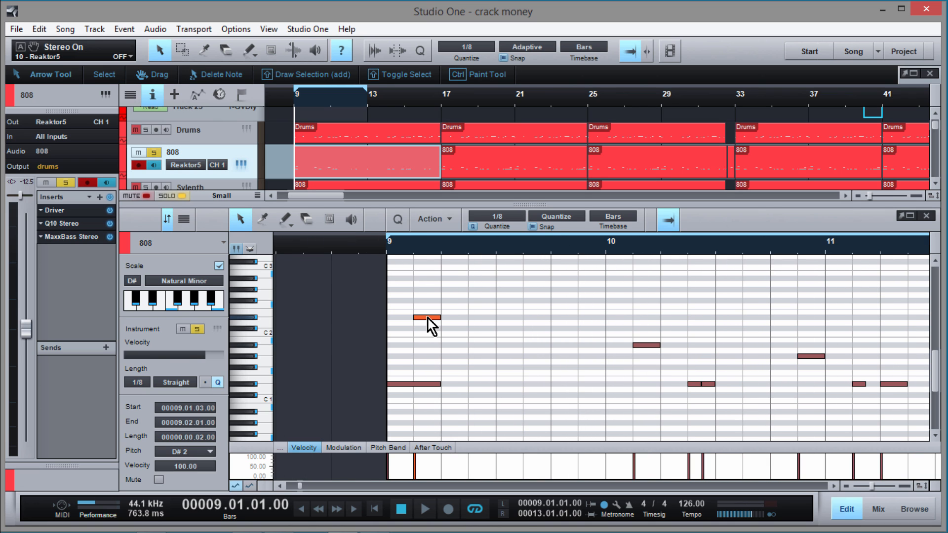
{"action": "left_click", "coordinate": [307, 250]}
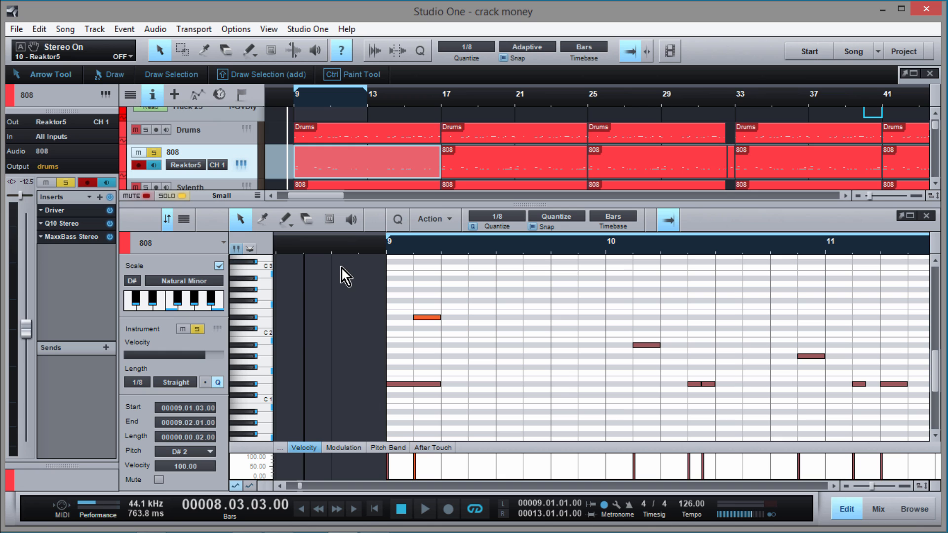
{"action": "key", "text": "space"}
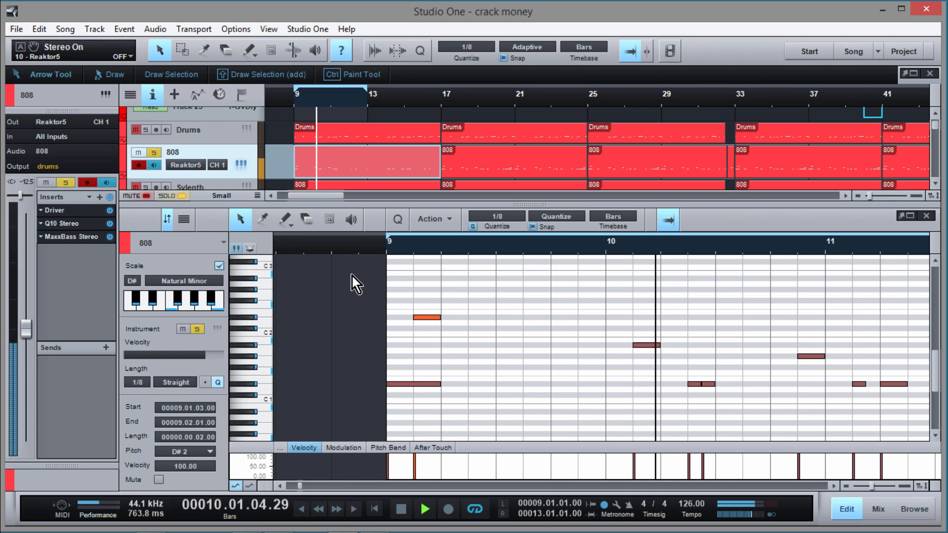
{"action": "key", "text": "space"}
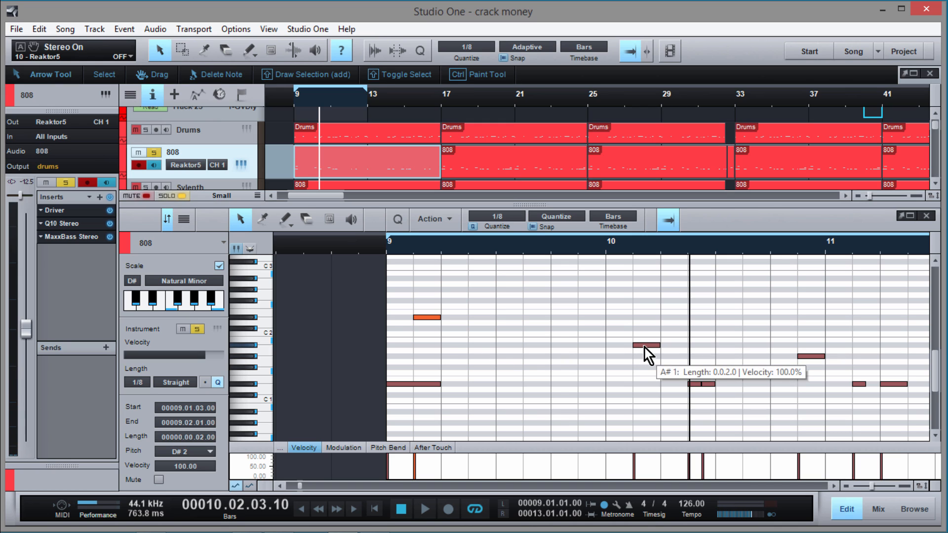
Step: Add a D#1 eighth note at 9.3.1 and play the 808 pattern from bar 9
{"action": "double_click", "coordinate": [506, 383]}
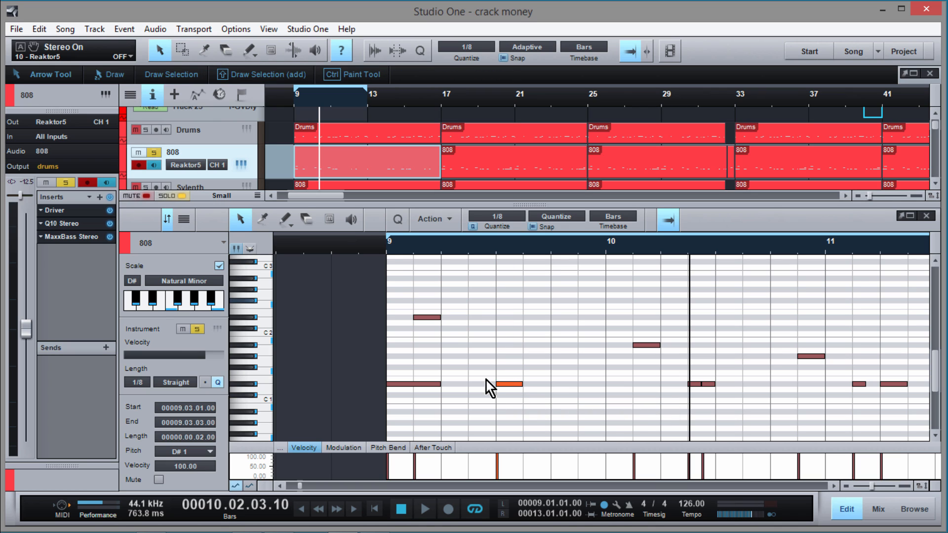
{"action": "left_click", "coordinate": [388, 253]}
{"action": "key", "text": "space"}
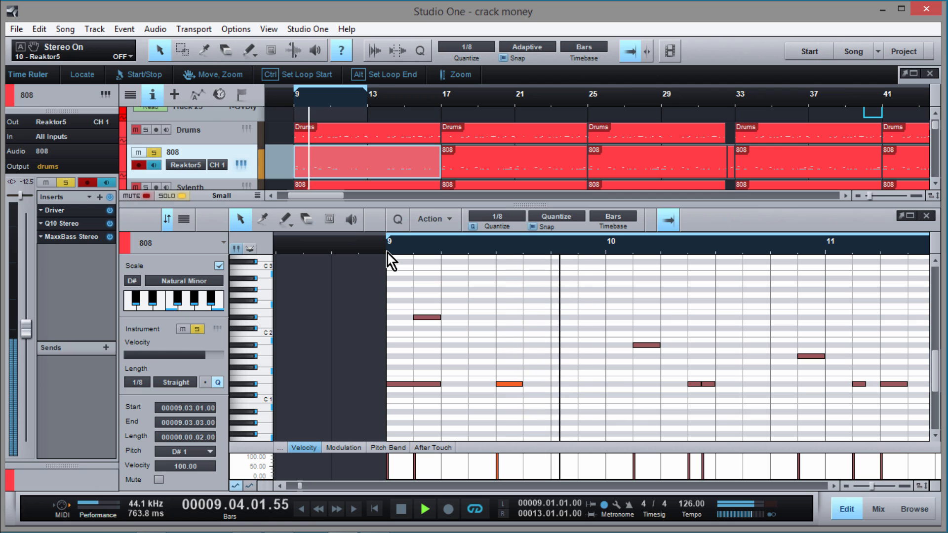
{"action": "key", "text": "space"}
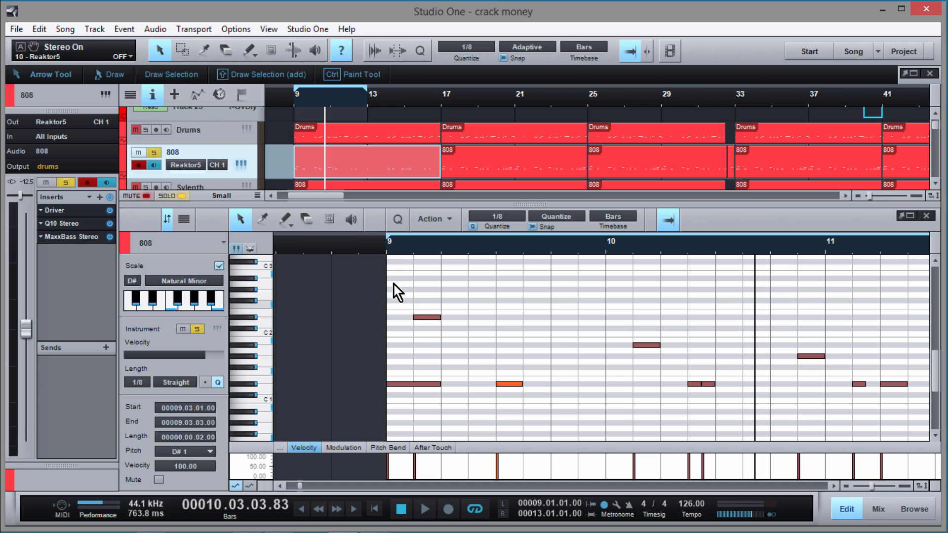
Step: Restore the original 808 event across bars 9 to 17 in place of the rebuilt pattern
{"action": "left_click_drag", "start_coordinate": [382, 251], "coordinate": [390, 211]}
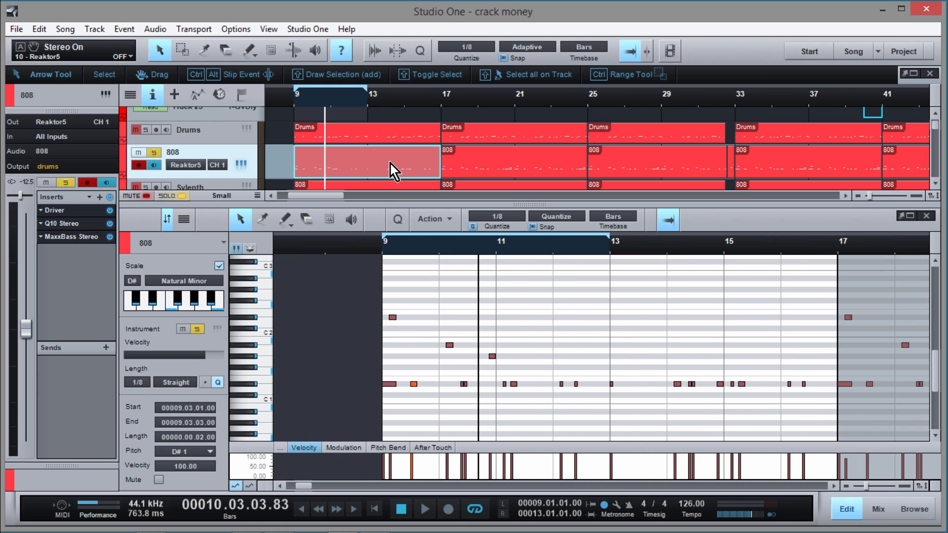
{"action": "left_click_drag", "start_coordinate": [390, 163], "coordinate": [352, 160]}
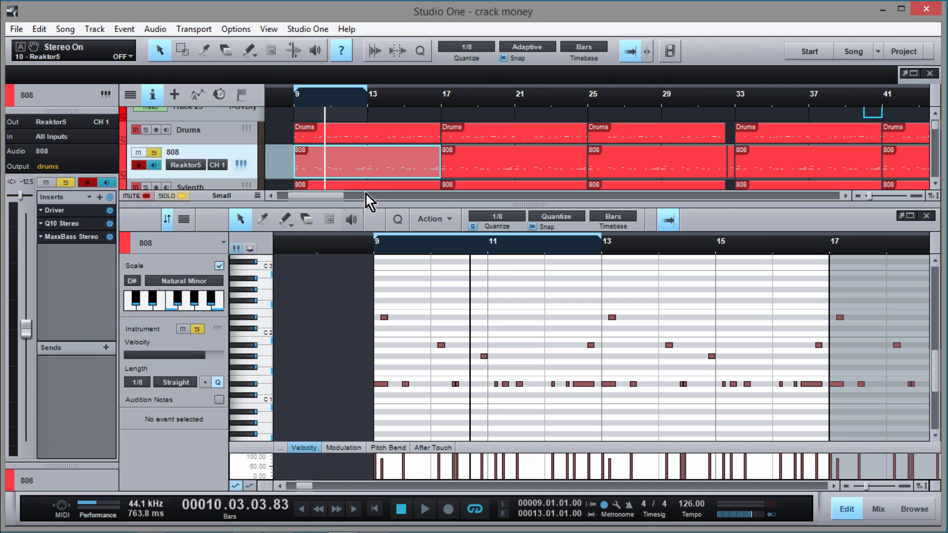
{"action": "scroll", "coordinate": [373, 150], "scroll_direction": "down", "scroll_amount": 1}
{"action": "scroll", "coordinate": [365, 152], "scroll_direction": "up", "scroll_amount": 1}
Step: Turn off solo on the 808 track, unmute it and the Drums track, and return the playhead to bar 9
{"action": "left_click", "coordinate": [153, 152]}
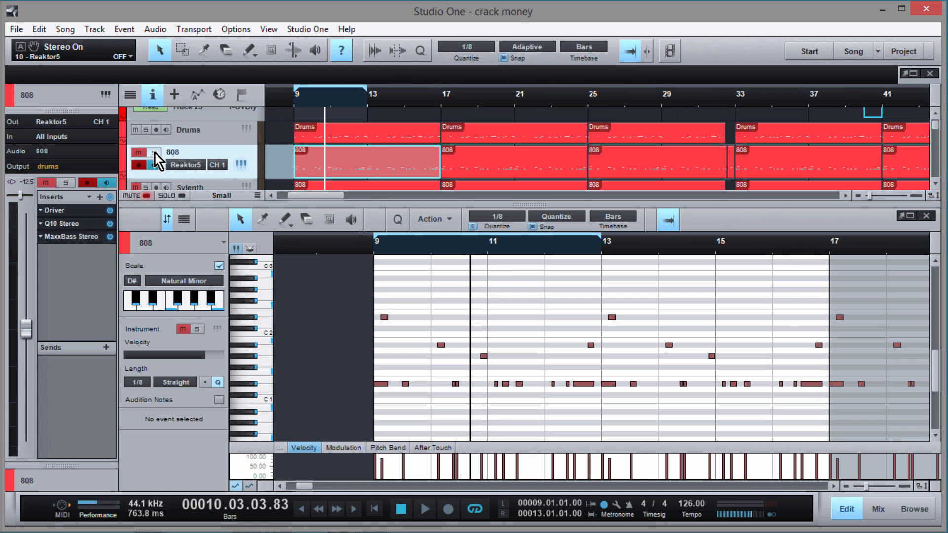
{"action": "left_click", "coordinate": [139, 152]}
{"action": "left_click", "coordinate": [138, 149]}
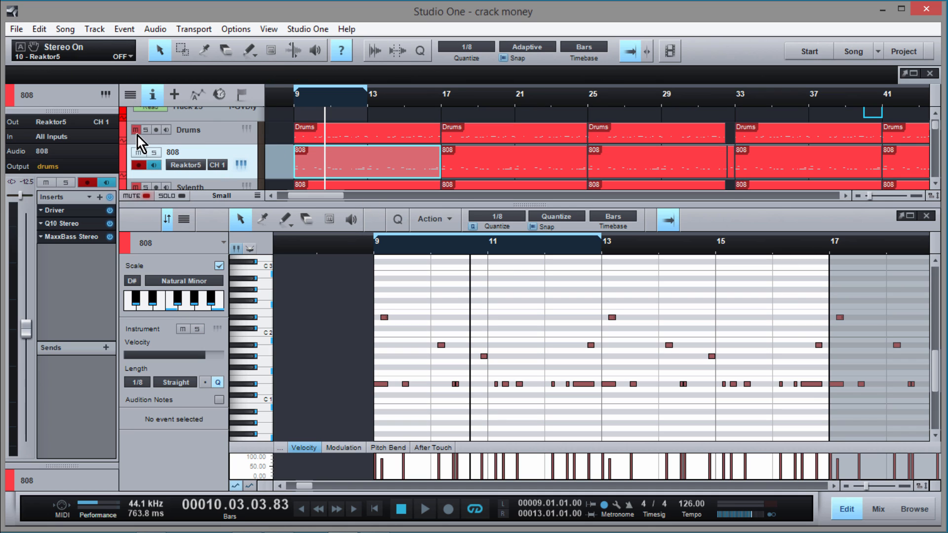
{"action": "left_click", "coordinate": [292, 104]}
{"action": "scroll", "coordinate": [307, 162], "scroll_direction": "down", "scroll_amount": 2}
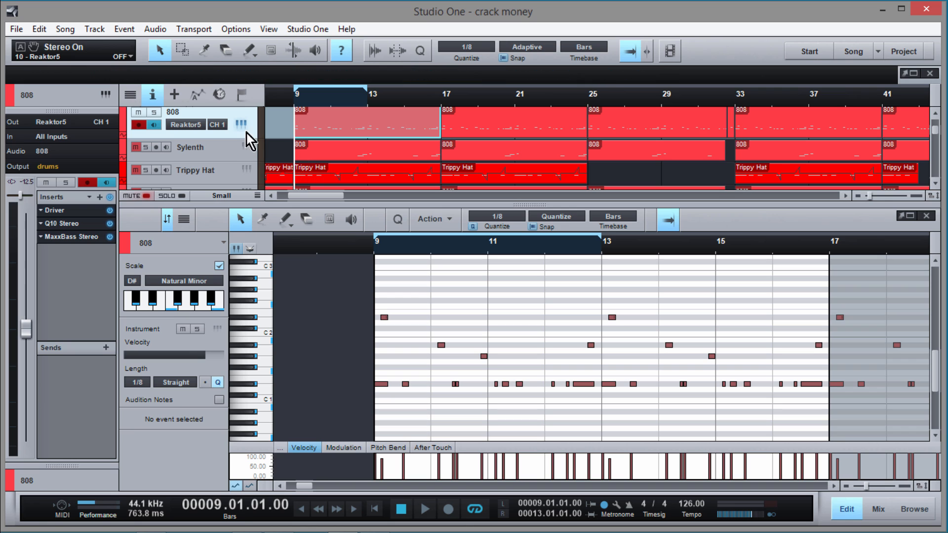
{"action": "scroll", "coordinate": [235, 140], "scroll_direction": "up", "scroll_amount": 2}
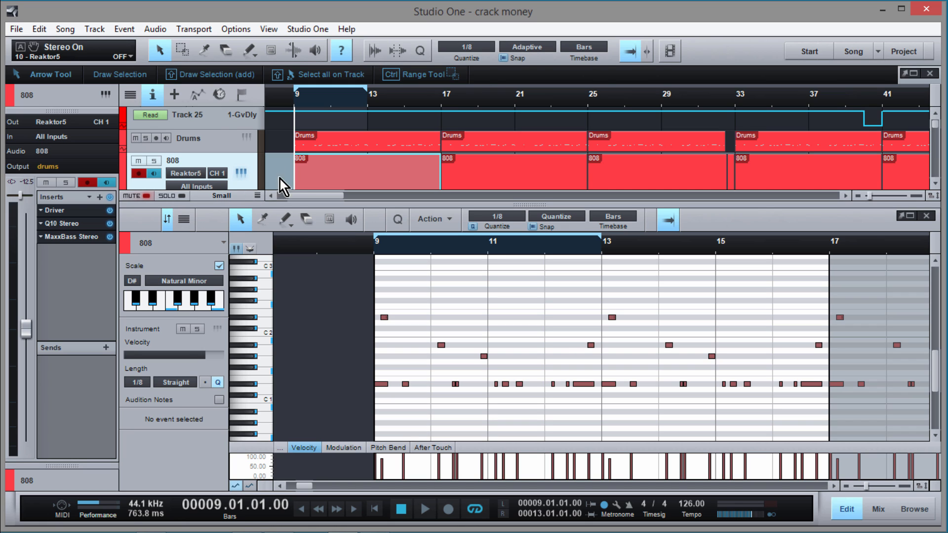
Step: Show the settings of the Driver insert on the 808 track
{"action": "scroll", "coordinate": [324, 174], "scroll_direction": "down", "scroll_amount": 1}
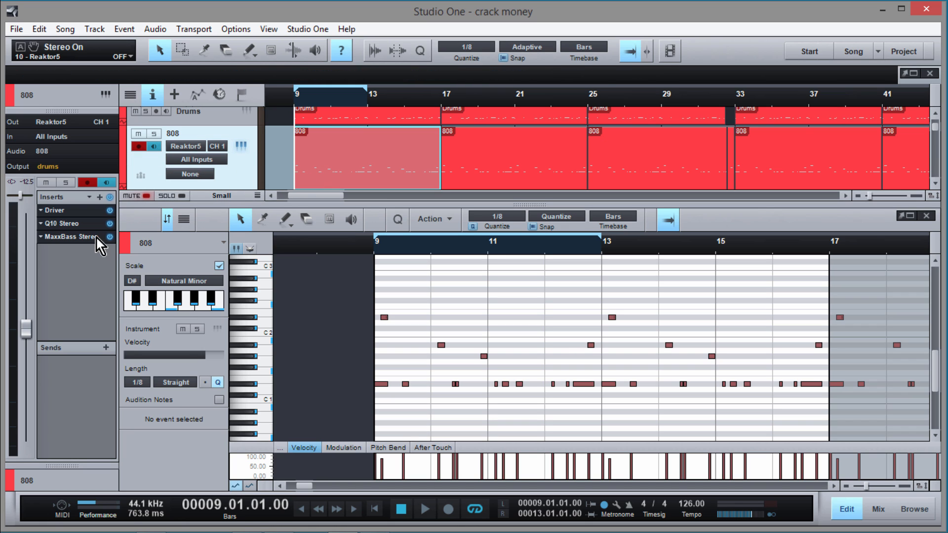
{"action": "double_click", "coordinate": [85, 215]}
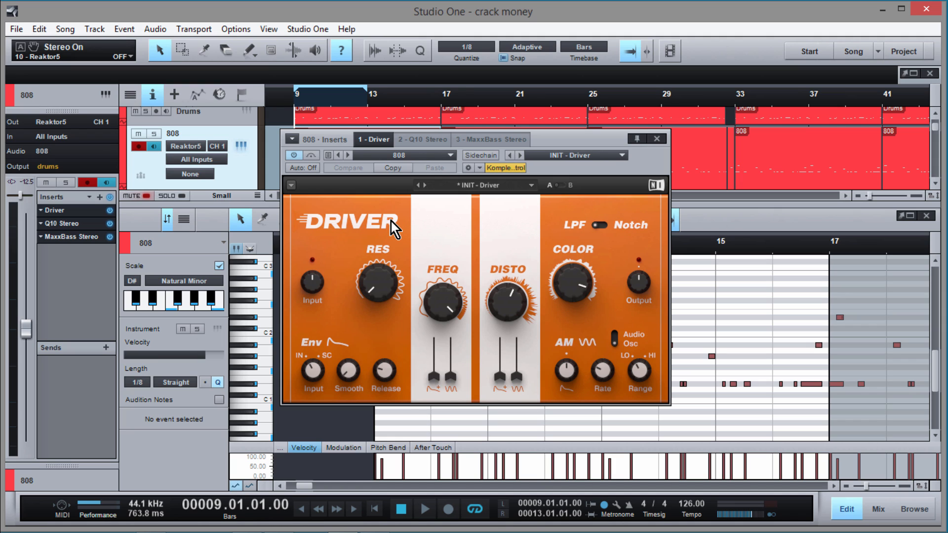
{"action": "left_click", "coordinate": [653, 140]}
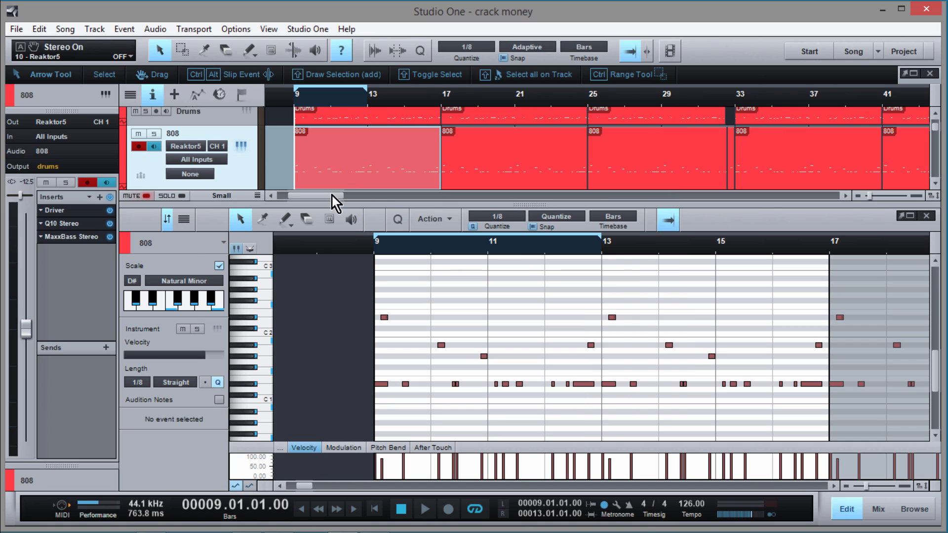
Step: Bypass the 808's Q10 and MaxxBass inserts, solo the track, and compare its playback with Driver off and on
{"action": "left_click", "coordinate": [109, 237]}
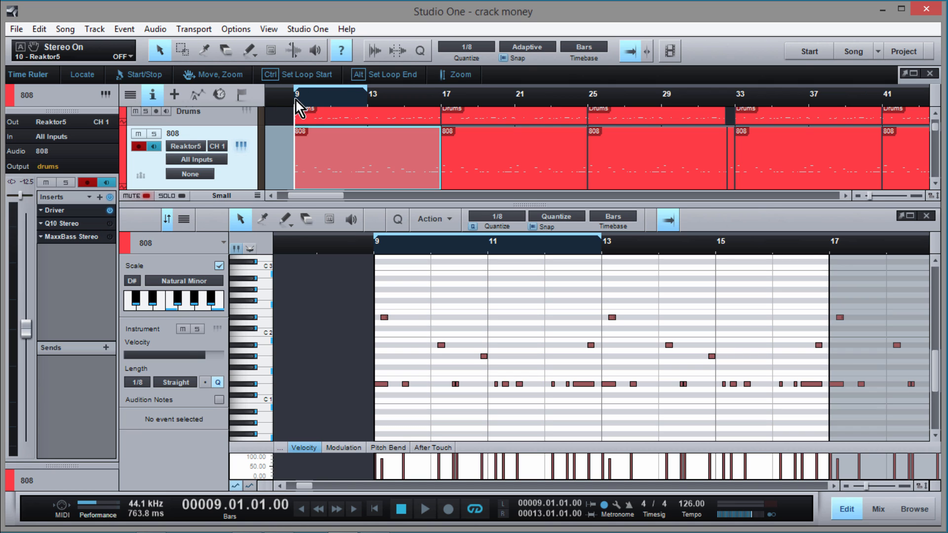
{"action": "key", "text": "space"}
{"action": "left_click", "coordinate": [156, 134]}
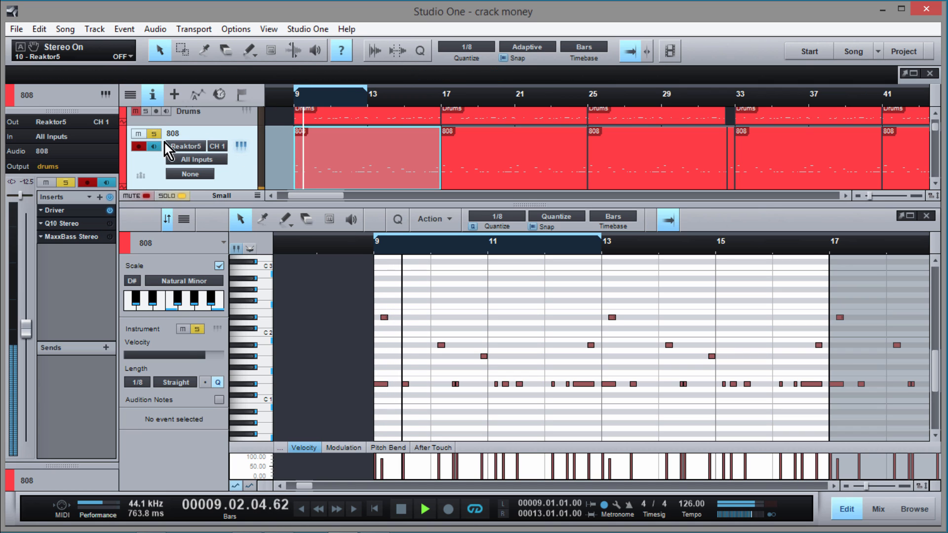
{"action": "left_click", "coordinate": [110, 211]}
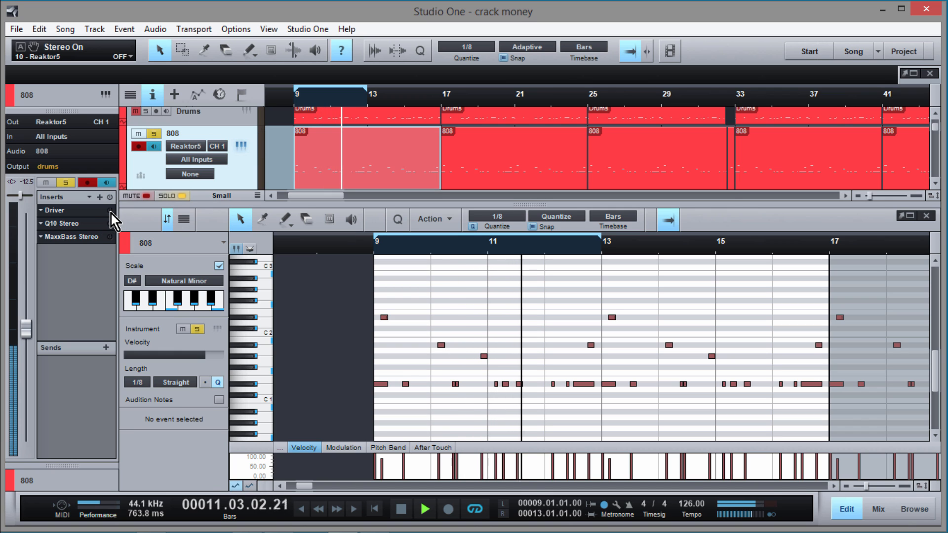
{"action": "left_click", "coordinate": [111, 211]}
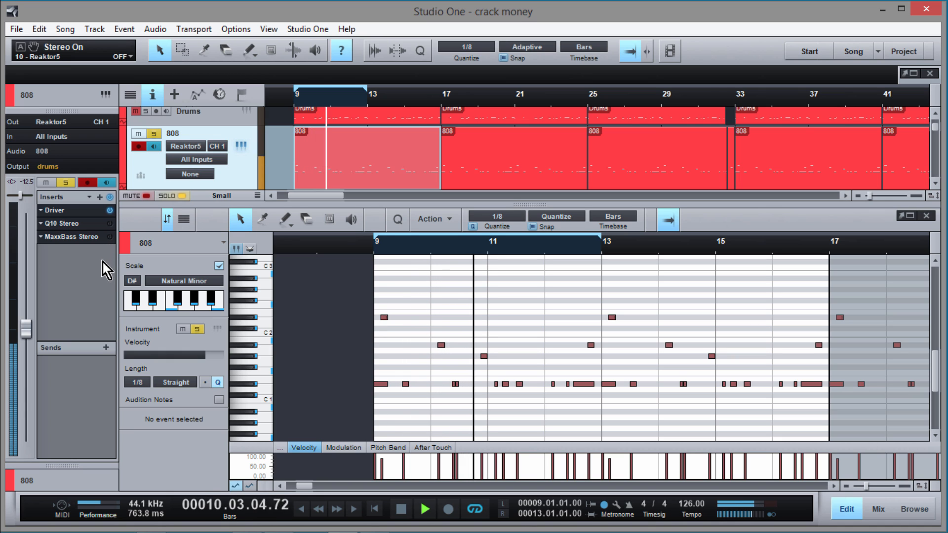
{"action": "key", "text": "space"}
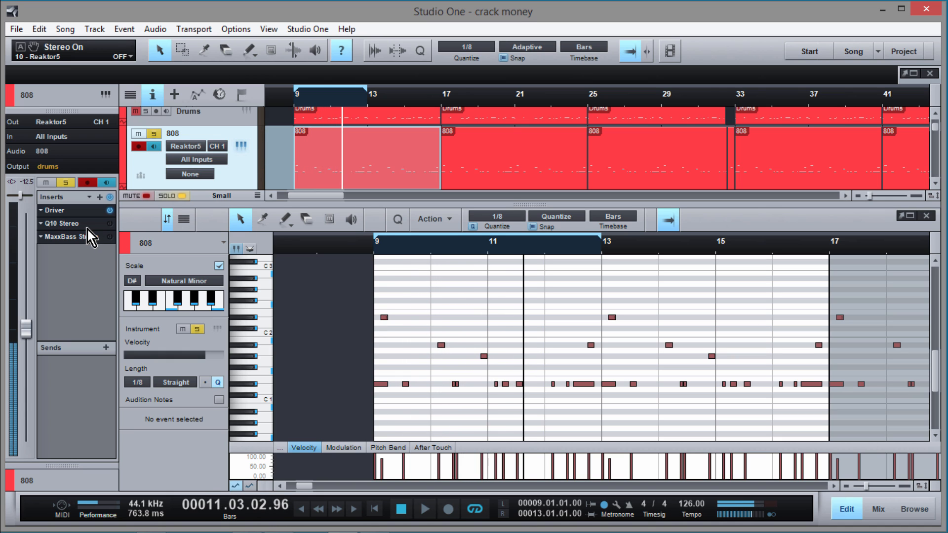
Step: Examine the 808's Q10 equalizer and its Bass-Tilt (+1dB) factory preset, comparing playback with the insert off and on
{"action": "left_click", "coordinate": [107, 224]}
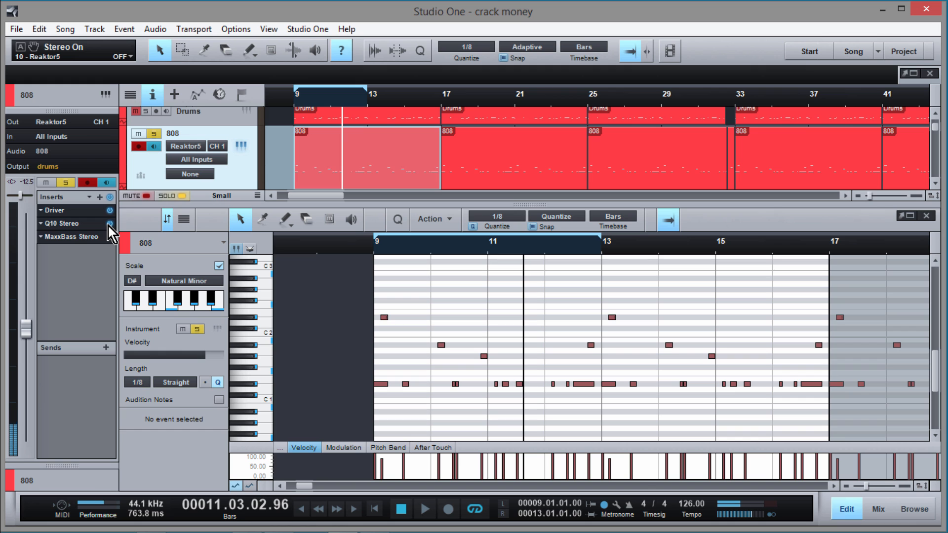
{"action": "left_click", "coordinate": [101, 224]}
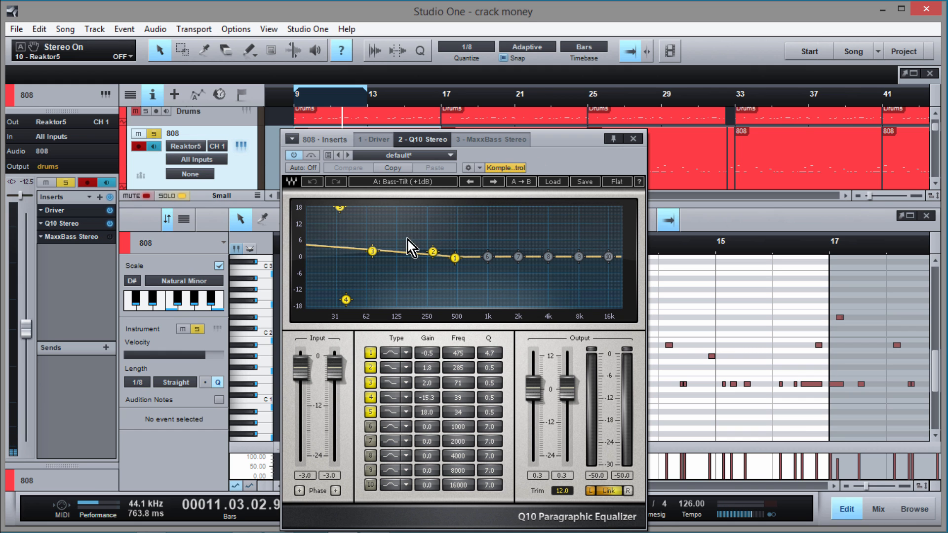
{"action": "left_click_drag", "start_coordinate": [555, 145], "coordinate": [541, 97]}
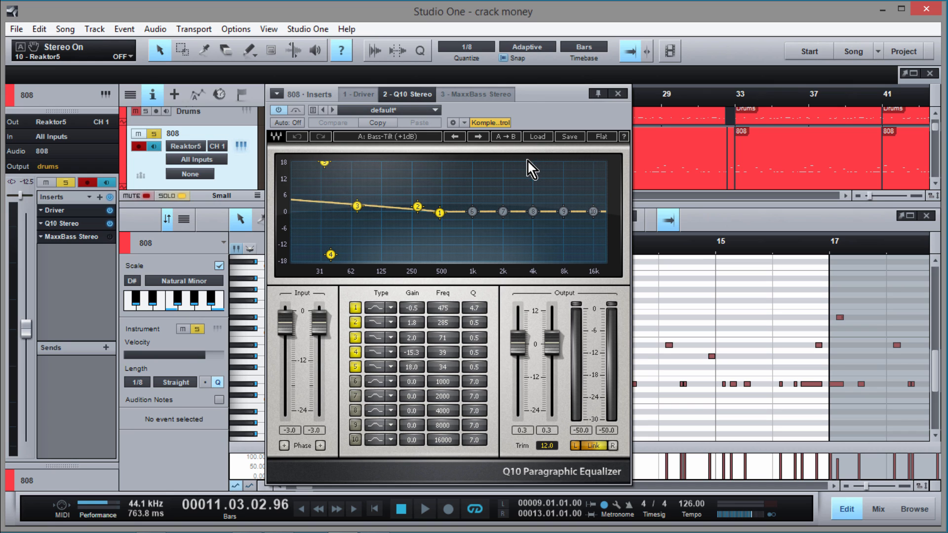
{"action": "left_click", "coordinate": [540, 137]}
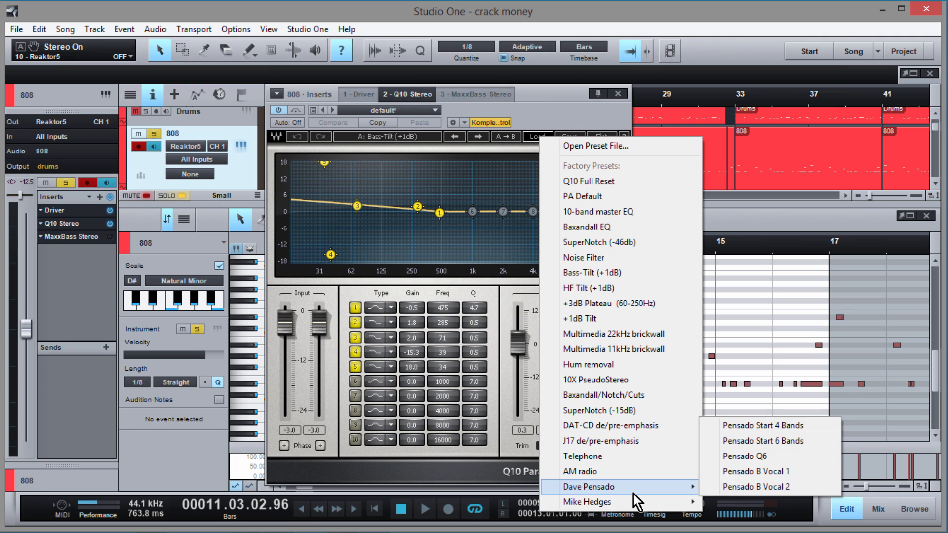
{"action": "mouse_move", "coordinate": [640, 500]}
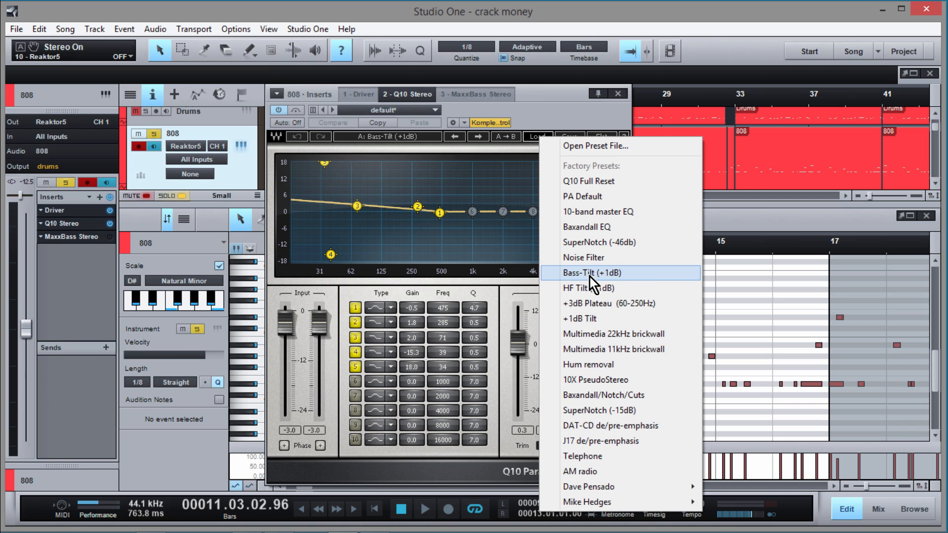
{"action": "left_click", "coordinate": [531, 94]}
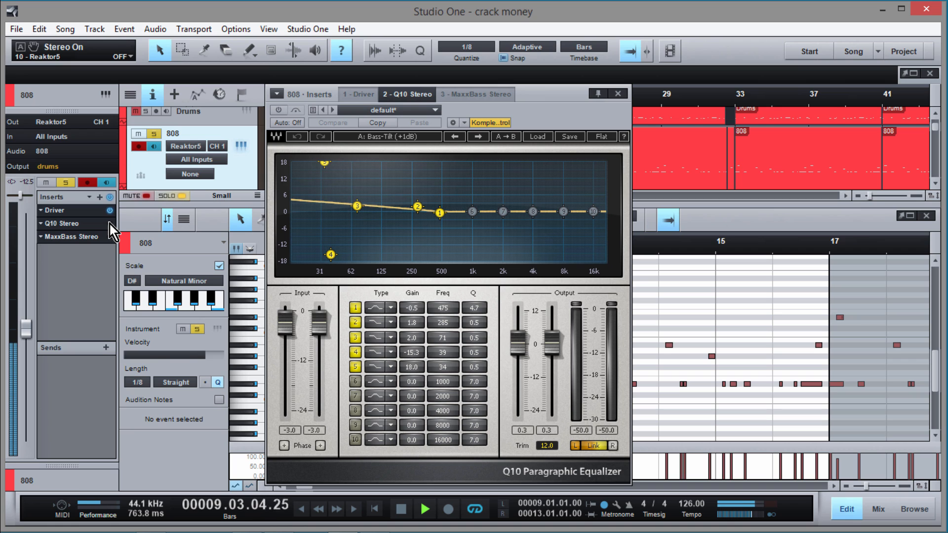
{"action": "left_click", "coordinate": [109, 224]}
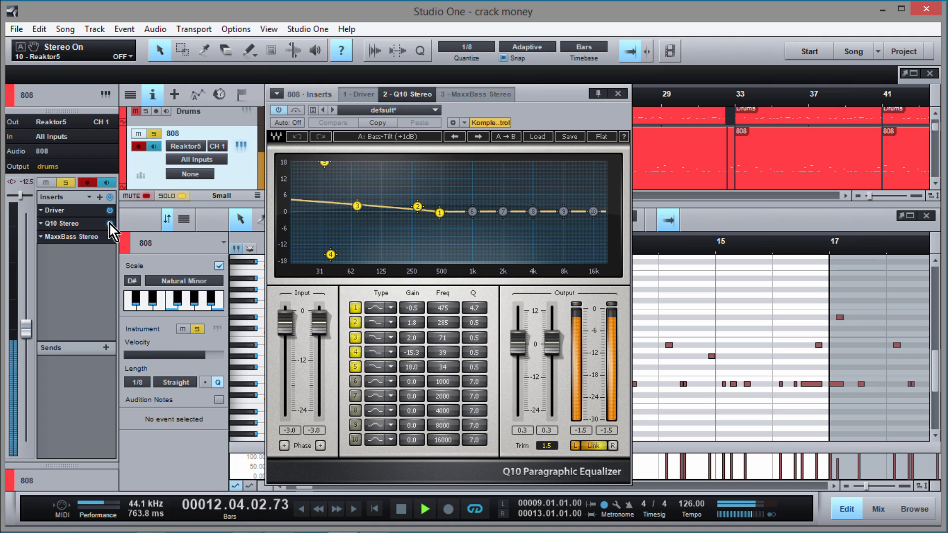
{"action": "key", "text": "space"}
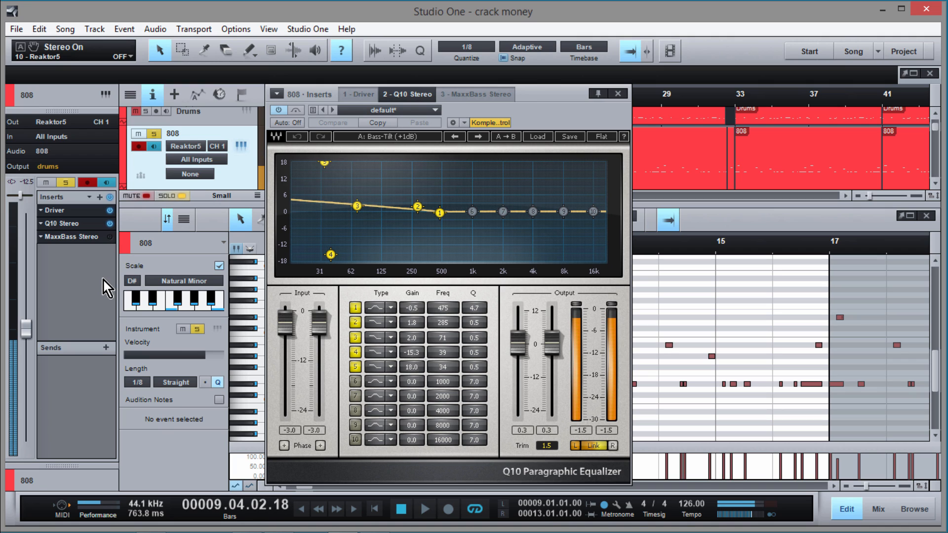
Step: Turn MaxxBass back on for the 808 track, show its settings, and play the soloed 808 from 8.4.1
{"action": "left_click", "coordinate": [109, 237]}
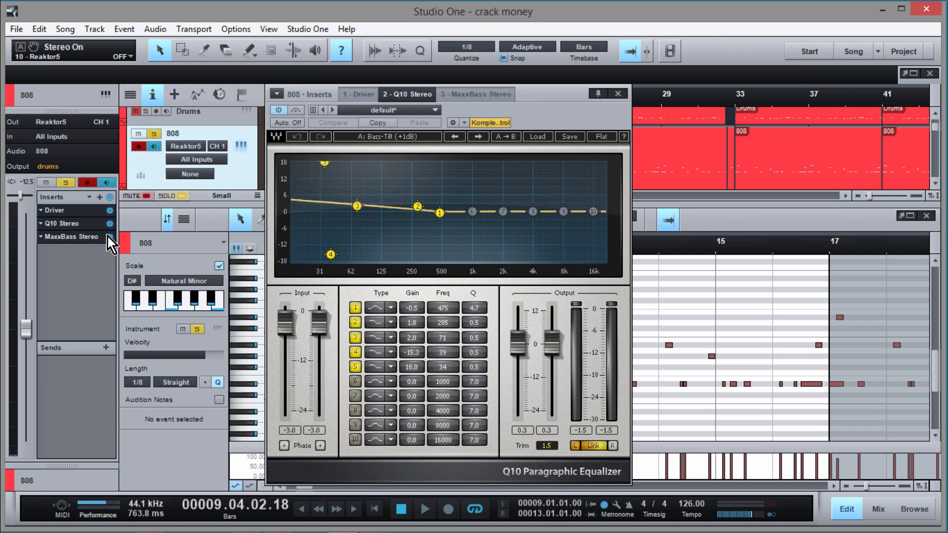
{"action": "left_click", "coordinate": [93, 239]}
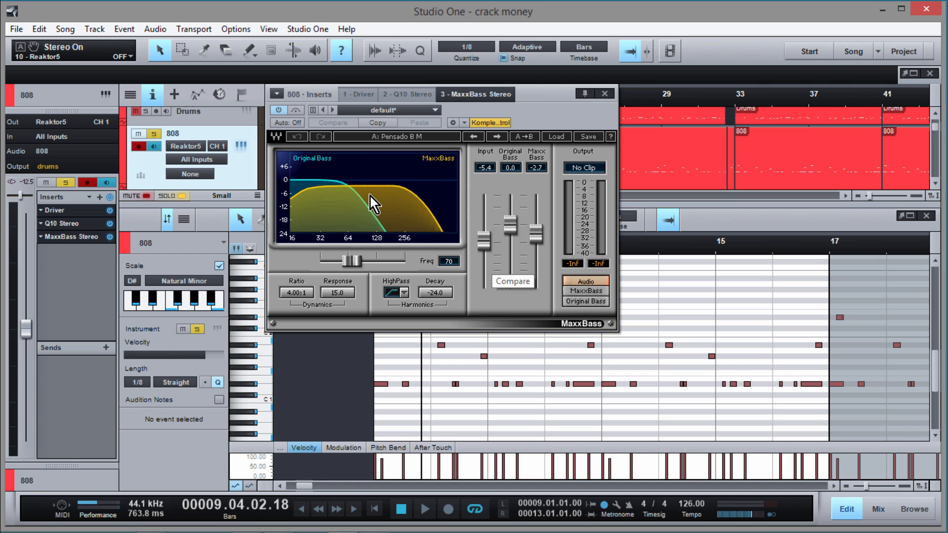
{"action": "left_click_drag", "start_coordinate": [530, 99], "coordinate": [543, 167]}
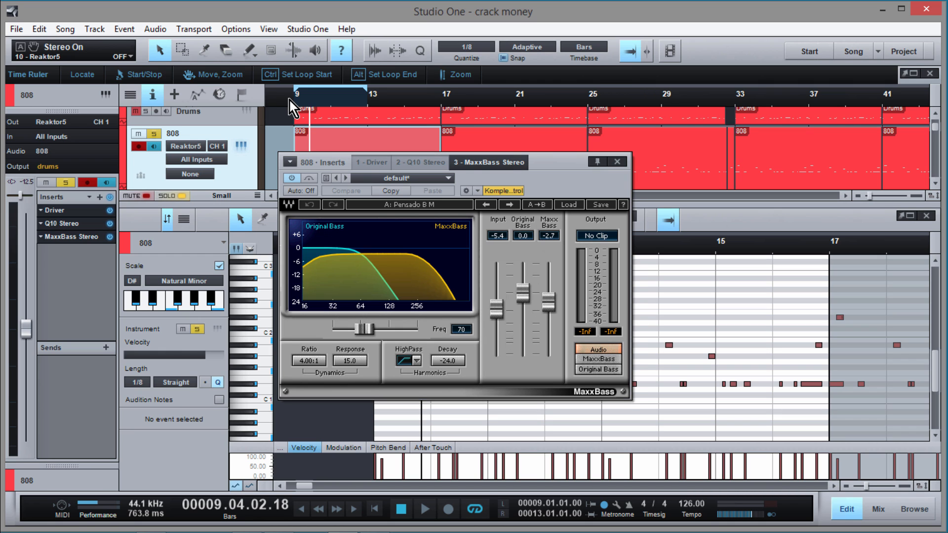
{"action": "left_click", "coordinate": [292, 105]}
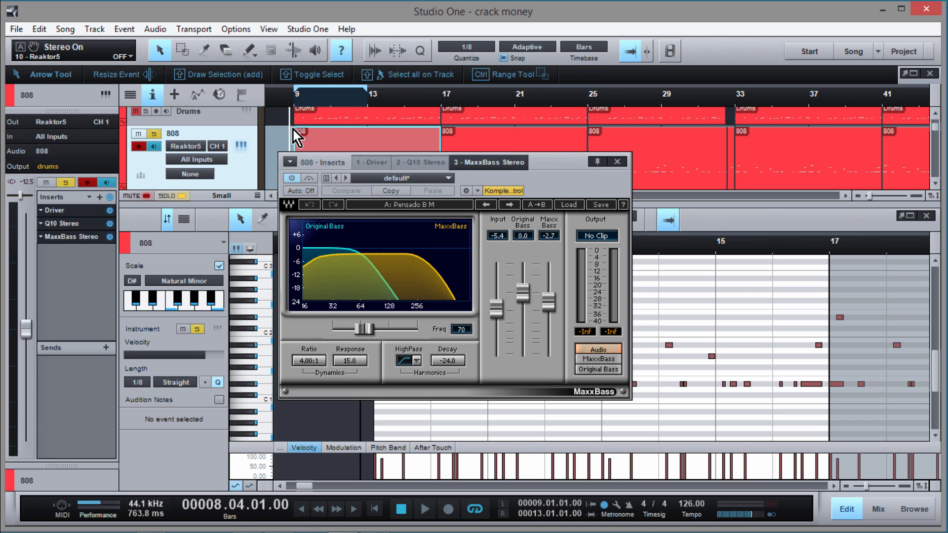
{"action": "key", "text": "space"}
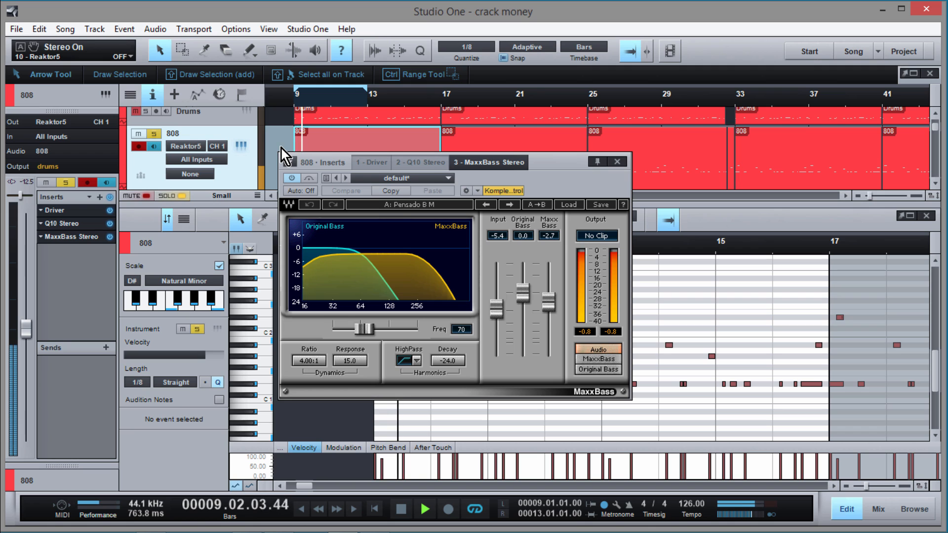
{"action": "key", "text": "space"}
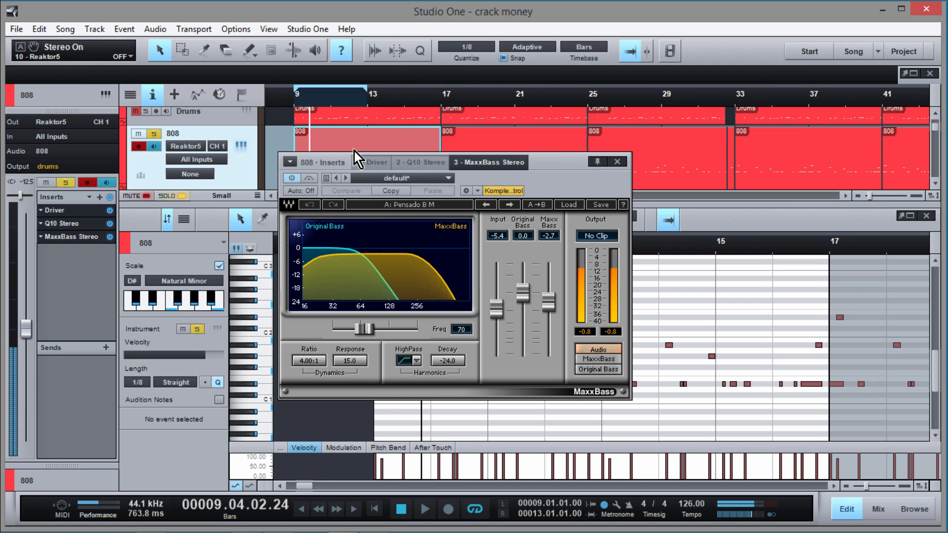
{"action": "left_click", "coordinate": [618, 163]}
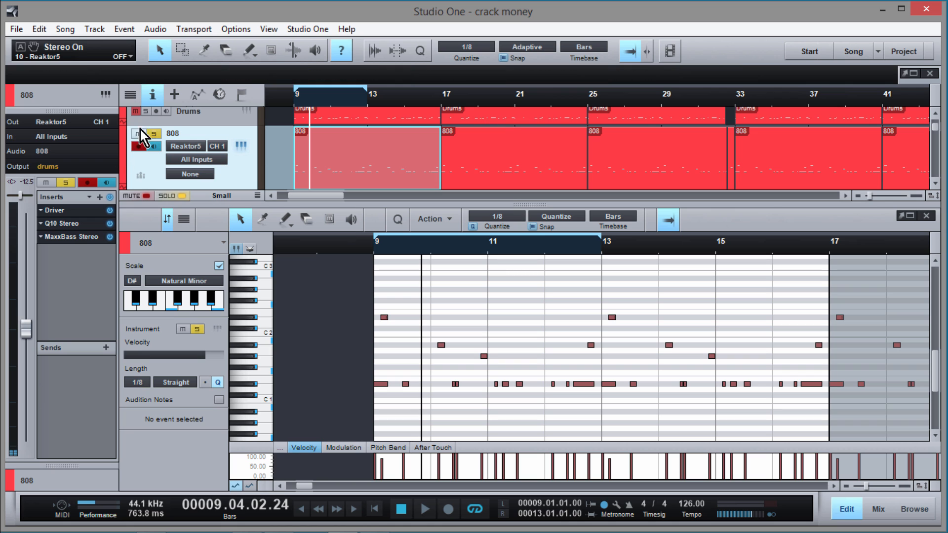
Step: Turn off solo on the 808 track, and enlarge the Sylenth track to show its bar 9 event's notes
{"action": "left_click", "coordinate": [154, 134]}
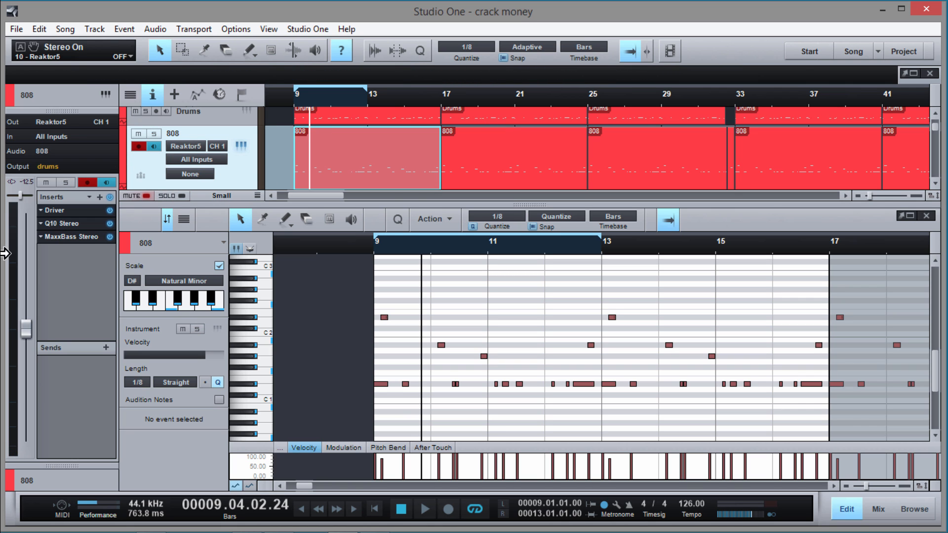
{"action": "left_click_drag", "start_coordinate": [371, 206], "coordinate": [370, 290]}
{"action": "scroll", "coordinate": [331, 201], "scroll_direction": "down", "scroll_amount": 3}
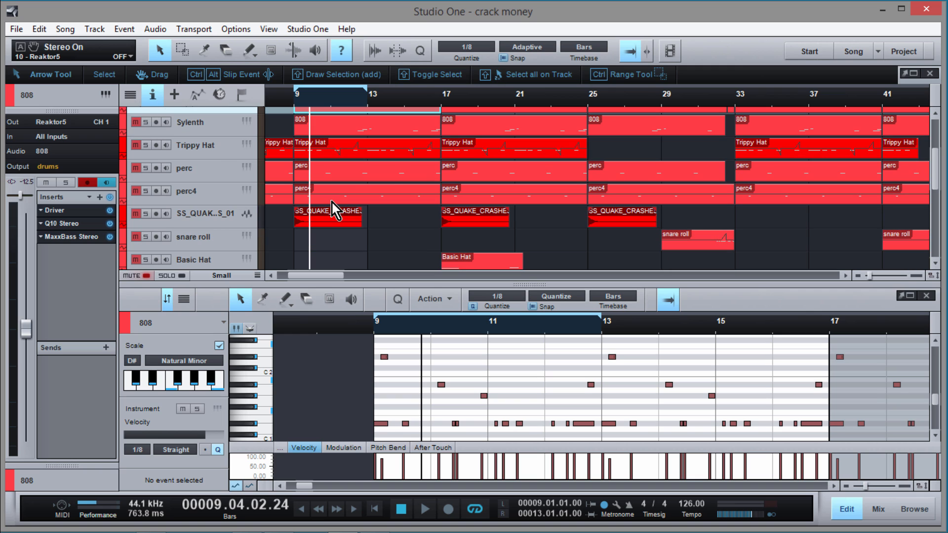
{"action": "left_click_drag", "start_coordinate": [248, 137], "coordinate": [249, 156]}
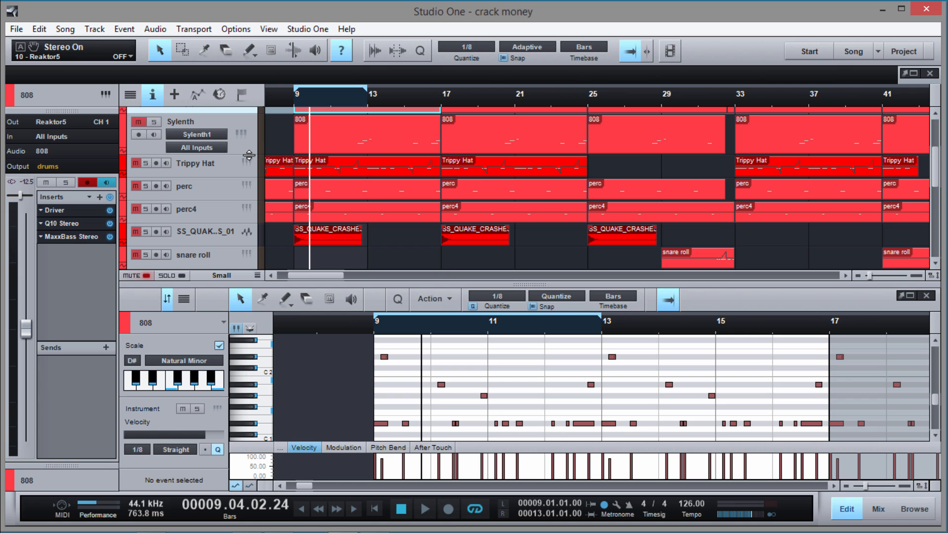
{"action": "left_click", "coordinate": [328, 129]}
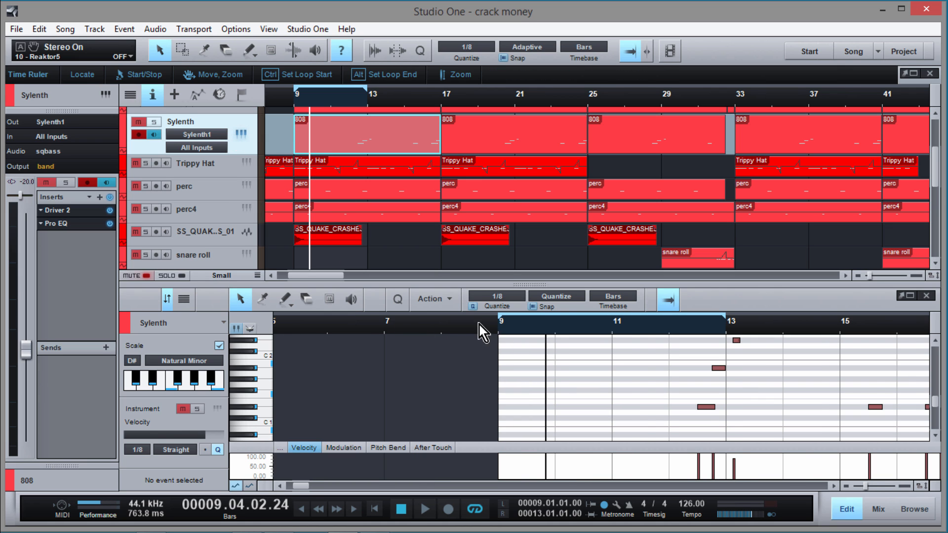
{"action": "mouse_move", "coordinate": [479, 325]}
{"action": "left_mouse_down"}
{"action": "mouse_move", "coordinate": [482, 345]}
{"action": "mouse_move", "coordinate": [478, 315]}
{"action": "left_mouse_up"}
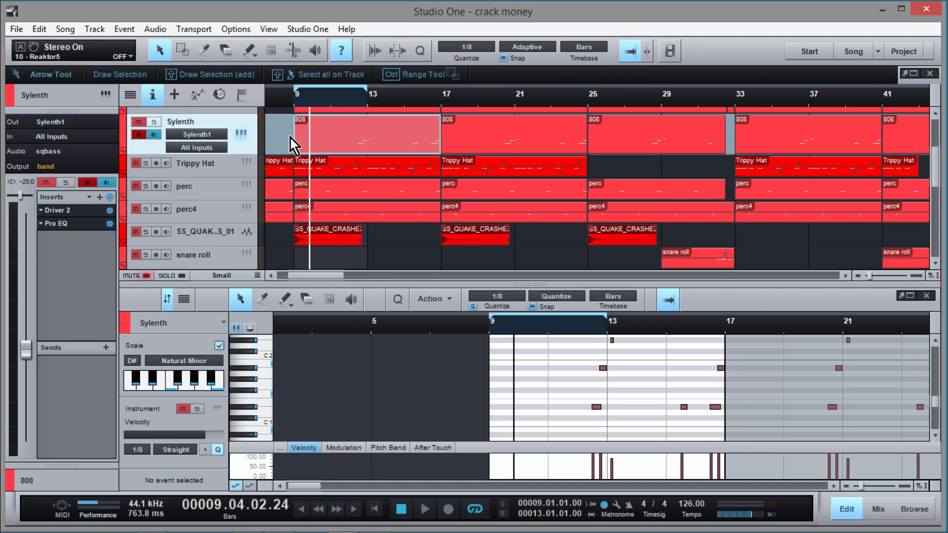
Step: Unmute the Sylenth track and extend the loop end to bar 17
{"action": "scroll", "coordinate": [290, 138], "scroll_direction": "up", "scroll_amount": 2}
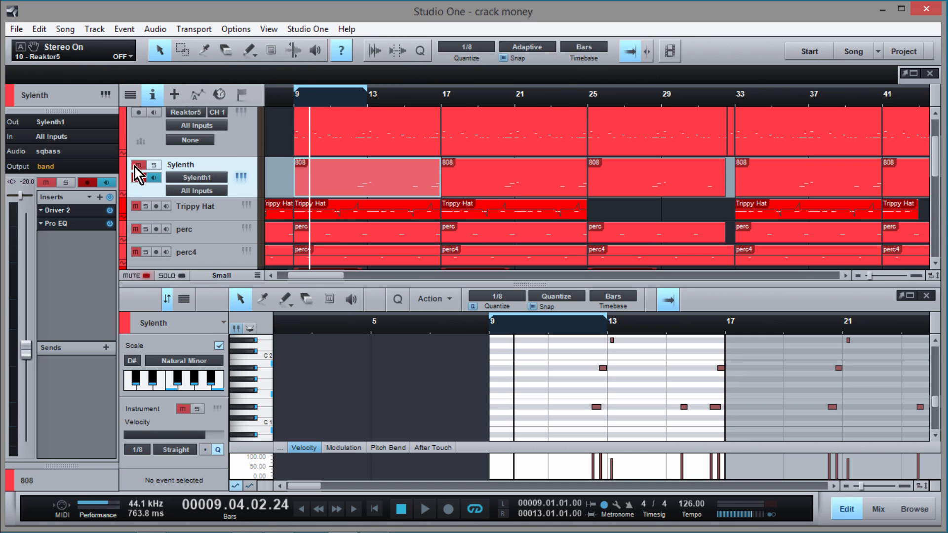
{"action": "left_click", "coordinate": [135, 166]}
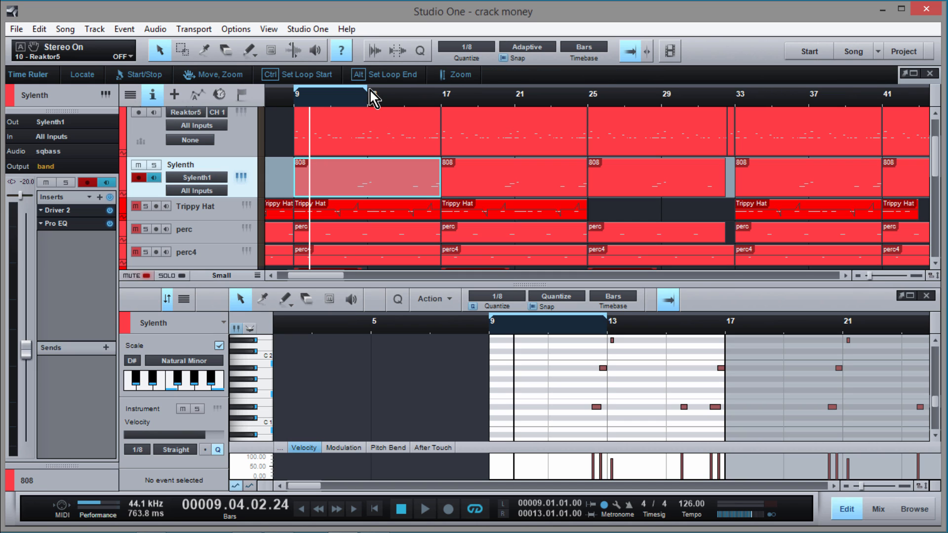
{"action": "mouse_move", "coordinate": [368, 90]}
{"action": "left_mouse_down"}
{"action": "mouse_move", "coordinate": [442, 101]}
{"action": "mouse_move", "coordinate": [438, 121]}
{"action": "mouse_move", "coordinate": [446, 104]}
{"action": "left_mouse_up"}
Step: Compare the notes of the 808 and Sylenth events from bar 9 to 17, and show the Sylenth1 instrument
{"action": "left_click", "coordinate": [438, 121]}
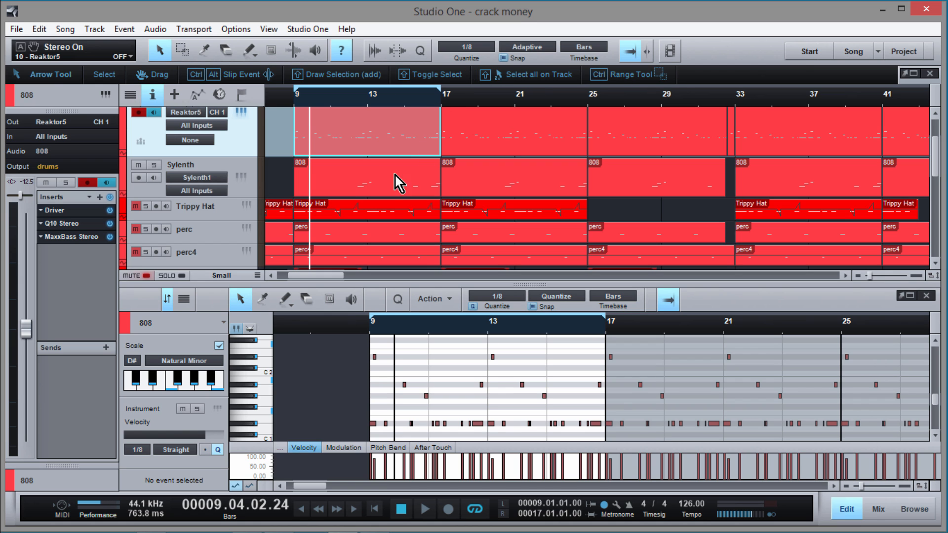
{"action": "left_click", "coordinate": [255, 183]}
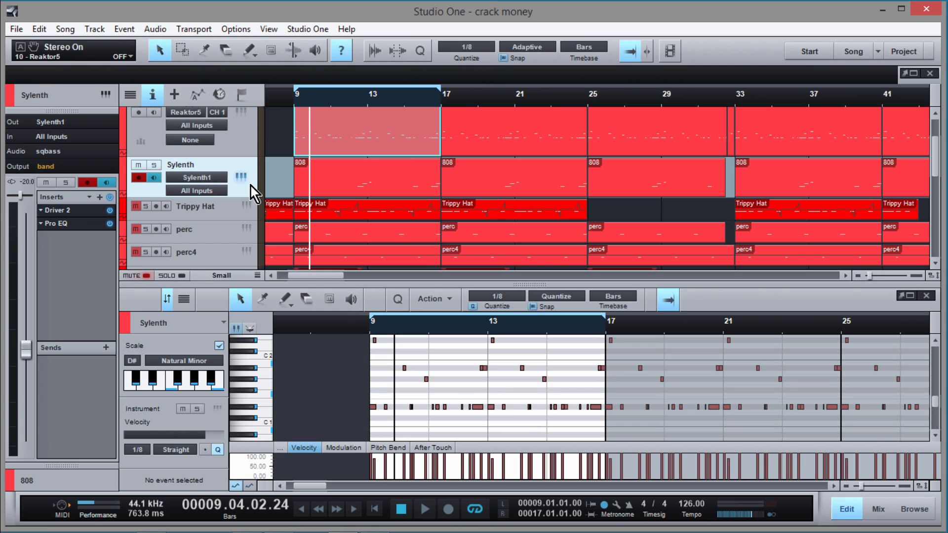
{"action": "left_click", "coordinate": [241, 179]}
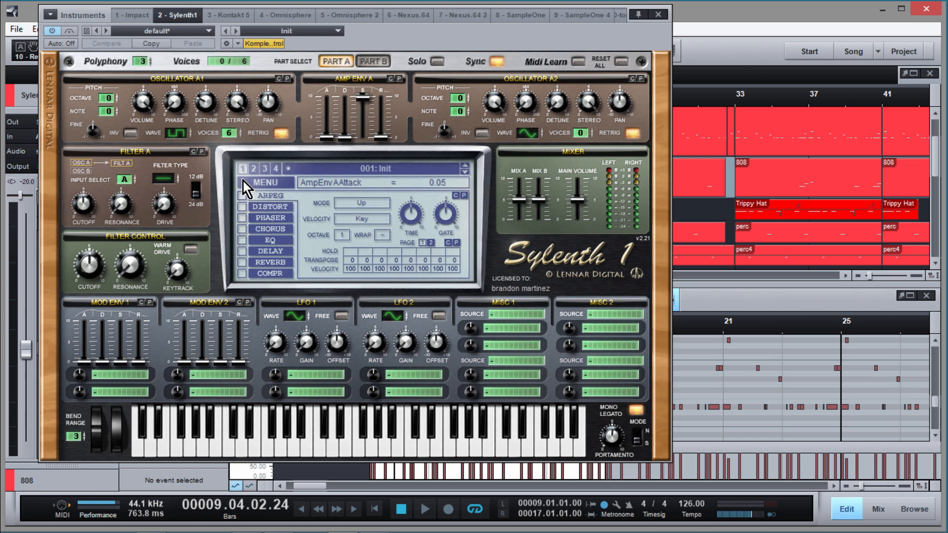
{"action": "left_click", "coordinate": [658, 15]}
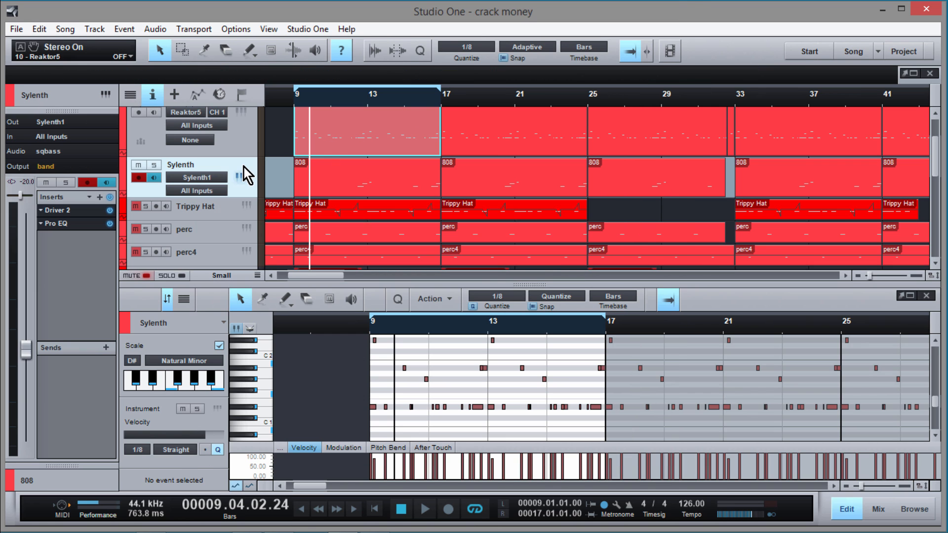
{"action": "left_click", "coordinate": [337, 183]}
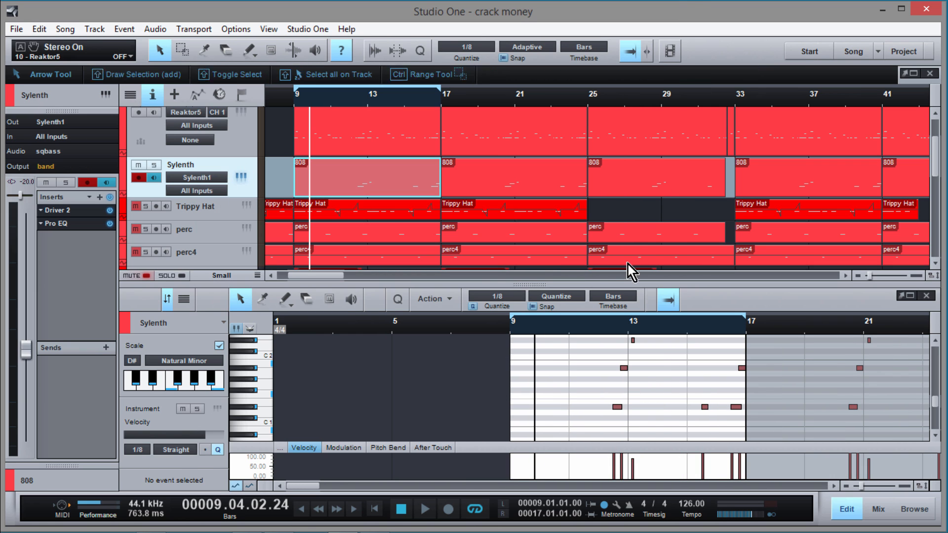
Step: Play the loop from bar 9 while following the Sylenth notes up close, and stop playback
{"action": "scroll", "coordinate": [608, 357], "scroll_direction": "up", "scroll_amount": 5}
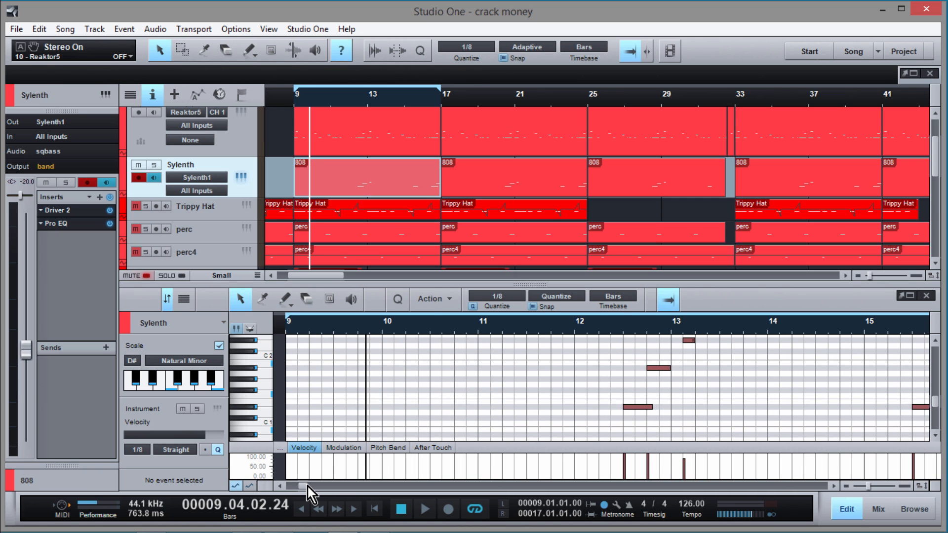
{"action": "double_click", "coordinate": [297, 102]}
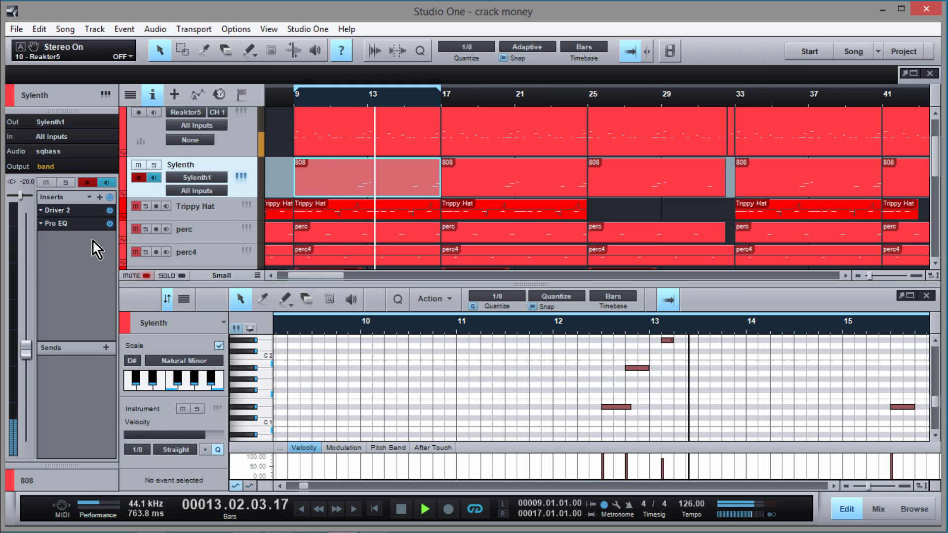
{"action": "key", "text": "space"}
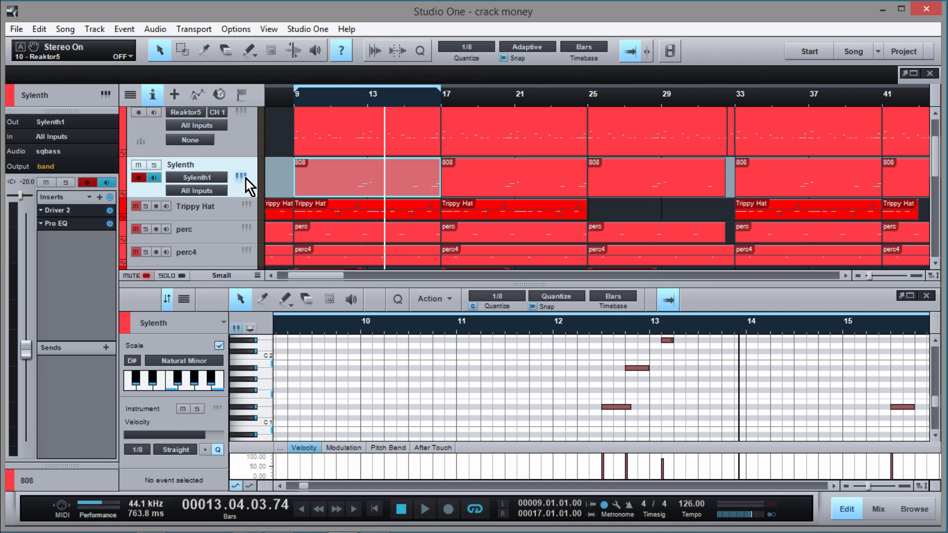
Step: Show the full Sylenth pattern from bar 9 to 17, play it from 12.3.1, and stop playback
{"action": "scroll", "coordinate": [737, 362], "scroll_direction": "up", "scroll_amount": 5}
{"action": "scroll", "coordinate": [736, 362], "scroll_direction": "down", "scroll_amount": 6}
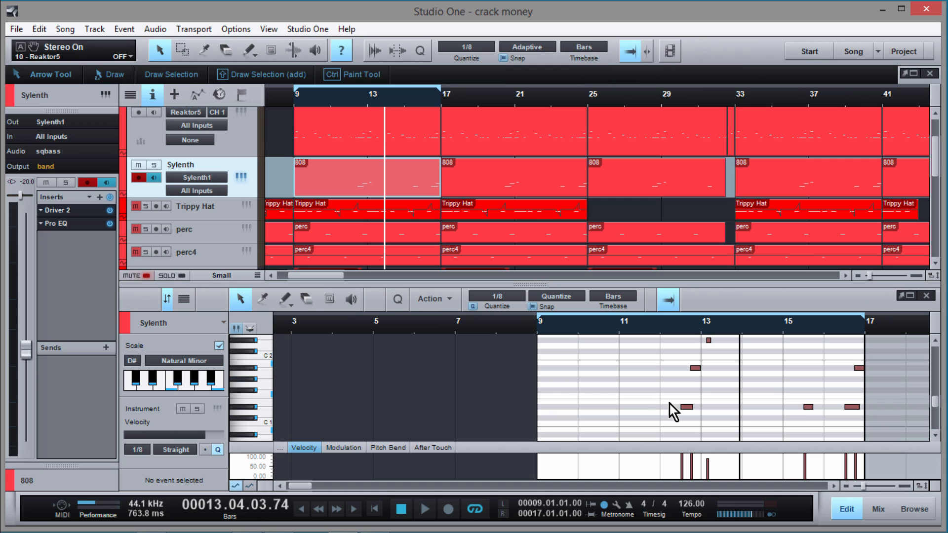
{"action": "left_click_drag", "start_coordinate": [565, 342], "coordinate": [691, 423]}
{"action": "scroll", "coordinate": [755, 386], "scroll_direction": "up", "scroll_amount": 1}
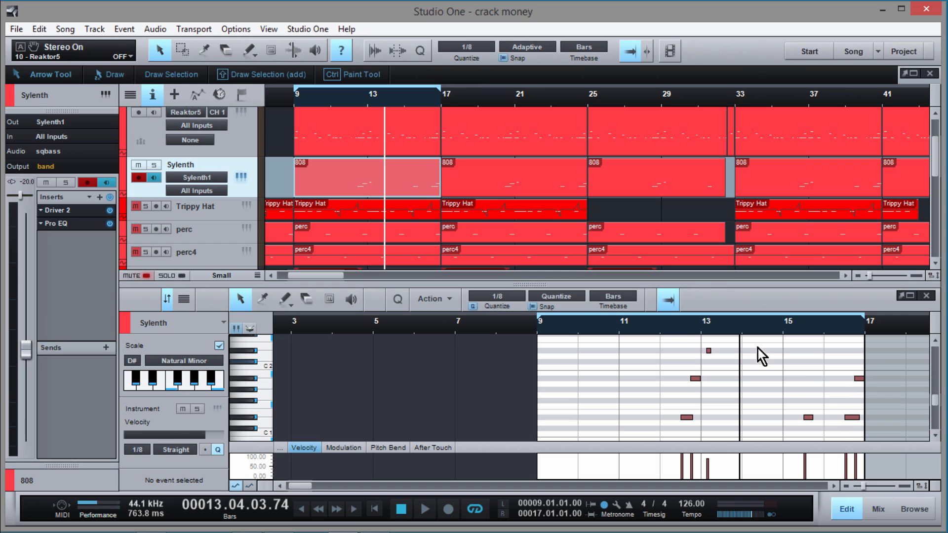
{"action": "left_click", "coordinate": [681, 330]}
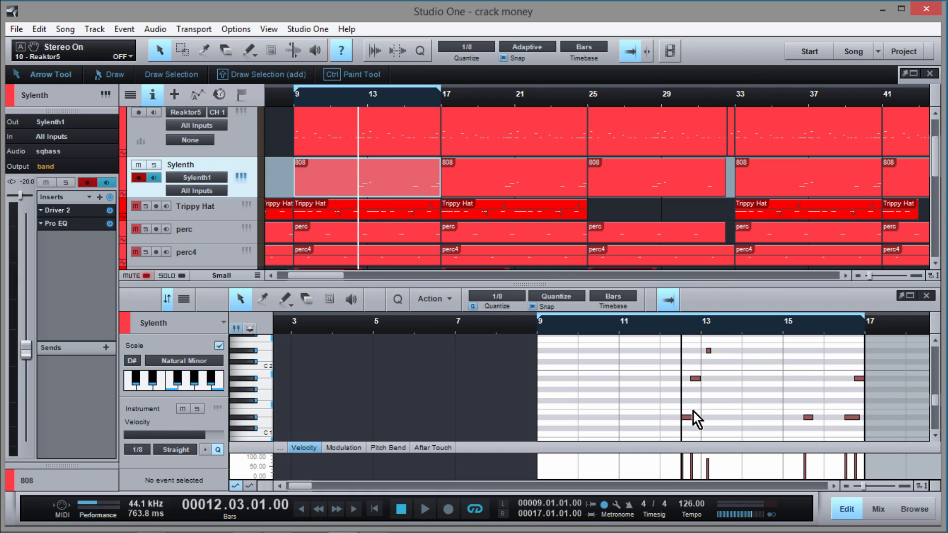
{"action": "key", "text": "space"}
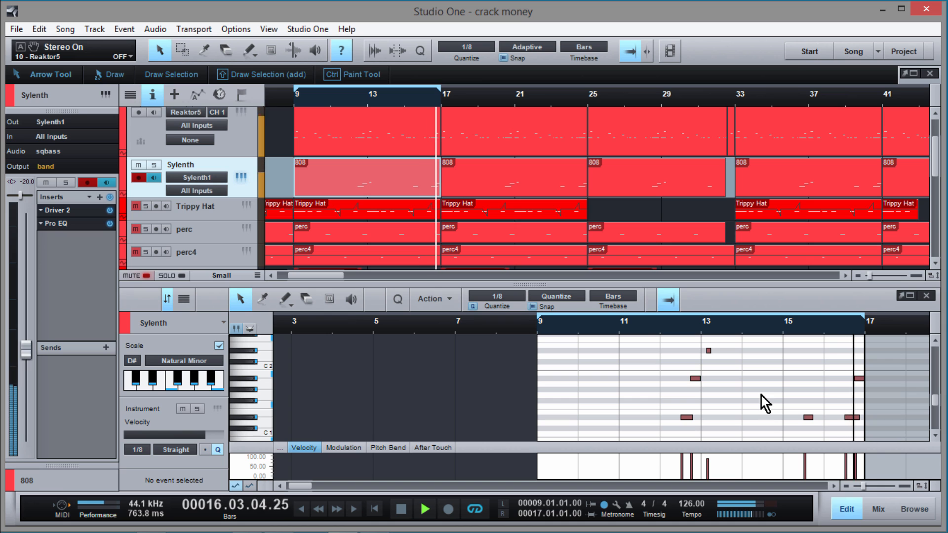
{"action": "key", "text": "space"}
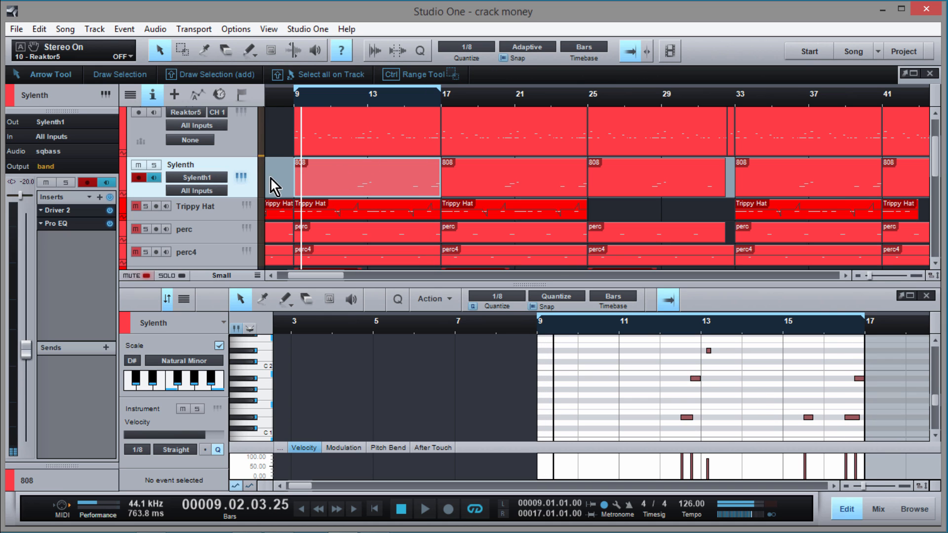
Step: Show the Sylenth1 instrument and its preset saving dialog, cancel without saving, and close the instrument
{"action": "left_click", "coordinate": [242, 178]}
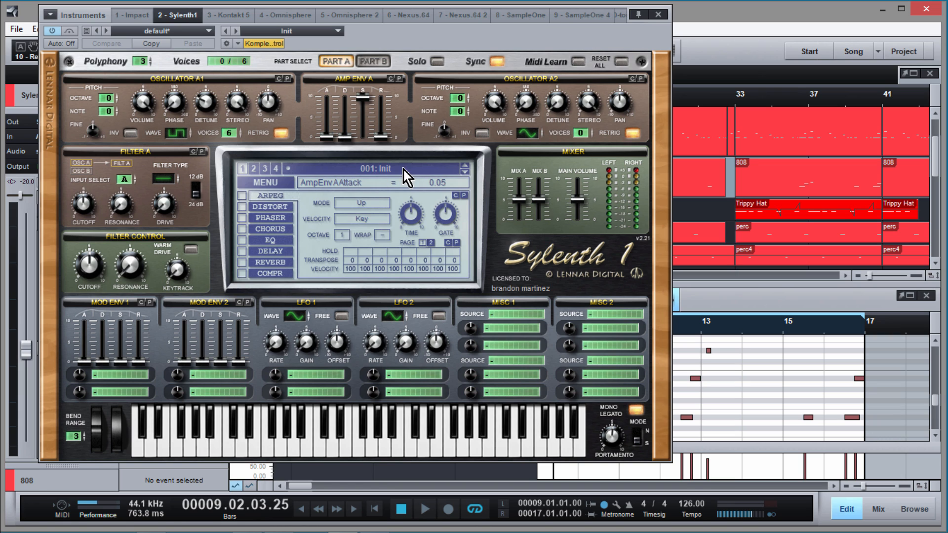
{"action": "left_click", "coordinate": [268, 183]}
{"action": "left_click", "coordinate": [316, 213]}
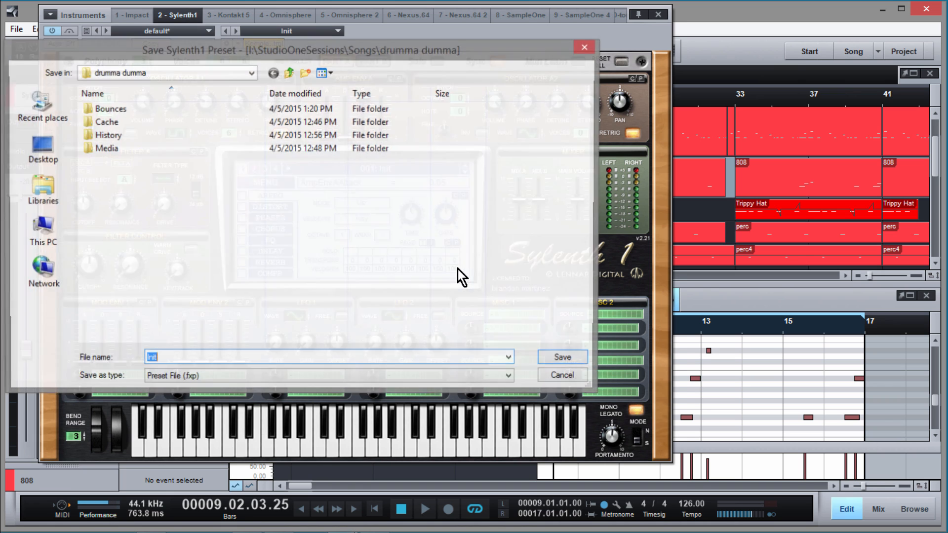
{"action": "key", "text": "Escape"}
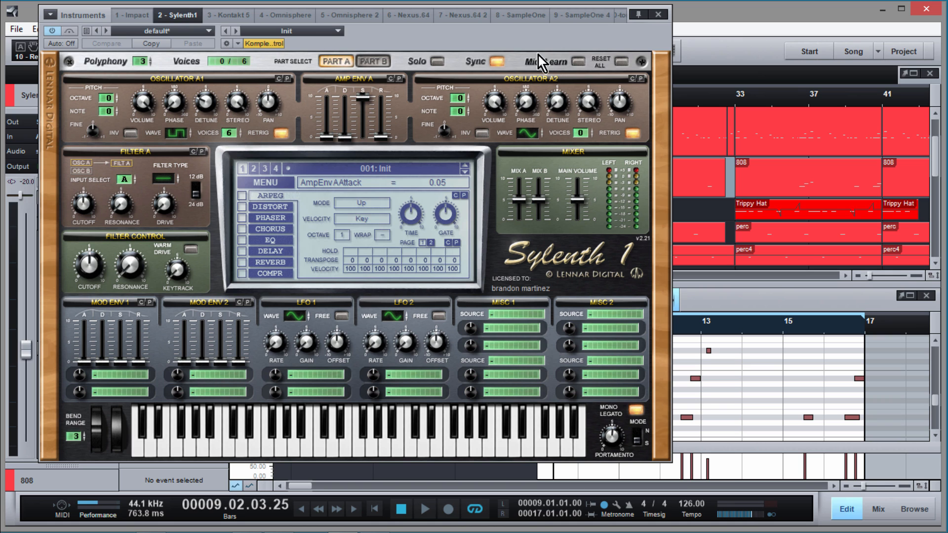
{"action": "left_click", "coordinate": [660, 15]}
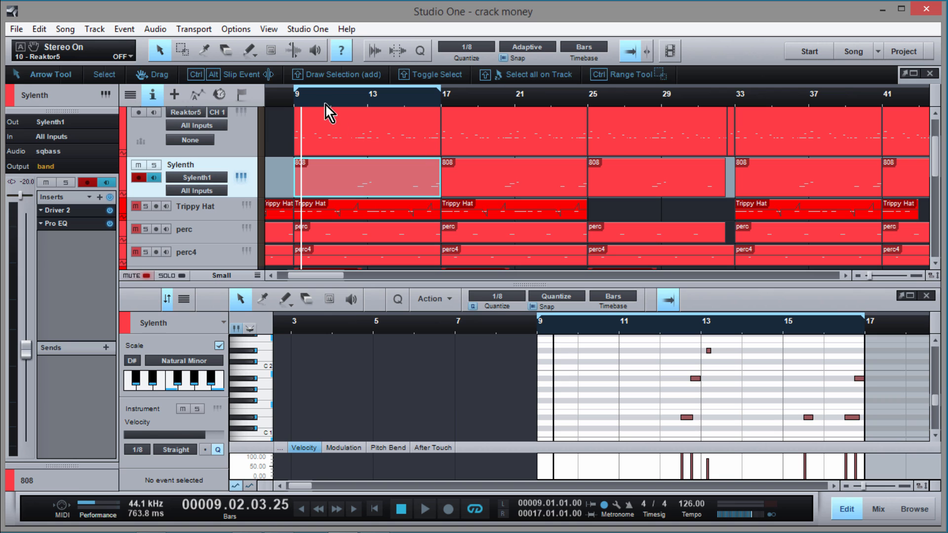
Step: Play the bar 9 to 17 loop with the Sylenth bass in the mix, and stop playback
{"action": "scroll", "coordinate": [303, 163], "scroll_direction": "down", "scroll_amount": 2}
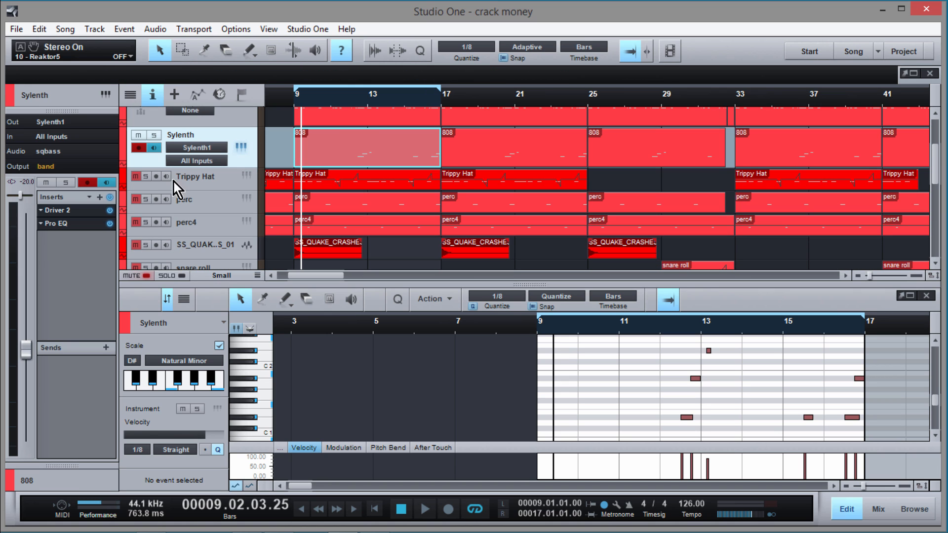
{"action": "key", "text": "space"}
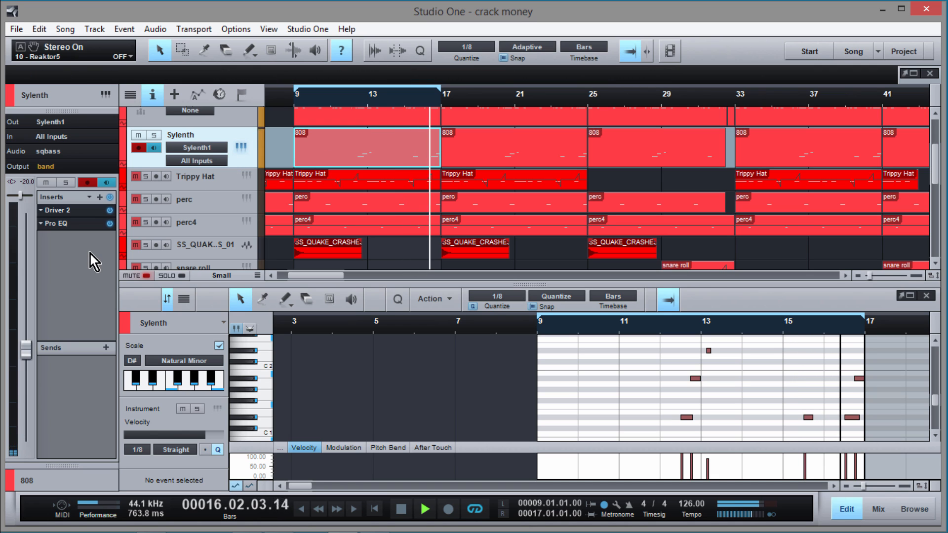
{"action": "key", "text": "space"}
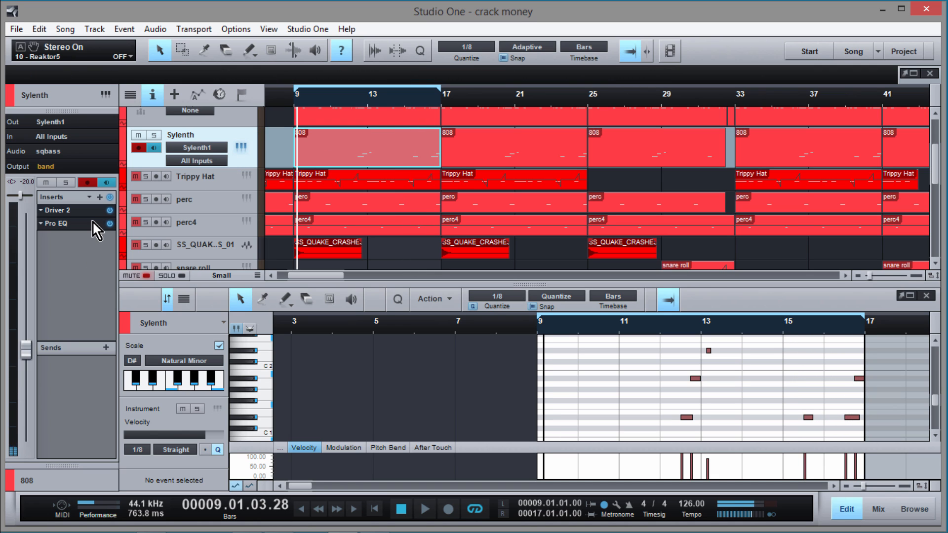
Step: Examine the Sylenth track's Pro EQ insert settings, and close the effect
{"action": "double_click", "coordinate": [93, 214]}
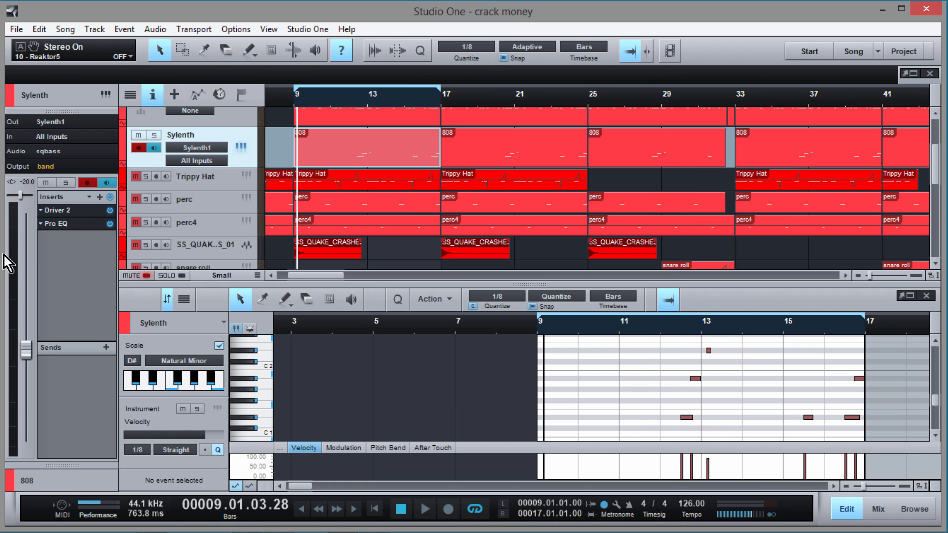
{"action": "double_click", "coordinate": [93, 223]}
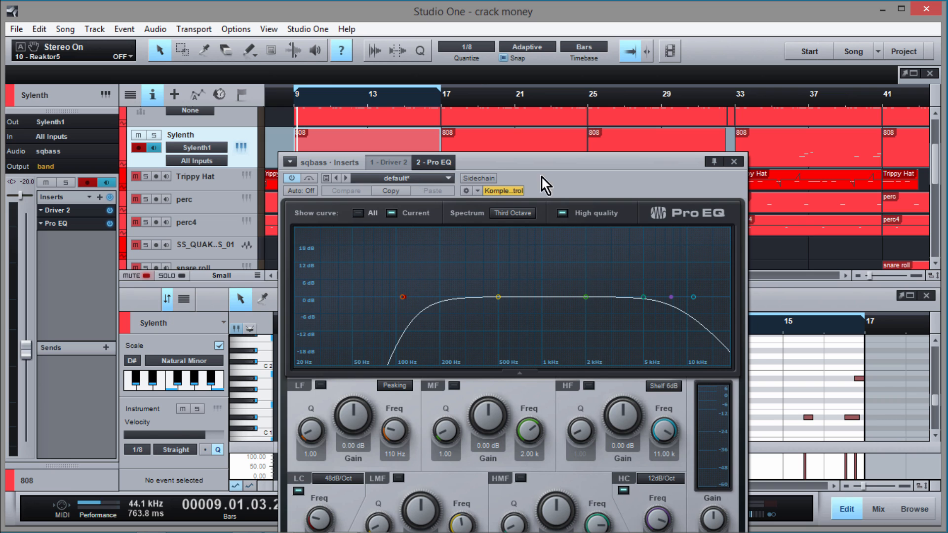
{"action": "left_click_drag", "start_coordinate": [541, 176], "coordinate": [515, 49]}
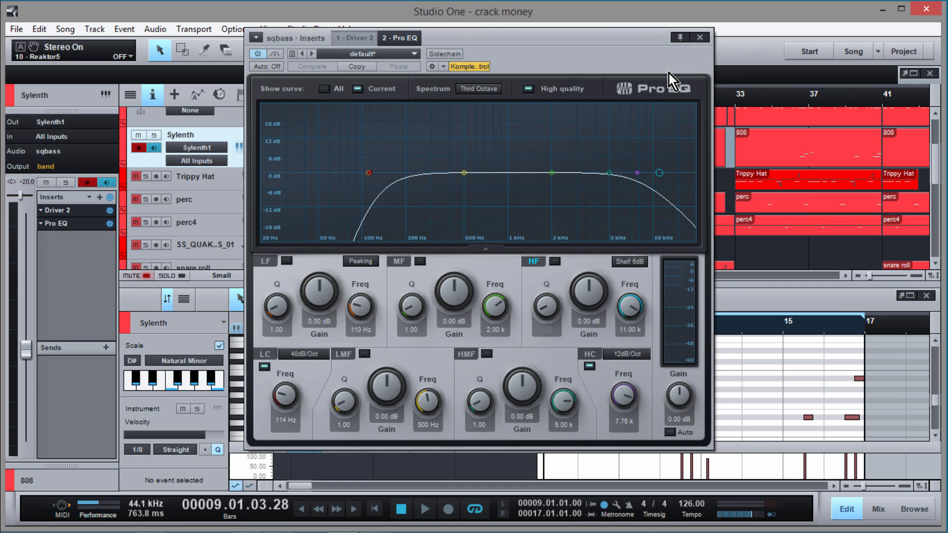
{"action": "left_click", "coordinate": [700, 37]}
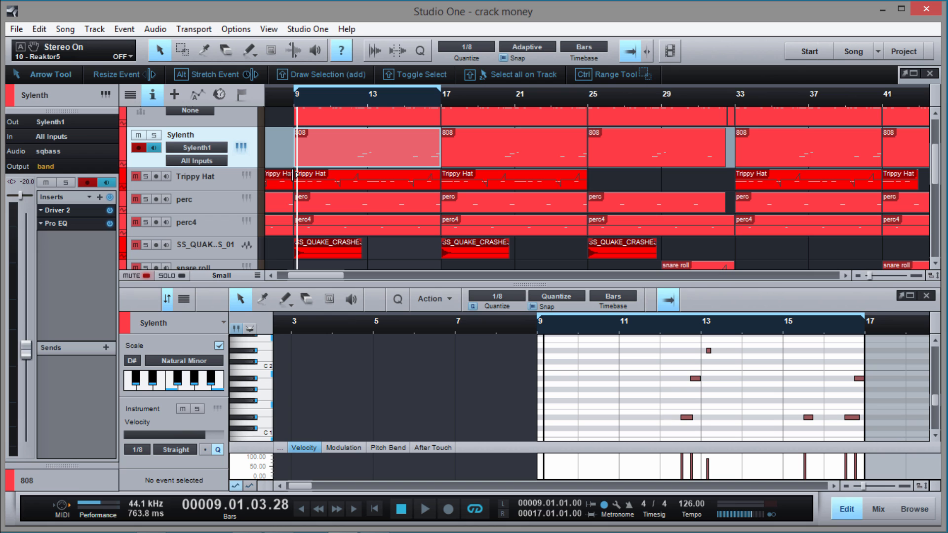
Step: Solo the Trippy Hat track and show the notes of its event from bar 9
{"action": "left_click", "coordinate": [146, 177]}
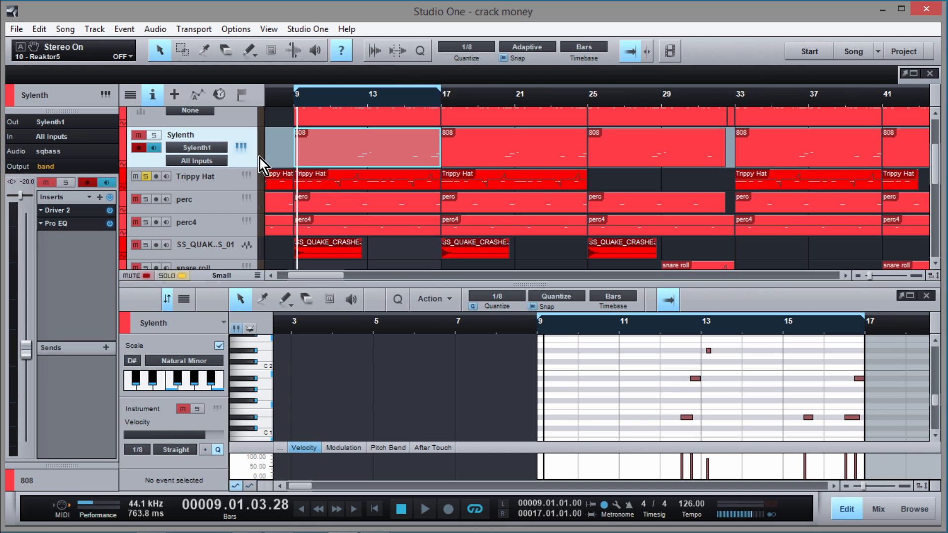
{"action": "left_click", "coordinate": [328, 179]}
{"action": "left_click_drag", "start_coordinate": [357, 326], "coordinate": [367, 353]}
{"action": "left_click", "coordinate": [281, 486]}
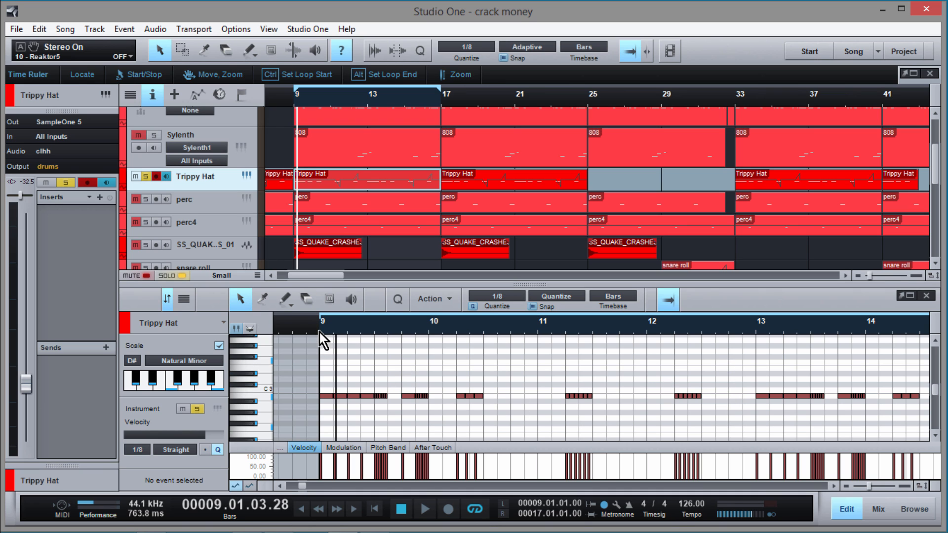
Step: Turn off solo on the Trippy Hat track, and play the loop while showing the hat's Pitch Bend automation
{"action": "left_click", "coordinate": [146, 176]}
{"action": "key", "text": "space"}
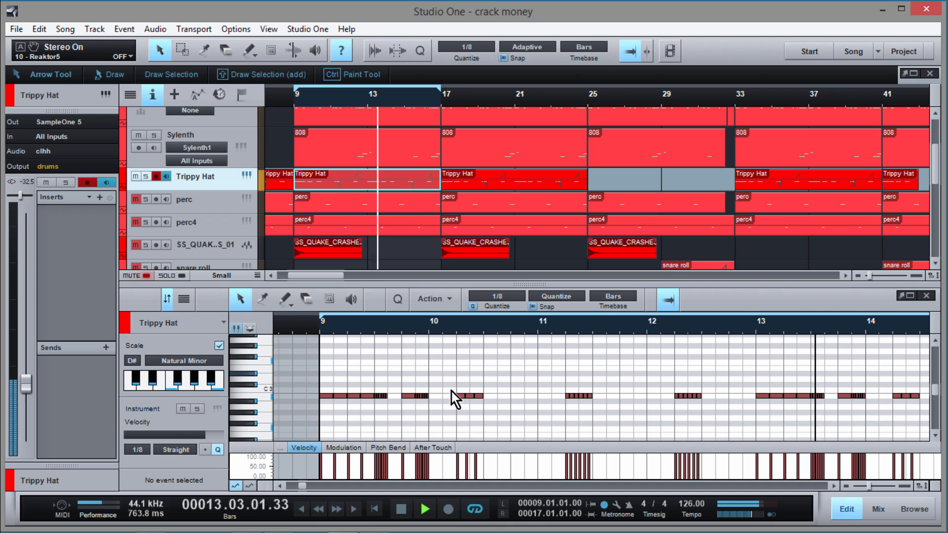
{"action": "left_click", "coordinate": [403, 448]}
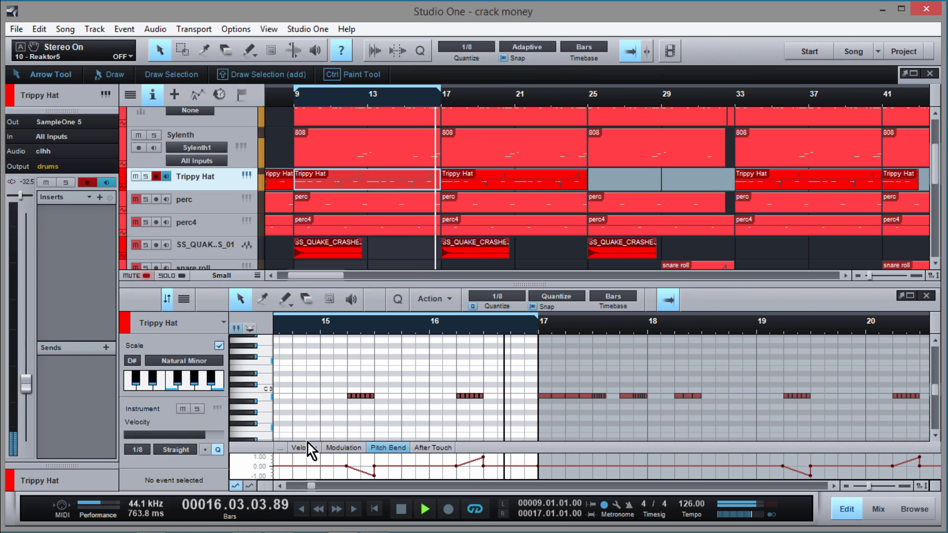
{"action": "key", "text": "space"}
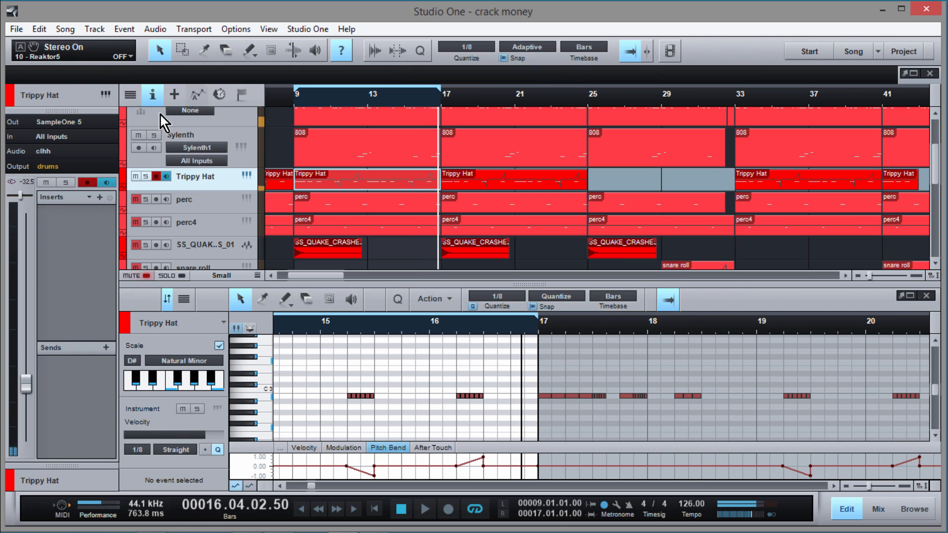
Step: In the Trippy Hat's SampleOne, turn on Monophonic and raise the amp envelope's release to its maximum
{"action": "left_click", "coordinate": [108, 95]}
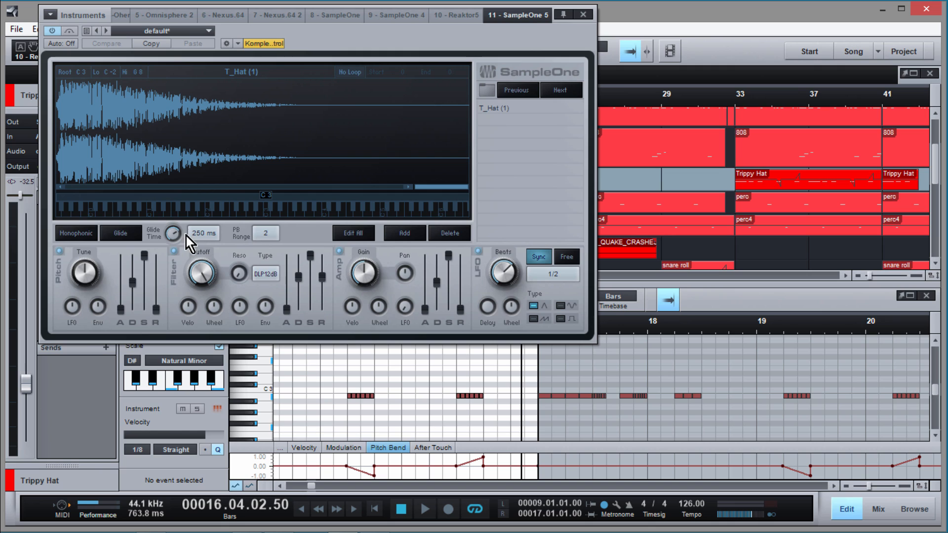
{"action": "left_click", "coordinate": [79, 233]}
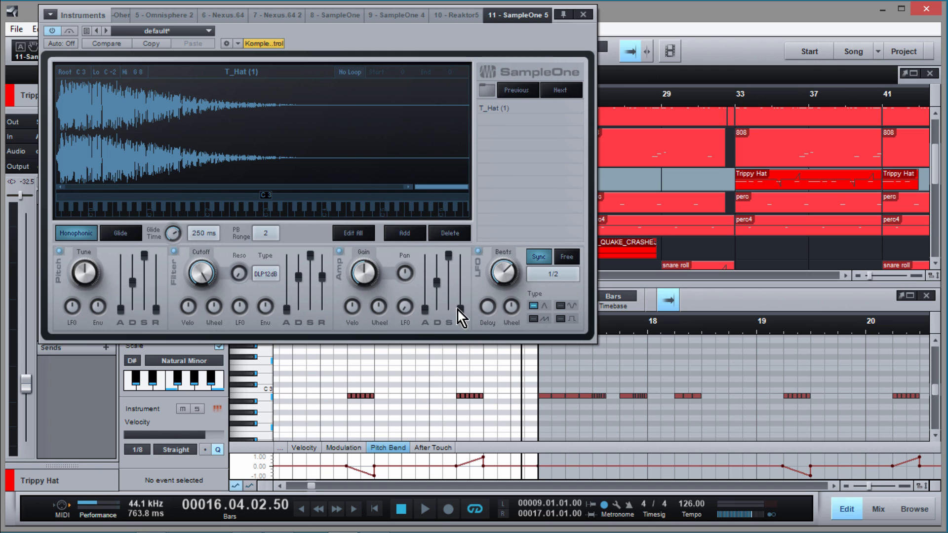
{"action": "left_click_drag", "start_coordinate": [460, 309], "coordinate": [460, 254]}
{"action": "left_click", "coordinate": [583, 15]}
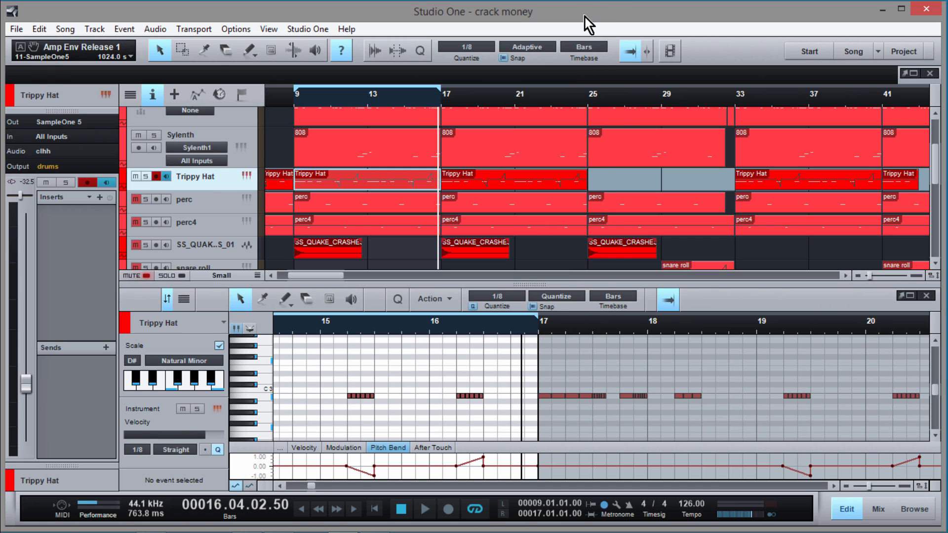
{"action": "left_click", "coordinate": [249, 176]}
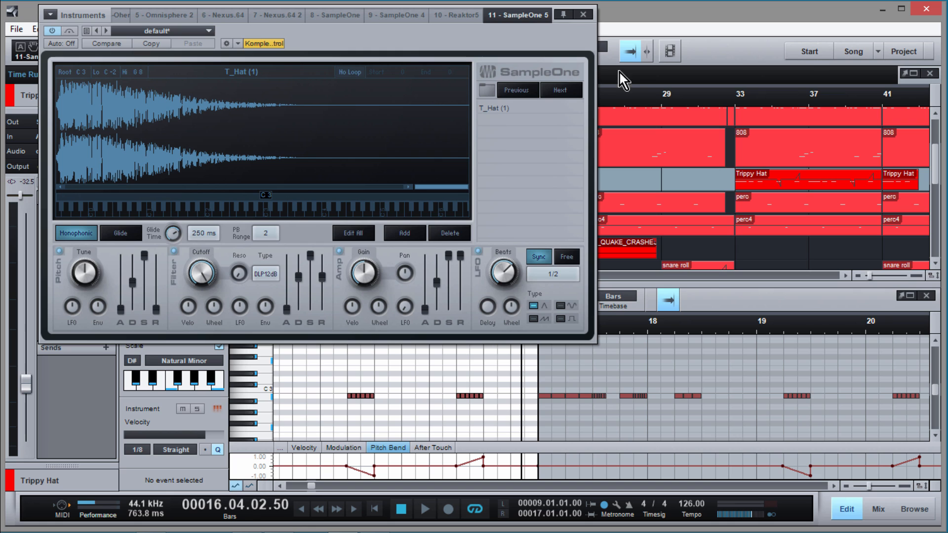
{"action": "left_click", "coordinate": [583, 15]}
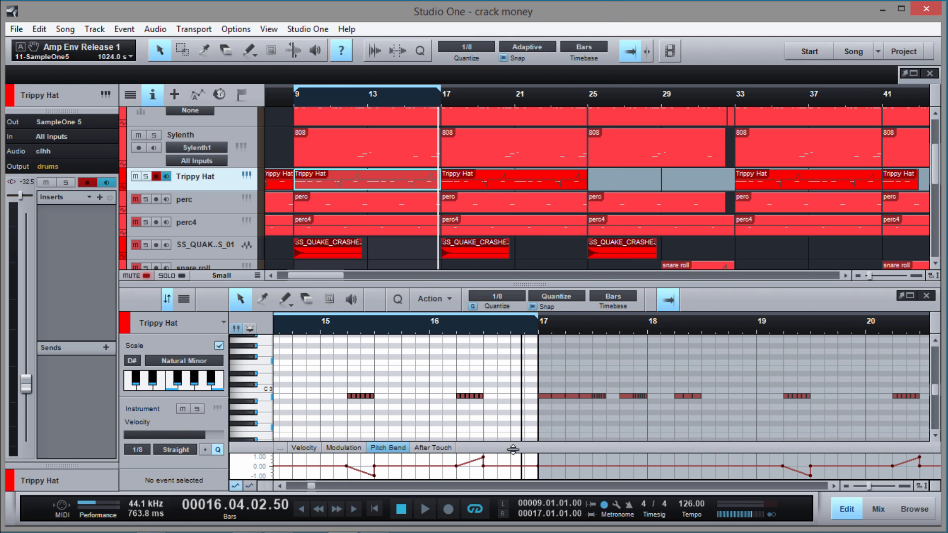
Step: Enlarge the Trippy Hat's Pitch Bend lane to examine its bends, and shrink it again to show the notes
{"action": "left_click_drag", "start_coordinate": [514, 442], "coordinate": [506, 328]}
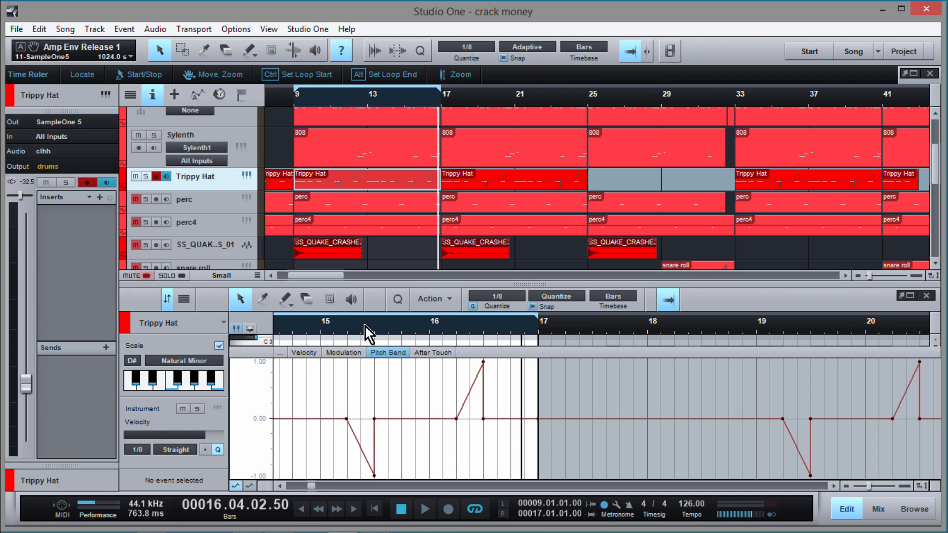
{"action": "left_click_drag", "start_coordinate": [366, 331], "coordinate": [397, 296]}
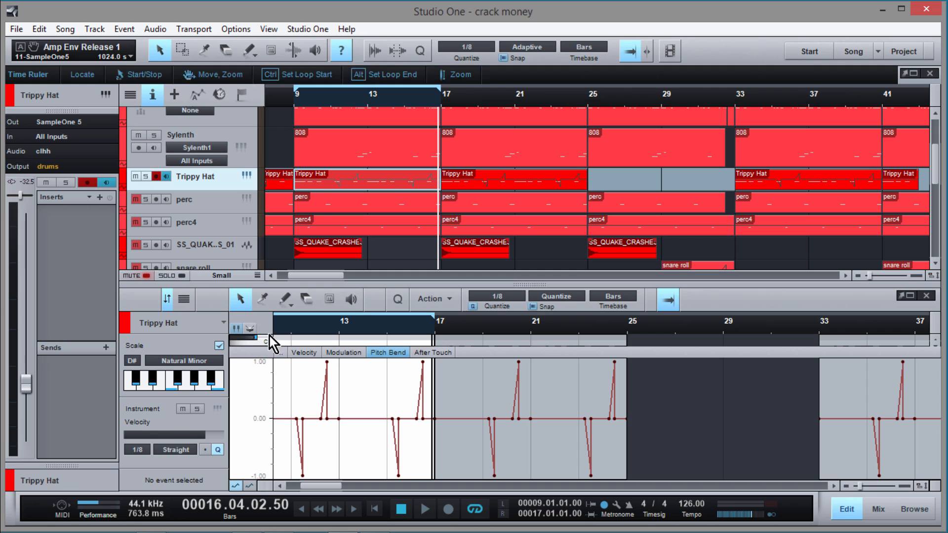
{"action": "left_click", "coordinate": [283, 330]}
{"action": "key", "text": "space"}
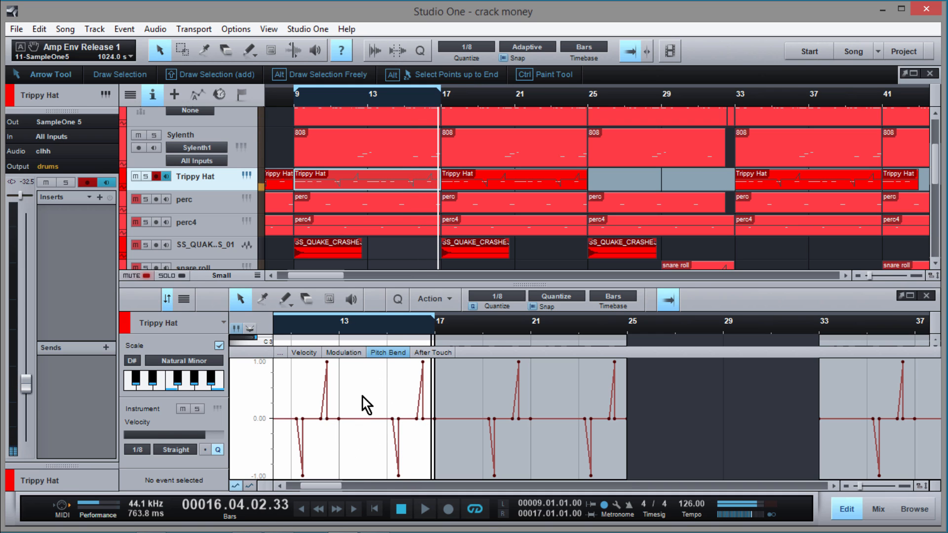
{"action": "key", "text": "space"}
{"action": "left_click_drag", "start_coordinate": [448, 348], "coordinate": [447, 461]}
{"action": "left_click_drag", "start_coordinate": [411, 333], "coordinate": [414, 385]}
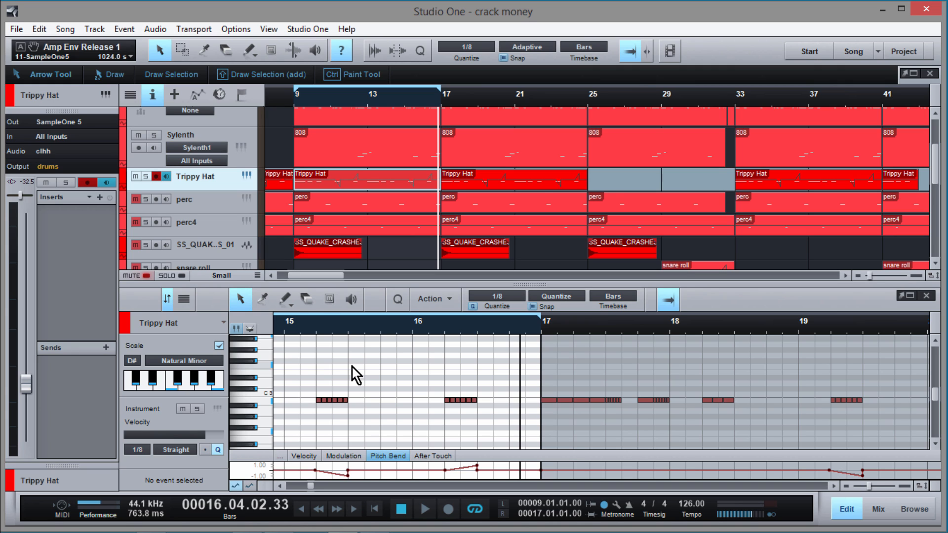
Step: Unmute the perc track, set the playback position to 8.4.1, and show the notes of perc's bar 9 event
{"action": "left_click", "coordinate": [134, 199]}
{"action": "left_click", "coordinate": [290, 99]}
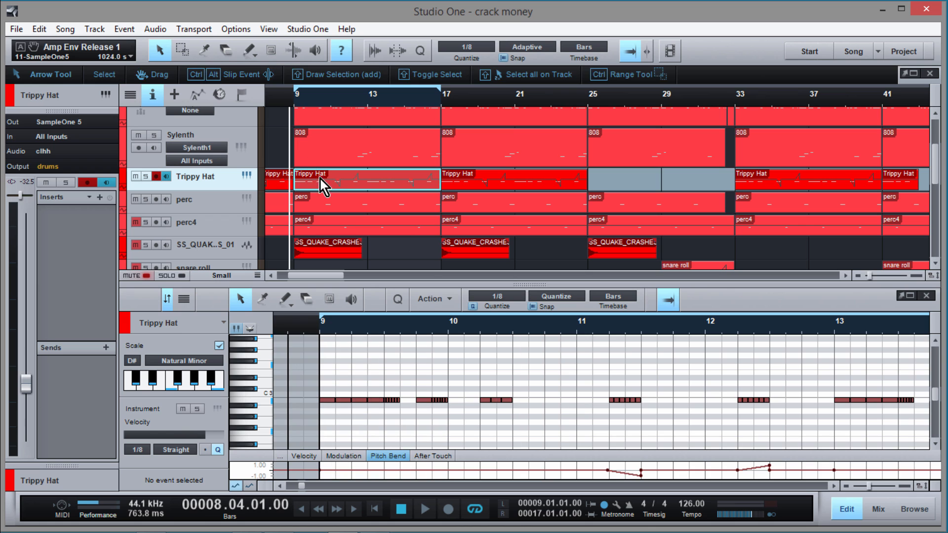
{"action": "left_click", "coordinate": [326, 200]}
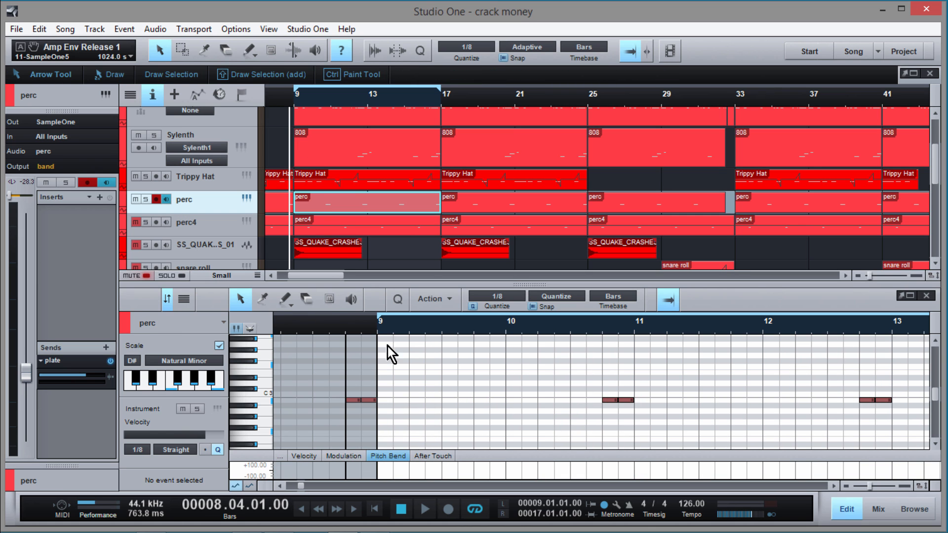
Step: Play the loop from bar 9 to hear the perc notes, and stop playback
{"action": "left_click_drag", "start_coordinate": [388, 333], "coordinate": [388, 321]}
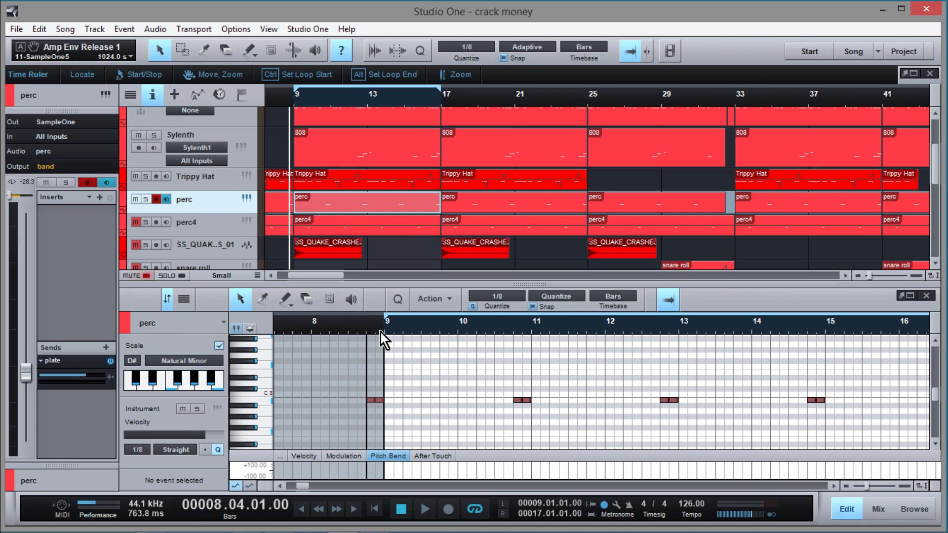
{"action": "left_click", "coordinate": [383, 331]}
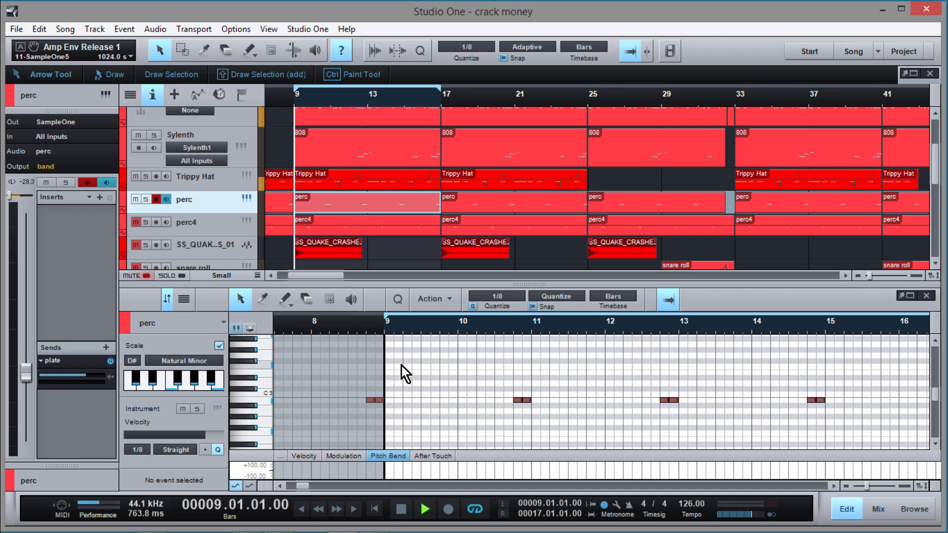
{"action": "key", "text": "space"}
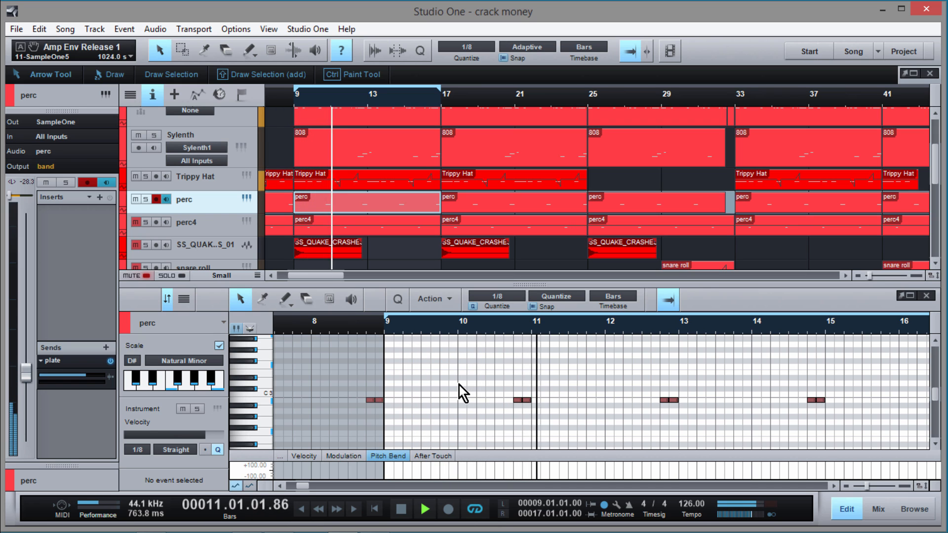
{"action": "key", "text": "space"}
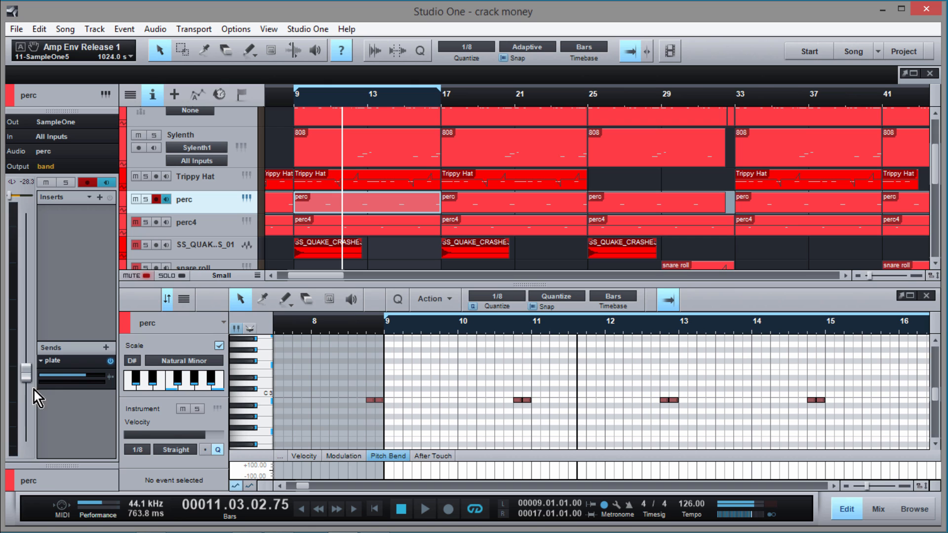
Step: Show the notes of perc4's bar 9 event, play the loop from bar 9, and unmute the perc4 track during playback
{"action": "left_click", "coordinate": [328, 224]}
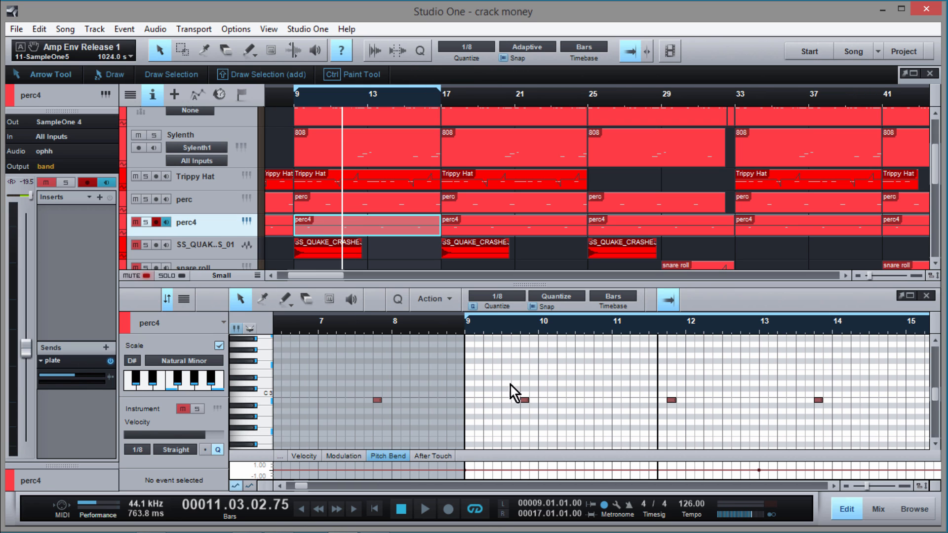
{"action": "left_click", "coordinate": [464, 331]}
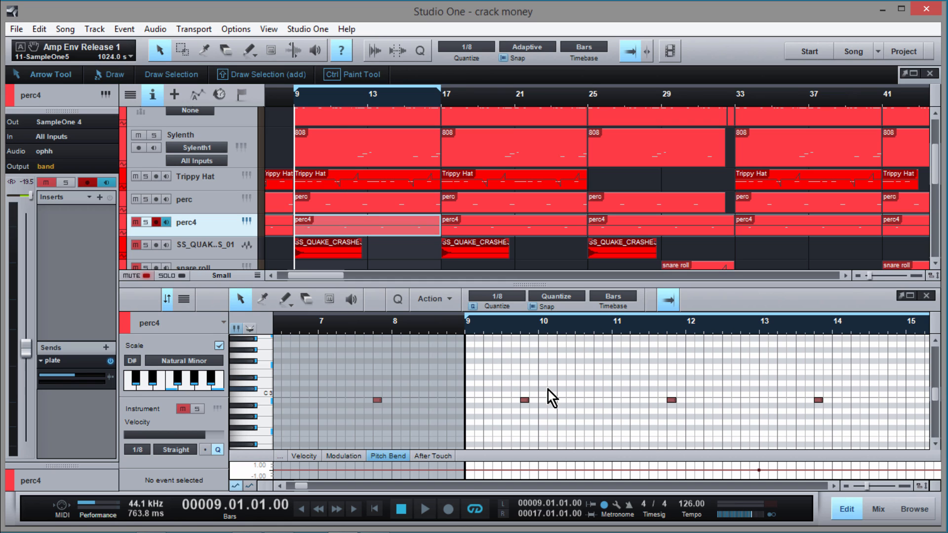
{"action": "key", "text": "space"}
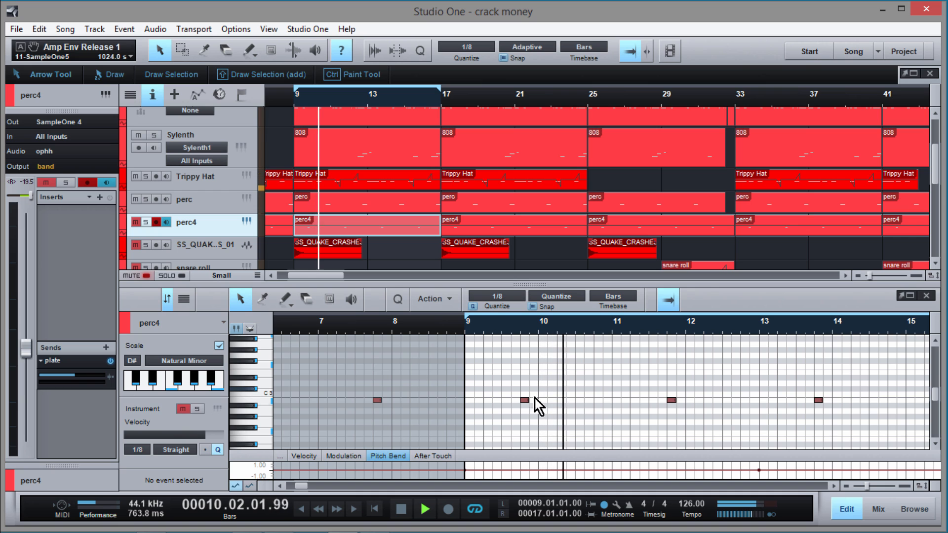
{"action": "left_click", "coordinate": [138, 225]}
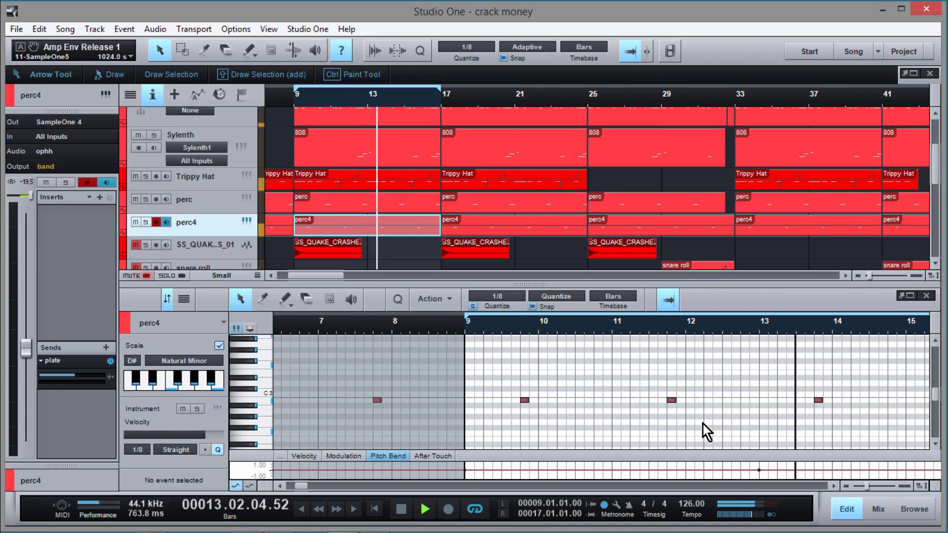
{"action": "key", "text": "space"}
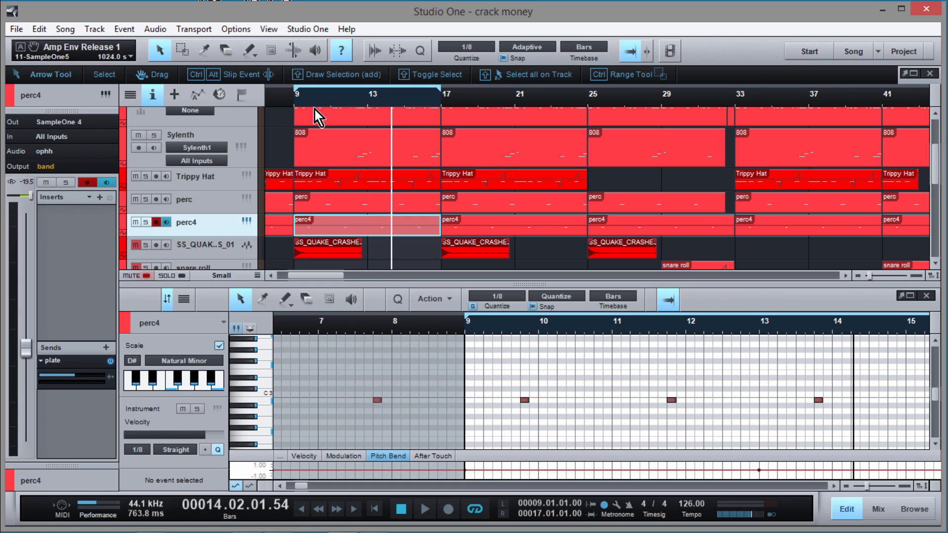
Step: Replay the loop from bar 9 to hear perc4 with the other tracks
{"action": "left_click", "coordinate": [293, 103]}
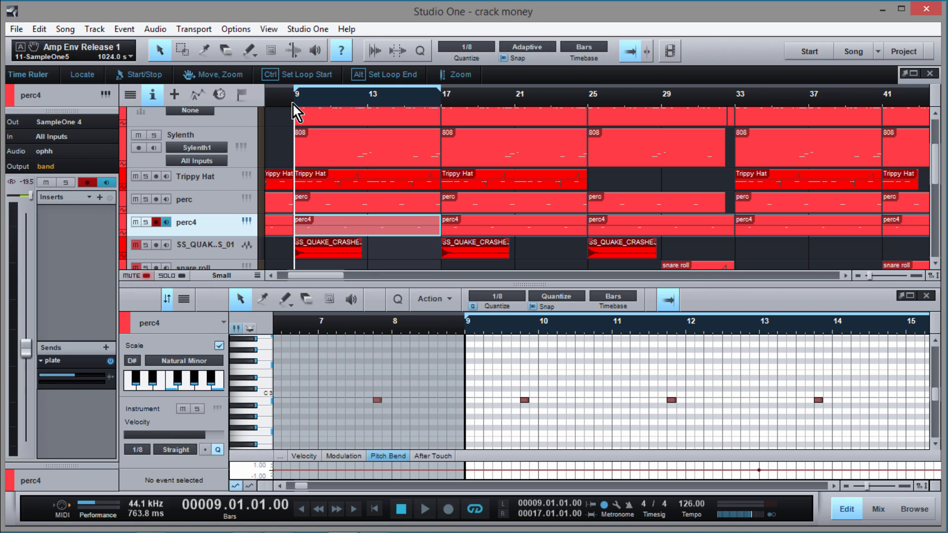
{"action": "key", "text": "space"}
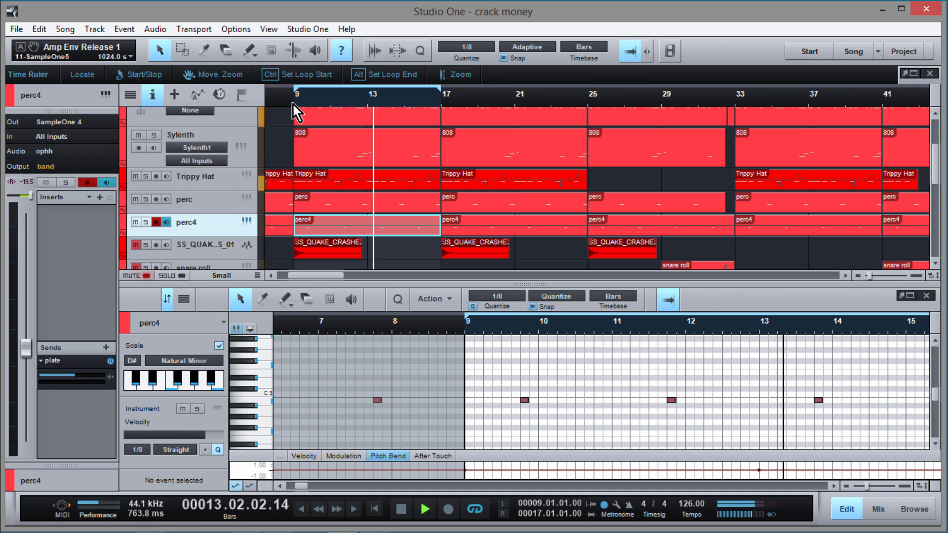
{"action": "key", "text": "space"}
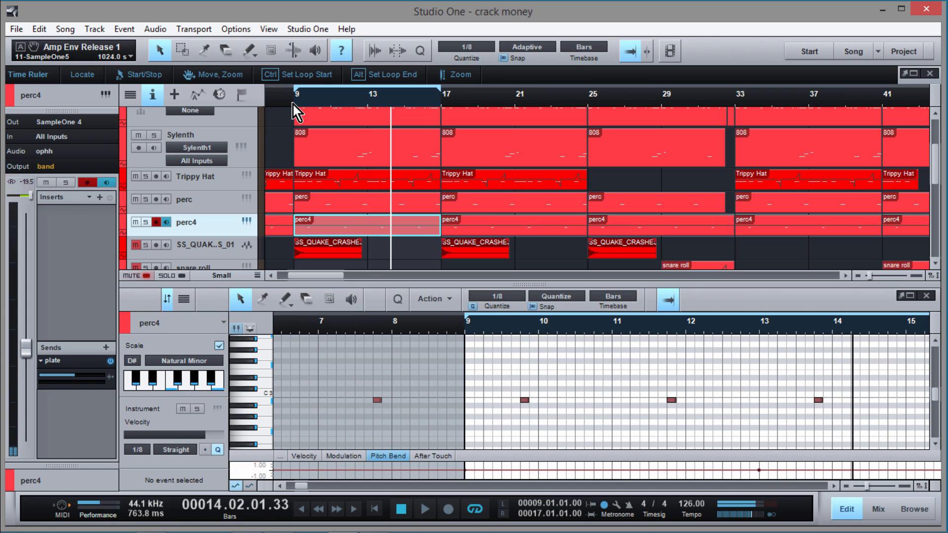
Step: Unmute the SS_QUAKE crashes track, play from 8.2.1, and show the track's audio events in the editor
{"action": "scroll", "coordinate": [274, 195], "scroll_direction": "down", "scroll_amount": 1}
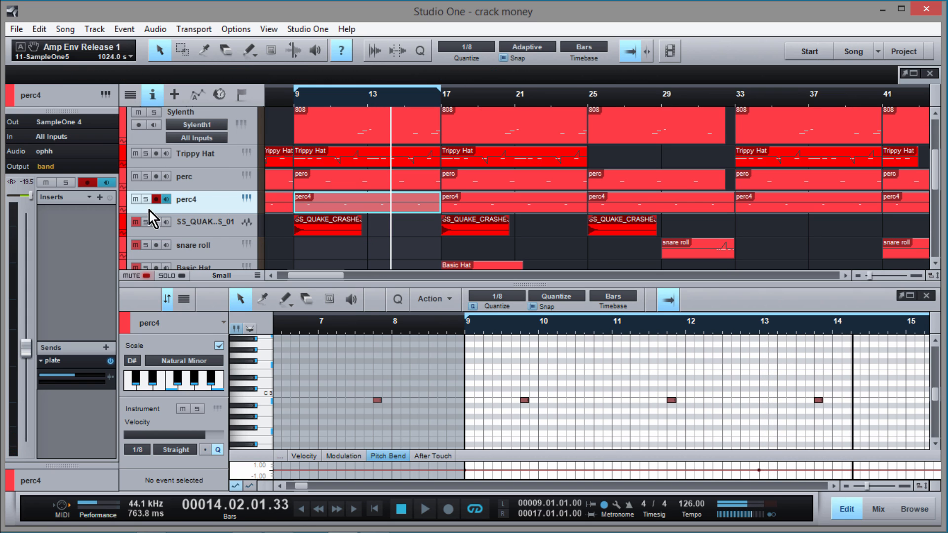
{"action": "left_click", "coordinate": [139, 222]}
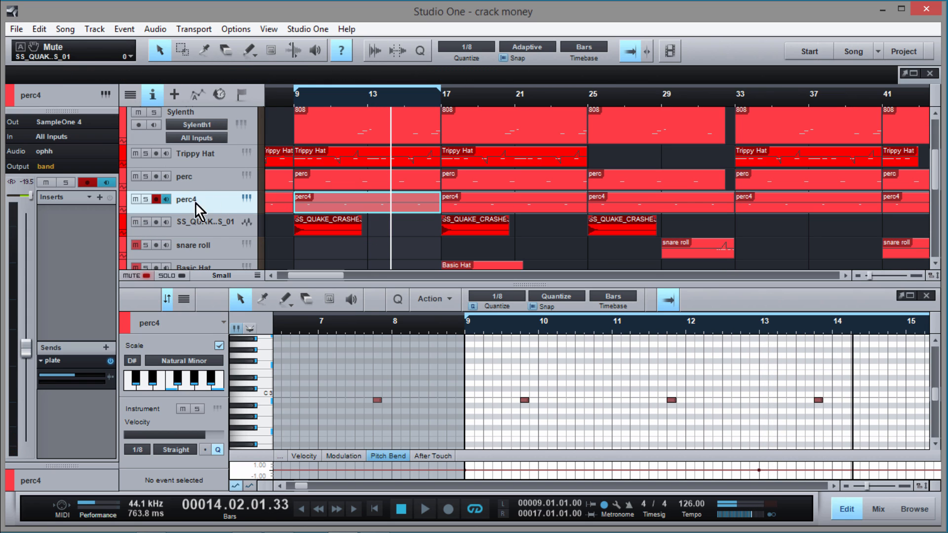
{"action": "left_click", "coordinate": [283, 99]}
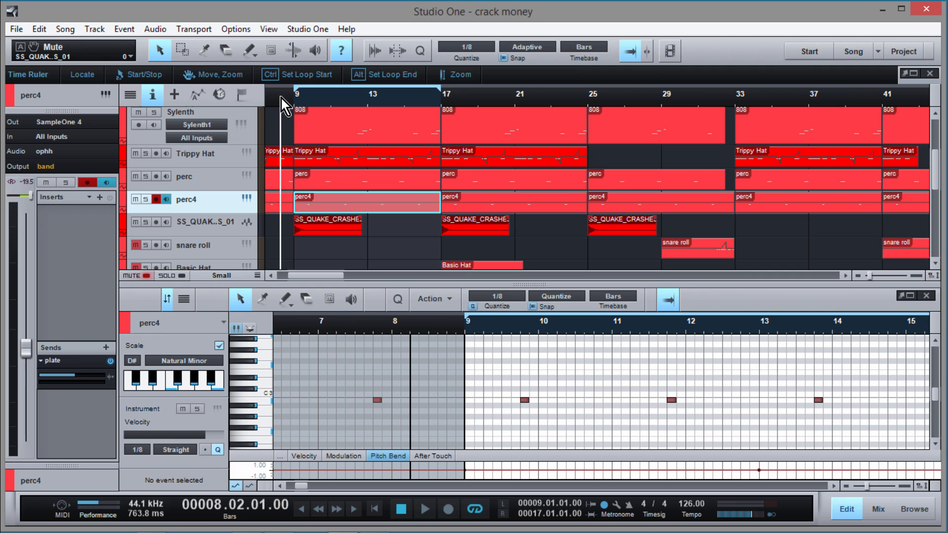
{"action": "key", "text": "space"}
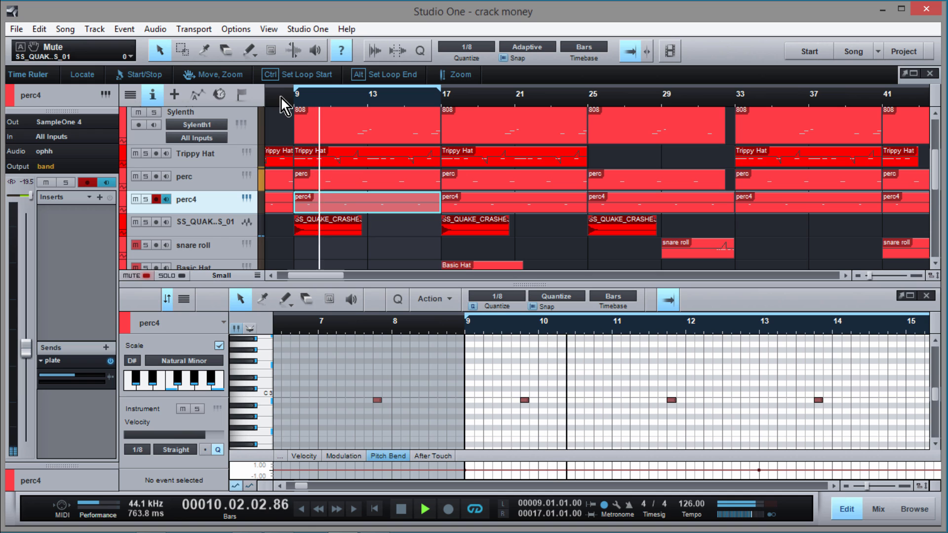
{"action": "left_click", "coordinate": [208, 228]}
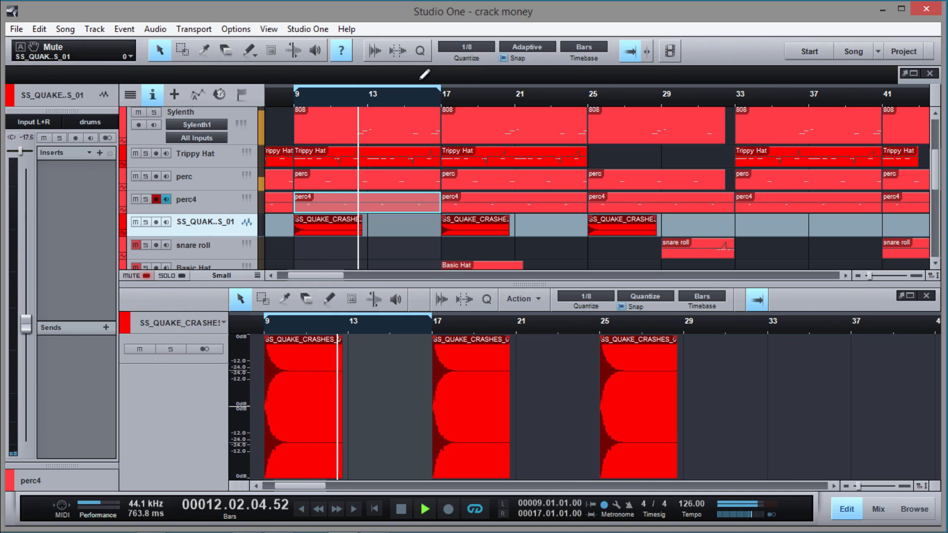
{"action": "scroll", "coordinate": [415, 198], "scroll_direction": "down", "scroll_amount": 3}
{"action": "key", "text": "space"}
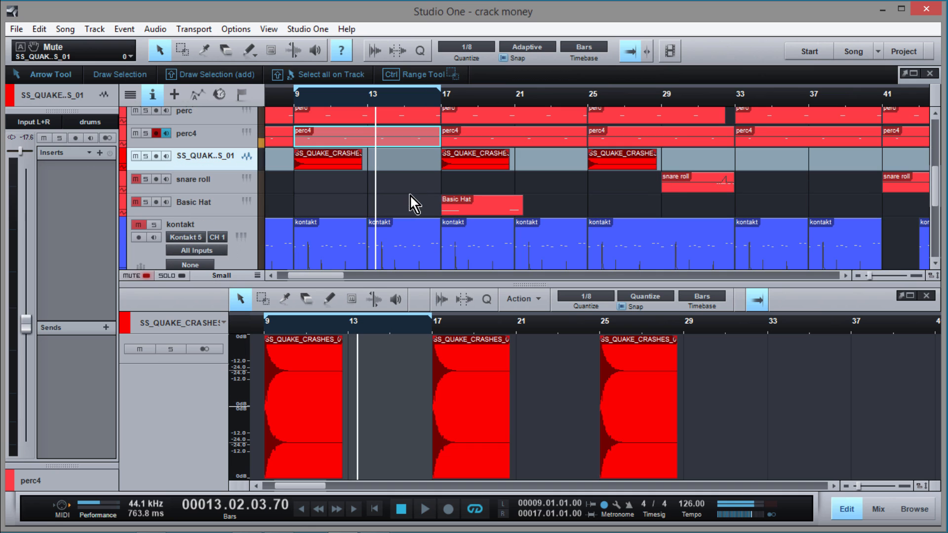
Step: Set the track height to Medium, show the sample track's audio events in the editor, and unmute the track
{"action": "scroll", "coordinate": [363, 185], "scroll_direction": "down", "scroll_amount": 1}
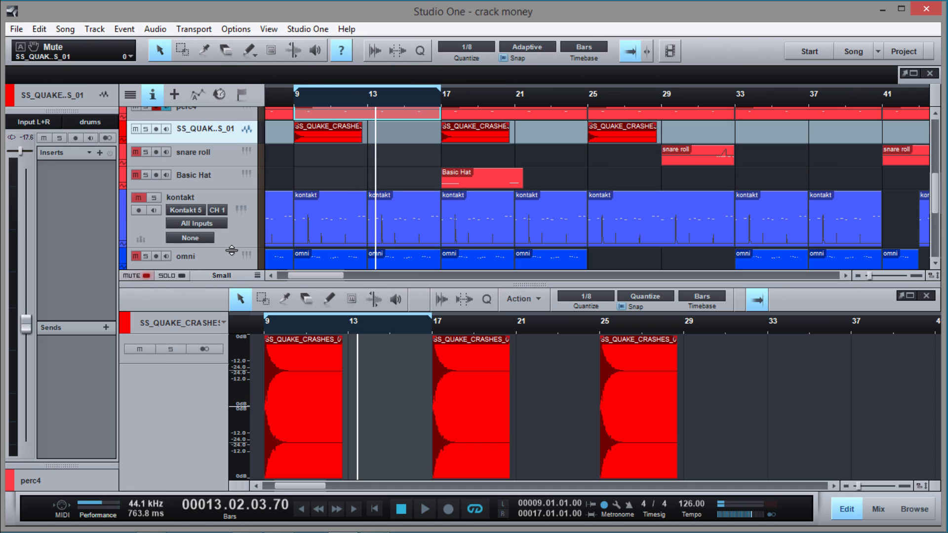
{"action": "left_click_drag", "start_coordinate": [235, 248], "coordinate": [244, 240]}
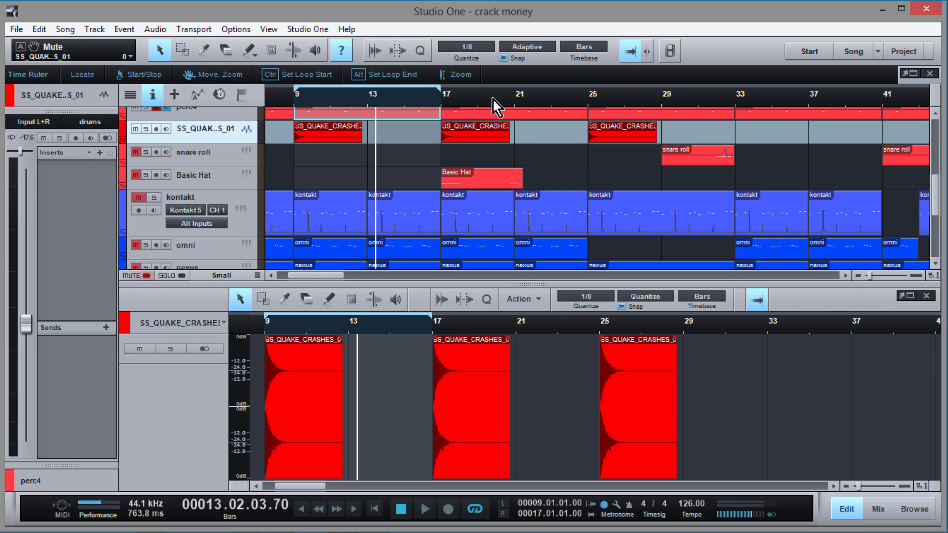
{"action": "left_click_drag", "start_coordinate": [493, 100], "coordinate": [529, 78]}
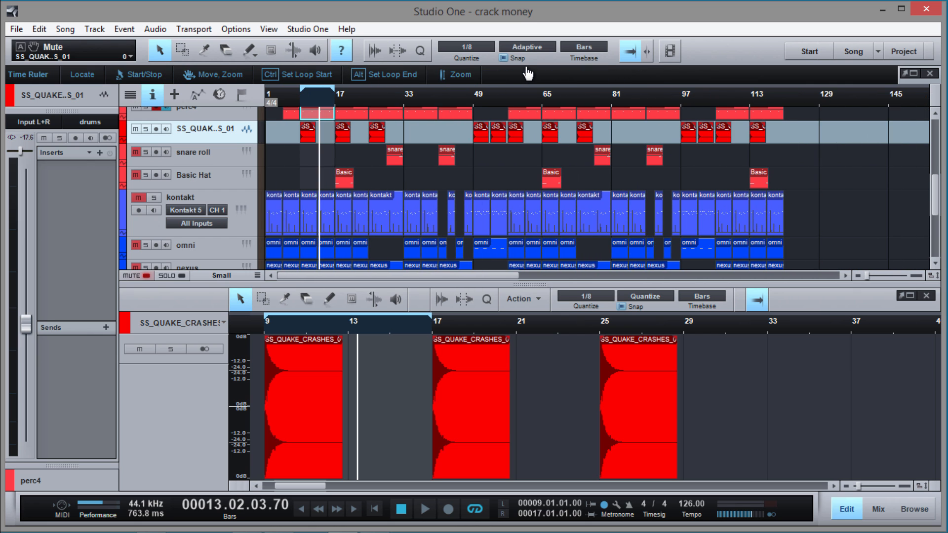
{"action": "scroll", "coordinate": [567, 269], "scroll_direction": "down", "scroll_amount": 5}
{"action": "scroll", "coordinate": [567, 269], "scroll_direction": "down", "scroll_amount": 1}
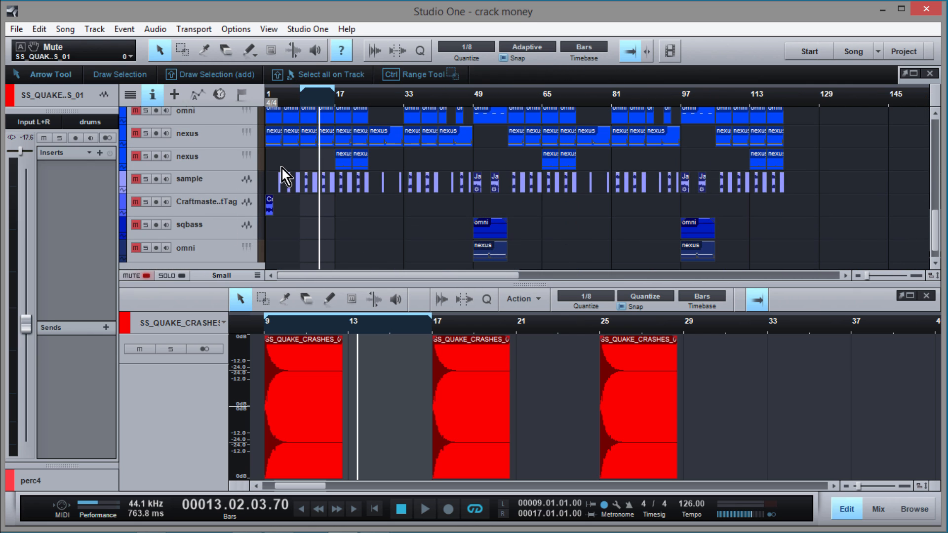
{"action": "left_click_drag", "start_coordinate": [316, 103], "coordinate": [316, 164]}
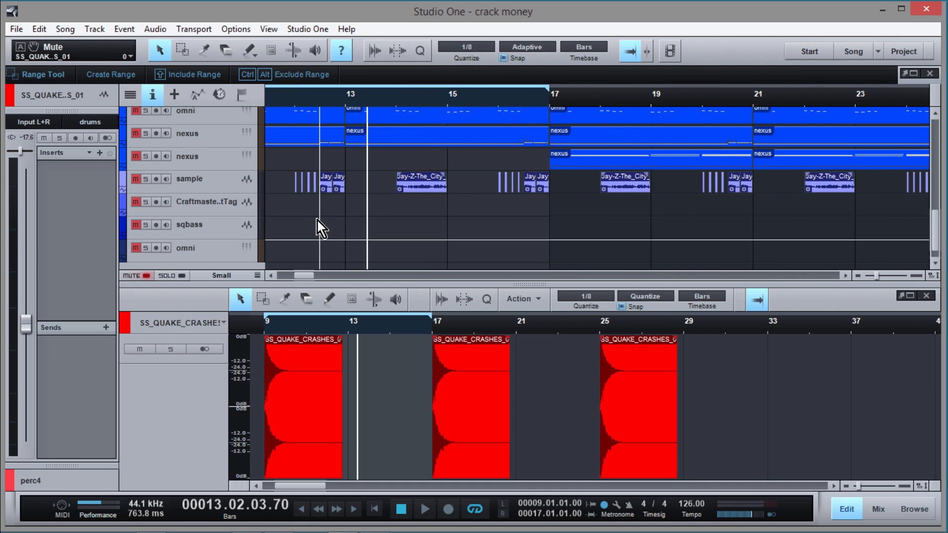
{"action": "scroll", "coordinate": [317, 220], "scroll_direction": "up", "scroll_amount": 3}
{"action": "scroll", "coordinate": [310, 274], "scroll_direction": "left", "scroll_amount": 6}
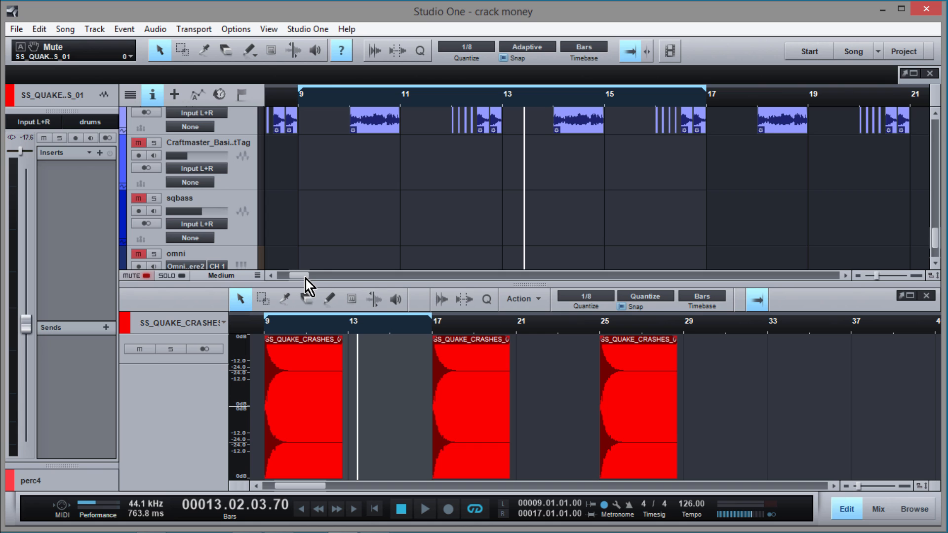
{"action": "scroll", "coordinate": [350, 179], "scroll_direction": "up", "scroll_amount": 3}
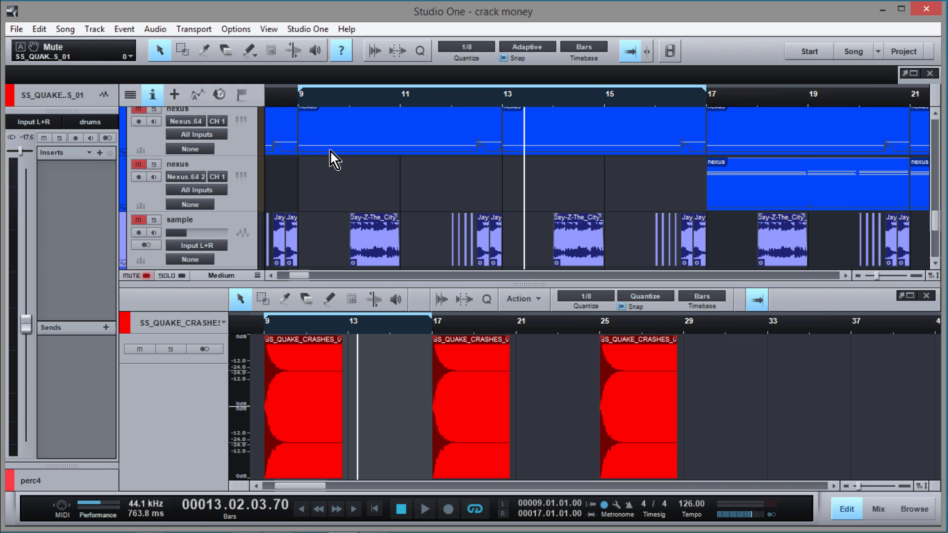
{"action": "left_click", "coordinate": [237, 218]}
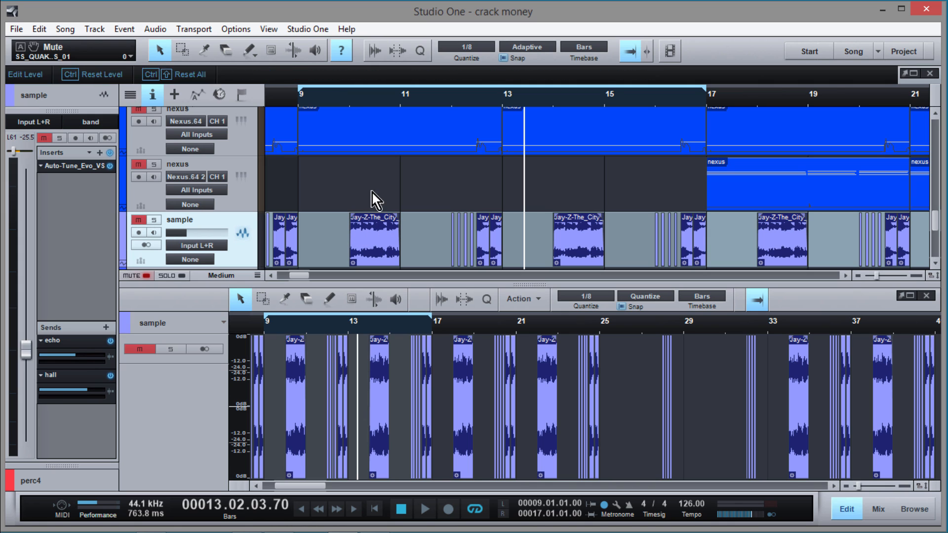
{"action": "left_click", "coordinate": [138, 220]}
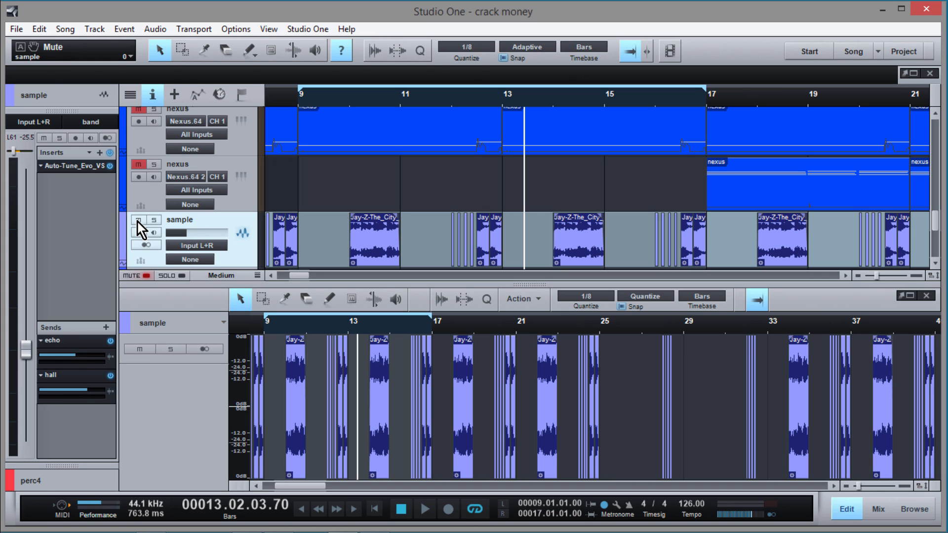
Step: Play the loop from 9.4.1 to hear the vocal sample with the beat, and stop playback
{"action": "left_click", "coordinate": [343, 102]}
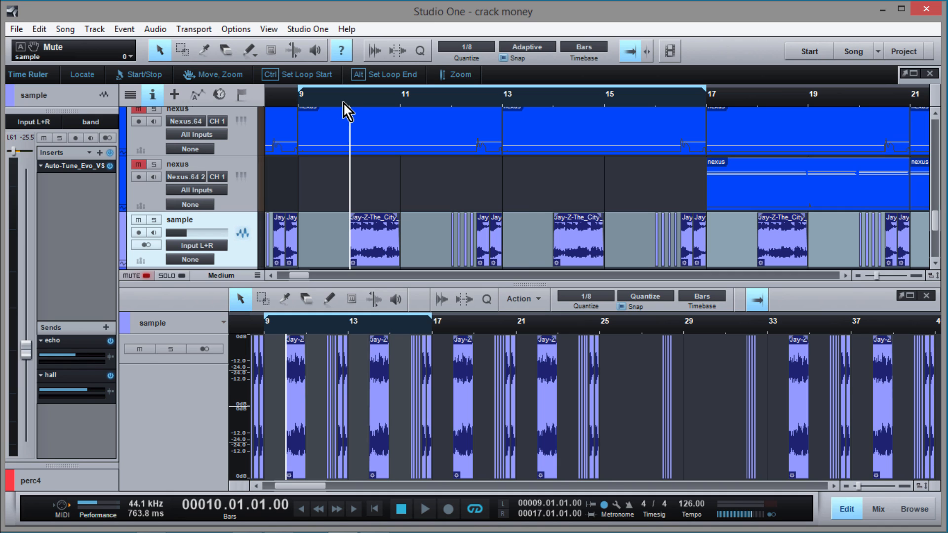
{"action": "left_click", "coordinate": [326, 105]}
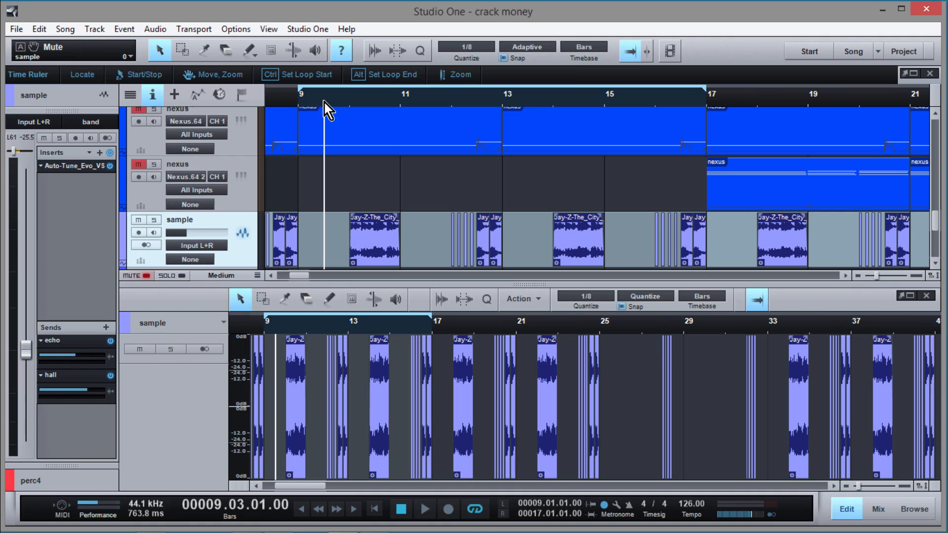
{"action": "left_click", "coordinate": [333, 99]}
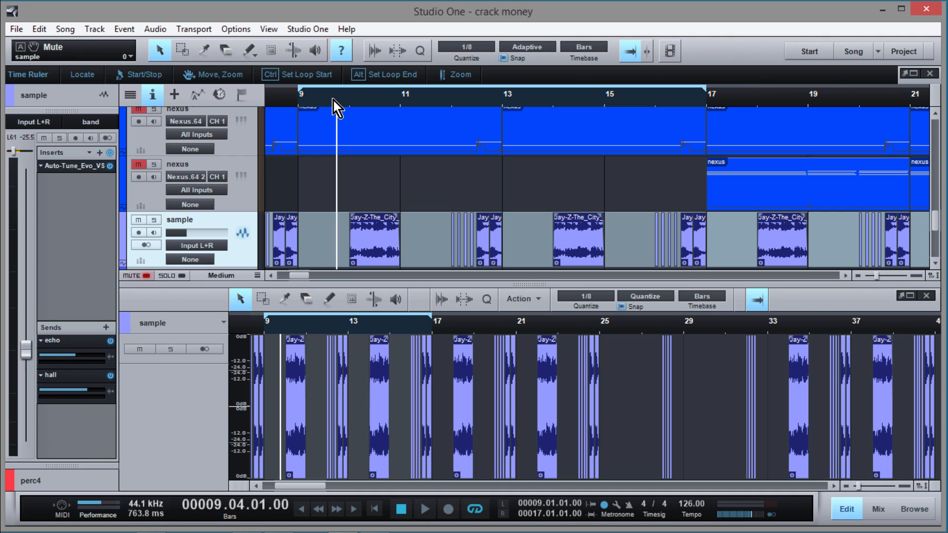
{"action": "key", "text": "space"}
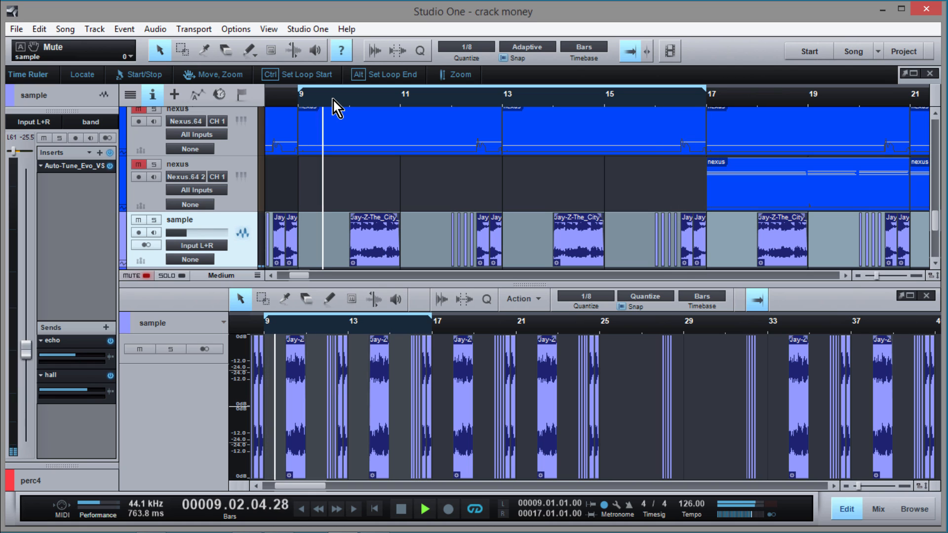
{"action": "key", "text": "space"}
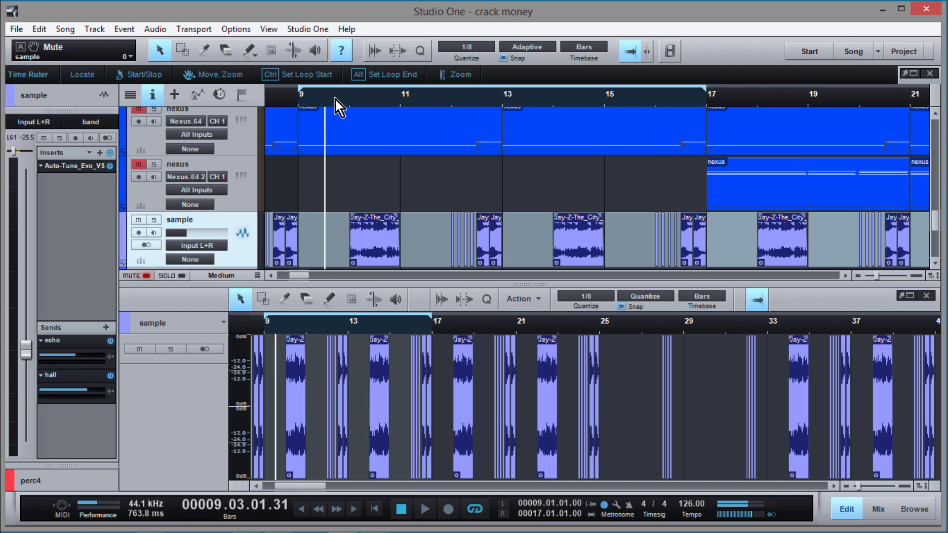
Step: Set the Transpose of the vocal sample event at bar 10 to 0 and play it from 9.4.1 to hear its original pitch
{"action": "right_click", "coordinate": [375, 244]}
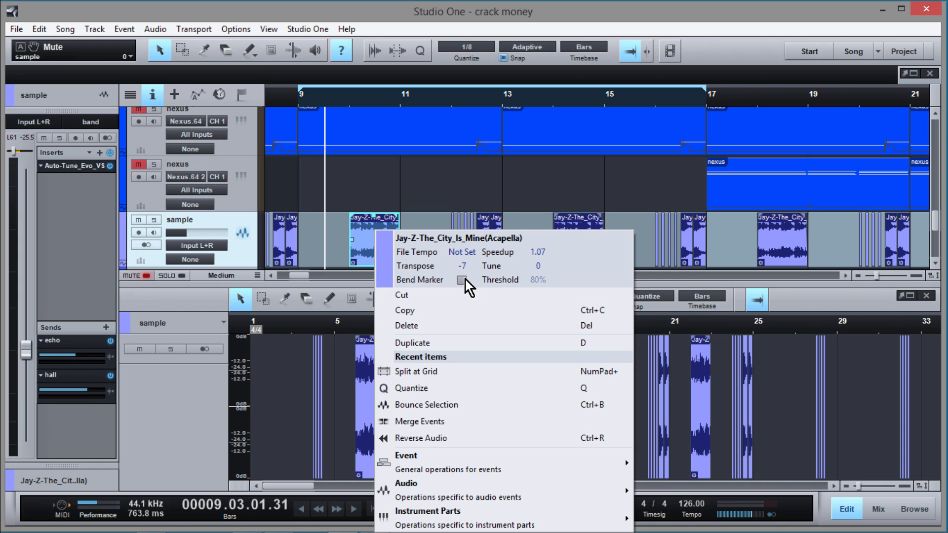
{"action": "left_click", "coordinate": [346, 195]}
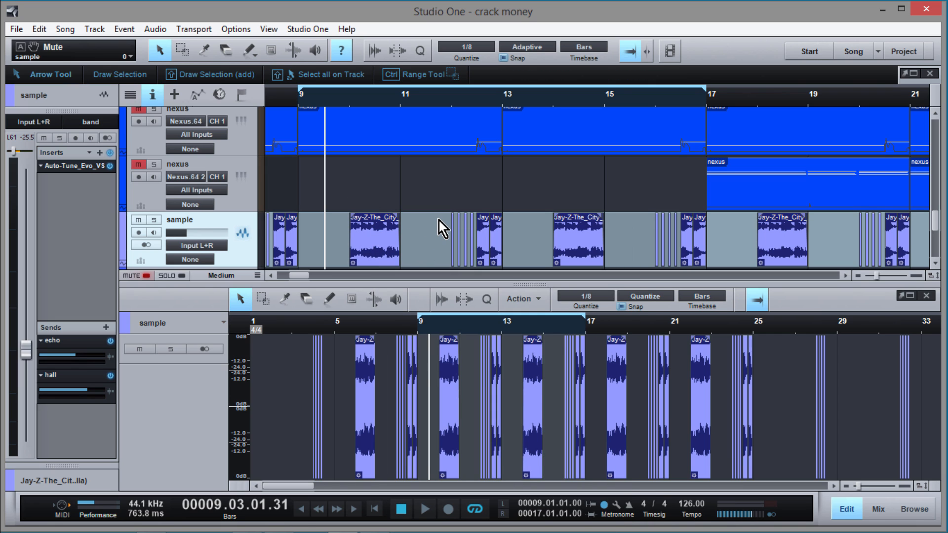
{"action": "right_click", "coordinate": [383, 234]}
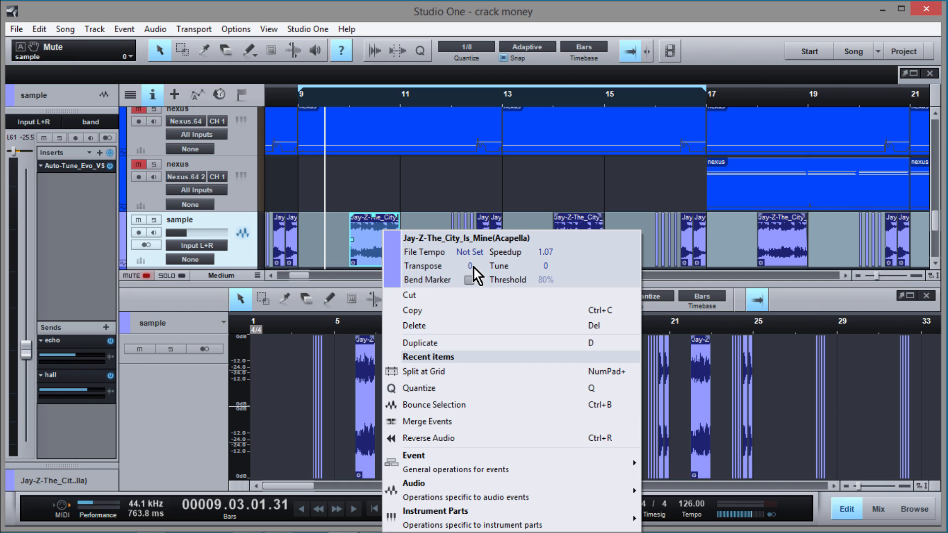
{"action": "left_click", "coordinate": [333, 103]}
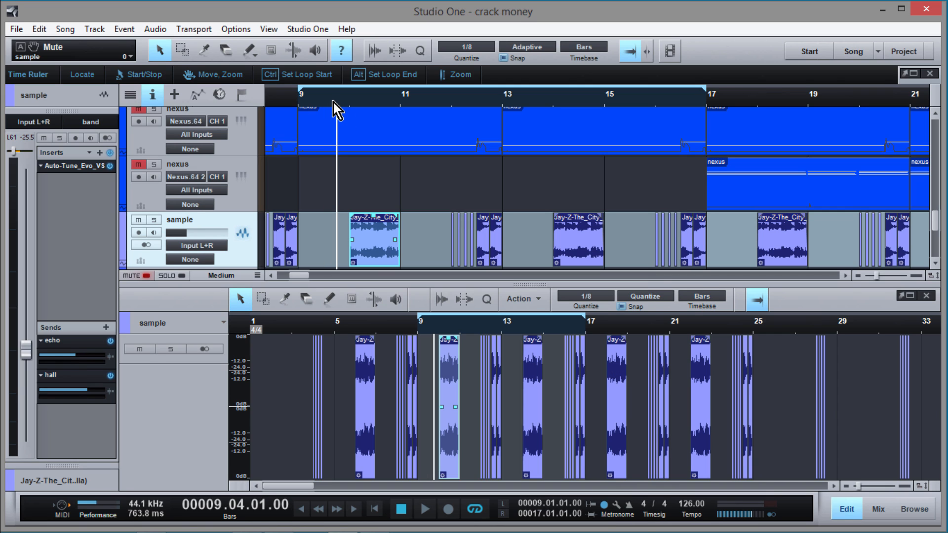
{"action": "key", "text": "space"}
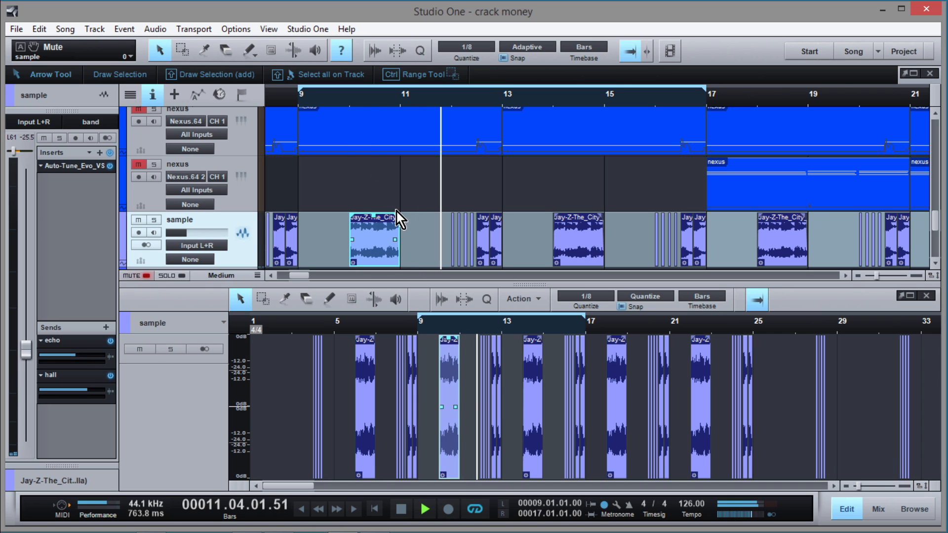
{"action": "key", "text": "space"}
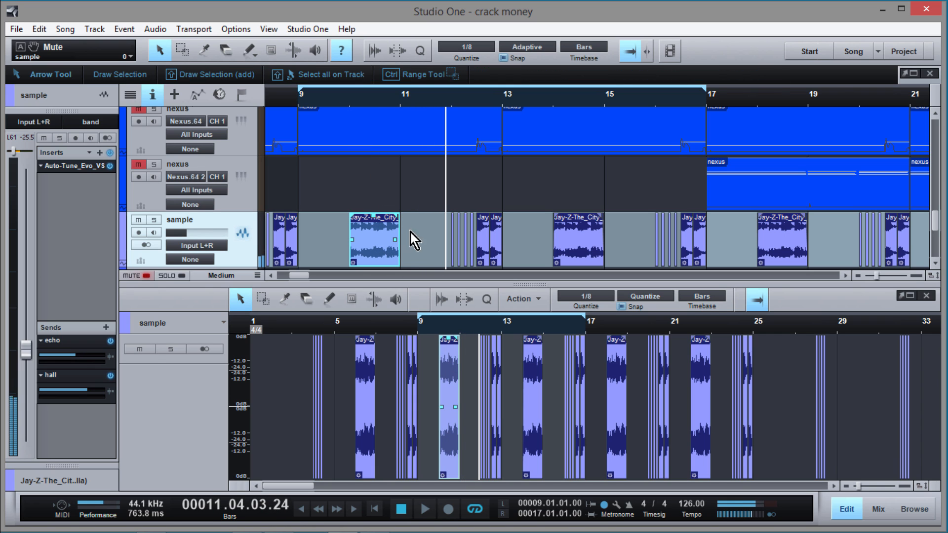
Step: Set the Transpose of the vocal sample event at bar 10 back to -7, and recheck its event settings
{"action": "right_click", "coordinate": [378, 241]}
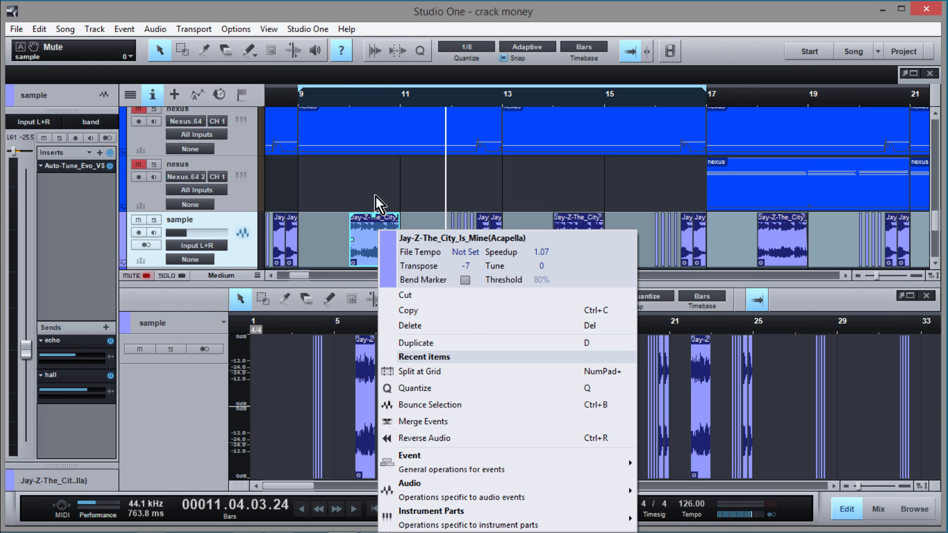
{"action": "left_click", "coordinate": [346, 95]}
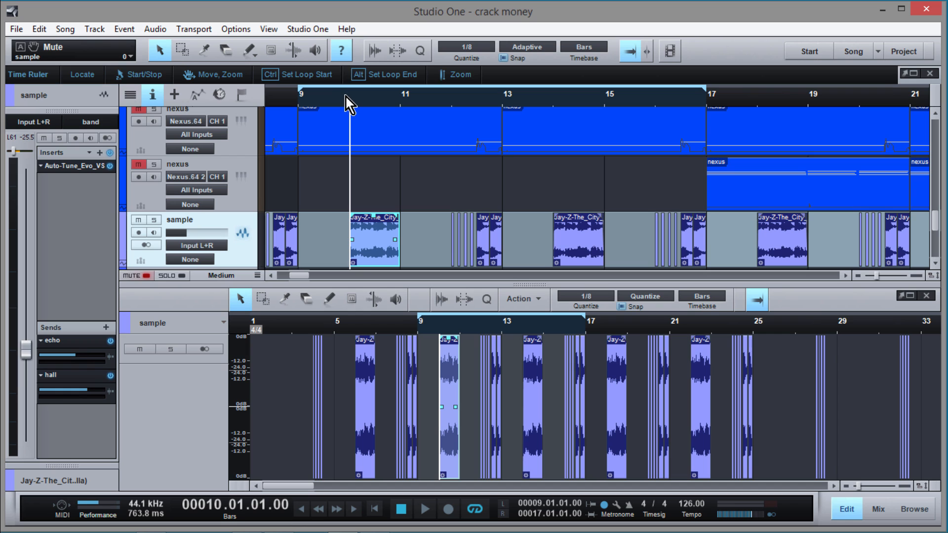
{"action": "right_click", "coordinate": [370, 230]}
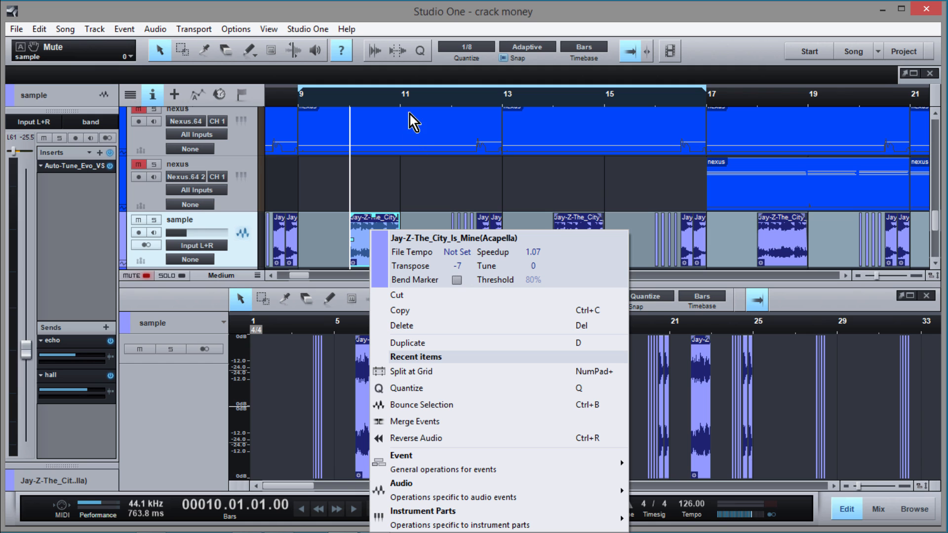
Step: Select all audio events on the sample track, bounce them into one continuous event, and deselect it
{"action": "left_click_drag", "start_coordinate": [413, 103], "coordinate": [422, 40]}
{"action": "left_click_drag", "start_coordinate": [771, 250], "coordinate": [218, 220]}
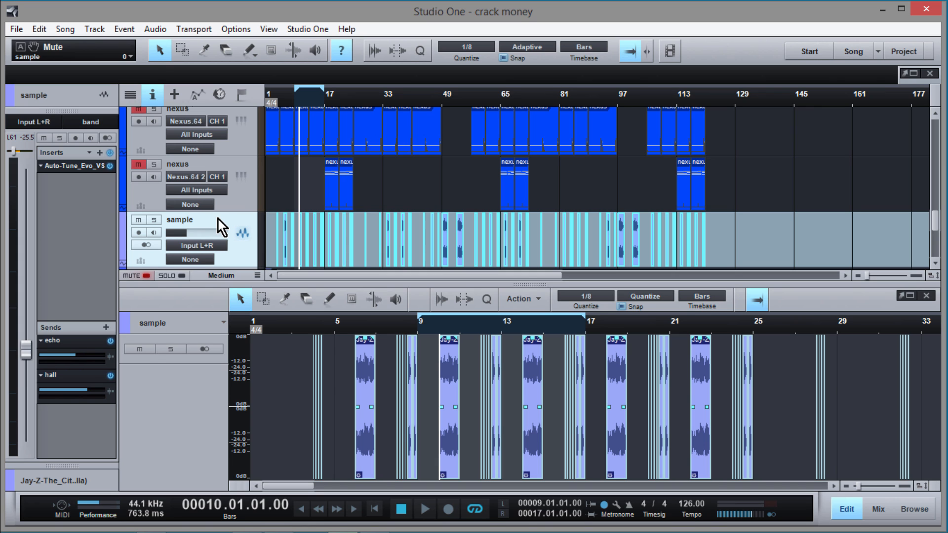
{"action": "key", "text": "ctrl+b"}
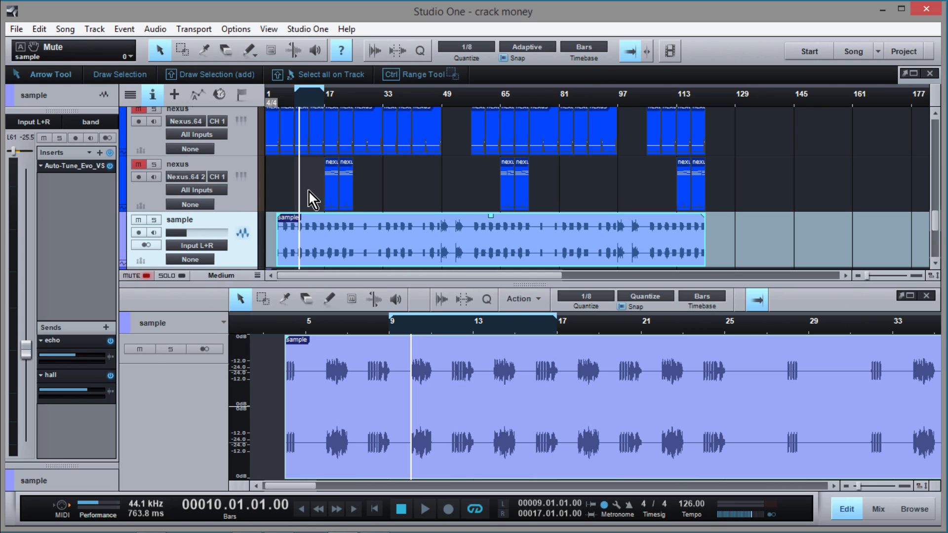
{"action": "left_click", "coordinate": [755, 217]}
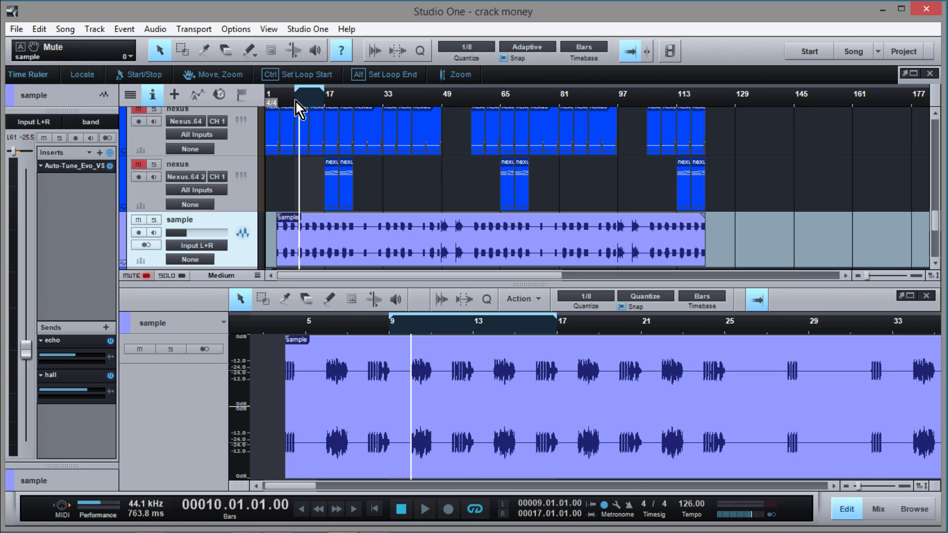
Step: Play the loop from bar 9 to hear the bounced vocal sample with the beat, and stop playback
{"action": "mouse_move", "coordinate": [296, 102]}
{"action": "left_mouse_down"}
{"action": "mouse_move", "coordinate": [297, 136]}
{"action": "mouse_move", "coordinate": [295, 105]}
{"action": "left_mouse_up"}
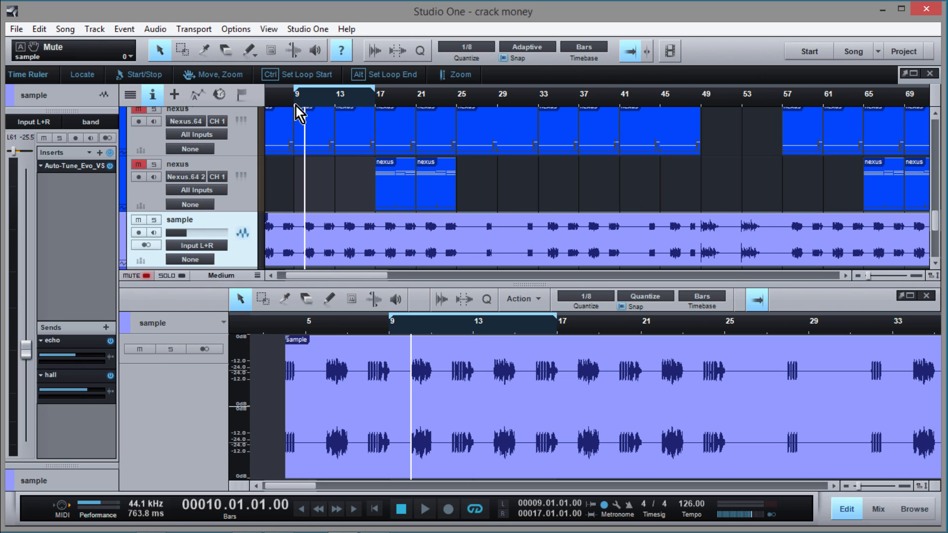
{"action": "left_click", "coordinate": [296, 107]}
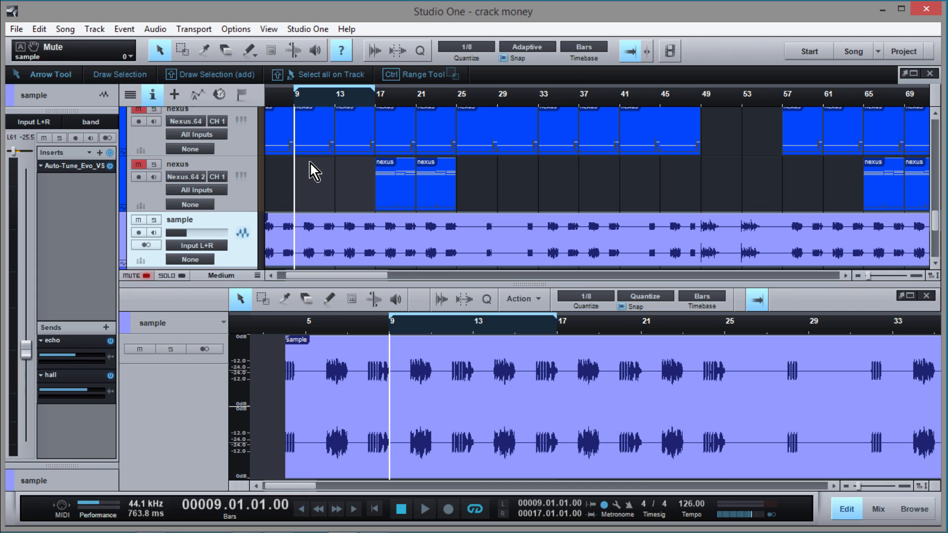
{"action": "key", "text": "space"}
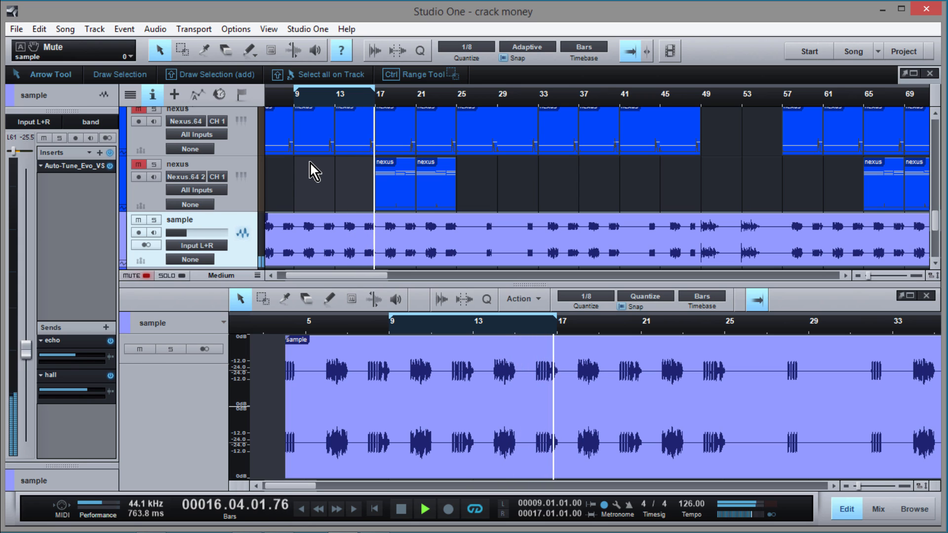
{"action": "key", "text": "space"}
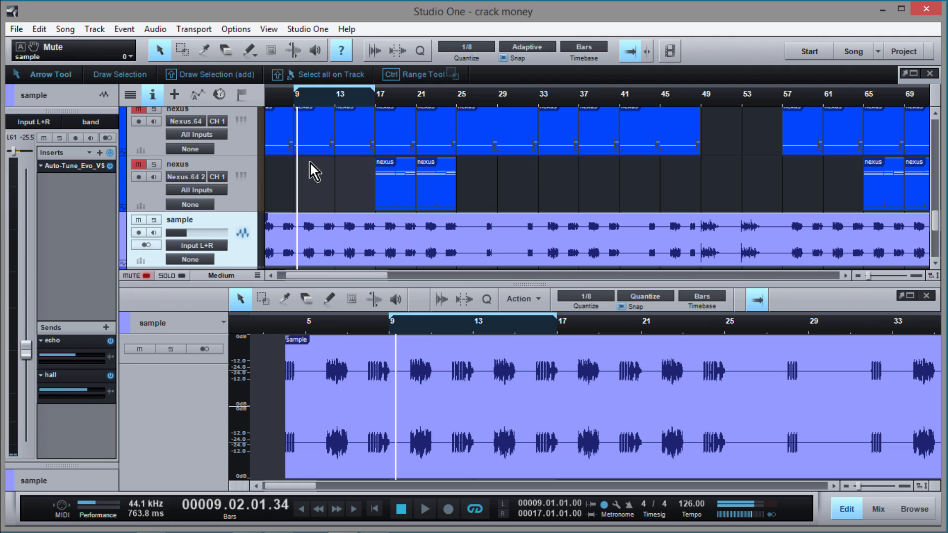
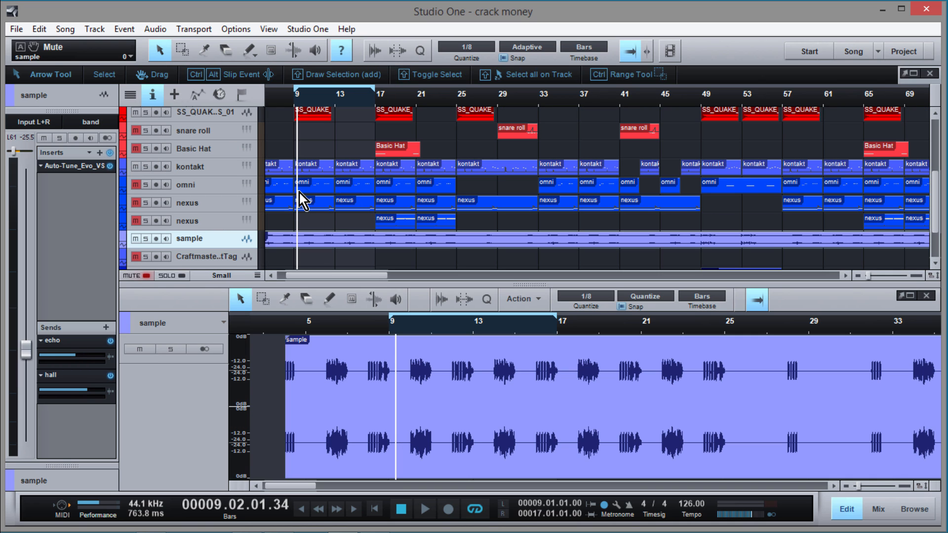
Step: Return the playhead to bar 9 and inspect the kontakt track's REV instrument, closing its window when done
{"action": "left_click_drag", "start_coordinate": [292, 105], "coordinate": [292, 120]}
{"action": "left_click", "coordinate": [300, 106]}
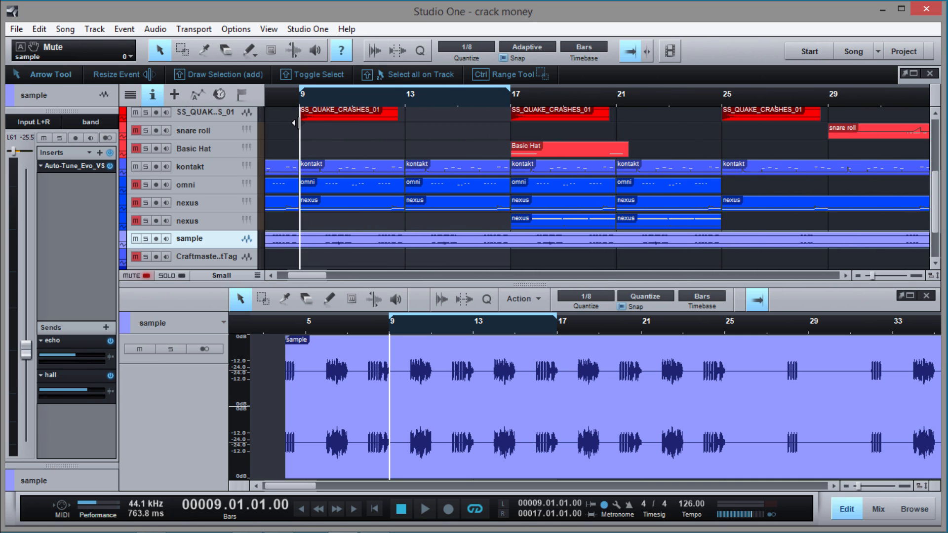
{"action": "left_click", "coordinate": [247, 166]}
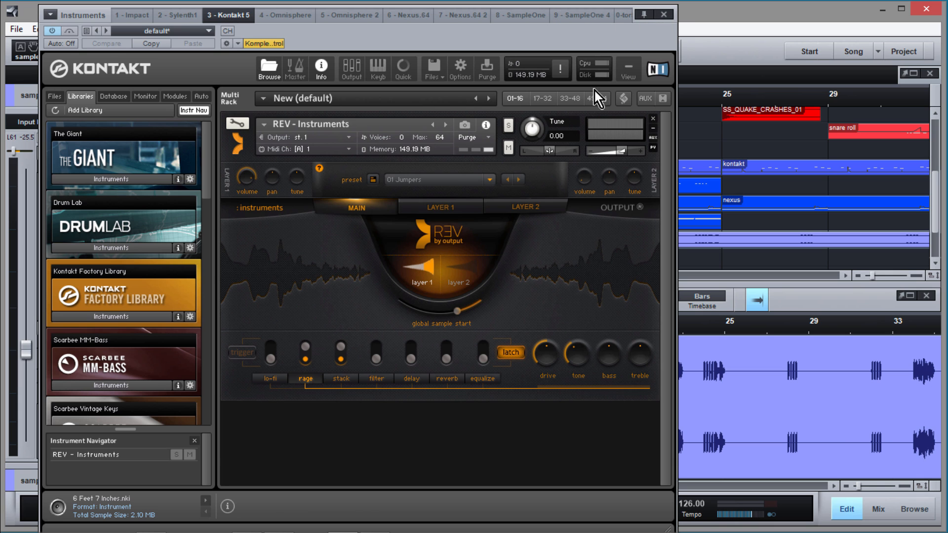
{"action": "left_click_drag", "start_coordinate": [658, 38], "coordinate": [663, 58]}
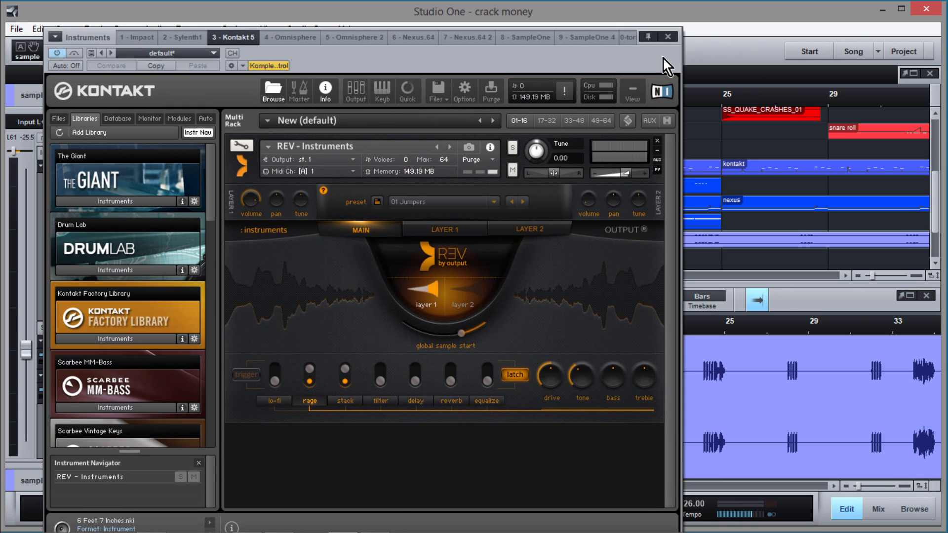
{"action": "left_click", "coordinate": [669, 41]}
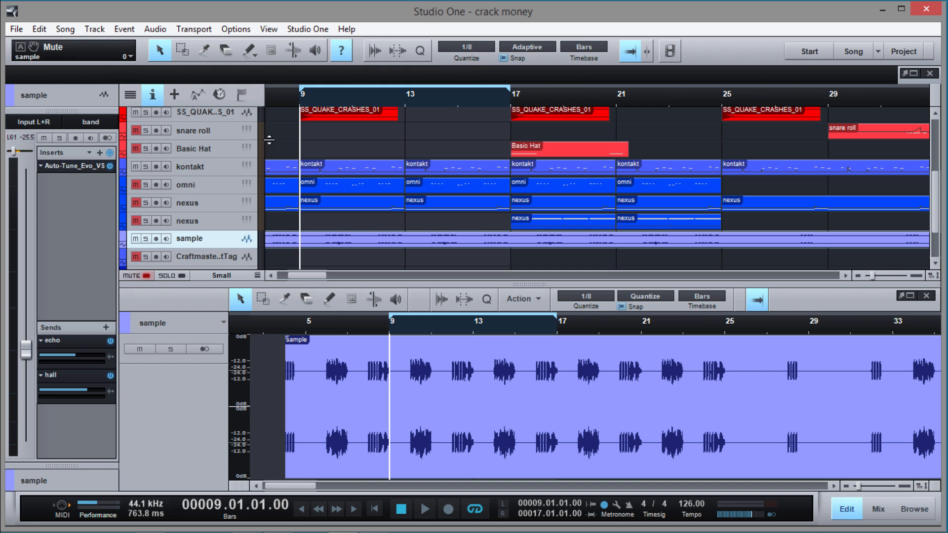
Step: Open the kontakt clip at bar 9 for note editing and shorten the loop so it runs from bar 9 to bar 13
{"action": "left_click", "coordinate": [313, 167]}
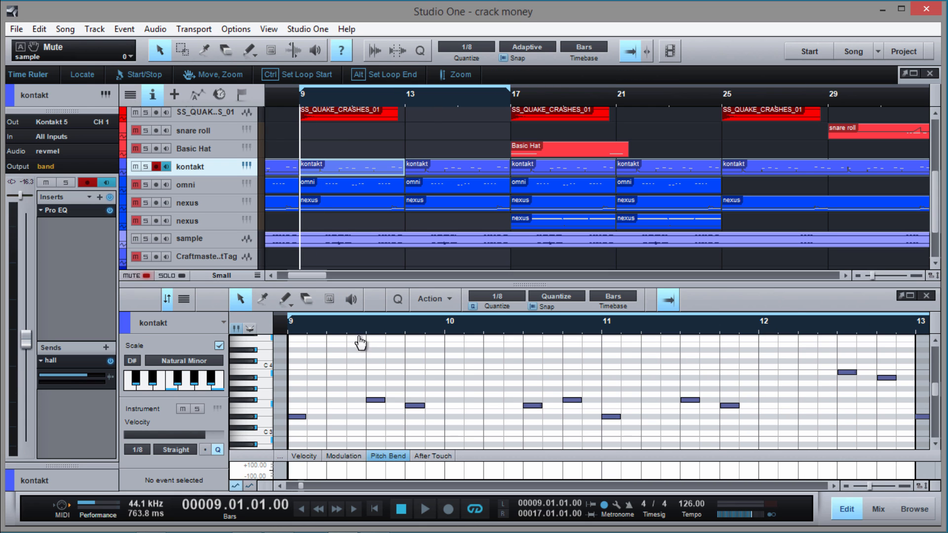
{"action": "left_click_drag", "start_coordinate": [360, 341], "coordinate": [360, 307]}
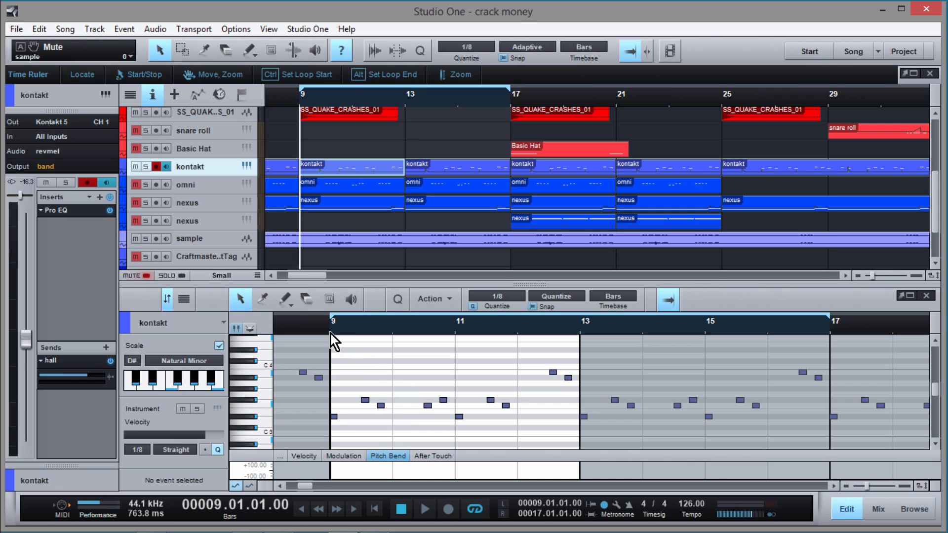
{"action": "key", "text": "space"}
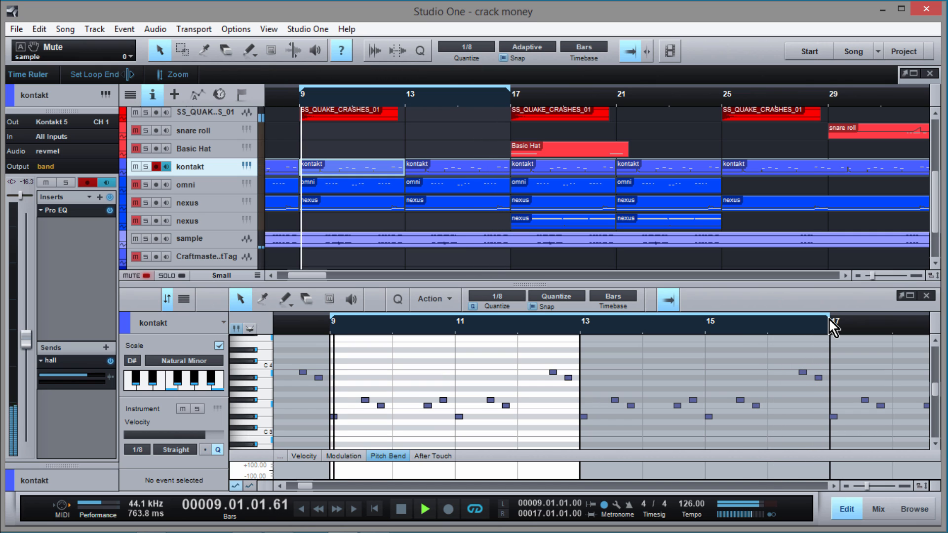
{"action": "key", "text": "space"}
{"action": "left_click_drag", "start_coordinate": [830, 320], "coordinate": [449, 394]}
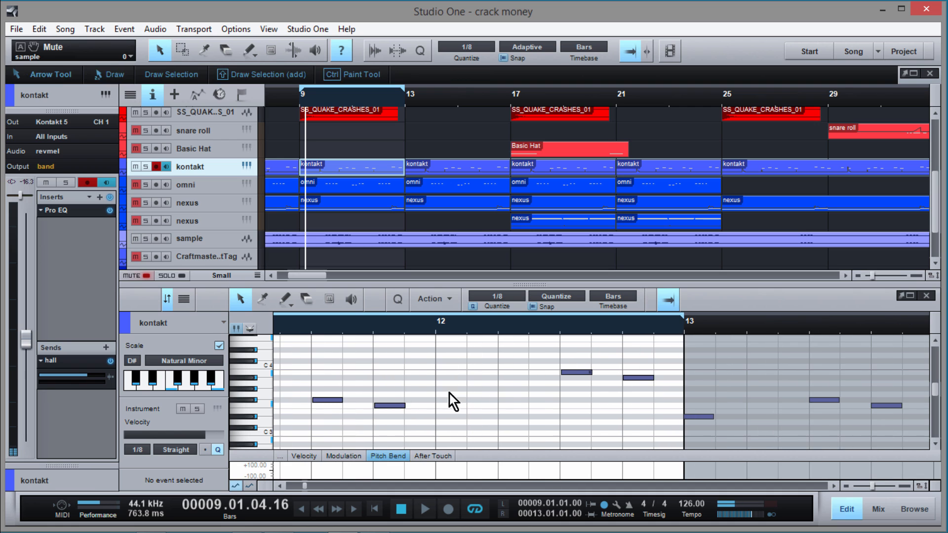
Step: Audition the pitches used by the kontakt melody in bars 9 to 12 on the note editor's piano keyboard
{"action": "left_click", "coordinate": [280, 487]}
{"action": "left_click", "coordinate": [279, 486]}
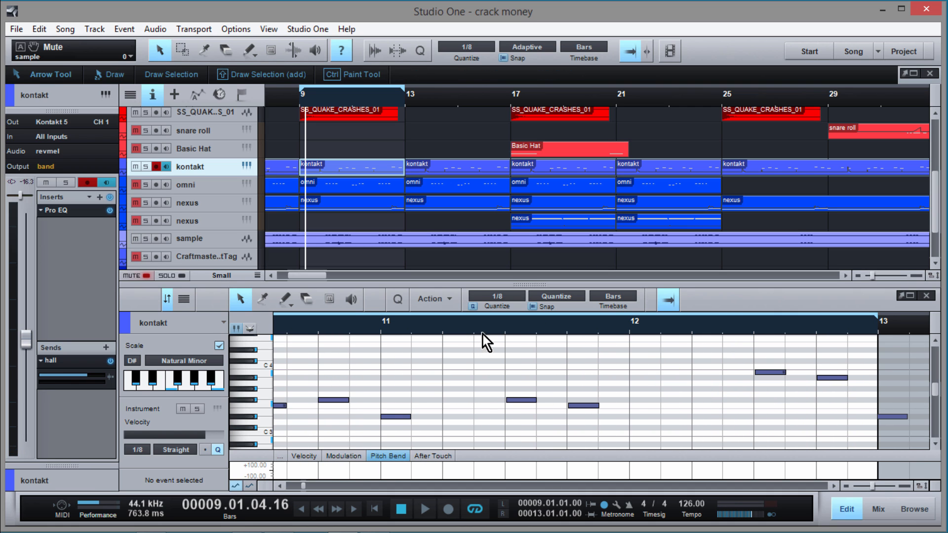
{"action": "left_click_drag", "start_coordinate": [489, 329], "coordinate": [500, 307]}
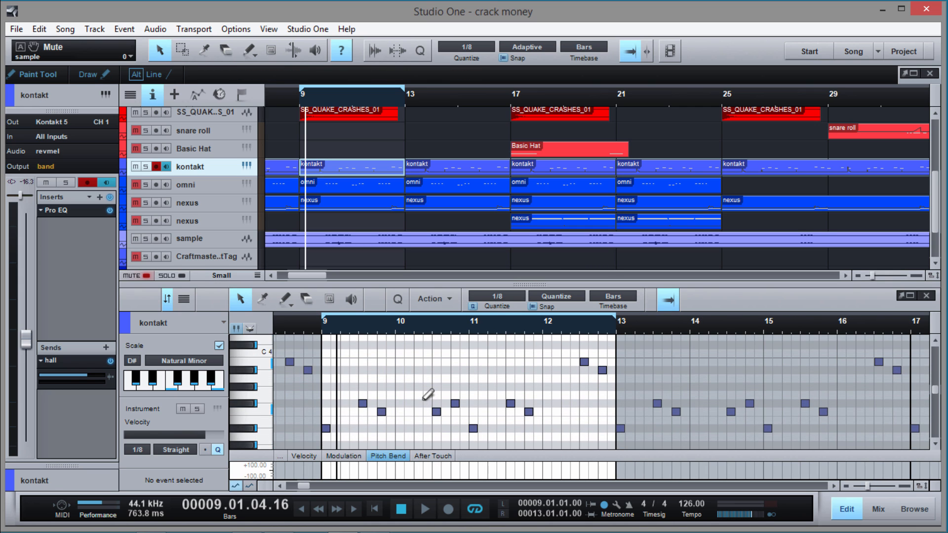
{"action": "left_click_drag", "start_coordinate": [351, 340], "coordinate": [353, 340]}
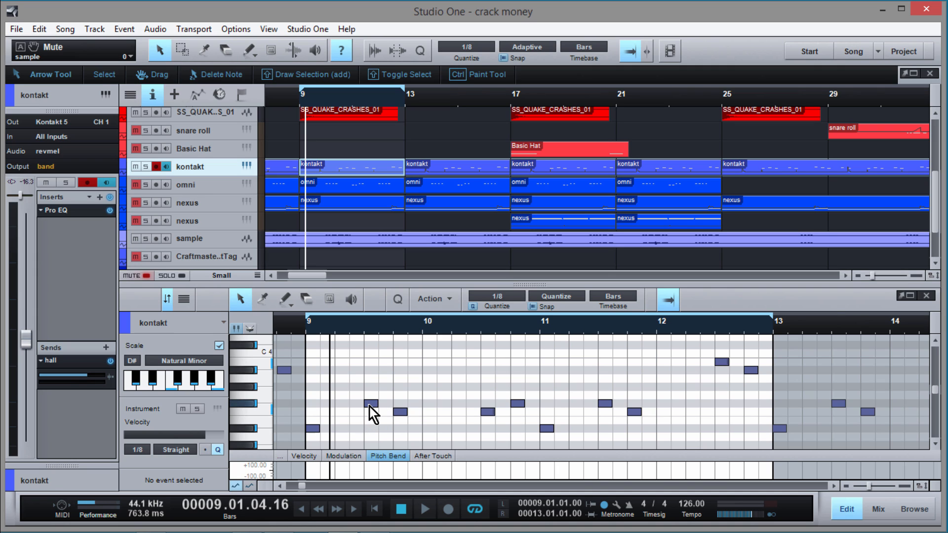
{"action": "left_click", "coordinate": [255, 412]}
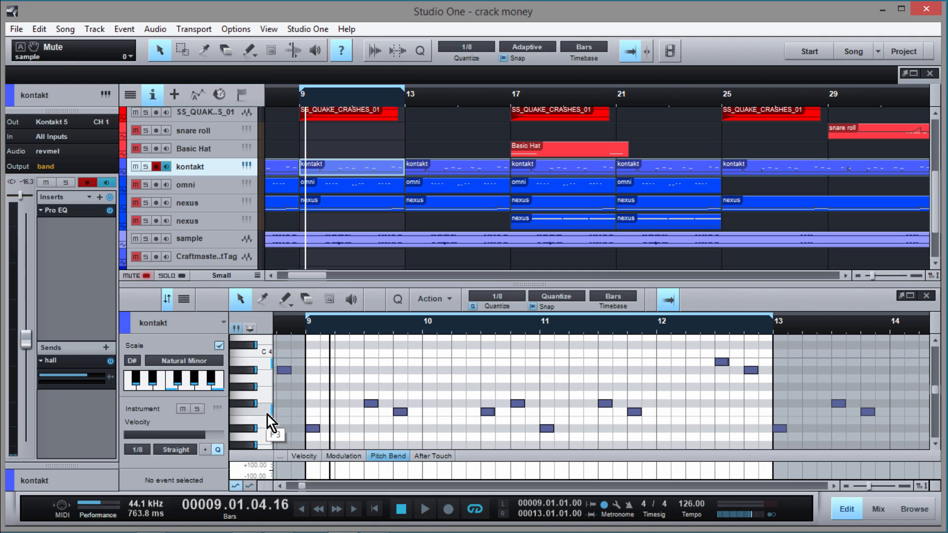
{"action": "left_click", "coordinate": [253, 387]}
{"action": "left_click", "coordinate": [254, 407]}
{"action": "left_click", "coordinate": [254, 390]}
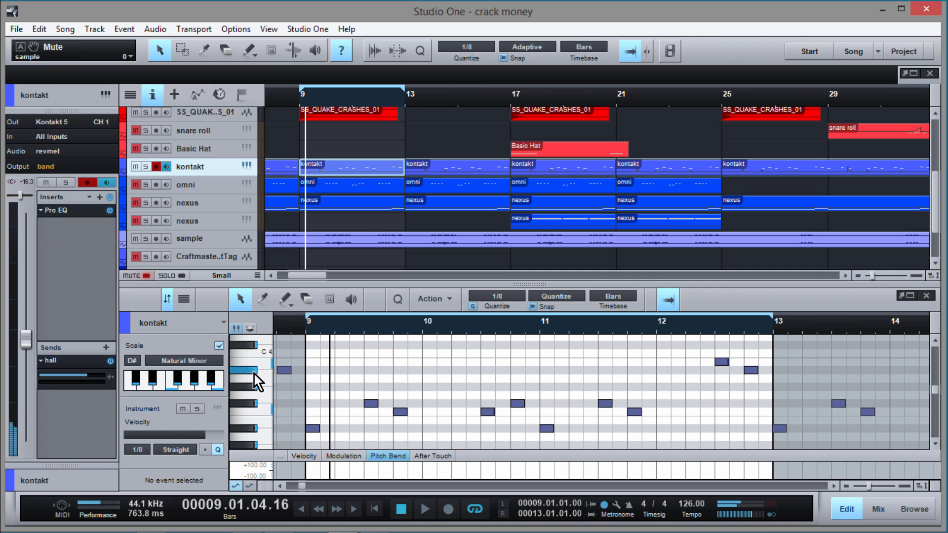
{"action": "left_click", "coordinate": [257, 372]}
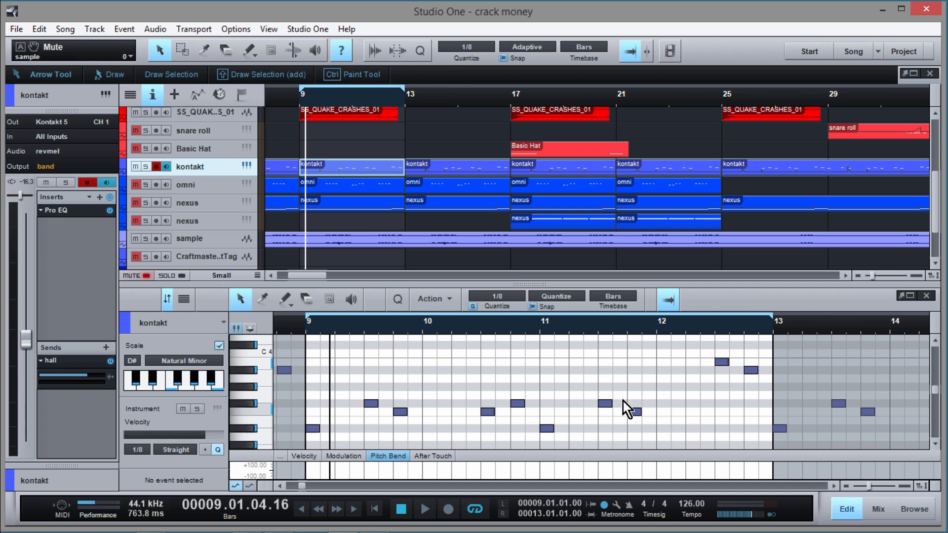
Step: Listen to the looped kontakt melody from bar 9 and stop playback
{"action": "left_click", "coordinate": [303, 330]}
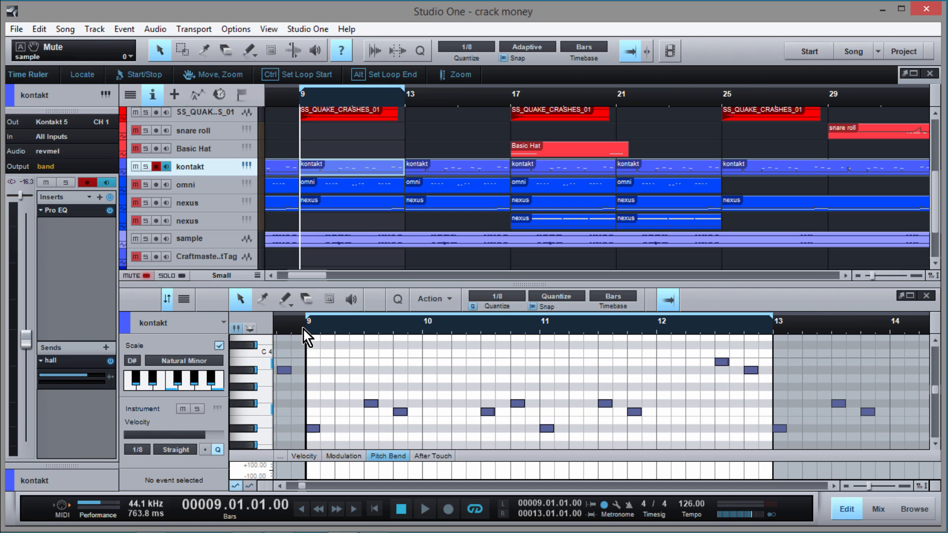
{"action": "key", "text": "space"}
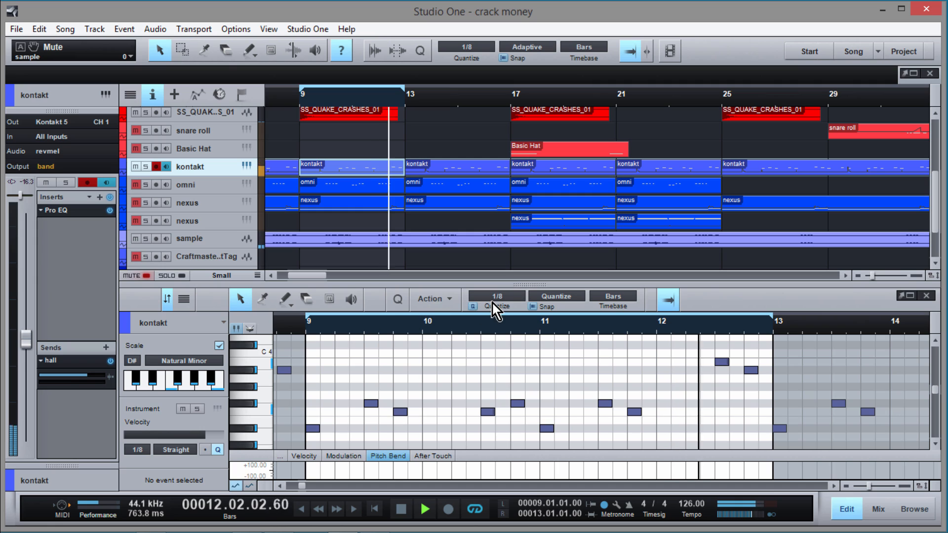
{"action": "key", "text": "space"}
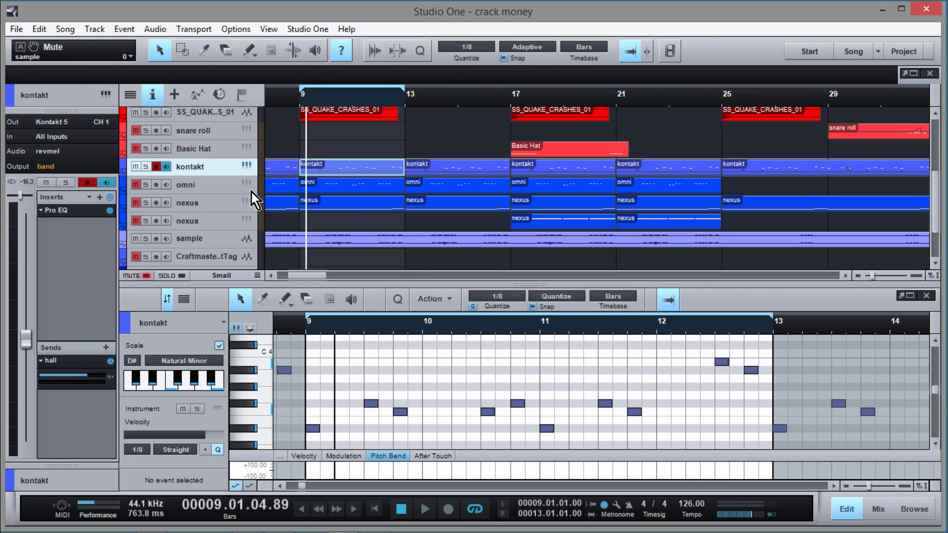
Step: Play the loop from bar 9, add the omni clip to the kontakt clip in an enlarged note editor, and stop playback
{"action": "double_click", "coordinate": [301, 103]}
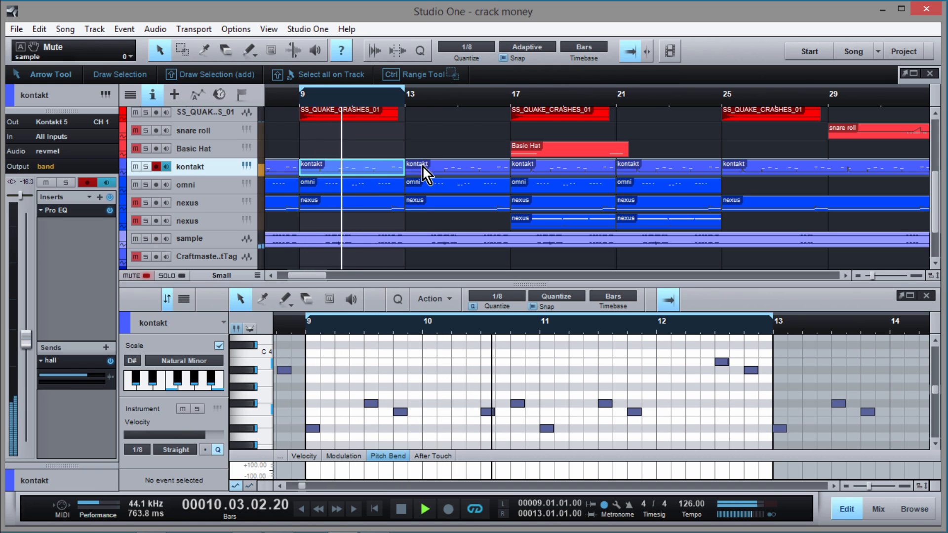
{"action": "left_click", "coordinate": [351, 184]}
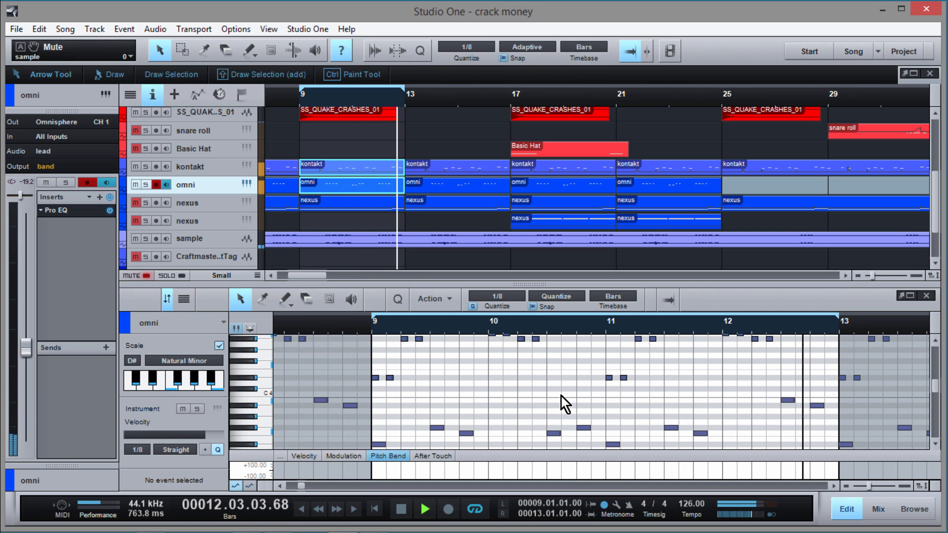
{"action": "scroll", "coordinate": [562, 396], "scroll_direction": "up", "scroll_amount": 2}
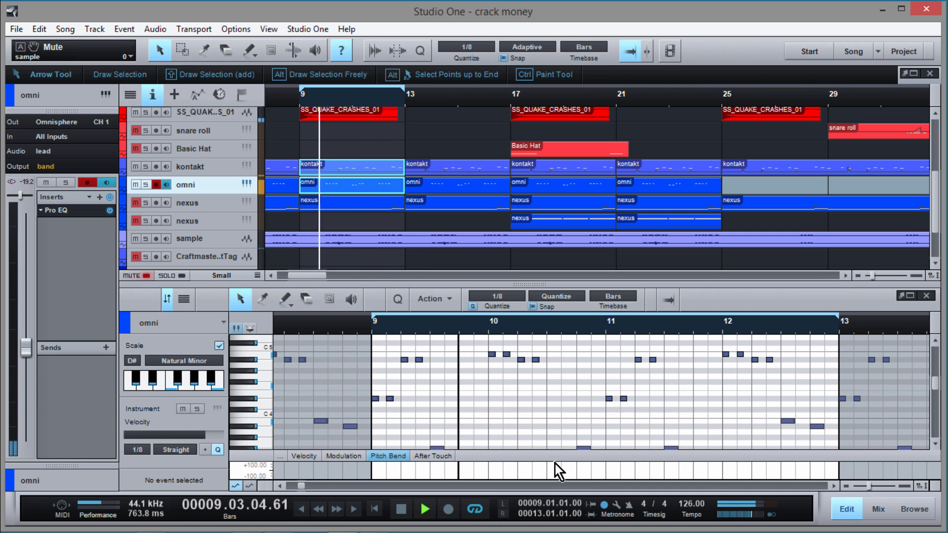
{"action": "left_click_drag", "start_coordinate": [528, 284], "coordinate": [526, 187]}
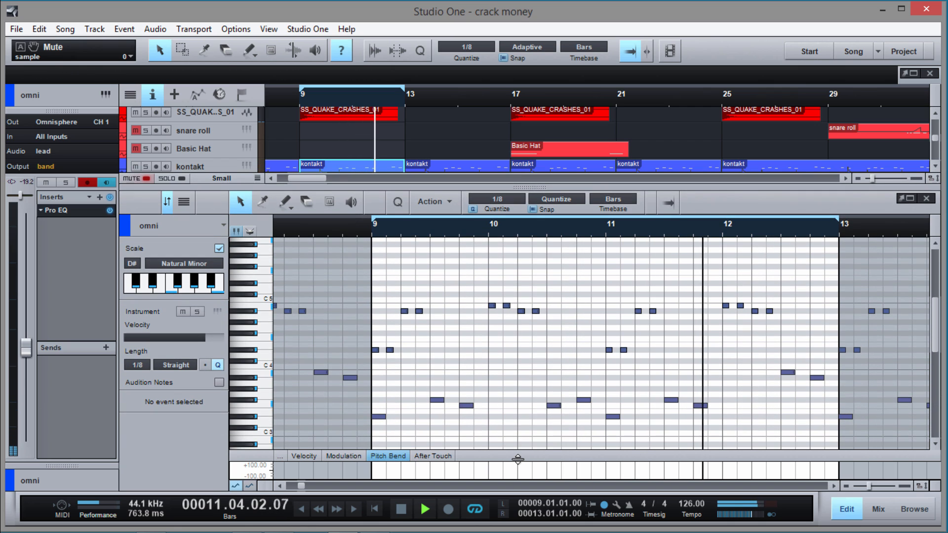
{"action": "key", "text": "space"}
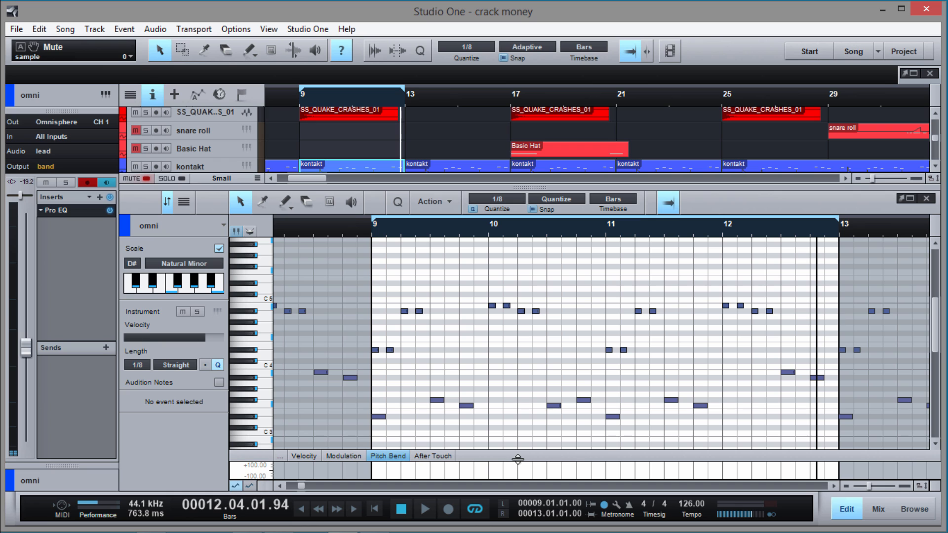
Step: Delete the repeated upper omni notes in bars 9 and 10, keeping the D#4 and upper note in bar 9 and the first B4 in bar 10
{"action": "left_click_drag", "start_coordinate": [430, 380], "coordinate": [384, 352]}
{"action": "key", "text": "Delete"}
{"action": "left_click_drag", "start_coordinate": [428, 321], "coordinate": [416, 309]}
{"action": "key", "text": "Delete"}
{"action": "left_click", "coordinate": [510, 309]}
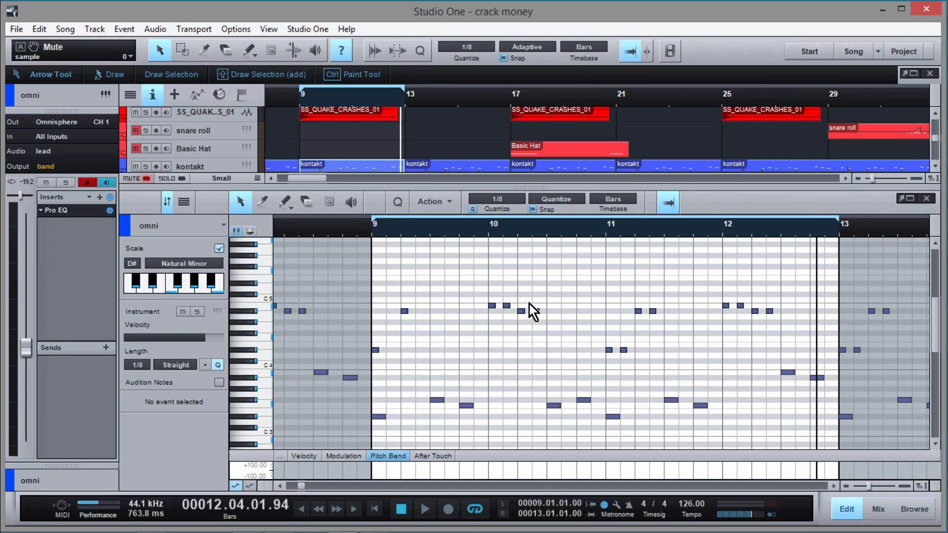
{"action": "mouse_move", "coordinate": [511, 314]}
{"action": "left_mouse_down"}
{"action": "mouse_move", "coordinate": [544, 320]}
{"action": "mouse_move", "coordinate": [516, 309]}
{"action": "left_mouse_up"}
{"action": "key", "text": "Delete"}
{"action": "key", "text": "Delete"}
Step: Delete the extra upper omni notes in bar 11 except the opening D#4, and all four upper notes in bar 12
{"action": "left_click_drag", "start_coordinate": [604, 354], "coordinate": [635, 306]}
{"action": "key", "text": "Delete"}
{"action": "key", "text": "Delete"}
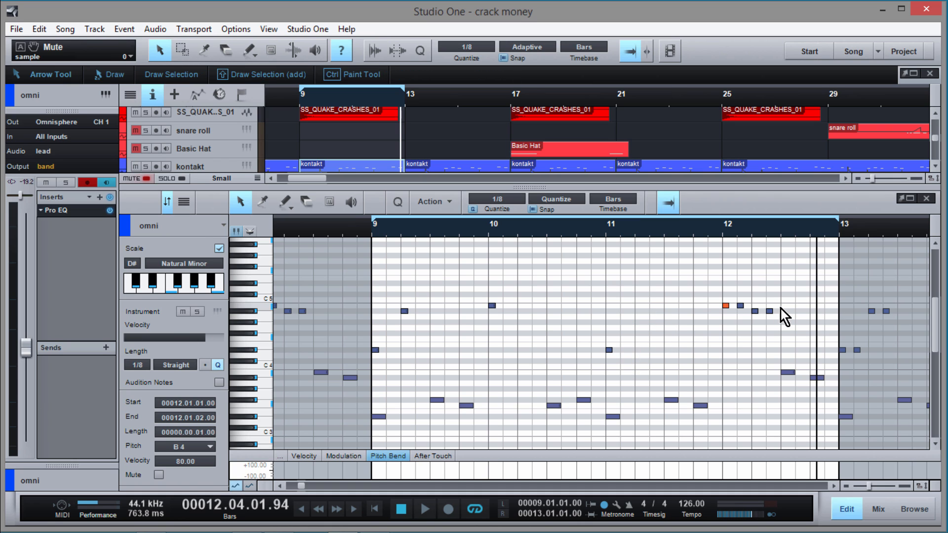
{"action": "left_click", "coordinate": [783, 323]}
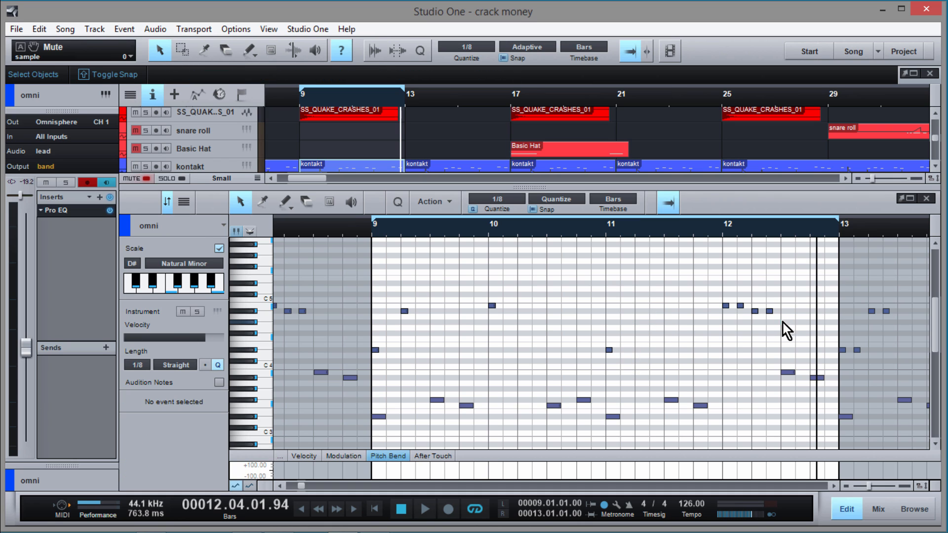
{"action": "left_click_drag", "start_coordinate": [726, 300], "coordinate": [725, 300]}
{"action": "key", "text": "Delete"}
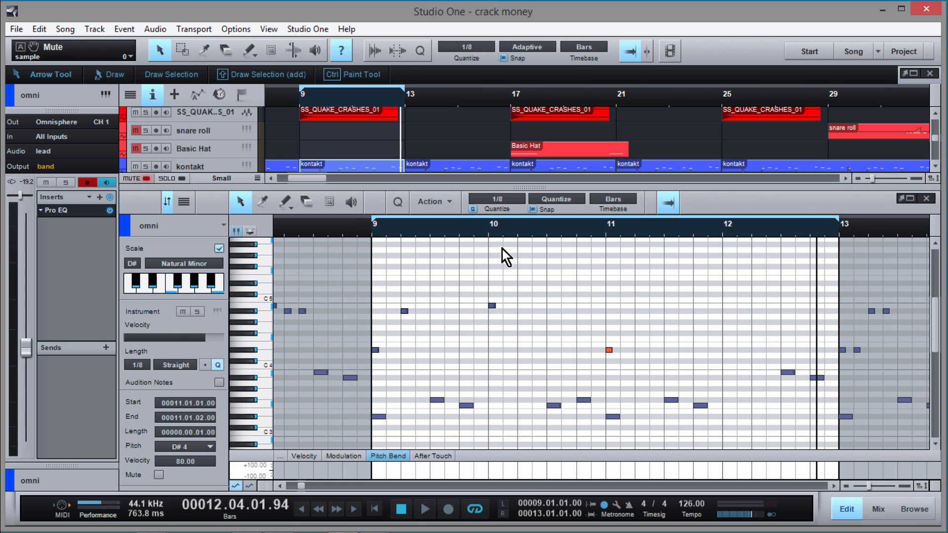
Step: Compare the thinned omni notes in bars 9 to 12 with the neighbouring bars and bring the instrument tracks back into the arrangement
{"action": "double_click", "coordinate": [497, 185]}
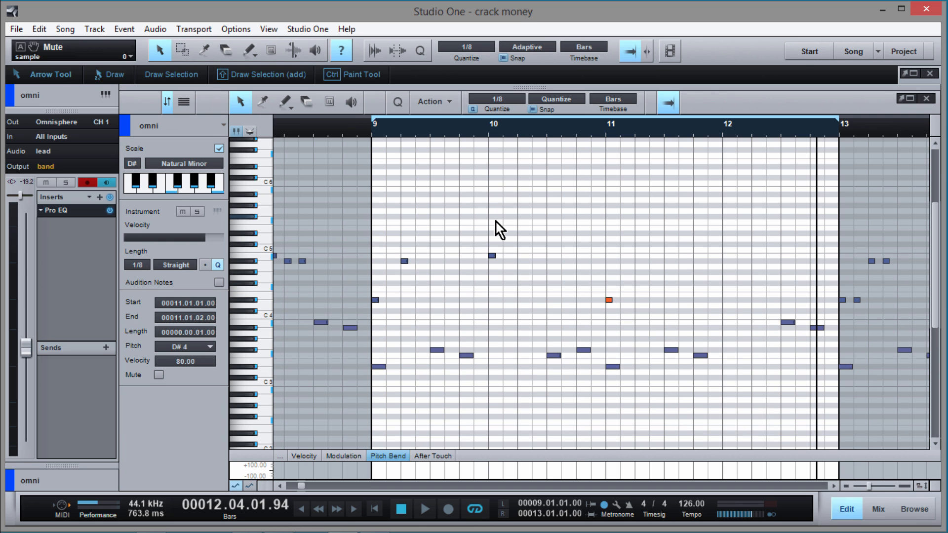
{"action": "left_click_drag", "start_coordinate": [508, 92], "coordinate": [489, 146]}
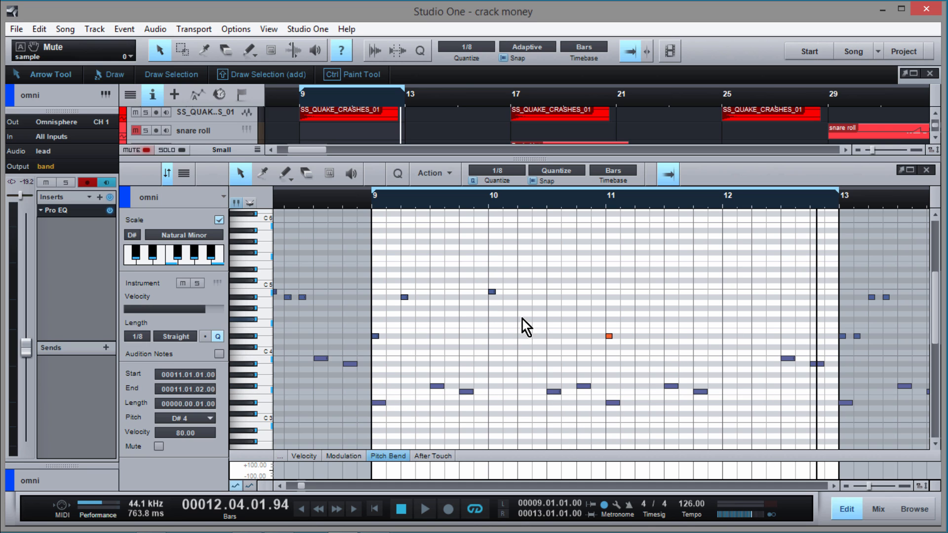
{"action": "mouse_move", "coordinate": [651, 199]}
{"action": "left_mouse_down"}
{"action": "mouse_move", "coordinate": [649, 208]}
{"action": "mouse_move", "coordinate": [647, 192]}
{"action": "left_mouse_up"}
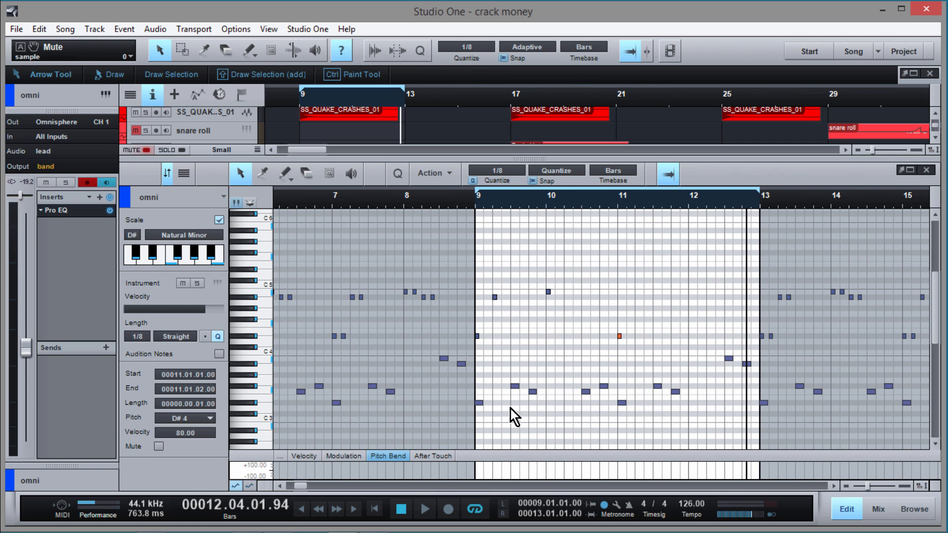
{"action": "left_click_drag", "start_coordinate": [587, 159], "coordinate": [587, 273]}
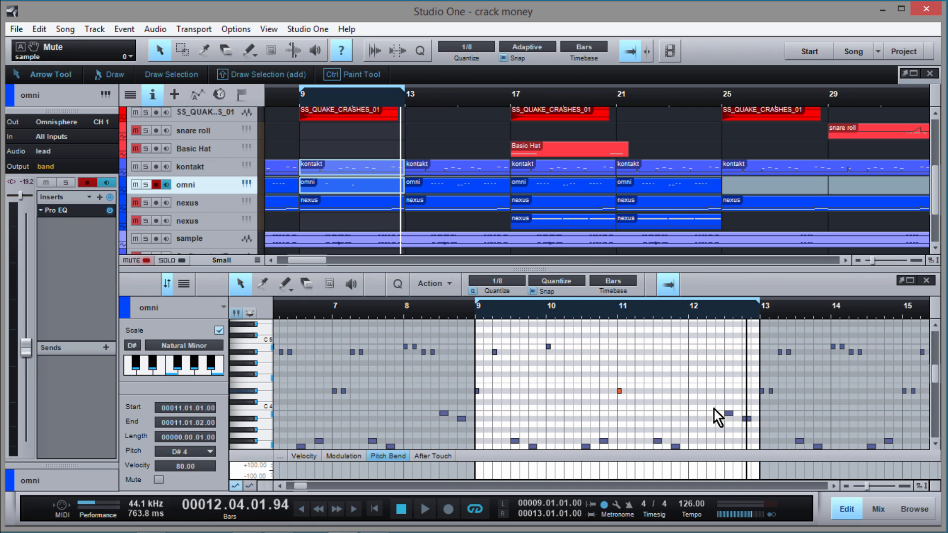
{"action": "left_click_drag", "start_coordinate": [302, 488], "coordinate": [309, 490]}
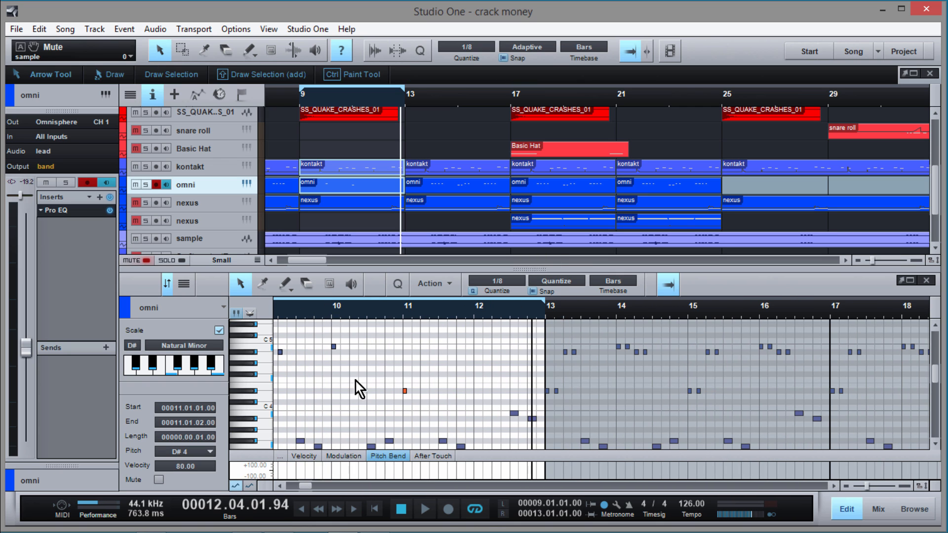
Step: Select the kontakt and omni clips in bars 9 to 12 together for note editing and colour the omni track light green
{"action": "left_click", "coordinate": [369, 167]}
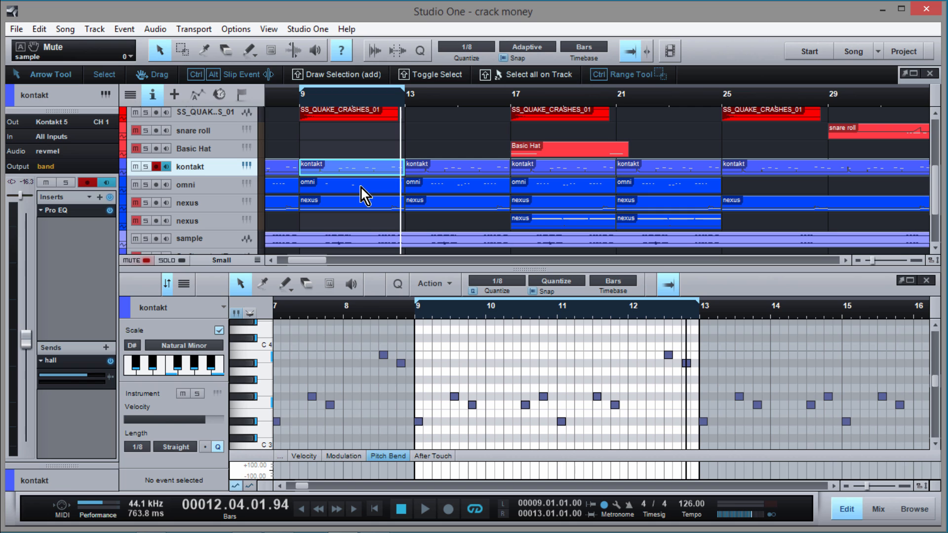
{"action": "left_click", "coordinate": [361, 186]}
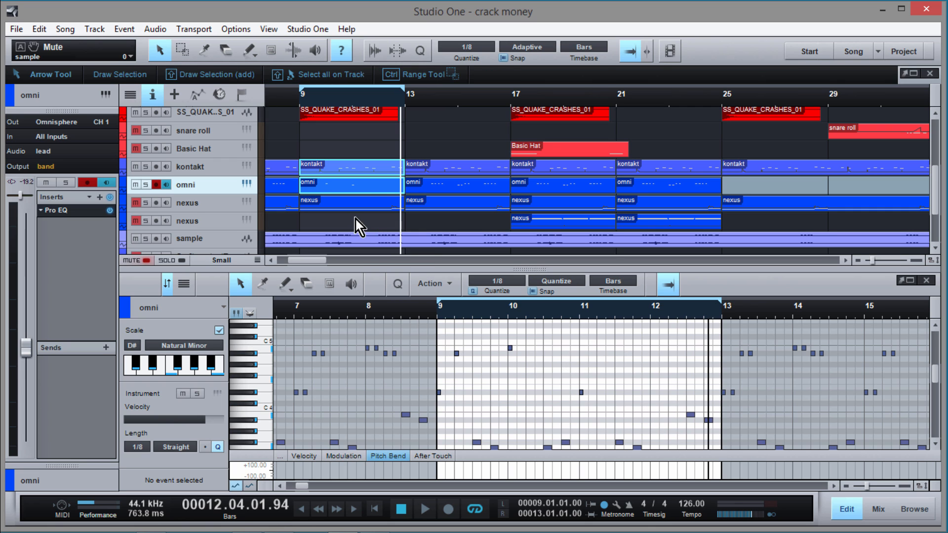
{"action": "left_click", "coordinate": [126, 182]}
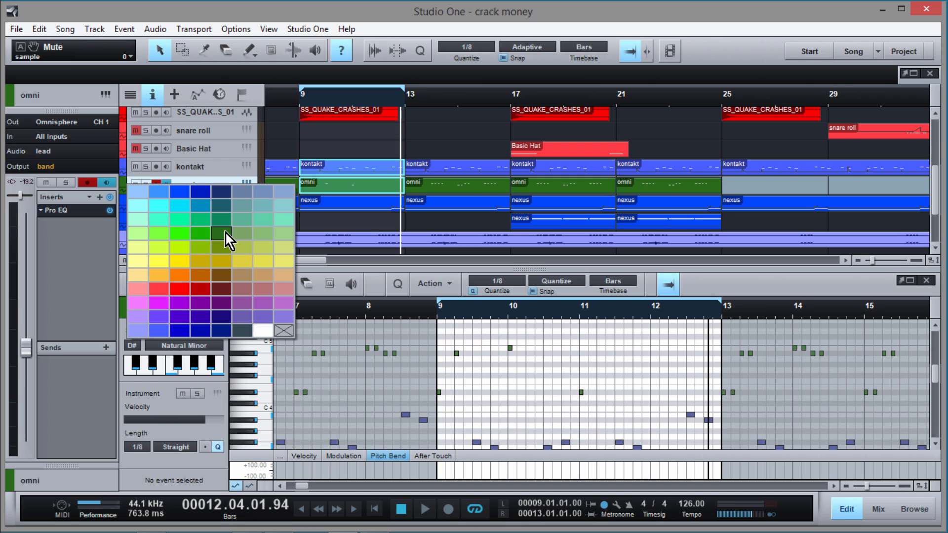
{"action": "left_click", "coordinate": [148, 234]}
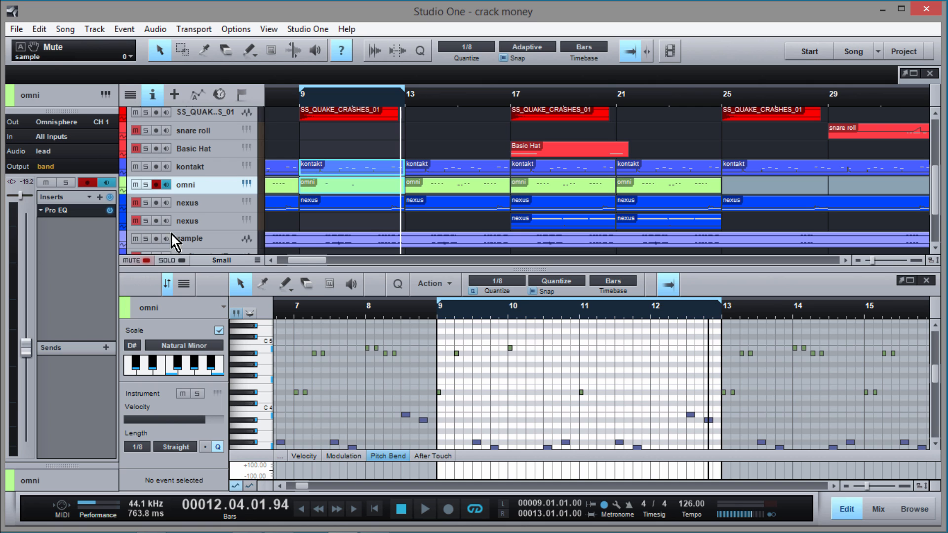
Step: Enlarge the note editor over most of the arrangement and shorten the loop so it ends at bar 11
{"action": "scroll", "coordinate": [570, 321], "scroll_direction": "up", "scroll_amount": 4}
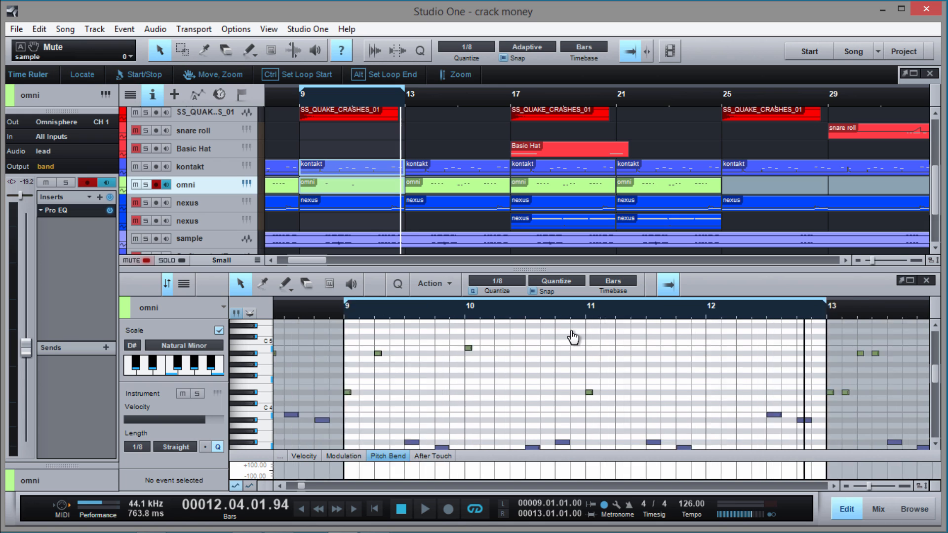
{"action": "scroll", "coordinate": [529, 381], "scroll_direction": "down", "scroll_amount": 2}
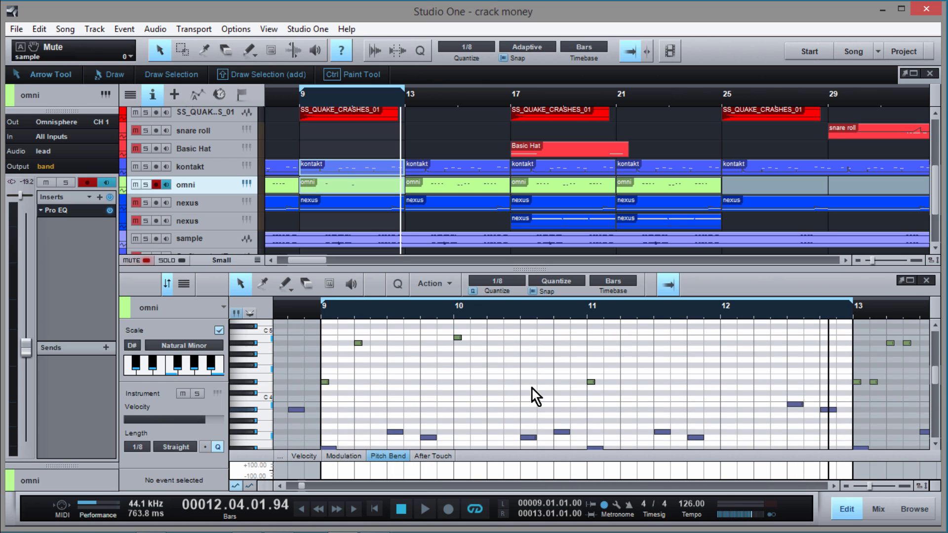
{"action": "scroll", "coordinate": [532, 389], "scroll_direction": "down", "scroll_amount": 1}
{"action": "scroll", "coordinate": [524, 372], "scroll_direction": "down", "scroll_amount": 3}
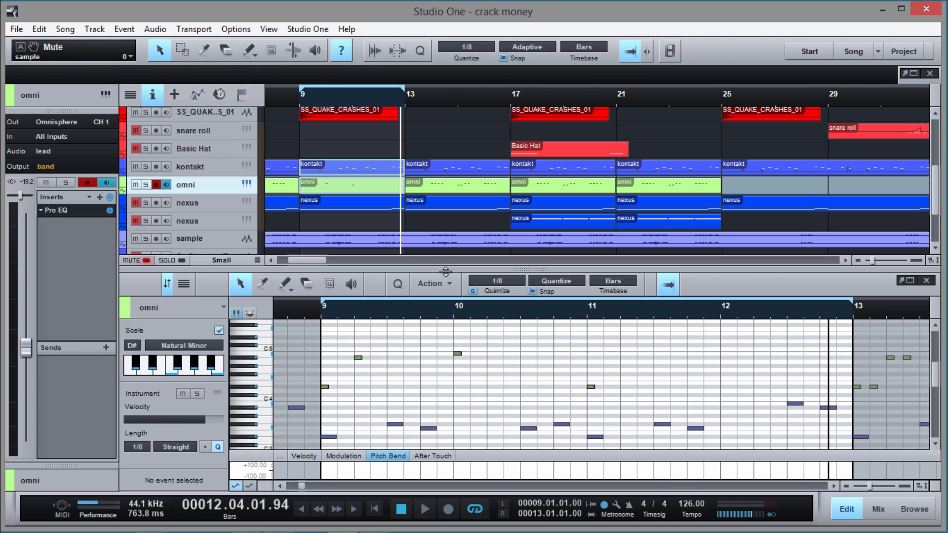
{"action": "left_click_drag", "start_coordinate": [446, 272], "coordinate": [449, 125]}
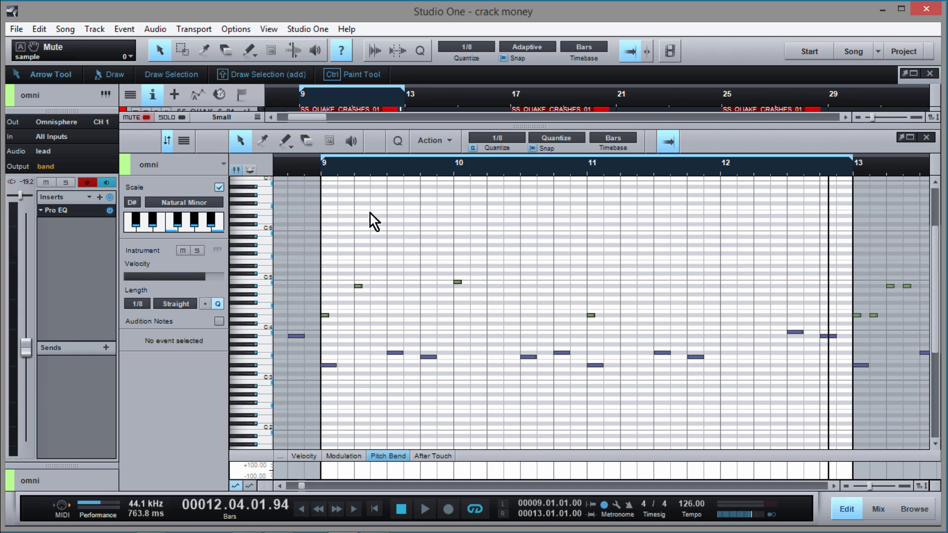
{"action": "left_click", "coordinate": [672, 143]}
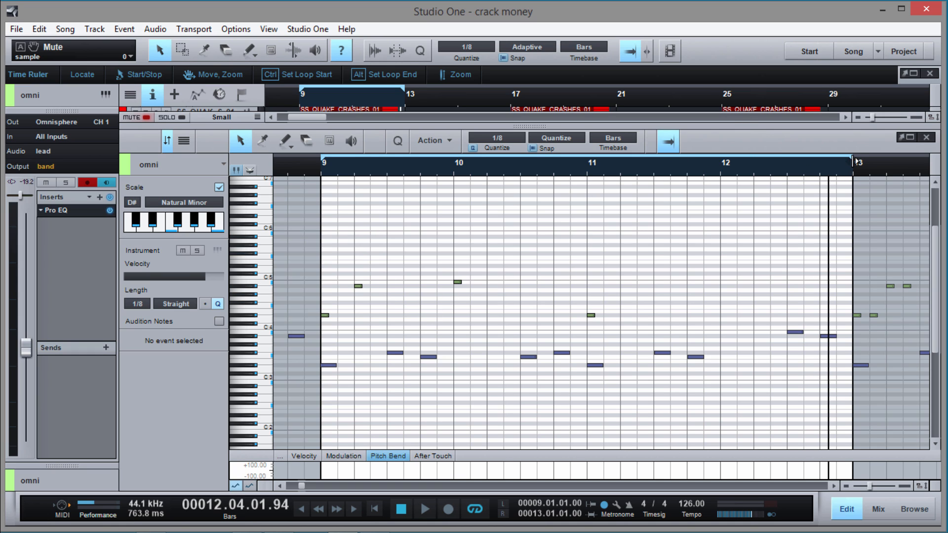
{"action": "left_click_drag", "start_coordinate": [854, 161], "coordinate": [591, 203]}
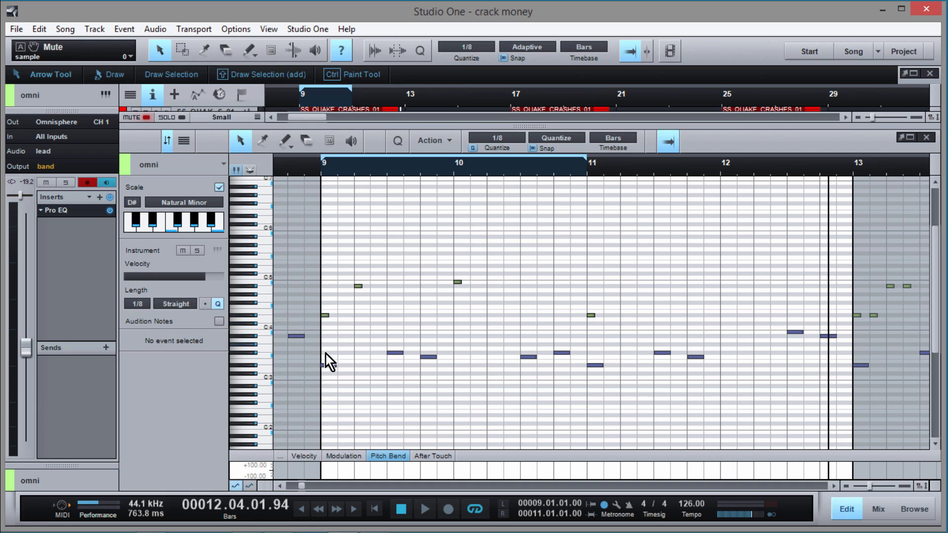
Step: Check the pitch of the first omni note in bar 9 and play the loop from bar 9
{"action": "left_click", "coordinate": [325, 315]}
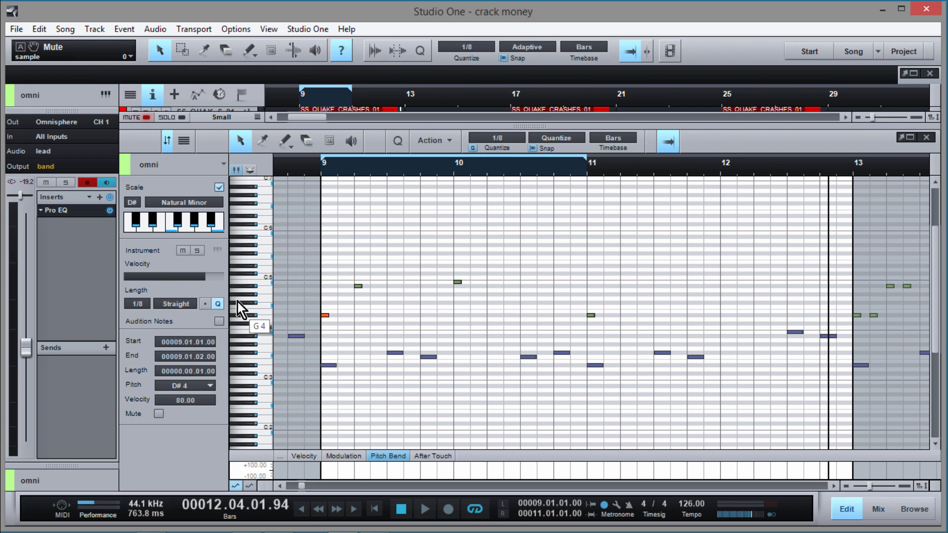
{"action": "left_click", "coordinate": [322, 173]}
{"action": "key", "text": "space"}
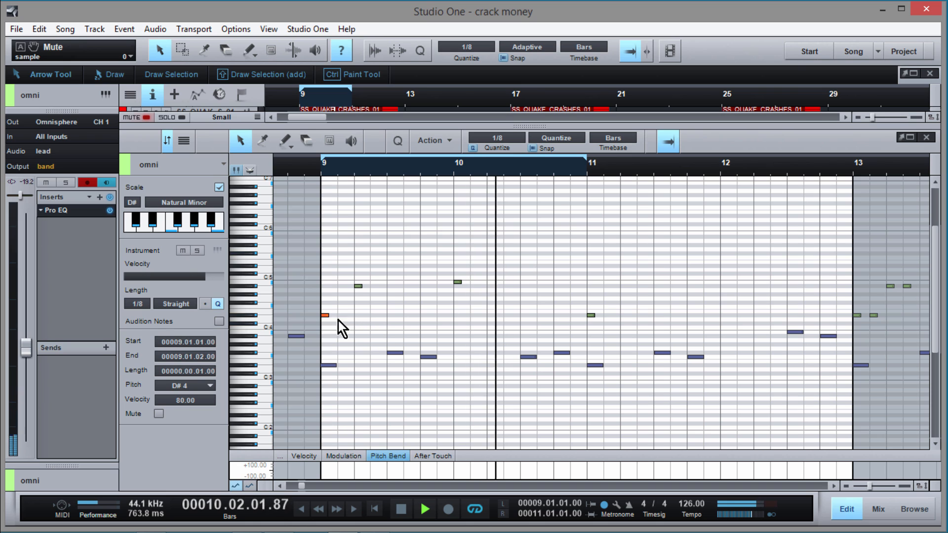
Step: Lengthen the three omni notes in bars 9 and 10 and the D#4 in bar 11 to 1/8 each, and save the song
{"action": "left_click_drag", "start_coordinate": [487, 297], "coordinate": [319, 271]}
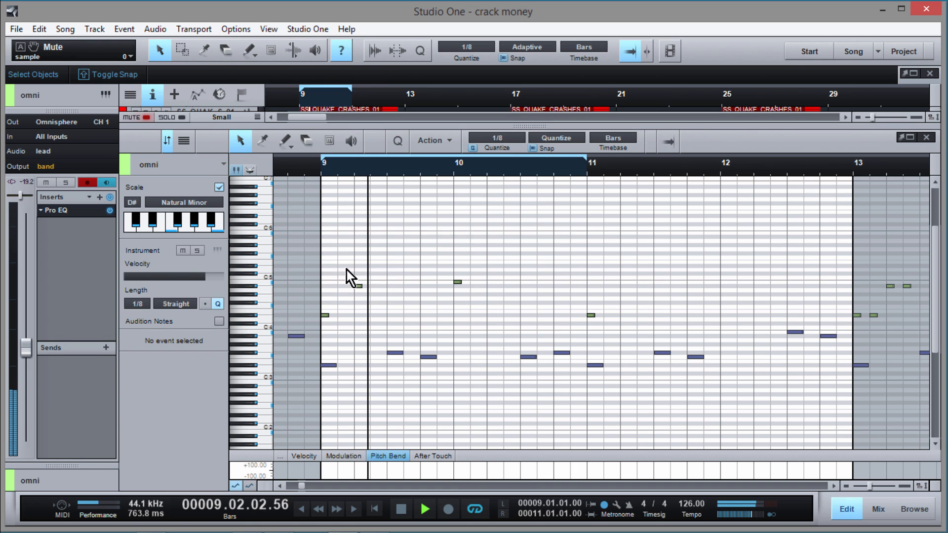
{"action": "left_click_drag", "start_coordinate": [496, 325], "coordinate": [314, 255]}
{"action": "left_click_drag", "start_coordinate": [329, 317], "coordinate": [332, 320]}
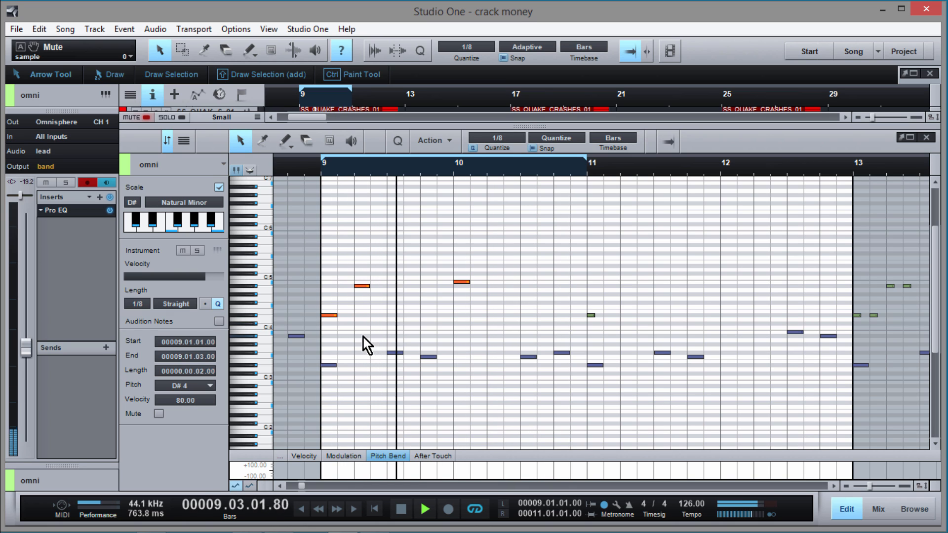
{"action": "key", "text": "space"}
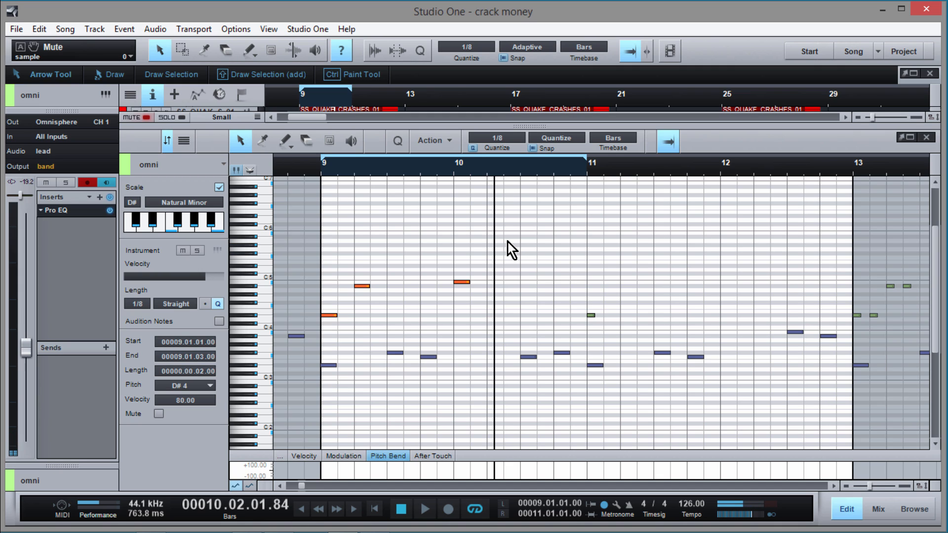
{"action": "key", "text": "ctrl+s"}
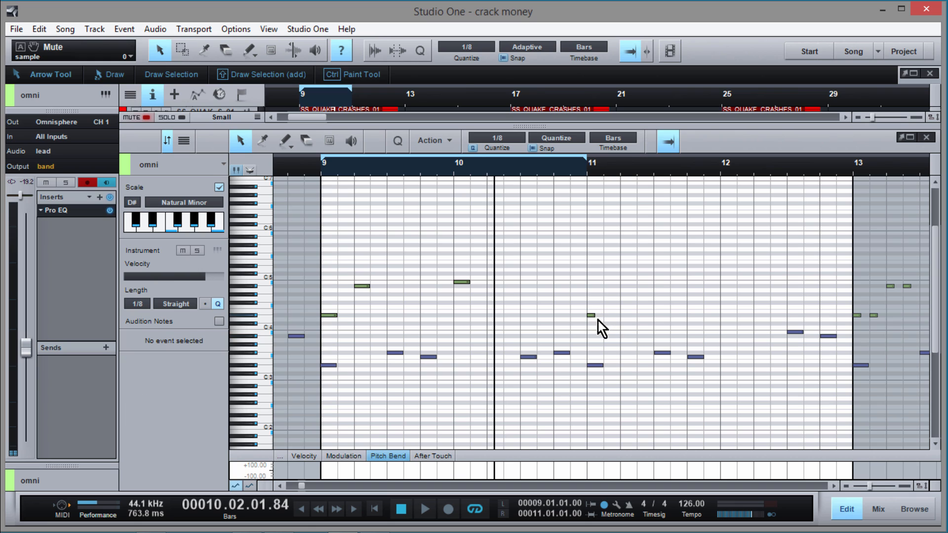
{"action": "left_click_drag", "start_coordinate": [595, 316], "coordinate": [603, 316]}
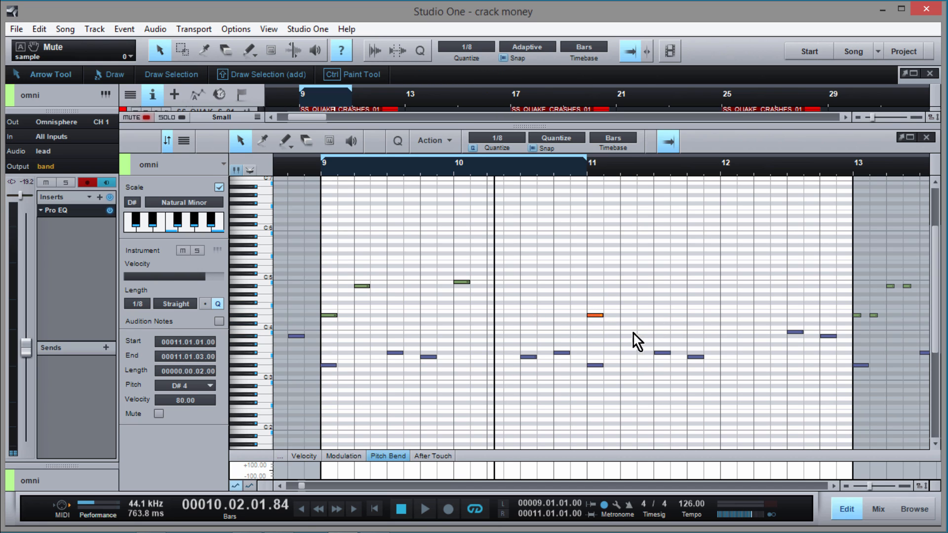
Step: Reduce the note editor's height to bring the kontakt and omni tracks back into the arrangement, with bars 9 to 13 in the editor
{"action": "scroll", "coordinate": [692, 176], "scroll_direction": "up", "scroll_amount": 3}
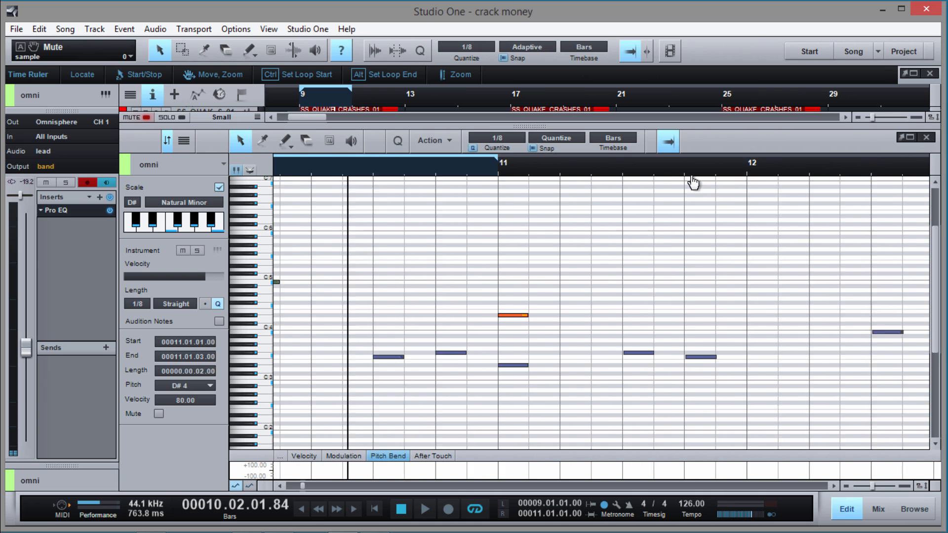
{"action": "scroll", "coordinate": [693, 168], "scroll_direction": "down", "scroll_amount": 5}
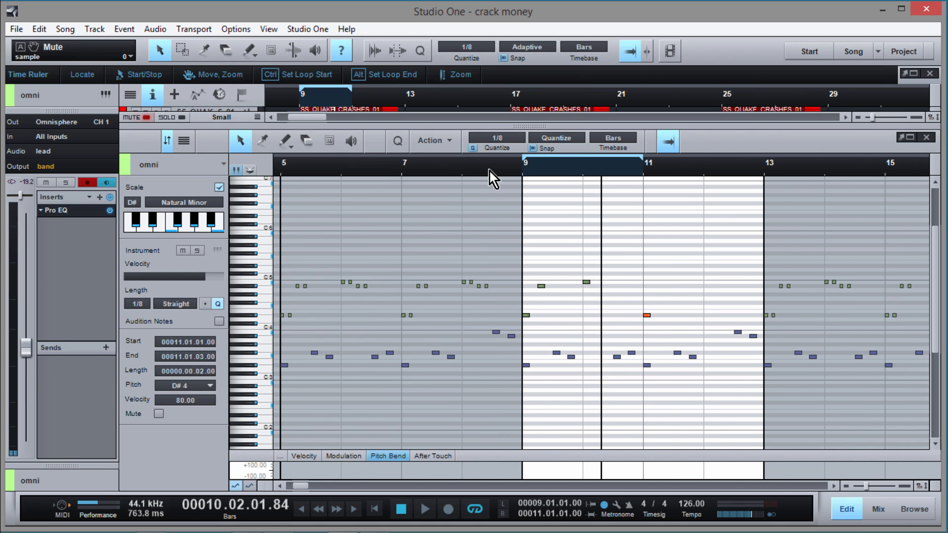
{"action": "left_click_drag", "start_coordinate": [476, 126], "coordinate": [475, 211]}
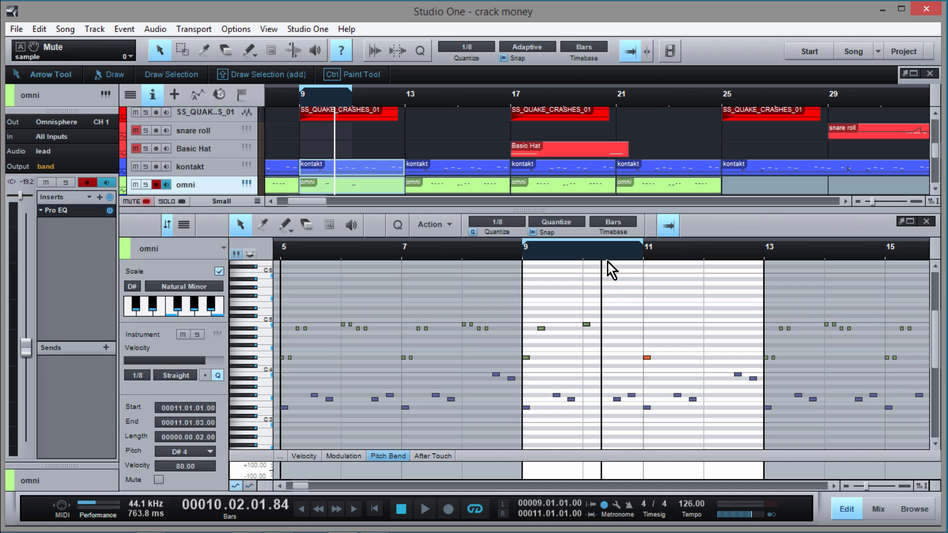
{"action": "left_click", "coordinate": [606, 276]}
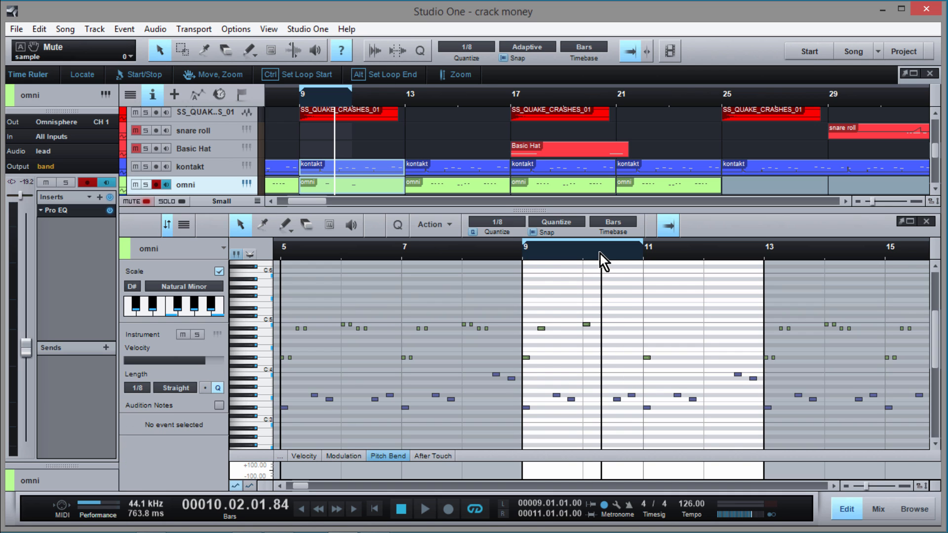
{"action": "left_click_drag", "start_coordinate": [599, 253], "coordinate": [601, 283]}
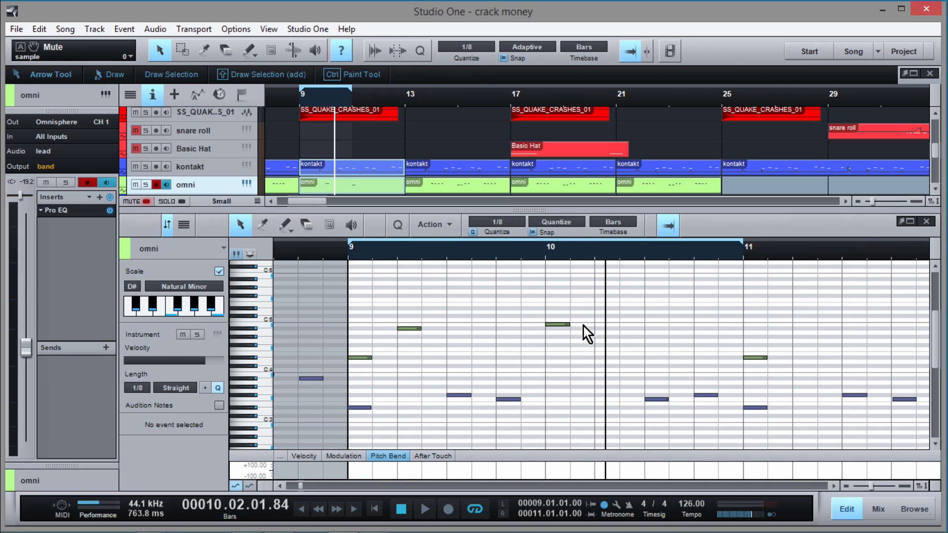
{"action": "left_click_drag", "start_coordinate": [514, 251], "coordinate": [535, 238]}
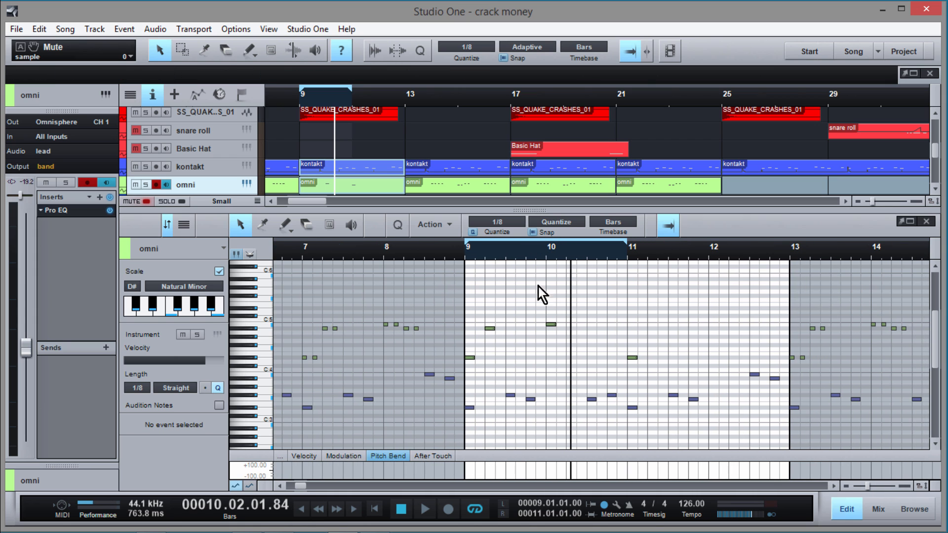
Step: Add a 1/8 omni A#4 note in bar 10 and, after a test playback, move it to start at 00010.02.01.00
{"action": "left_click", "coordinate": [562, 329]}
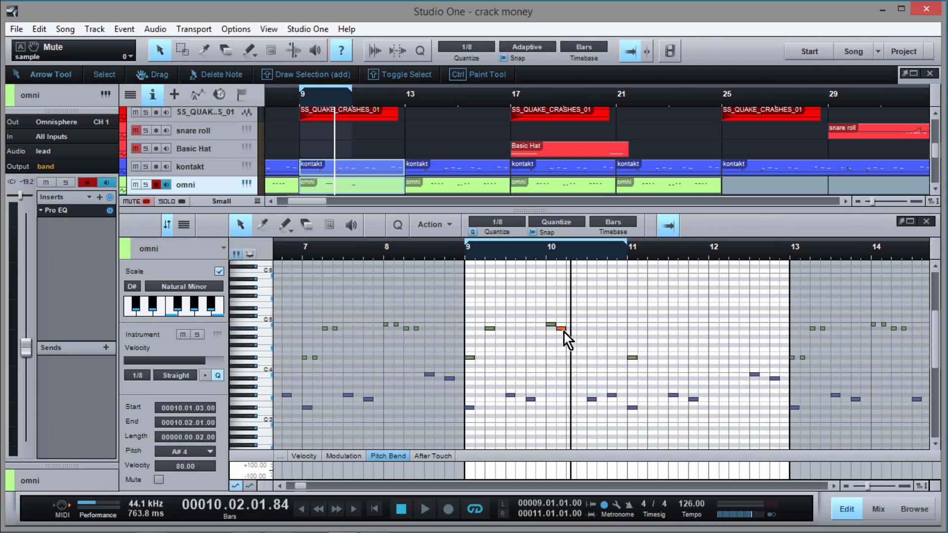
{"action": "double_click", "coordinate": [467, 253]}
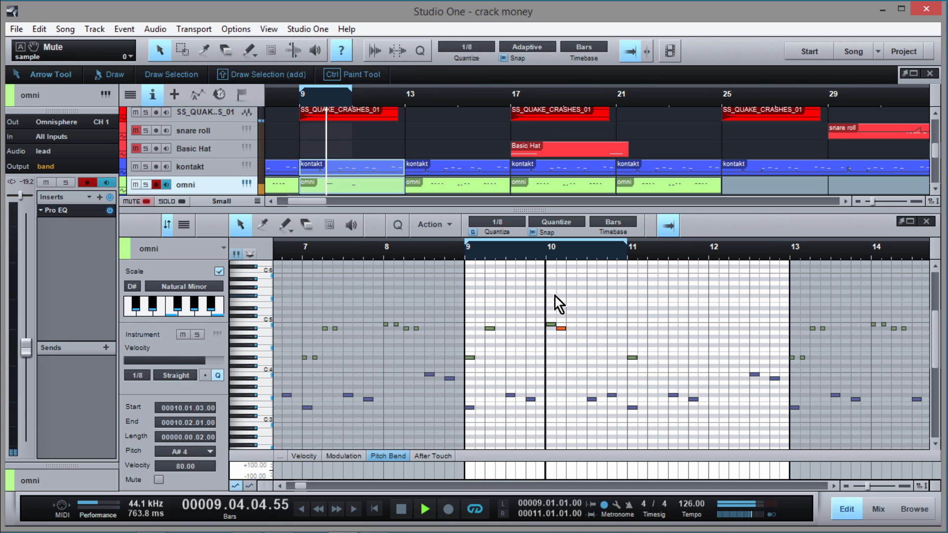
{"action": "key", "text": "space"}
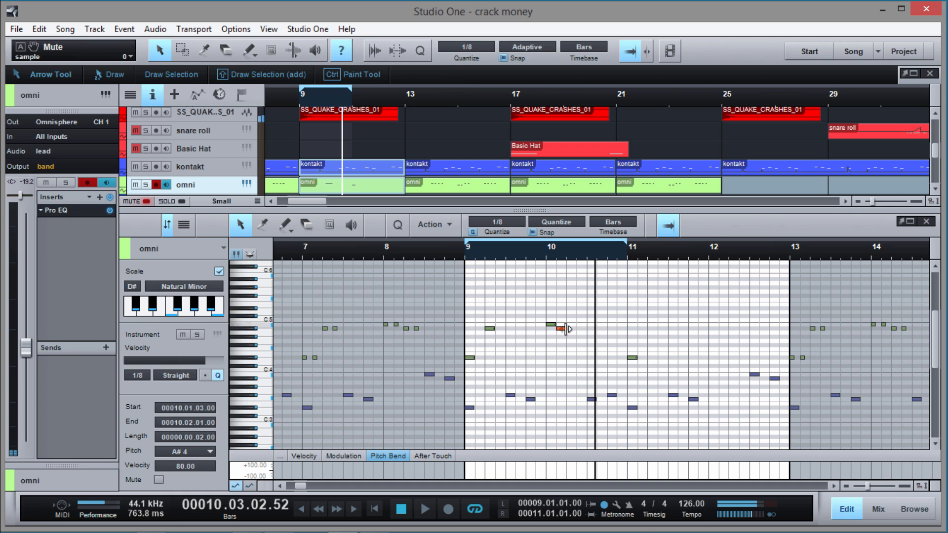
{"action": "left_click_drag", "start_coordinate": [562, 330], "coordinate": [572, 329]}
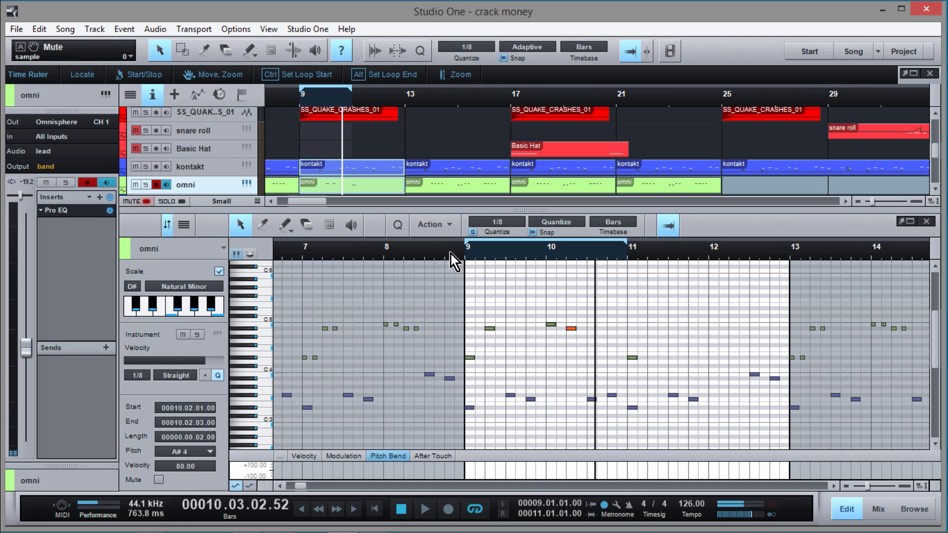
Step: Play the loop from bar 9 to hear the added A#4 against the kontakt notes, and stop playback
{"action": "left_click", "coordinate": [467, 258]}
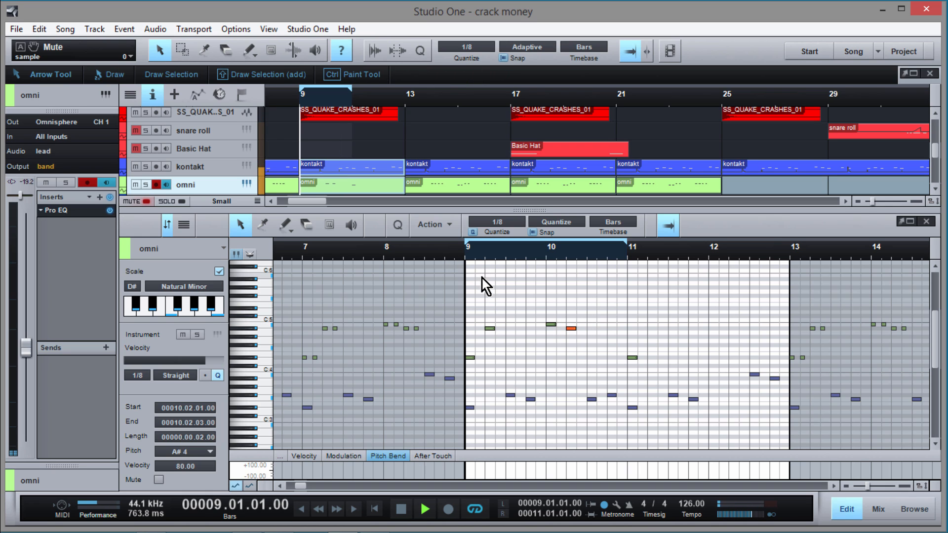
{"action": "key", "text": "space"}
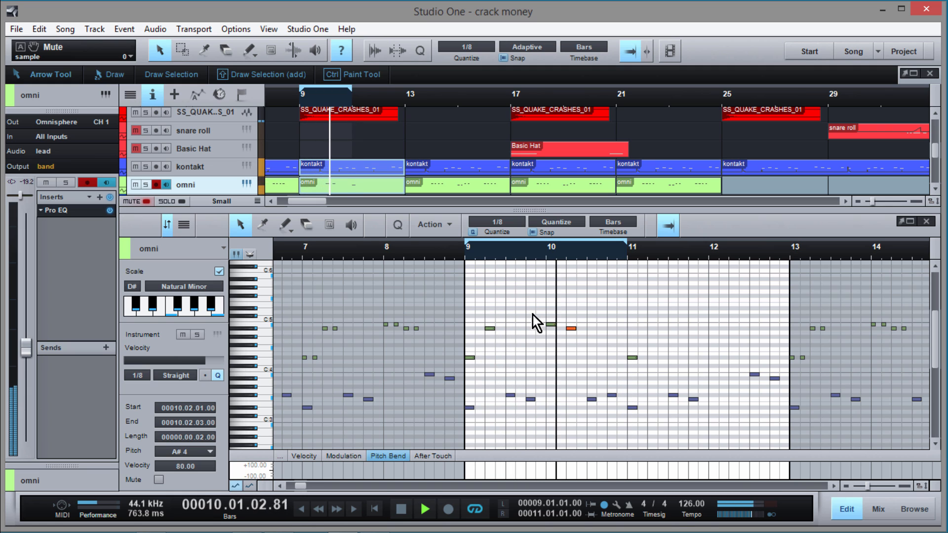
{"action": "key", "text": "space"}
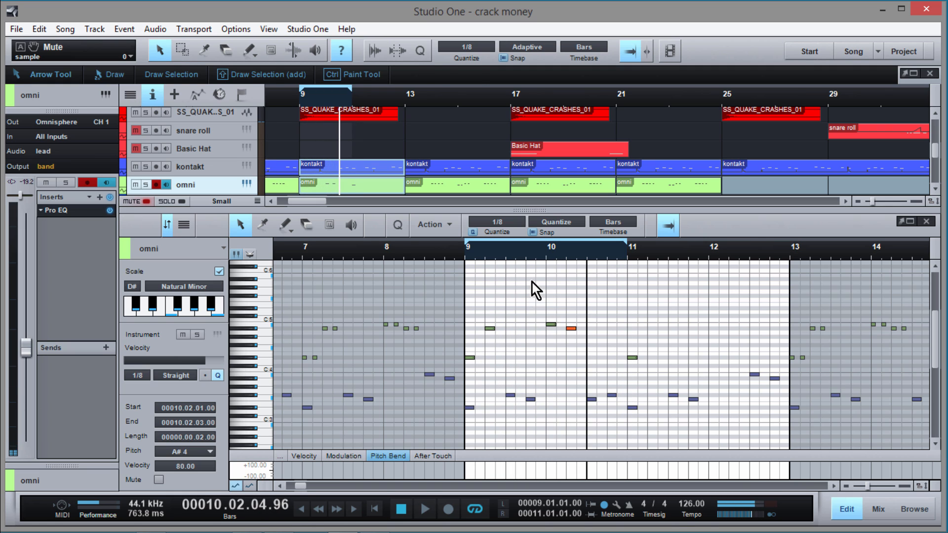
Step: Set the quantize value to 1/16, split the four omni notes in bars 9 and 10 into 1/16 pairs, and play from bar 9
{"action": "scroll", "coordinate": [530, 276], "scroll_direction": "up", "scroll_amount": 3}
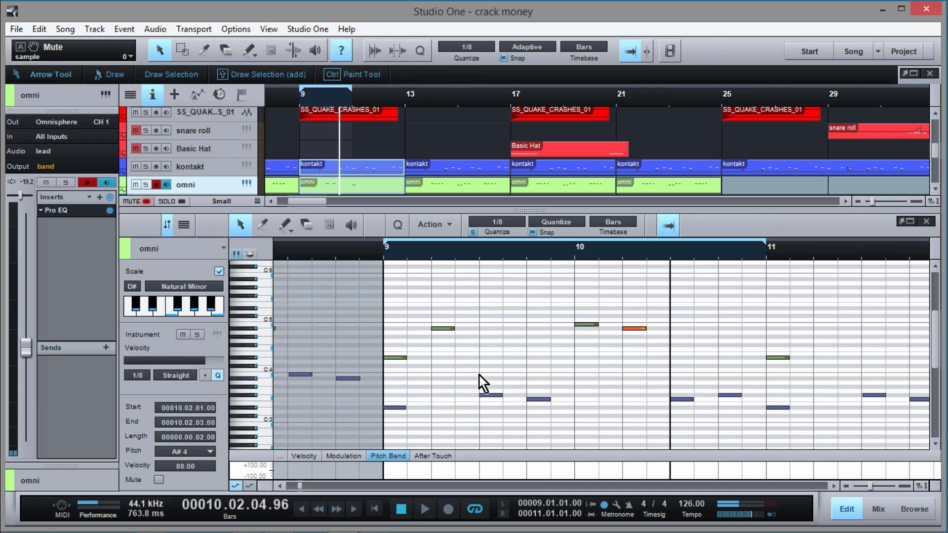
{"action": "left_click_drag", "start_coordinate": [646, 373], "coordinate": [386, 309]}
{"action": "left_click", "coordinate": [512, 224]}
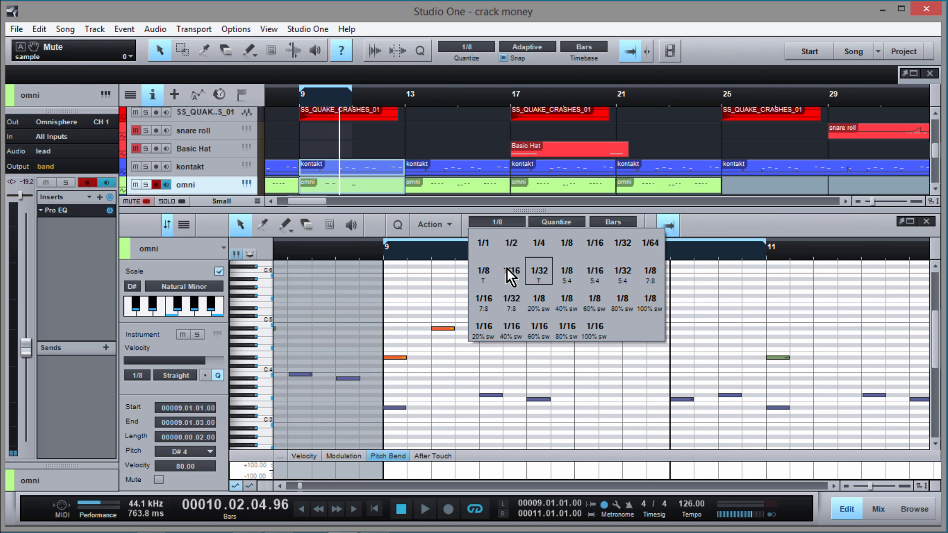
{"action": "left_click", "coordinate": [594, 243]}
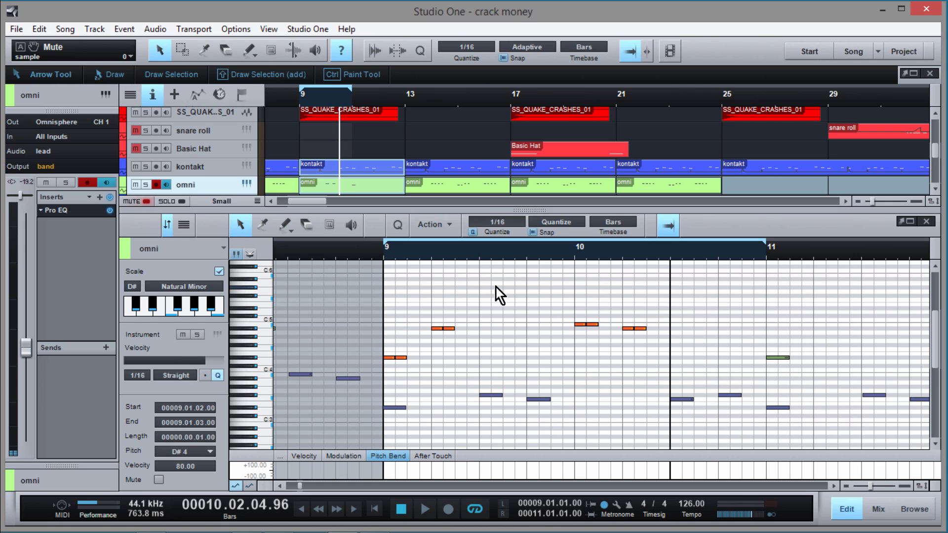
{"action": "left_click", "coordinate": [378, 256]}
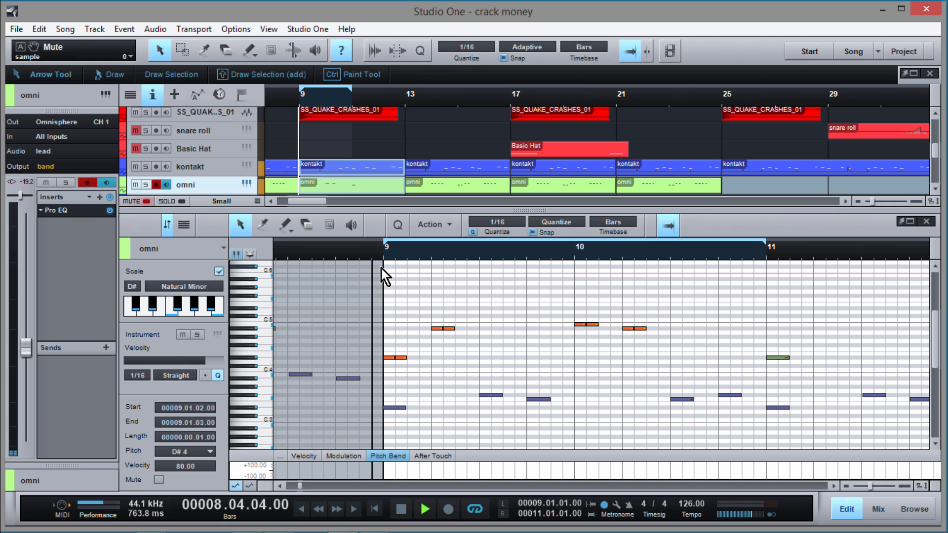
{"action": "key", "text": "space"}
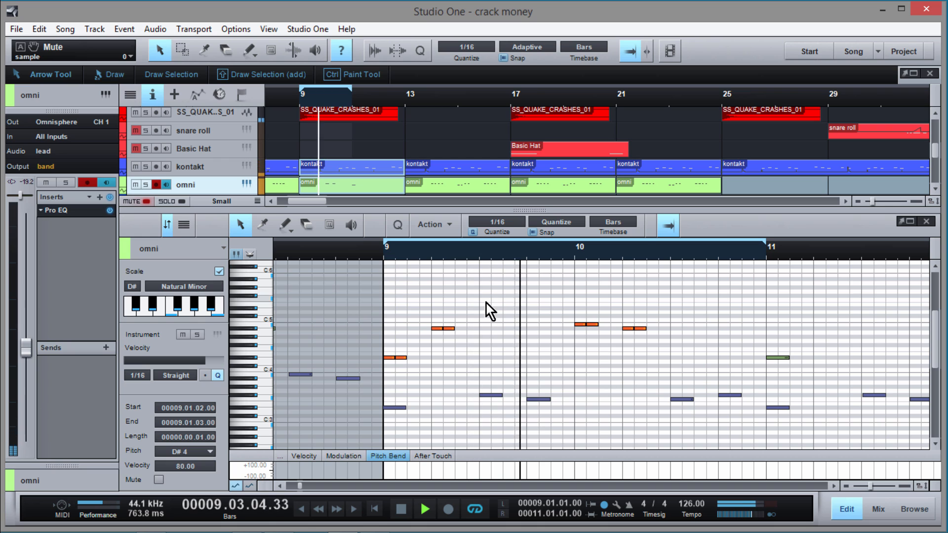
Step: Shift the second 1/16 note of each split omni pair in bars 9 and 10 one 1/16 step to the right
{"action": "key", "text": "space"}
{"action": "left_click", "coordinate": [432, 381]}
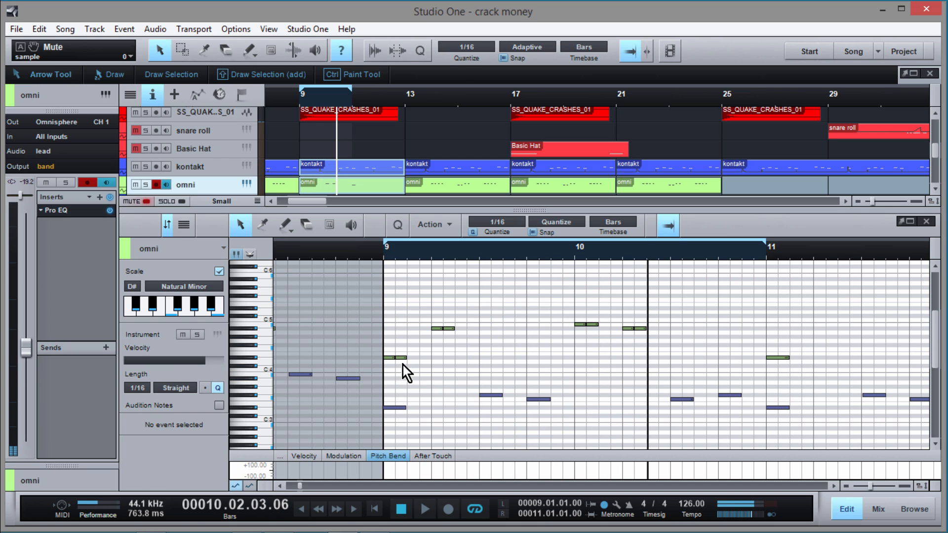
{"action": "left_click_drag", "start_coordinate": [403, 360], "coordinate": [413, 363]}
{"action": "left_click_drag", "start_coordinate": [451, 330], "coordinate": [463, 330]}
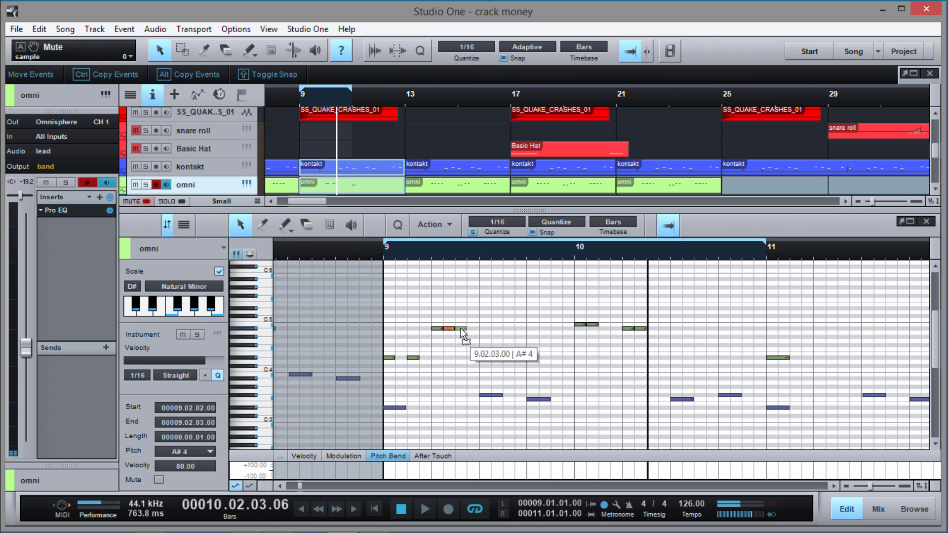
{"action": "left_click_drag", "start_coordinate": [593, 324], "coordinate": [653, 328]}
Step: Play the loop from just before bar 9 to hear the spaced-out omni notes with the kontakt part, and stop playback
{"action": "left_click", "coordinate": [376, 256]}
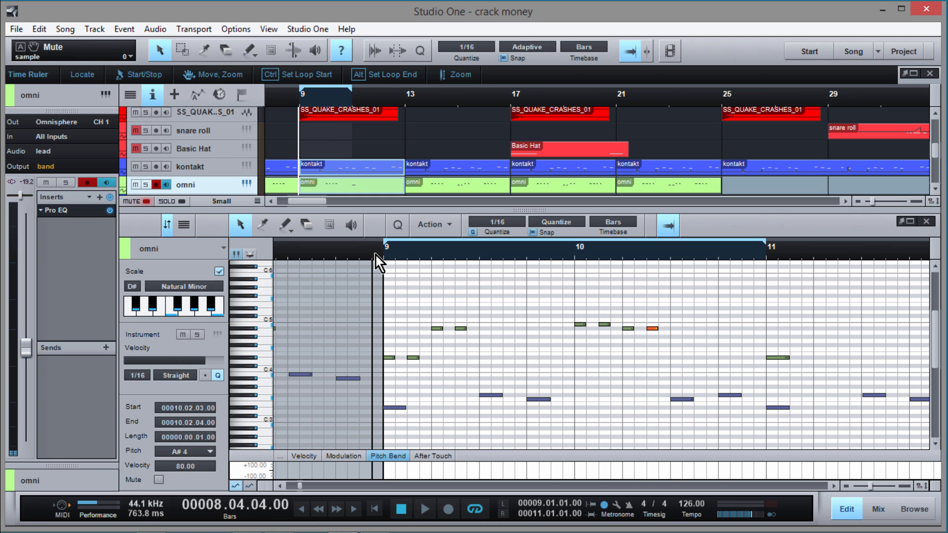
{"action": "key", "text": "space"}
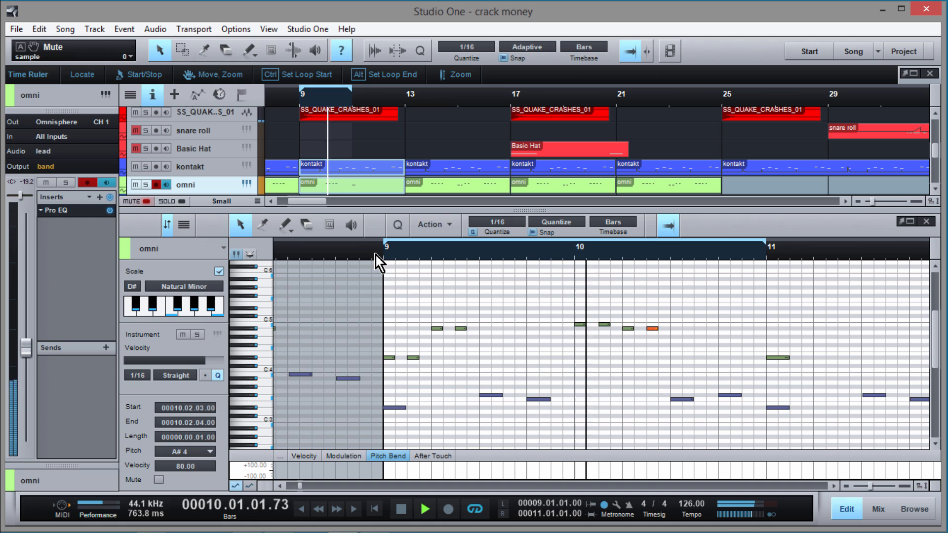
{"action": "key", "text": "space"}
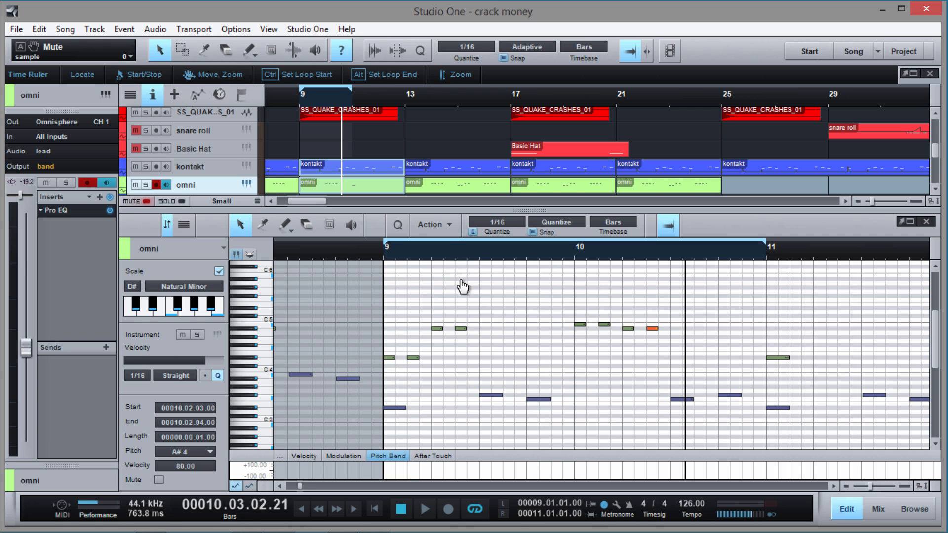
Step: Delete the omni part at bar 9 and replace it with a copy of the omni part from bar 13
{"action": "left_click_drag", "start_coordinate": [464, 252], "coordinate": [465, 233]}
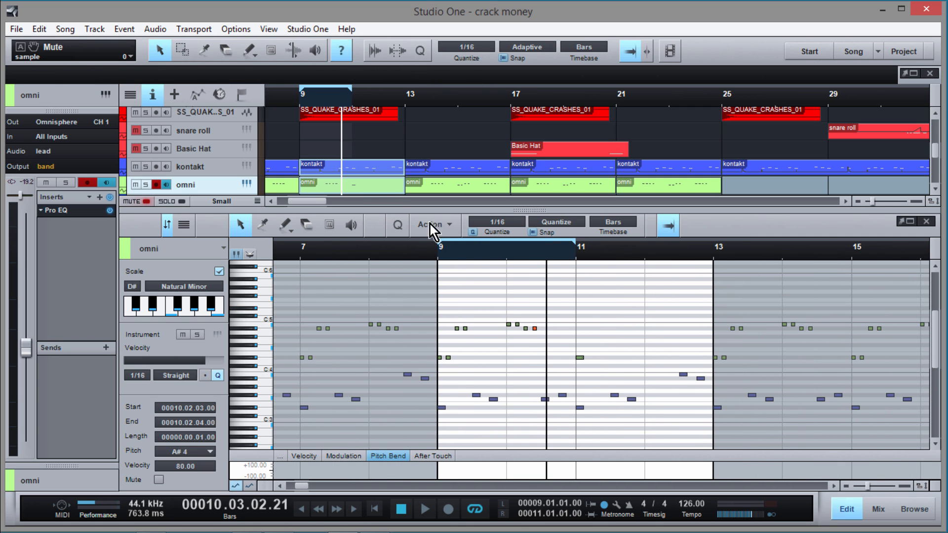
{"action": "left_click", "coordinate": [371, 186]}
{"action": "key", "text": "Delete"}
{"action": "left_click", "coordinate": [437, 183]}
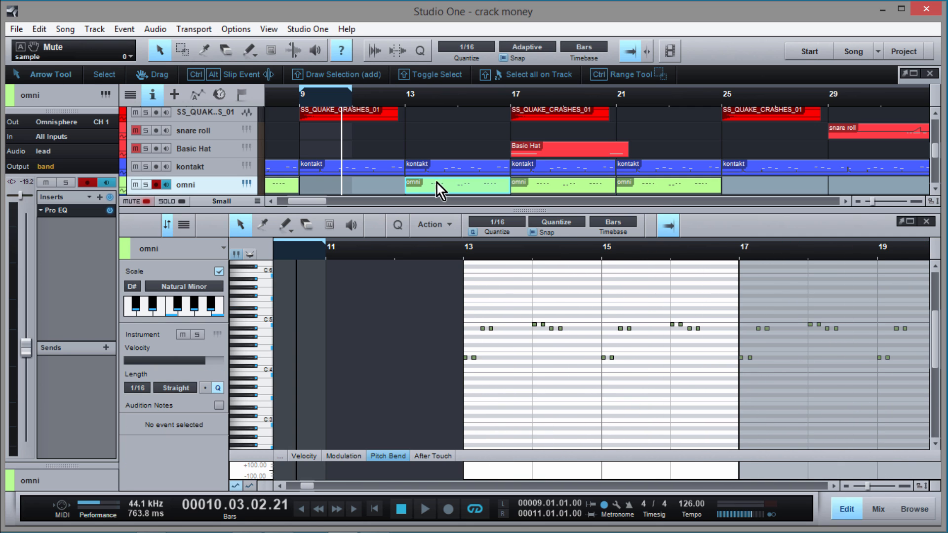
{"action": "left_click_drag", "start_coordinate": [443, 185], "coordinate": [339, 168]}
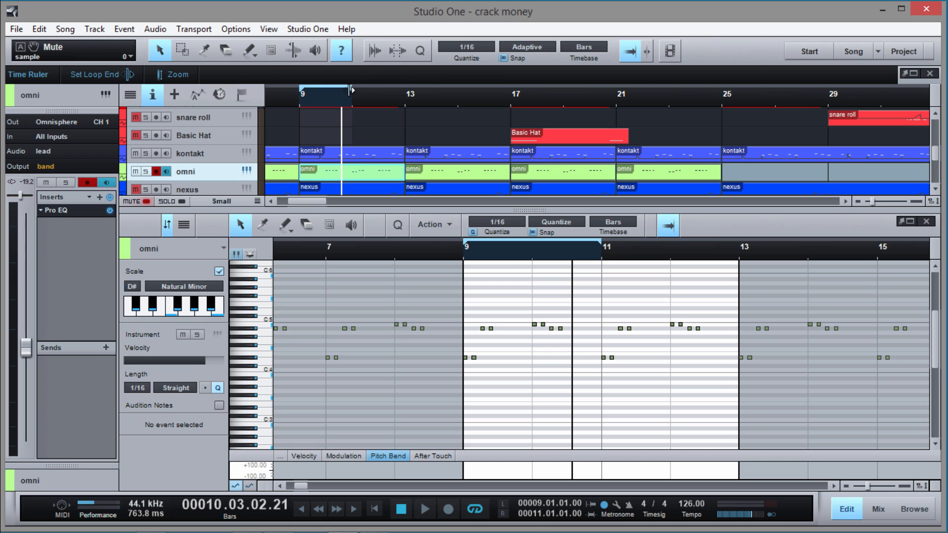
Step: Extend the loop end to bar 13, play the restored omni part from bar 9, and stop playback
{"action": "left_click_drag", "start_coordinate": [351, 91], "coordinate": [405, 97]}
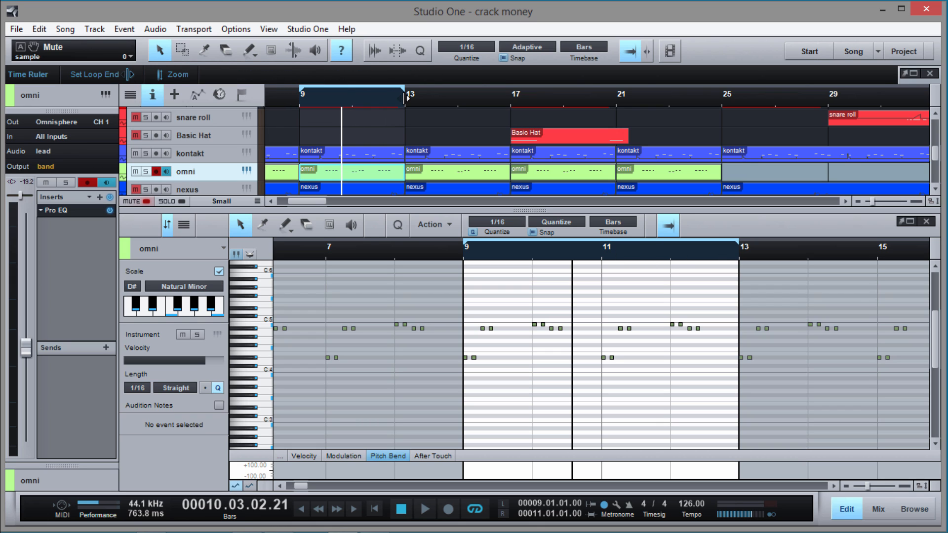
{"action": "left_click", "coordinate": [299, 101]}
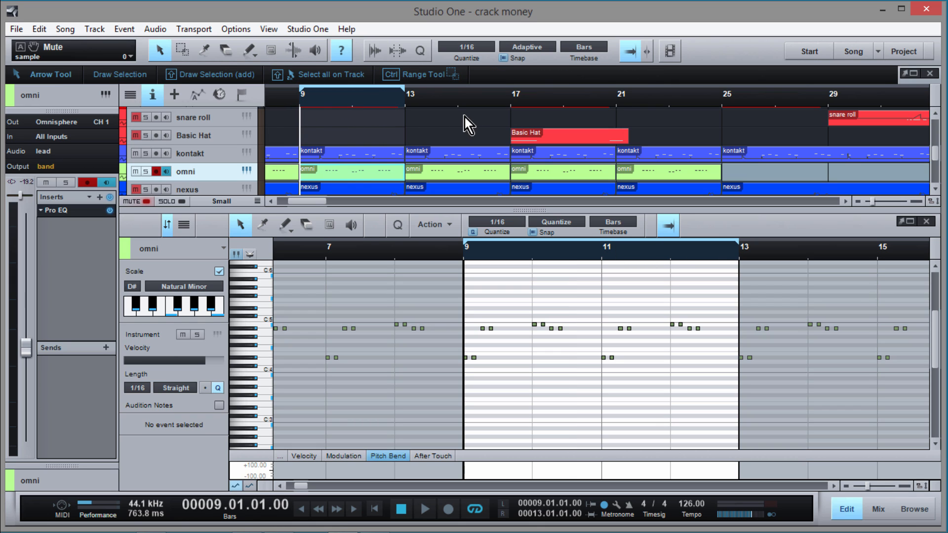
{"action": "key", "text": "space"}
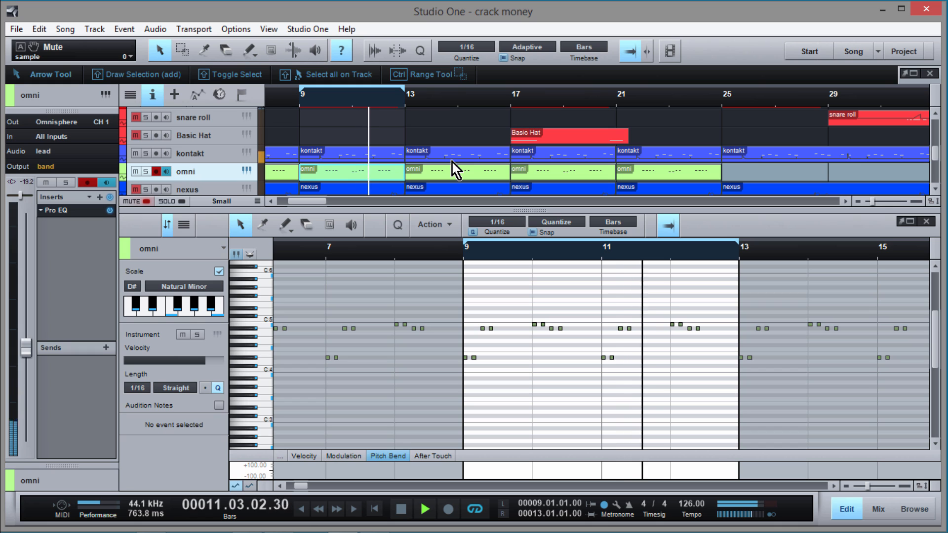
{"action": "key", "text": "space"}
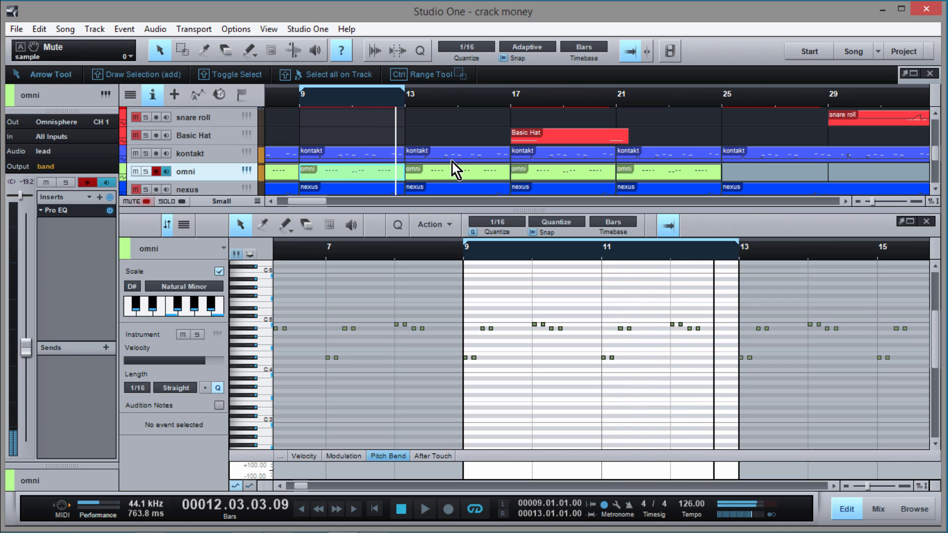
Step: Unmute the first nexus track, show its notes in the editor, and start playback from bar 9
{"action": "scroll", "coordinate": [390, 150], "scroll_direction": "down", "scroll_amount": 3}
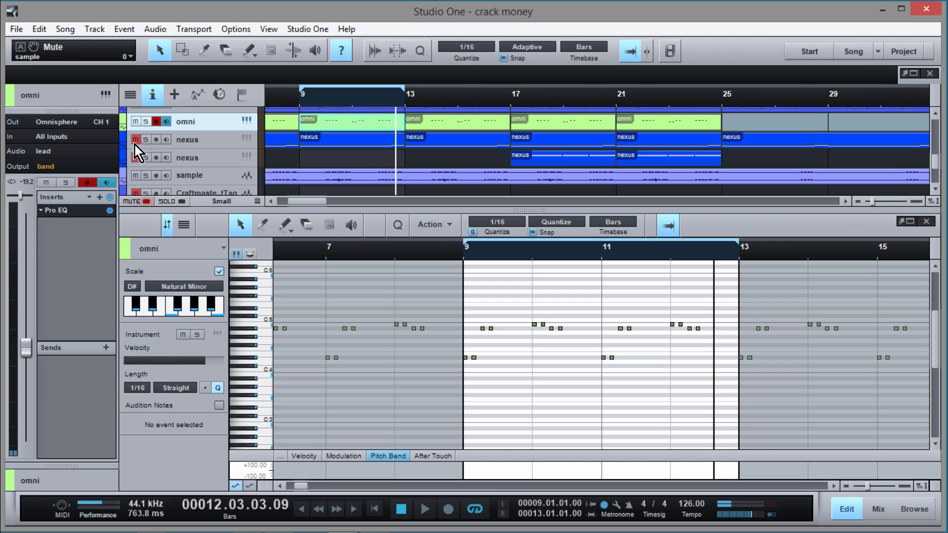
{"action": "left_click", "coordinate": [136, 142]}
{"action": "left_click", "coordinate": [221, 140]}
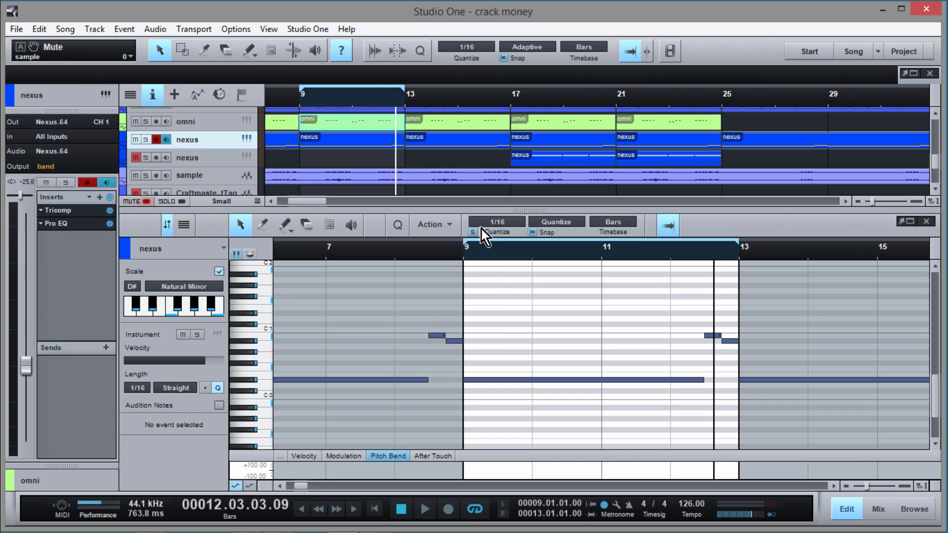
{"action": "left_click", "coordinate": [466, 257]}
{"action": "mouse_move", "coordinate": [461, 344]}
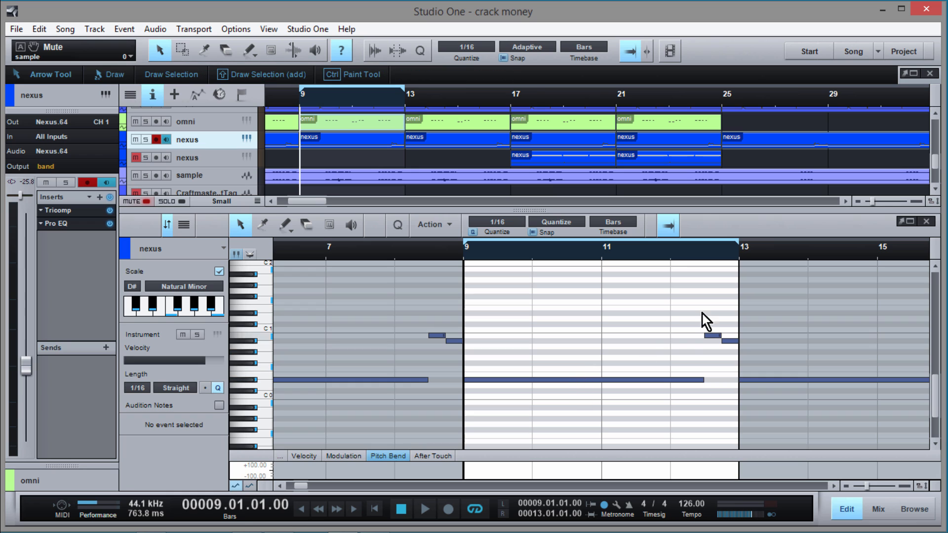
{"action": "left_click", "coordinate": [463, 257]}
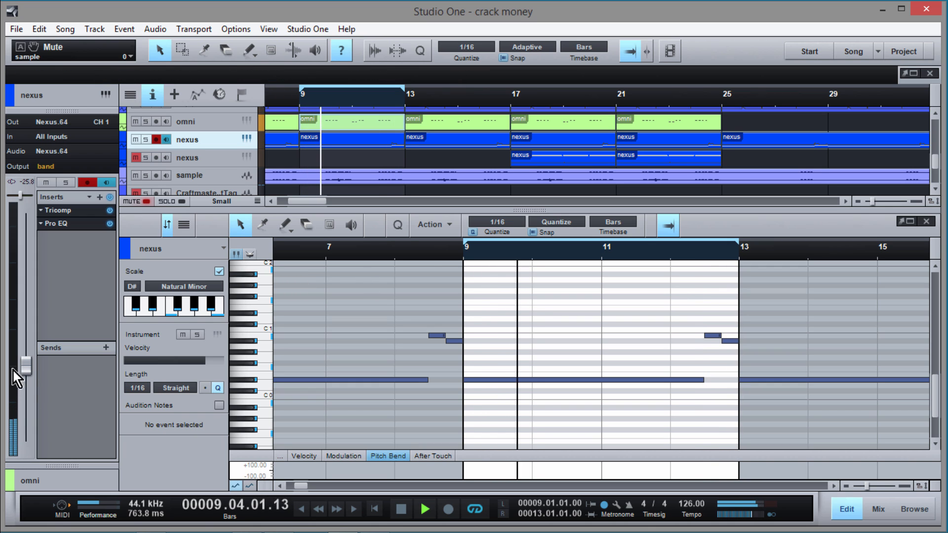
Step: Raise the first nexus track's volume to -21.7 while the loop plays, and stop playback
{"action": "scroll", "coordinate": [28, 365], "scroll_direction": "up", "scroll_amount": 2}
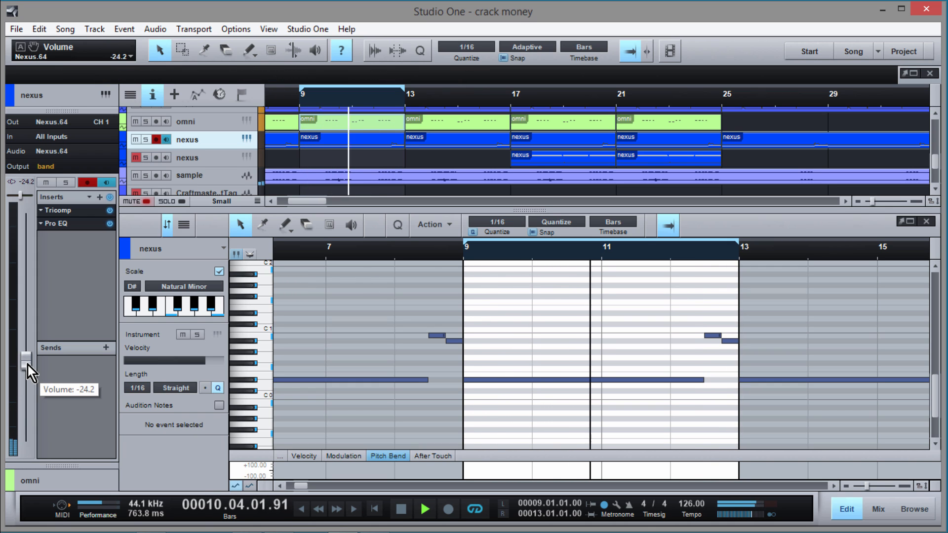
{"action": "scroll", "coordinate": [28, 366], "scroll_direction": "up", "scroll_amount": 2}
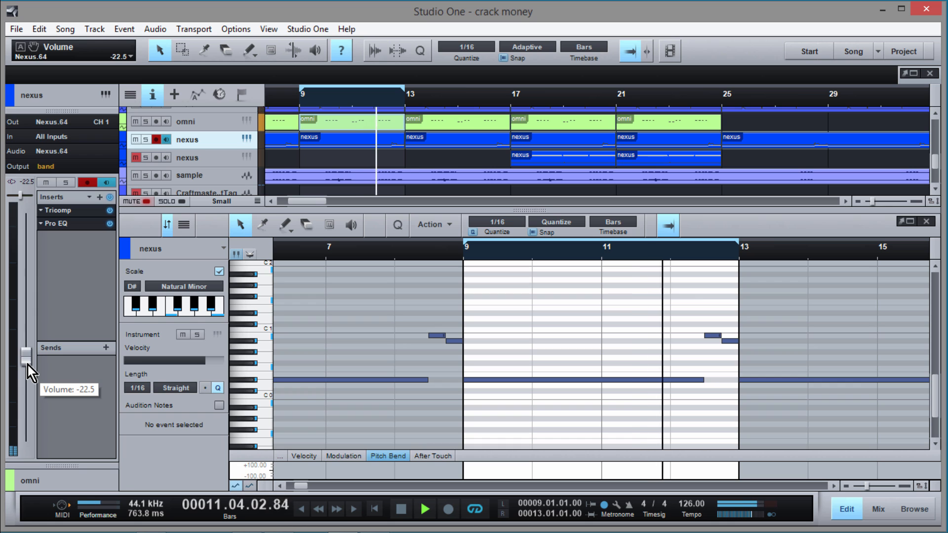
{"action": "scroll", "coordinate": [28, 365], "scroll_direction": "up", "scroll_amount": 1}
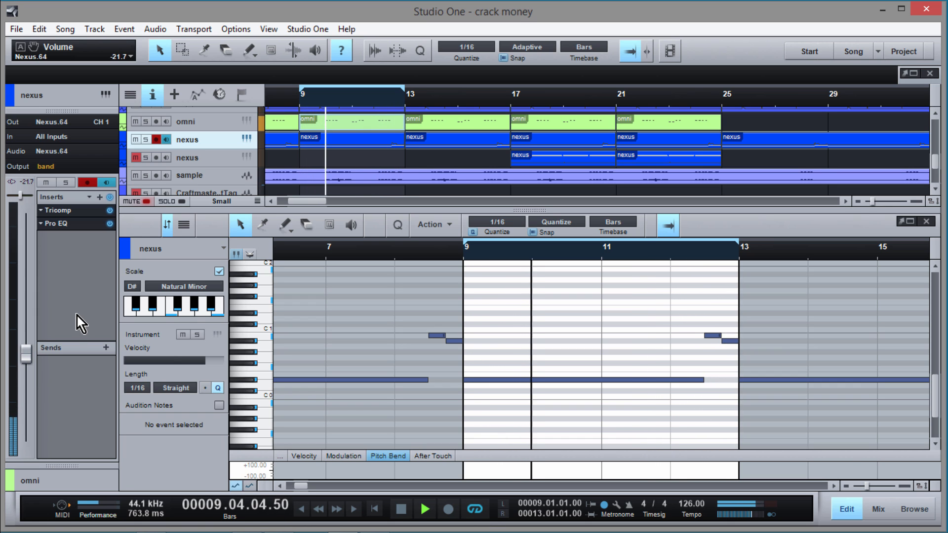
{"action": "key", "text": "space"}
Step: Open the first nexus track's Tricomp compressor, audition the track soloed from bar 9, and close the plug-in and unsolo the track
{"action": "left_click", "coordinate": [84, 210]}
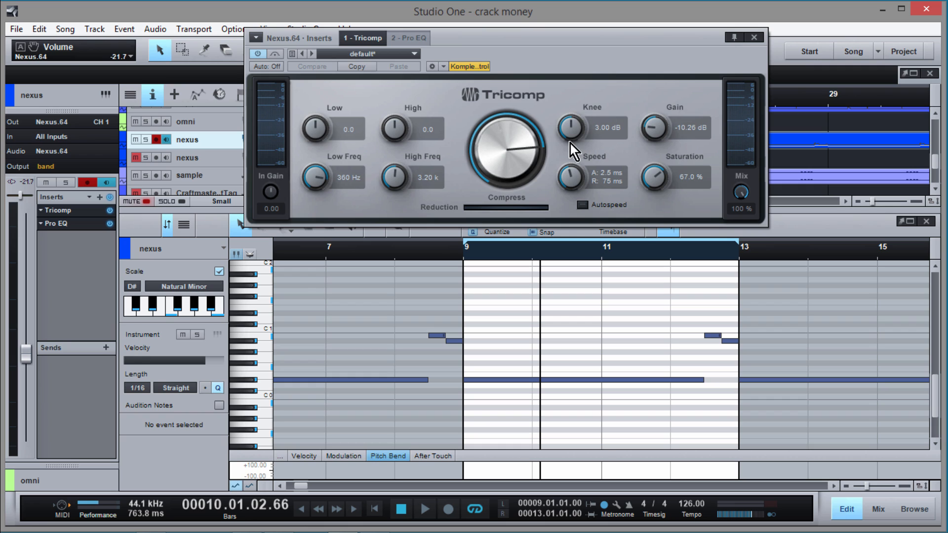
{"action": "left_click", "coordinate": [66, 182]}
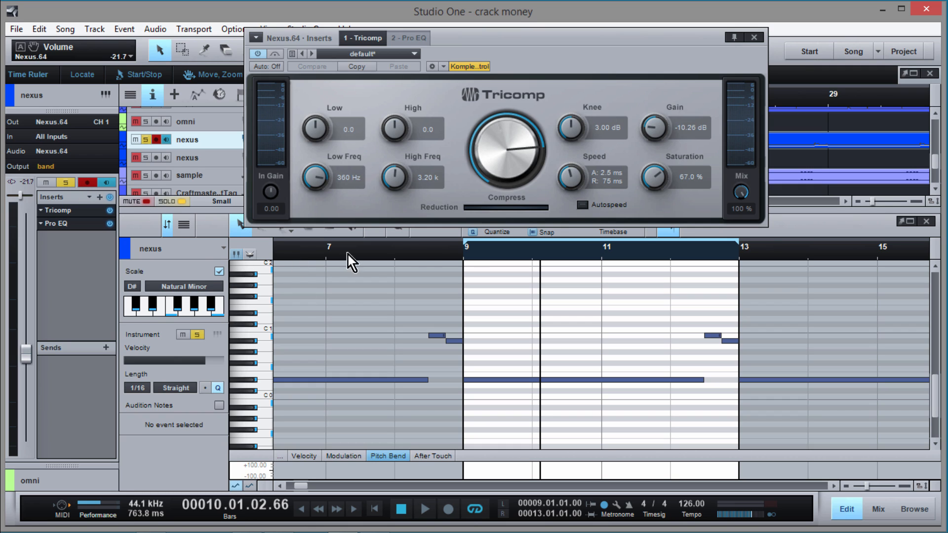
{"action": "left_click", "coordinate": [467, 258]}
{"action": "key", "text": "space"}
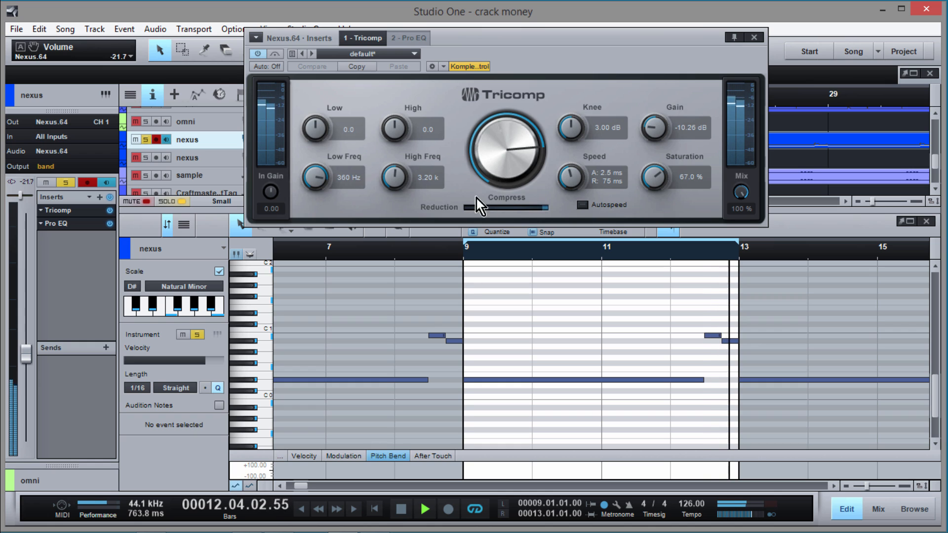
{"action": "key", "text": "space"}
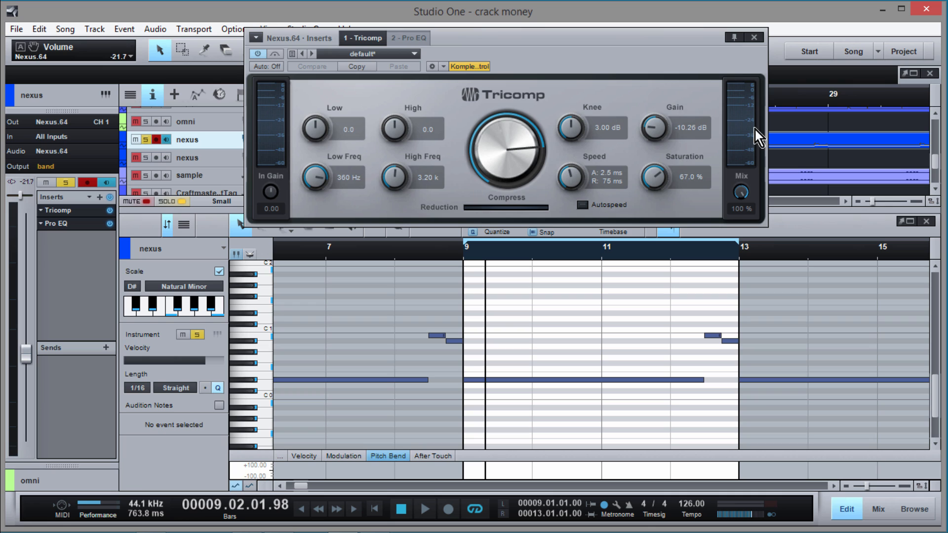
{"action": "left_click", "coordinate": [754, 38]}
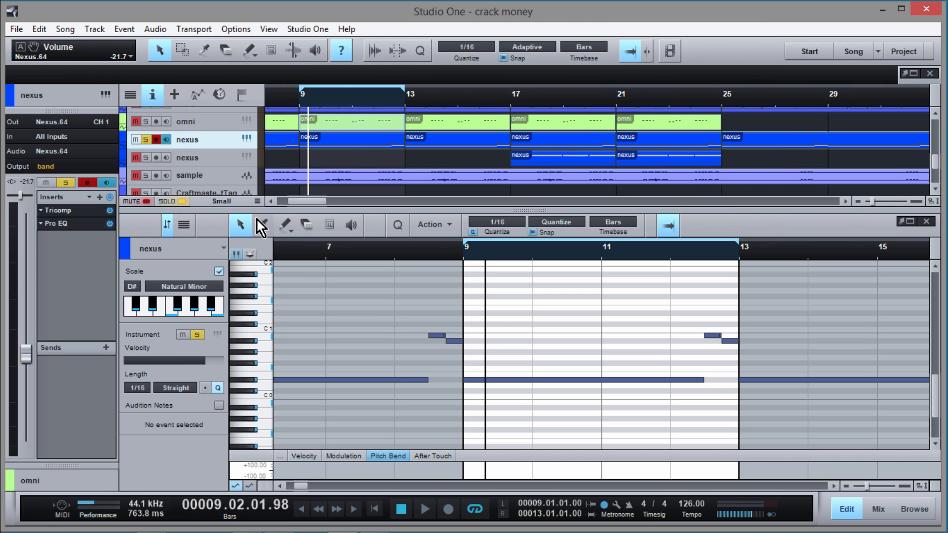
{"action": "left_click", "coordinate": [147, 140]}
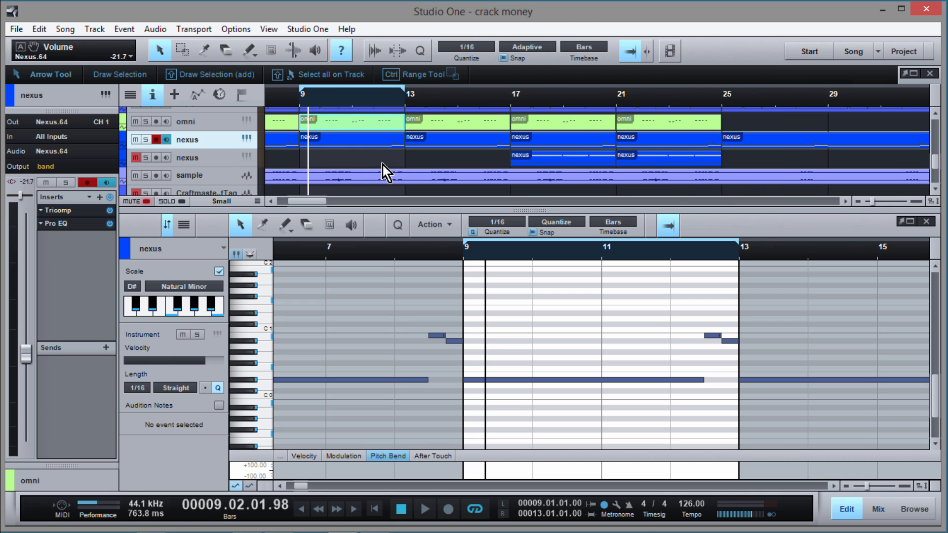
Step: Zoom out the arrangement and shrink the note editor to view the whole song's timeline and the melodic tracks
{"action": "left_click_drag", "start_coordinate": [395, 95], "coordinate": [417, 68]}
{"action": "scroll", "coordinate": [396, 150], "scroll_direction": "down", "scroll_amount": 2}
{"action": "scroll", "coordinate": [390, 150], "scroll_direction": "down", "scroll_amount": 1}
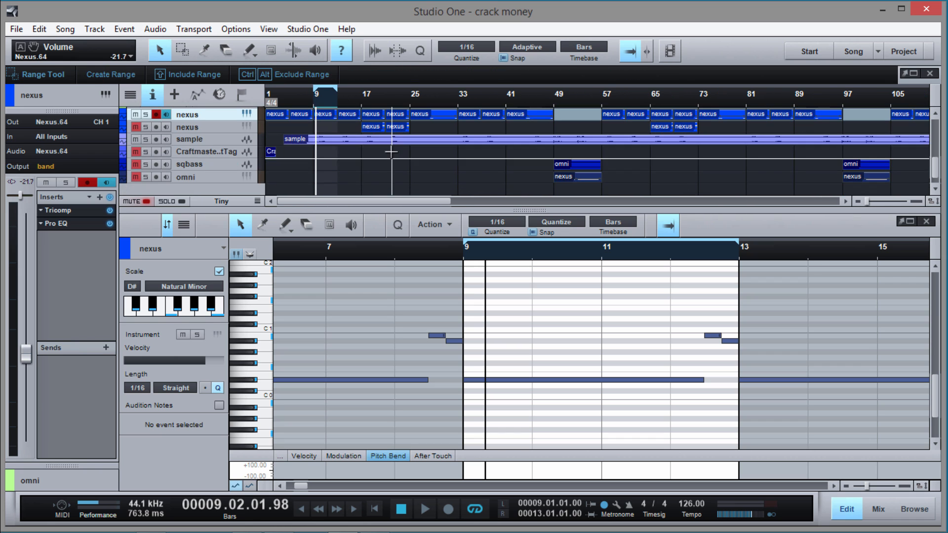
{"action": "scroll", "coordinate": [390, 151], "scroll_direction": "up", "scroll_amount": 2}
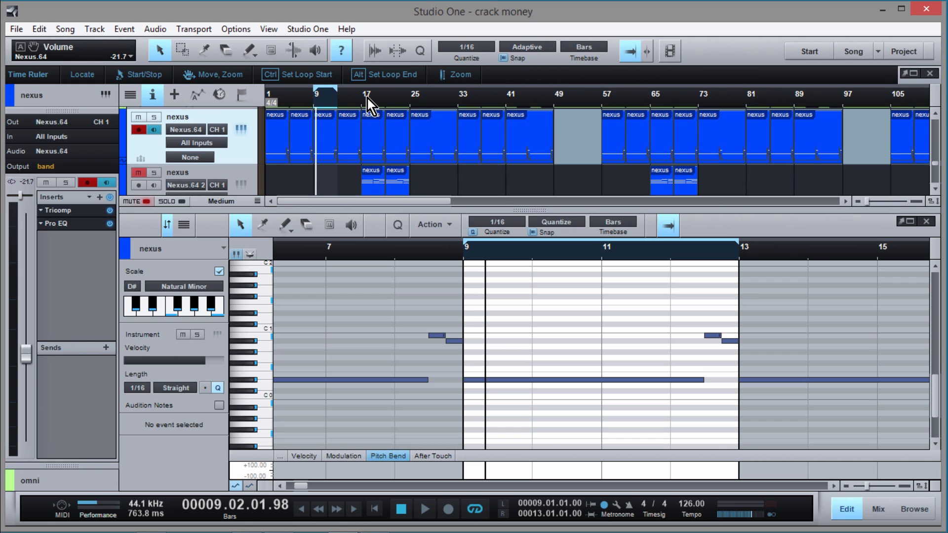
{"action": "mouse_move", "coordinate": [367, 99]}
{"action": "left_mouse_down"}
{"action": "mouse_move", "coordinate": [377, 97]}
{"action": "mouse_move", "coordinate": [370, 83]}
{"action": "left_mouse_up"}
{"action": "left_click_drag", "start_coordinate": [315, 211], "coordinate": [313, 348]}
{"action": "scroll", "coordinate": [319, 225], "scroll_direction": "up", "scroll_amount": 3}
{"action": "scroll", "coordinate": [320, 228], "scroll_direction": "down", "scroll_amount": 2}
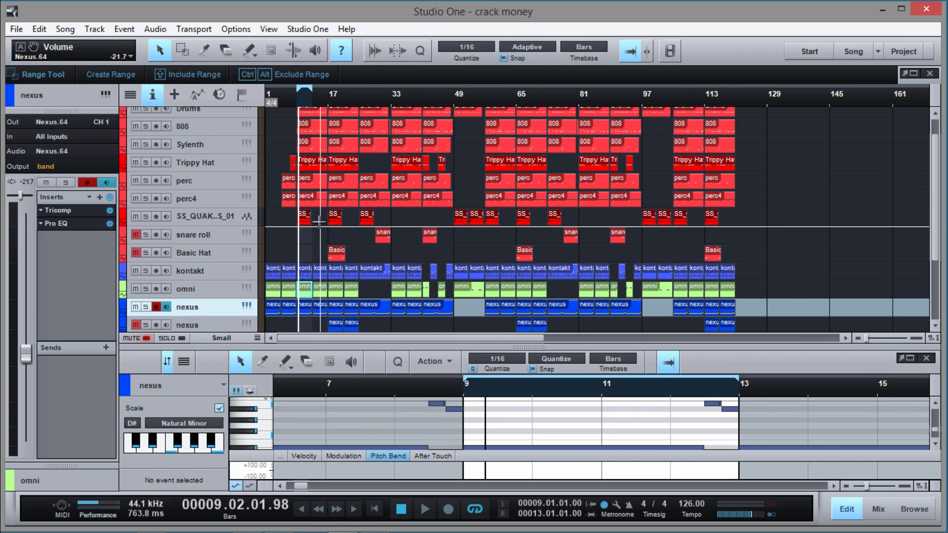
{"action": "scroll", "coordinate": [352, 212], "scroll_direction": "down", "scroll_amount": 2}
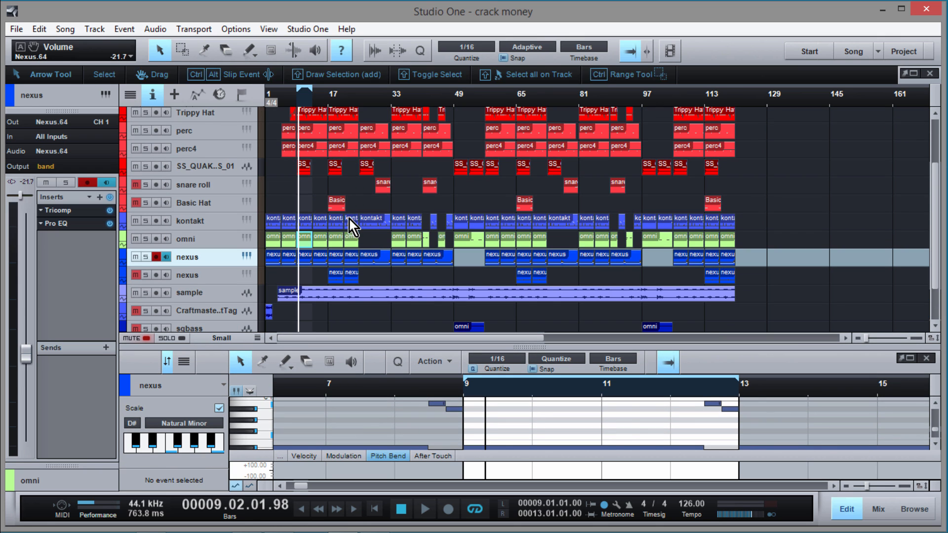
Step: Unmute and solo the second nexus track, enlarge its lane slightly, and play it from bar 17
{"action": "left_click", "coordinate": [328, 98]}
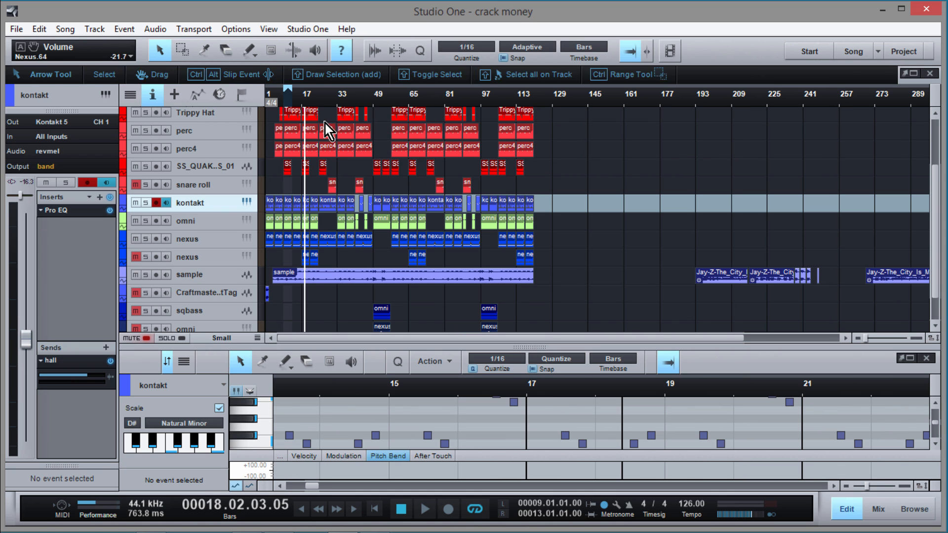
{"action": "left_click_drag", "start_coordinate": [304, 99], "coordinate": [306, 120]}
{"action": "left_click", "coordinate": [295, 99]}
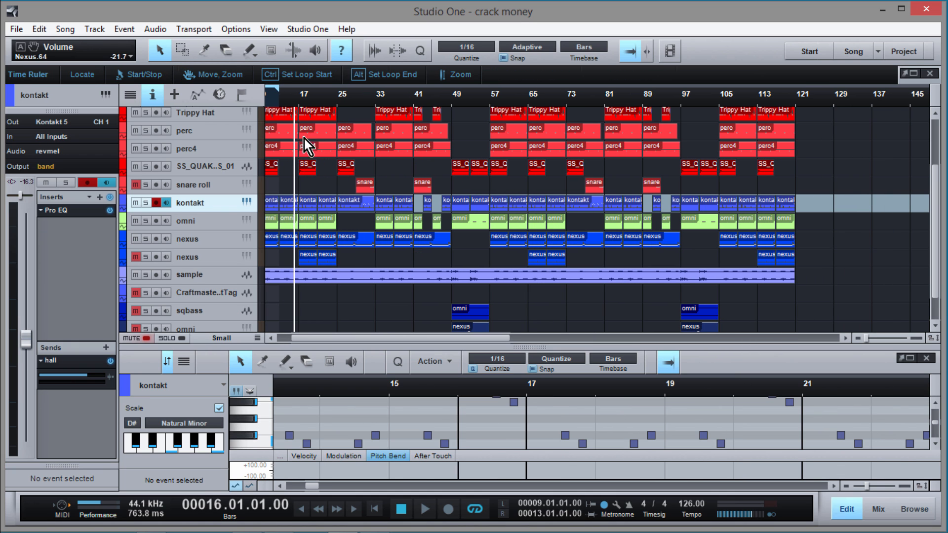
{"action": "left_click", "coordinate": [217, 258]}
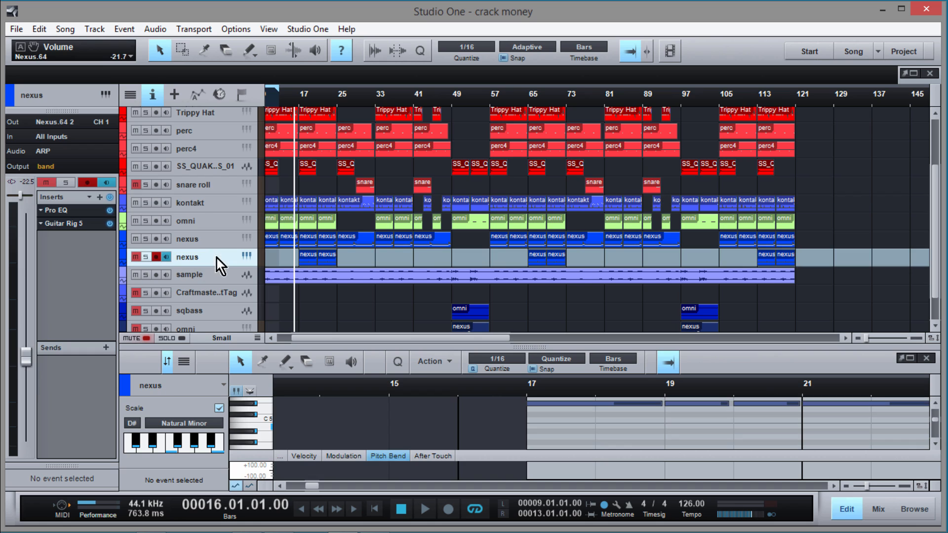
{"action": "left_click", "coordinate": [137, 258]}
{"action": "left_click_drag", "start_coordinate": [219, 272], "coordinate": [220, 288]}
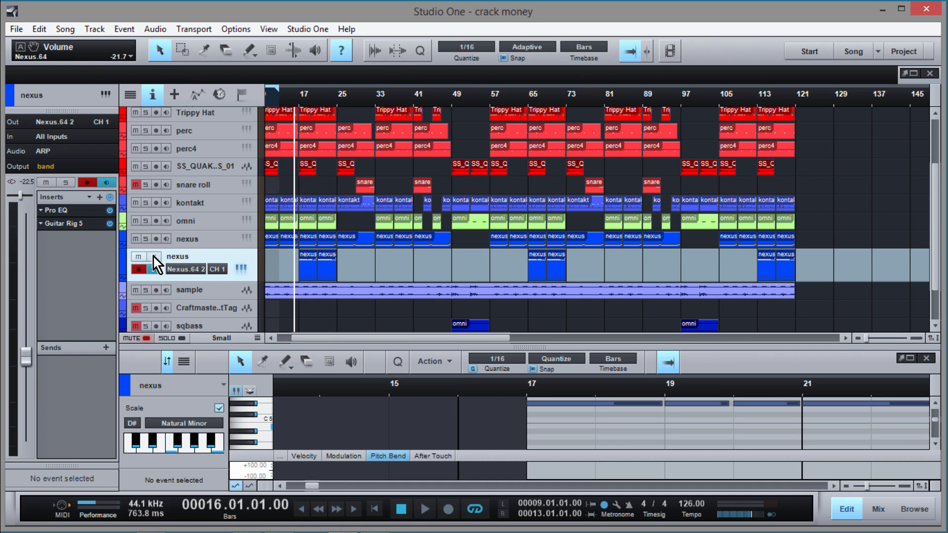
{"action": "left_click", "coordinate": [153, 257]}
{"action": "left_click", "coordinate": [301, 105]}
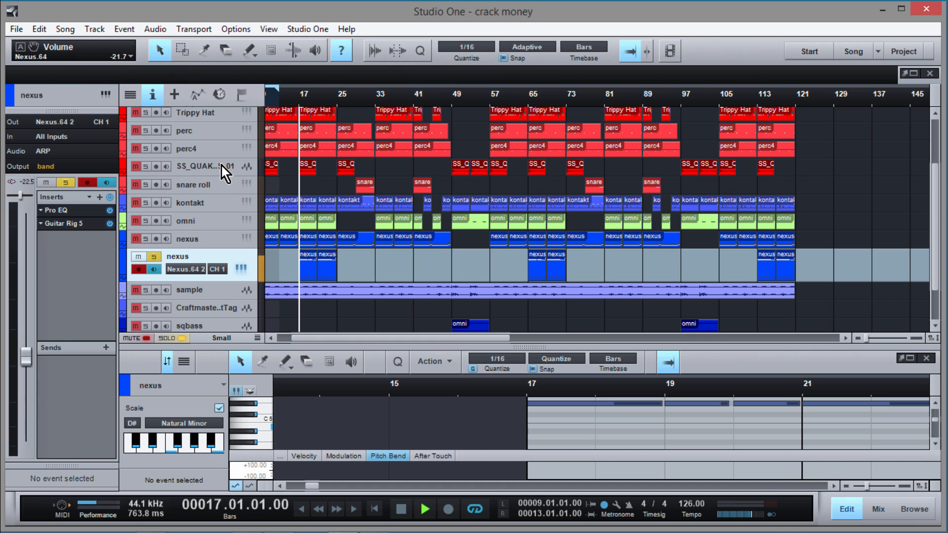
{"action": "key", "text": "space"}
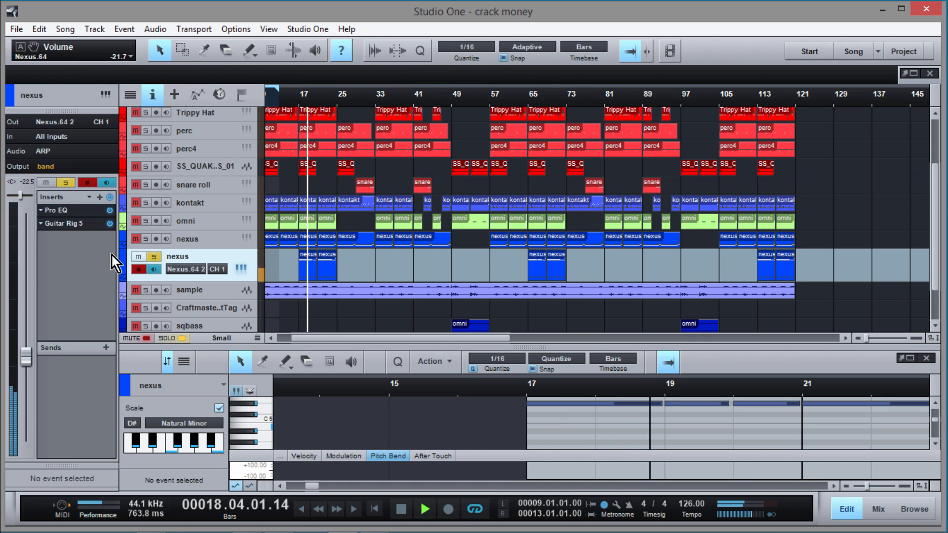
Step: Open the second nexus track's Guitar Rig 5 insert to view its Stoned Phaser and Vintage Verb effects, and close it
{"action": "left_click", "coordinate": [89, 224]}
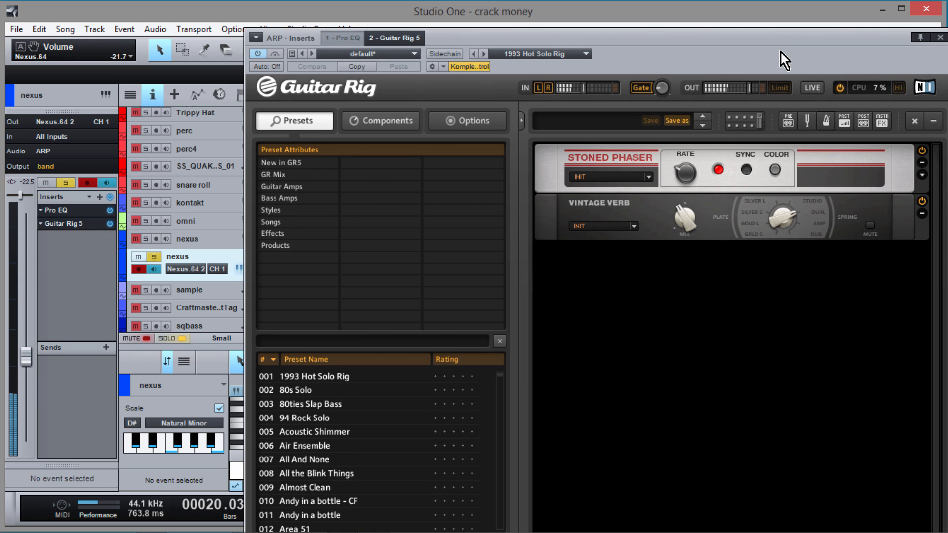
{"action": "left_click_drag", "start_coordinate": [784, 45], "coordinate": [486, 46]}
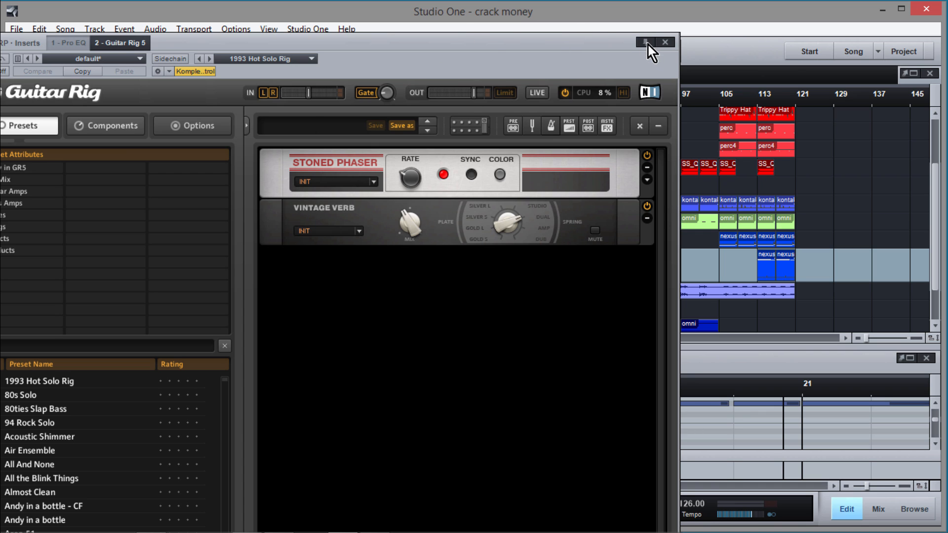
{"action": "left_click", "coordinate": [665, 42]}
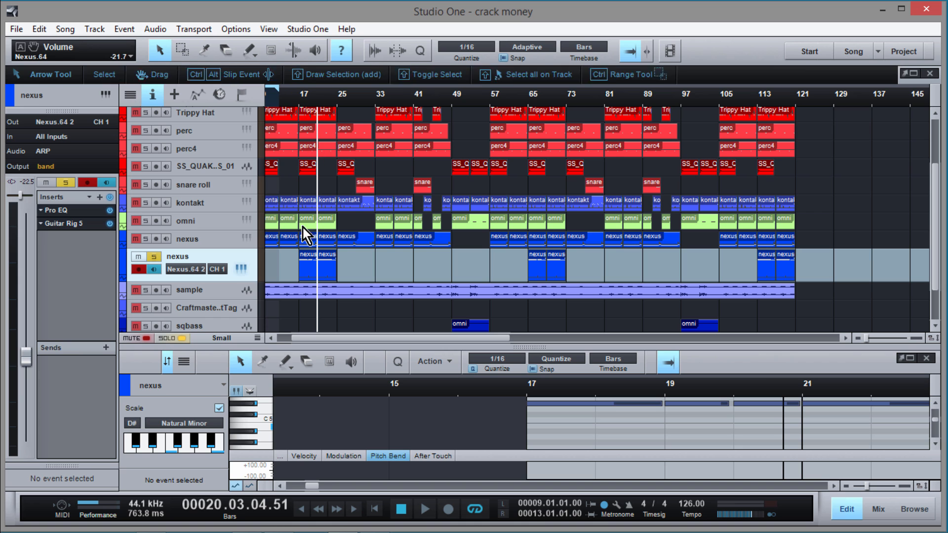
Step: Examine the notes of the second nexus track's bar 17 event in an enlarged note editor, and return the playhead to bar 17
{"action": "left_click", "coordinate": [307, 277]}
{"action": "left_click_drag", "start_coordinate": [421, 348], "coordinate": [428, 126]}
{"action": "left_click_drag", "start_coordinate": [646, 170], "coordinate": [628, 152]}
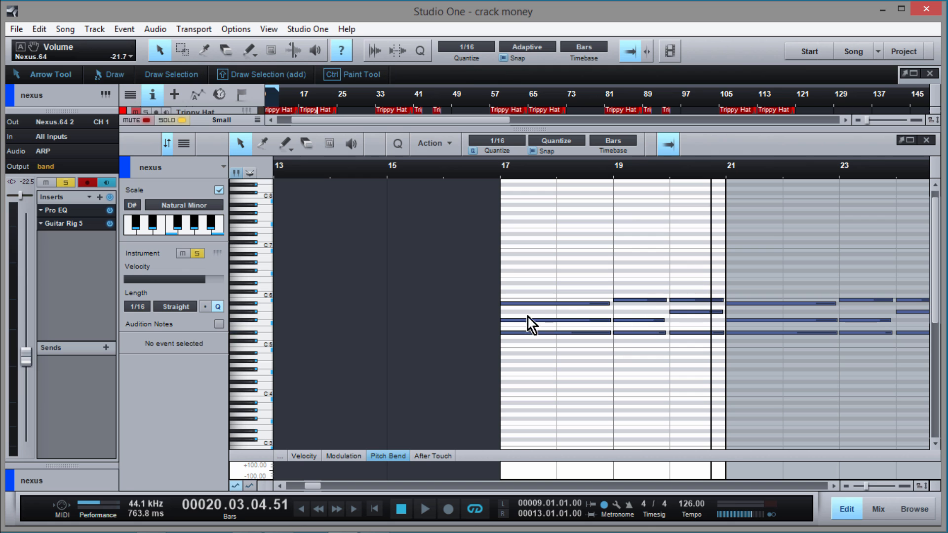
{"action": "left_click_drag", "start_coordinate": [440, 139], "coordinate": [438, 312]}
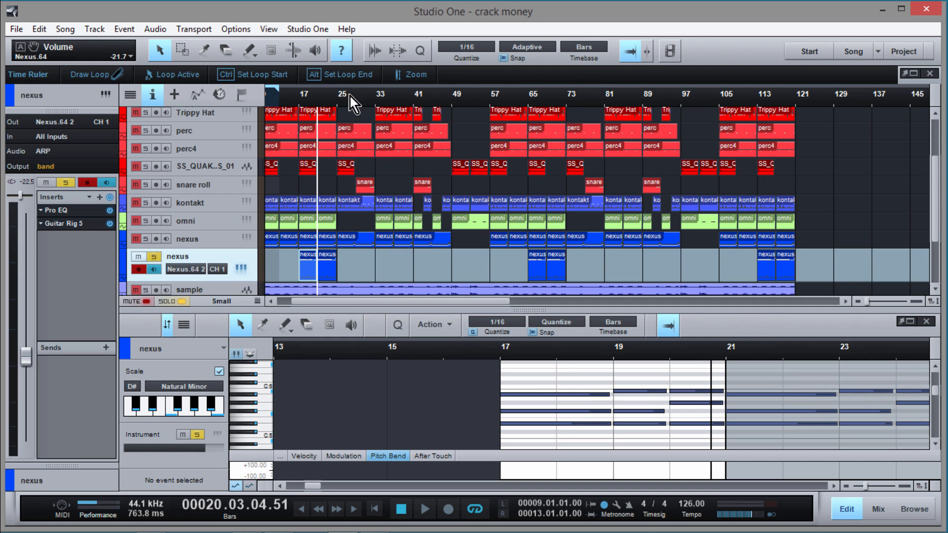
{"action": "left_click", "coordinate": [298, 102]}
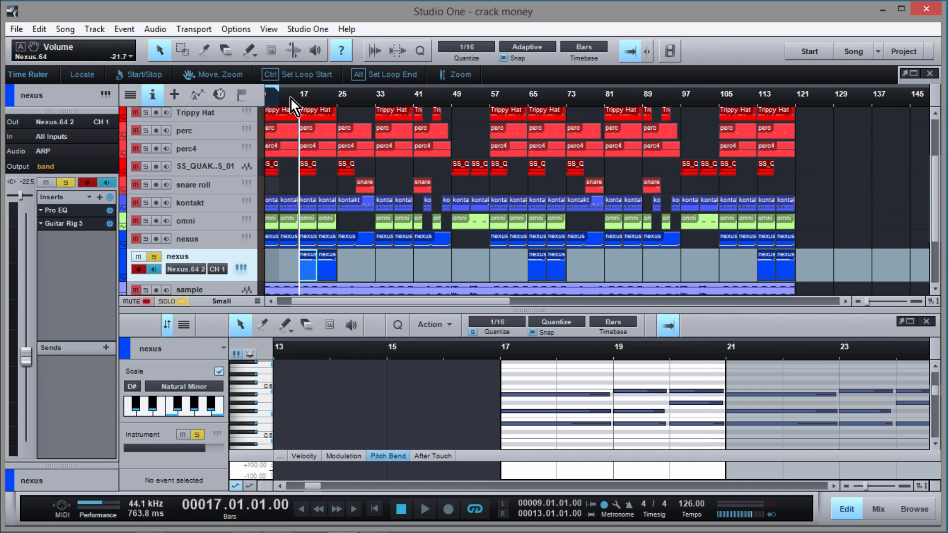
Step: Transpose the two lower notes of each chord at bars 19 and 20 up one octave
{"action": "left_click_drag", "start_coordinate": [638, 413], "coordinate": [635, 410]}
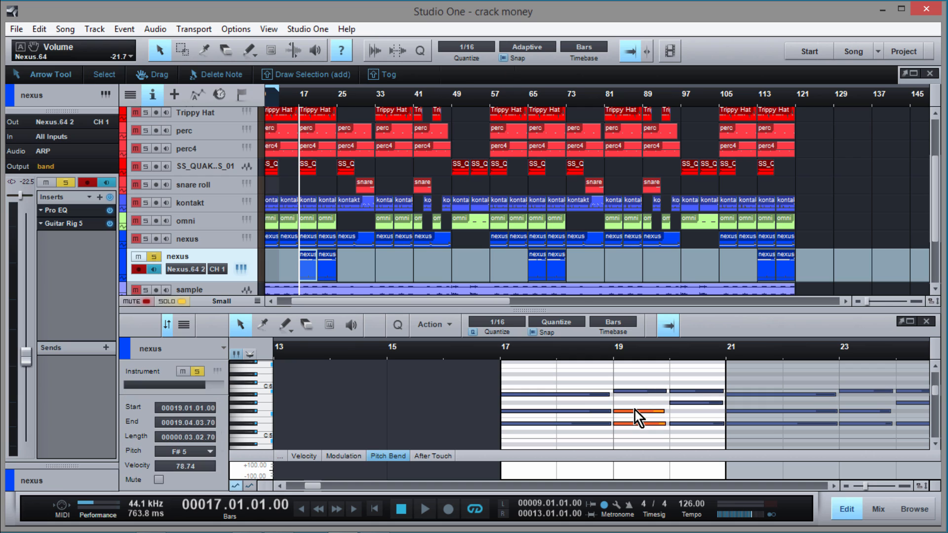
{"action": "key", "text": "shift+Up"}
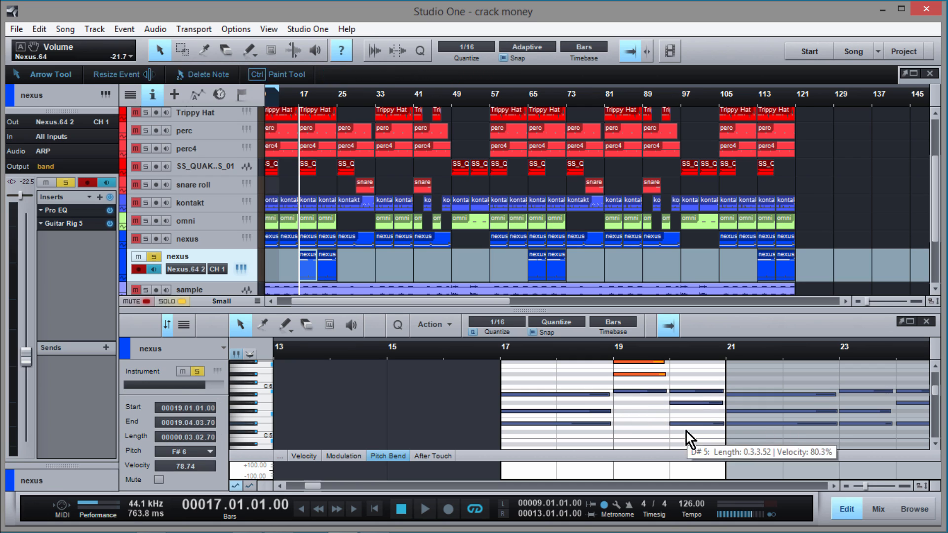
{"action": "left_click", "coordinate": [685, 413]}
{"action": "left_click_drag", "start_coordinate": [684, 403], "coordinate": [684, 401]}
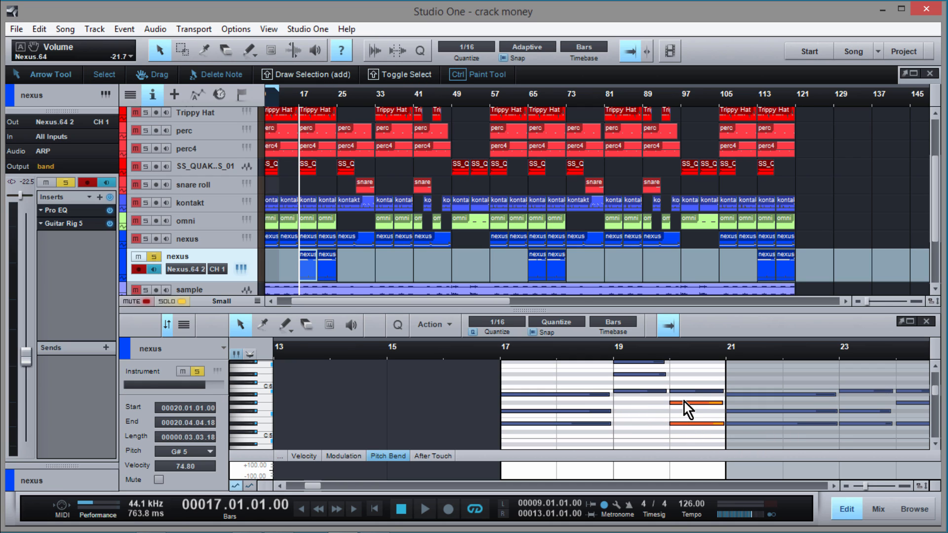
{"action": "key", "text": "shift+Up"}
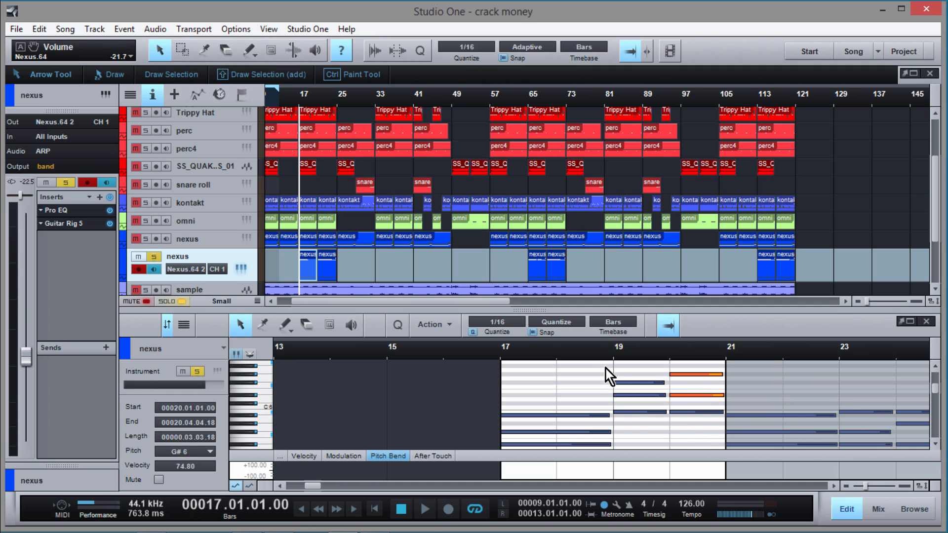
Step: Save the song and play the soloed second nexus part from bar 17 up to bar 21
{"action": "left_click", "coordinate": [503, 356]}
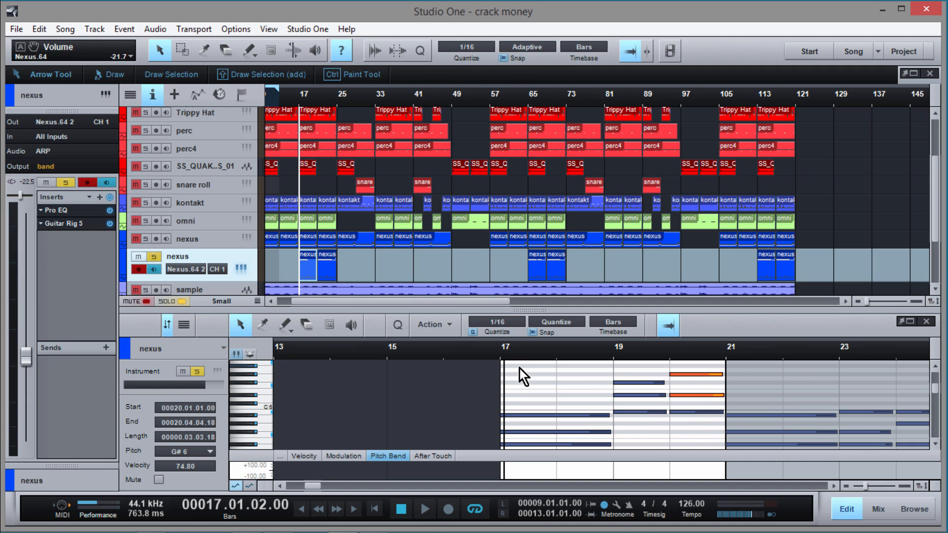
{"action": "left_click", "coordinate": [499, 354]}
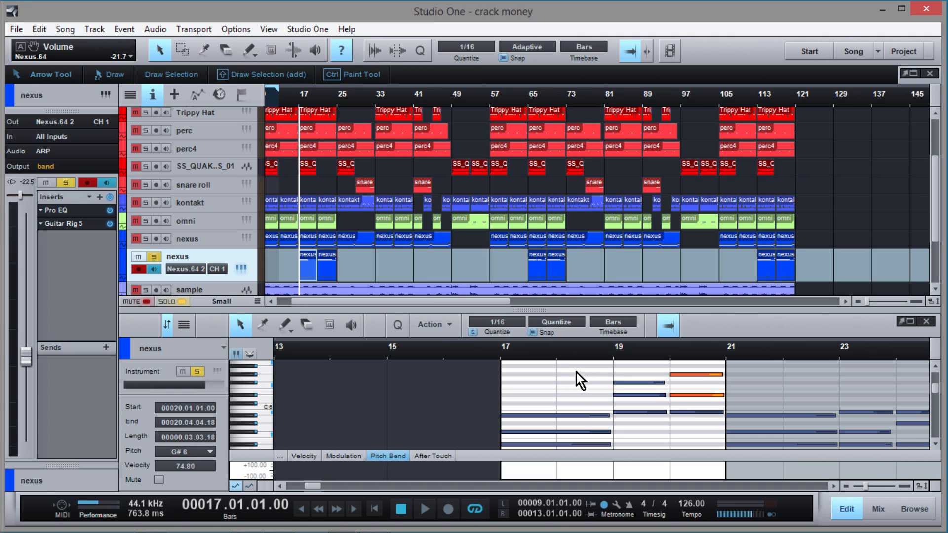
{"action": "key", "text": "ctrl+s"}
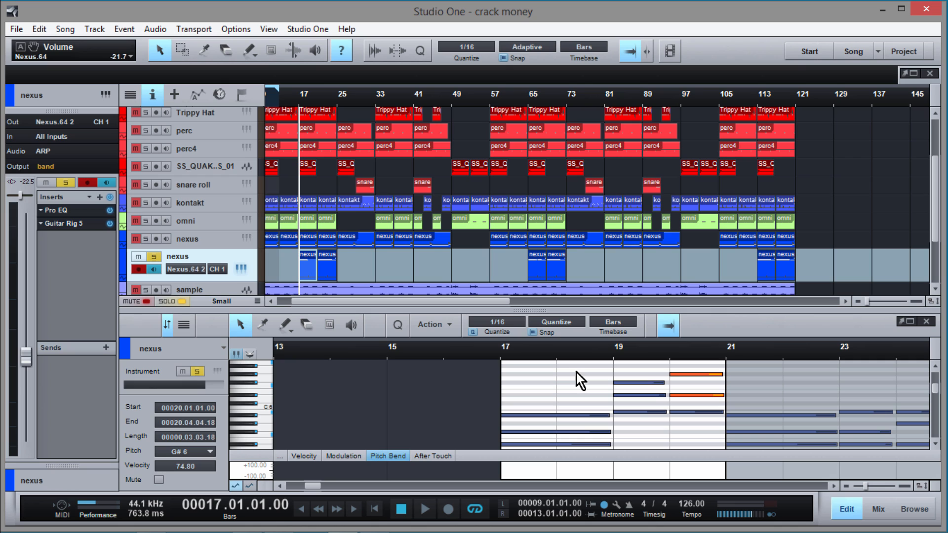
{"action": "key", "text": "space"}
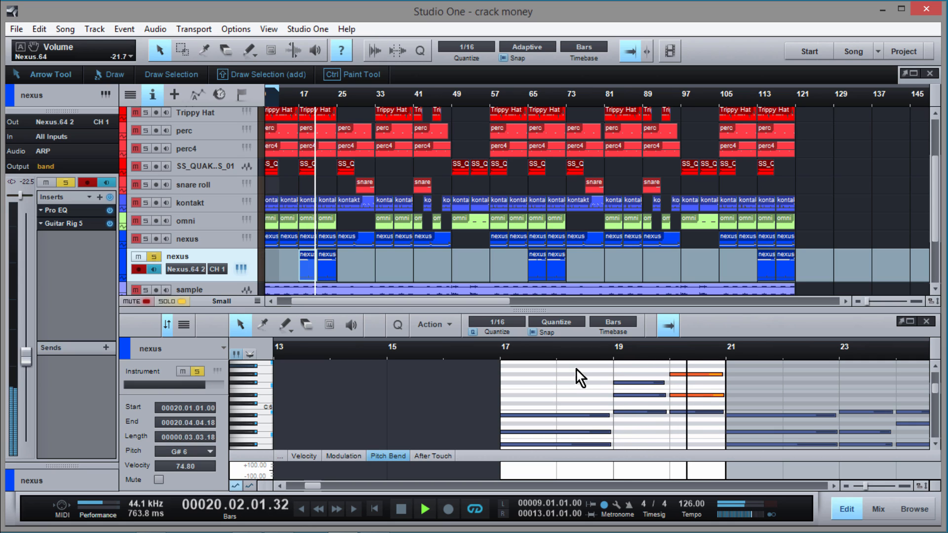
{"action": "key", "text": "space"}
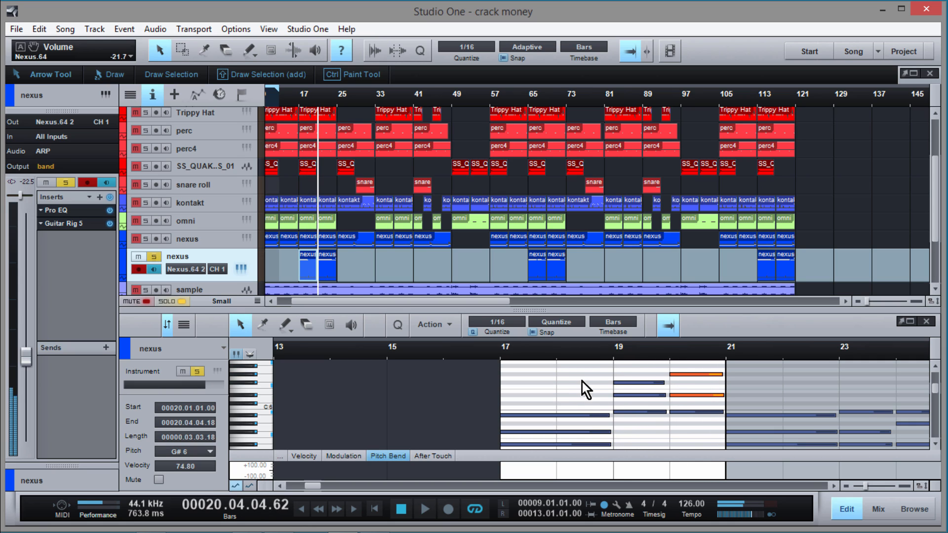
Step: Transpose the four raised notes at bars 19 and 20 back down one octave and play the part again from bar 17
{"action": "left_click_drag", "start_coordinate": [586, 369], "coordinate": [705, 401]}
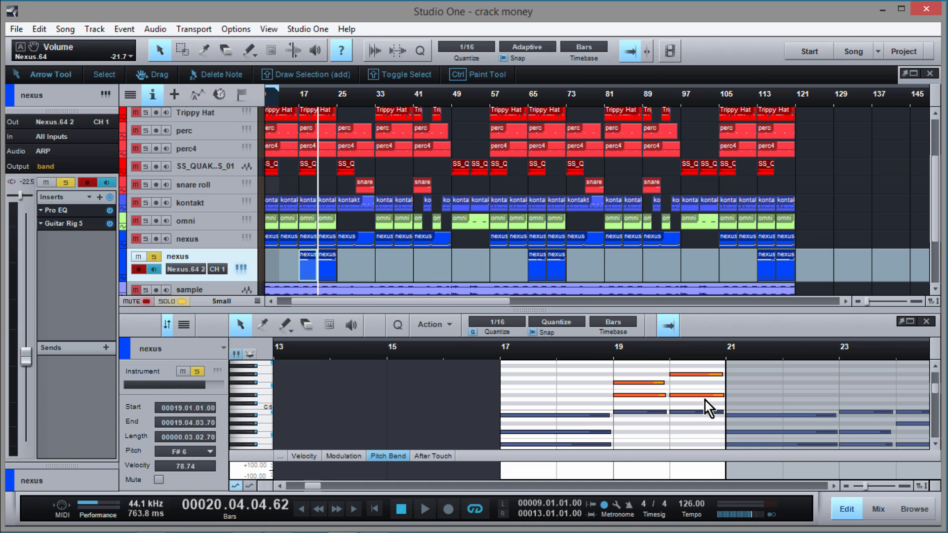
{"action": "key", "text": "shift+Down"}
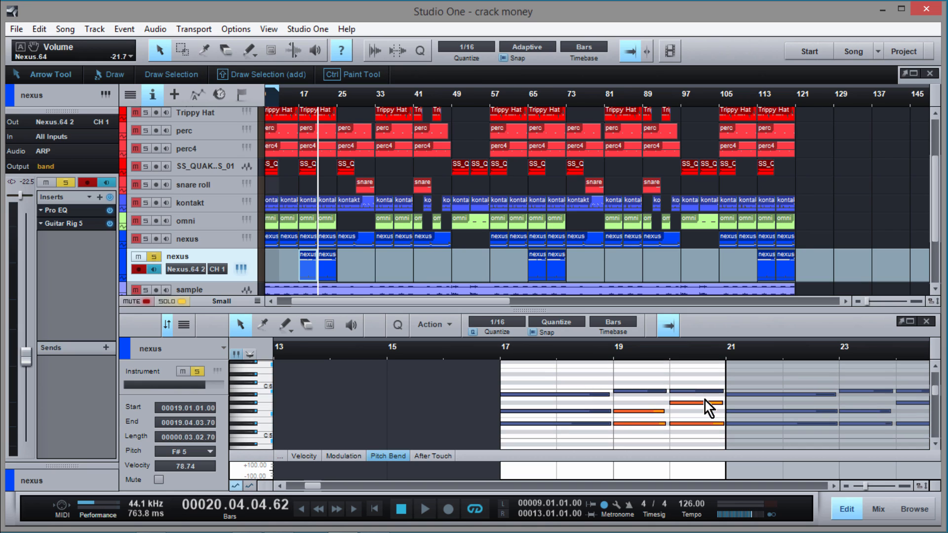
{"action": "left_click", "coordinate": [503, 361]}
{"action": "key", "text": "space"}
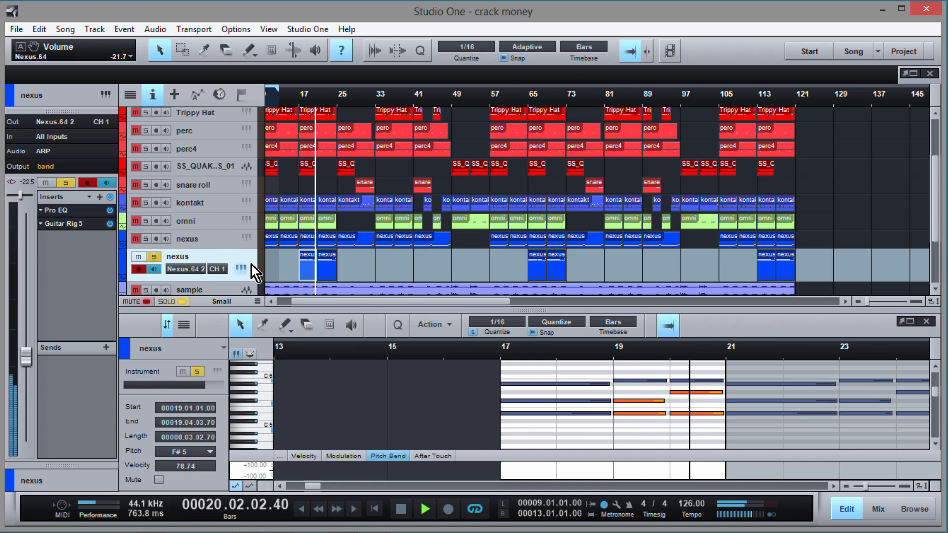
{"action": "key", "text": "space"}
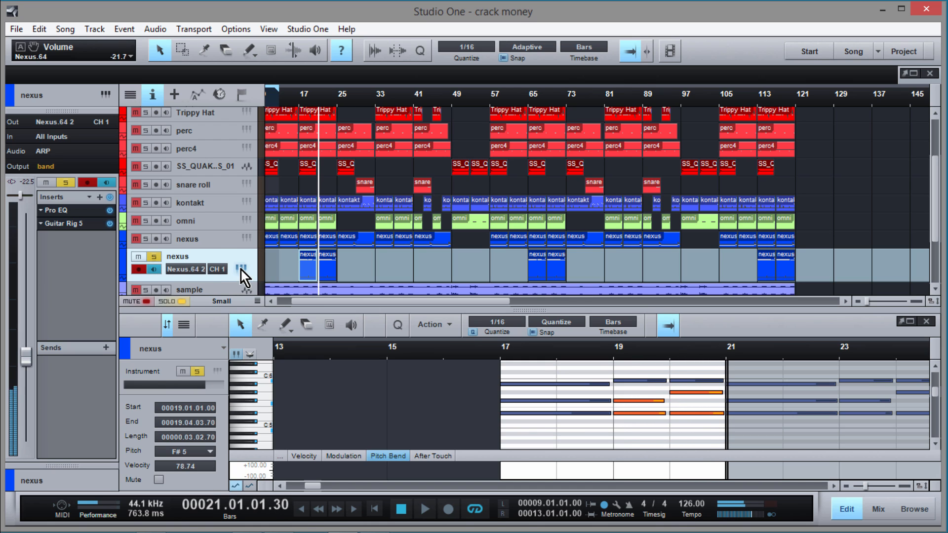
Step: Open the second nexus track's instrument, review its arpeggiator settings with the mode kept on down, and close it
{"action": "left_click", "coordinate": [241, 271]}
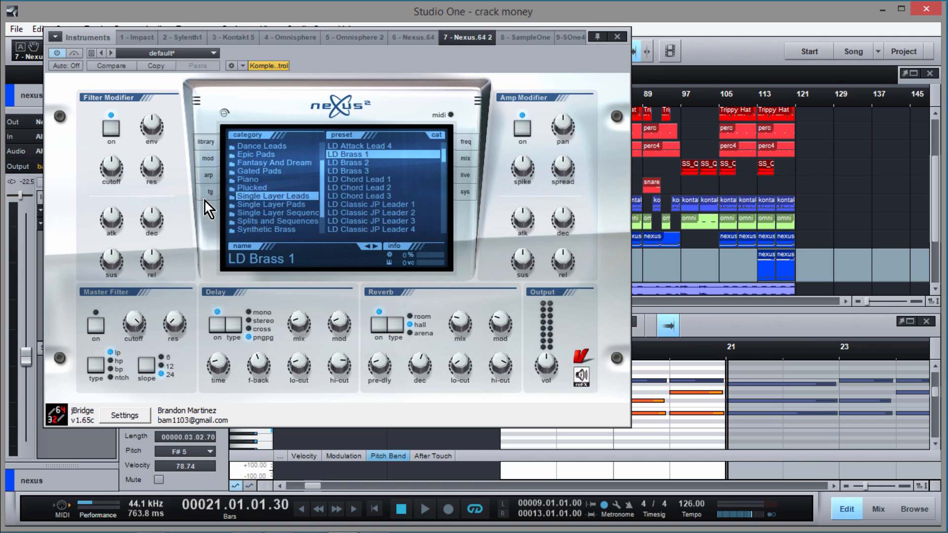
{"action": "left_click", "coordinate": [208, 181]}
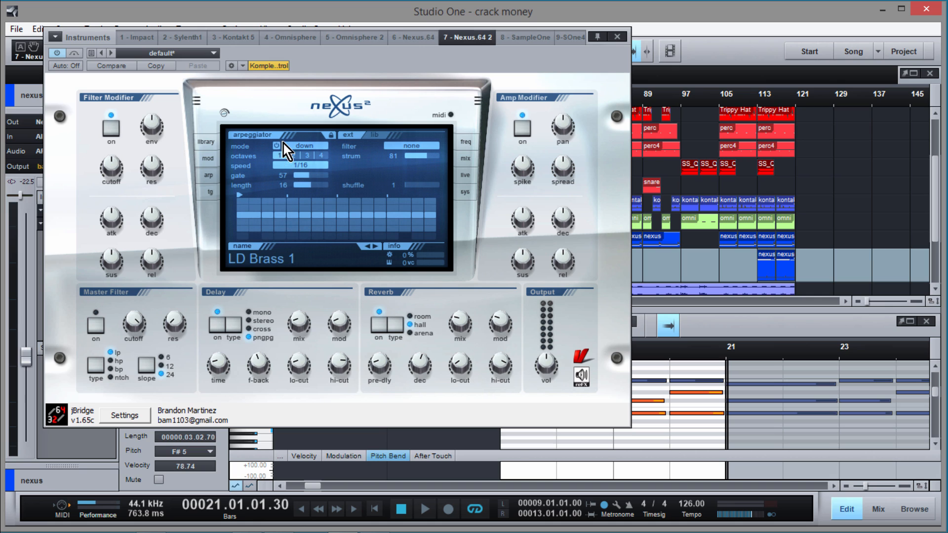
{"action": "left_click", "coordinate": [300, 144]}
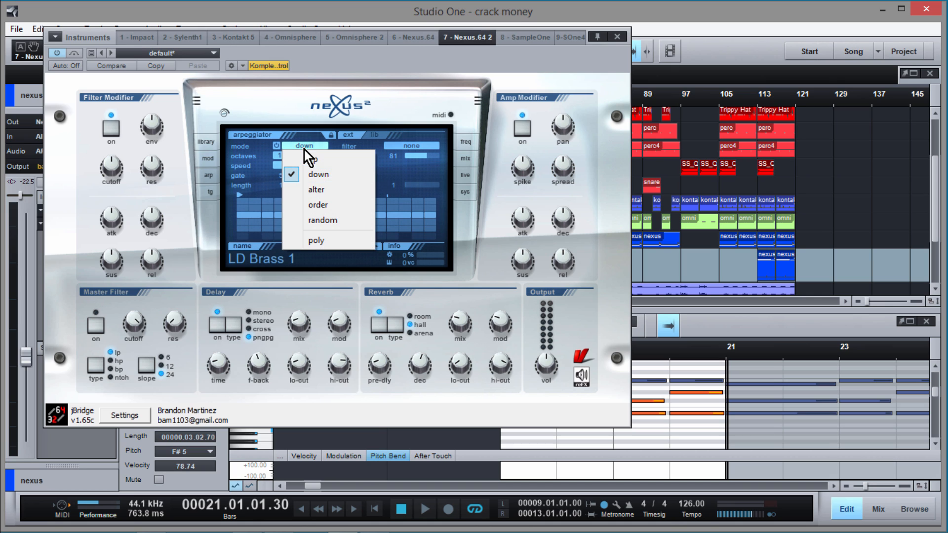
{"action": "left_click", "coordinate": [304, 147]}
{"action": "left_click", "coordinate": [304, 147]}
{"action": "left_click", "coordinate": [338, 174]}
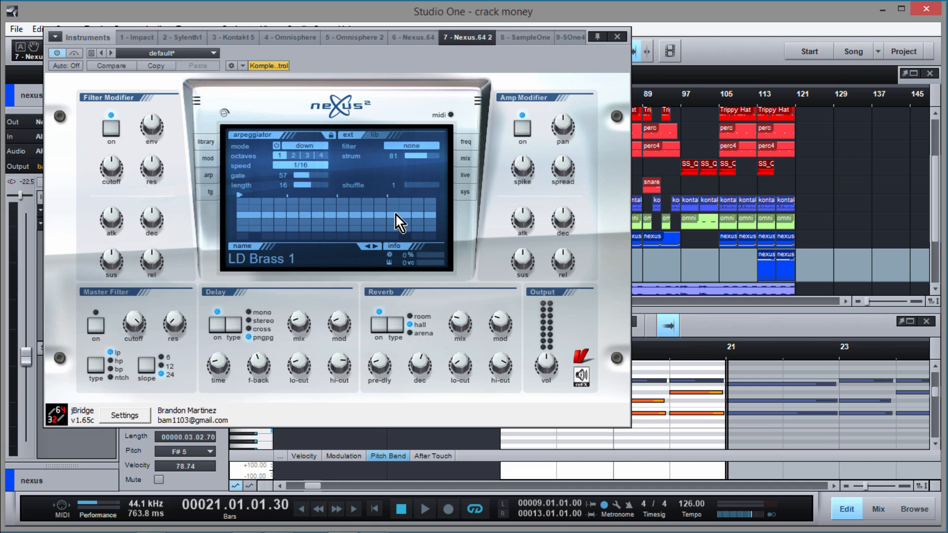
{"action": "left_click", "coordinate": [617, 37]}
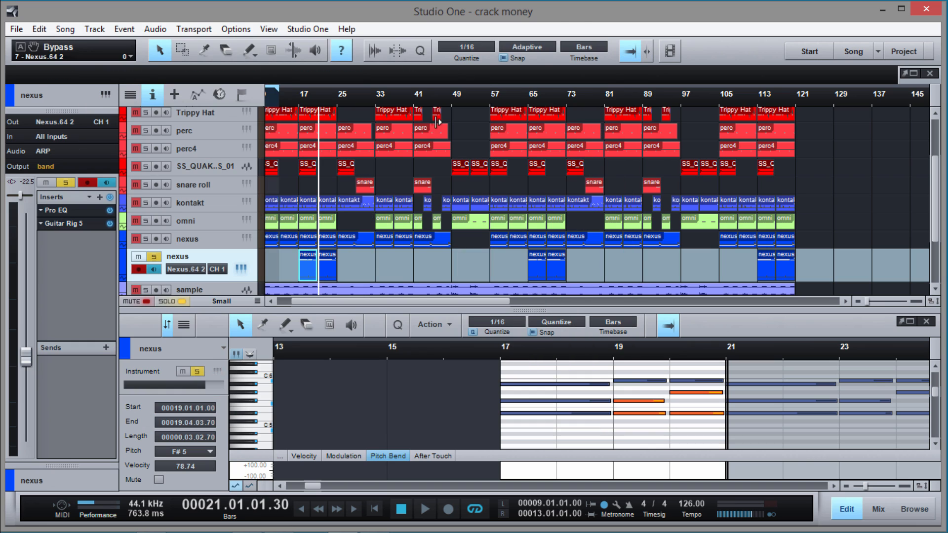
Step: Unsolo the second nexus track and play the full arrangement from about bar 16 through bar 26
{"action": "left_click", "coordinate": [296, 103]}
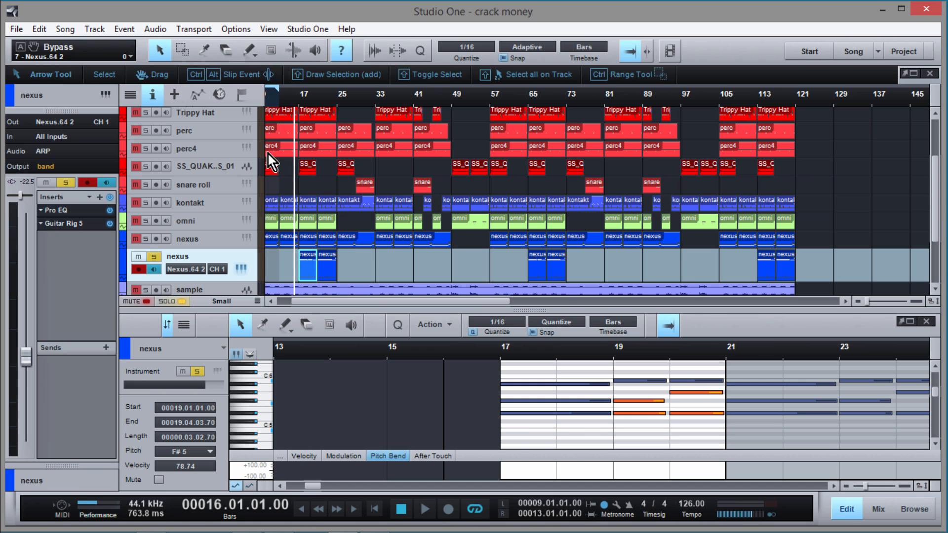
{"action": "left_click", "coordinate": [155, 257]}
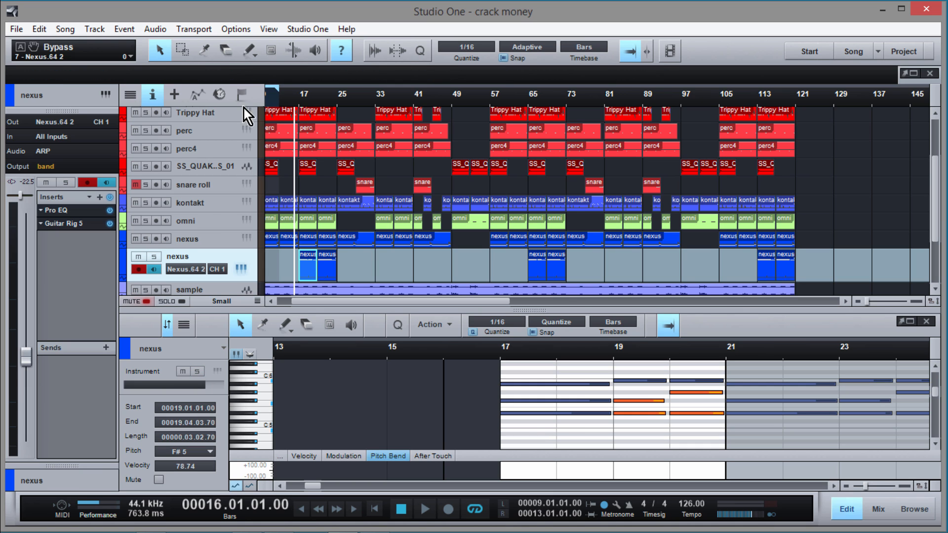
{"action": "left_click_drag", "start_coordinate": [296, 104], "coordinate": [302, 113]}
{"action": "double_click", "coordinate": [294, 102]}
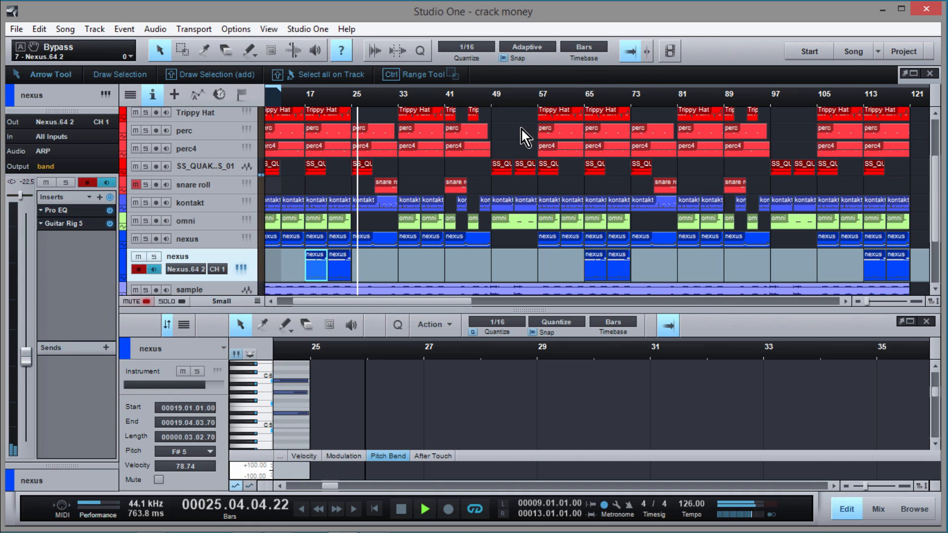
{"action": "key", "text": "space"}
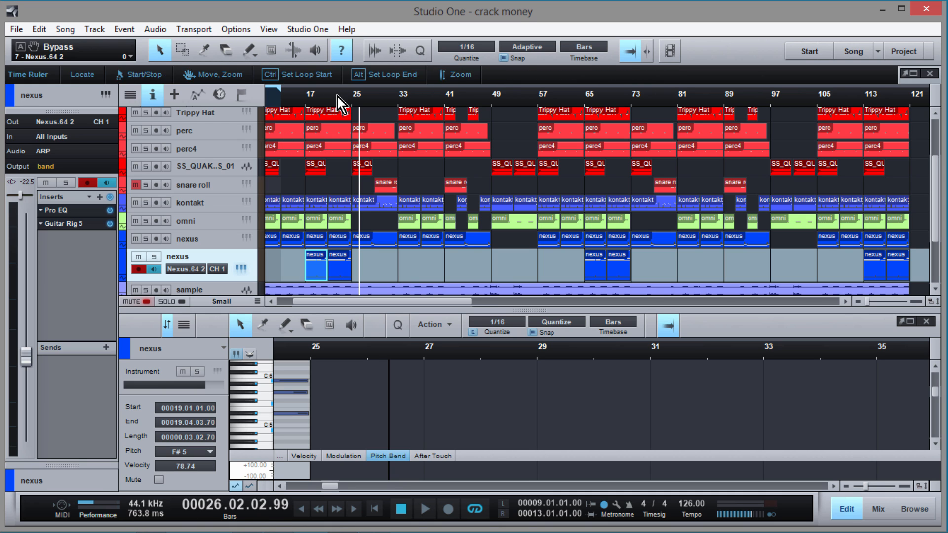
Step: Show the track automation, examine the 808 track's automation in the gap before bar 33, and look over the tracks down to the snare roll
{"action": "left_click_drag", "start_coordinate": [339, 99], "coordinate": [360, 100]}
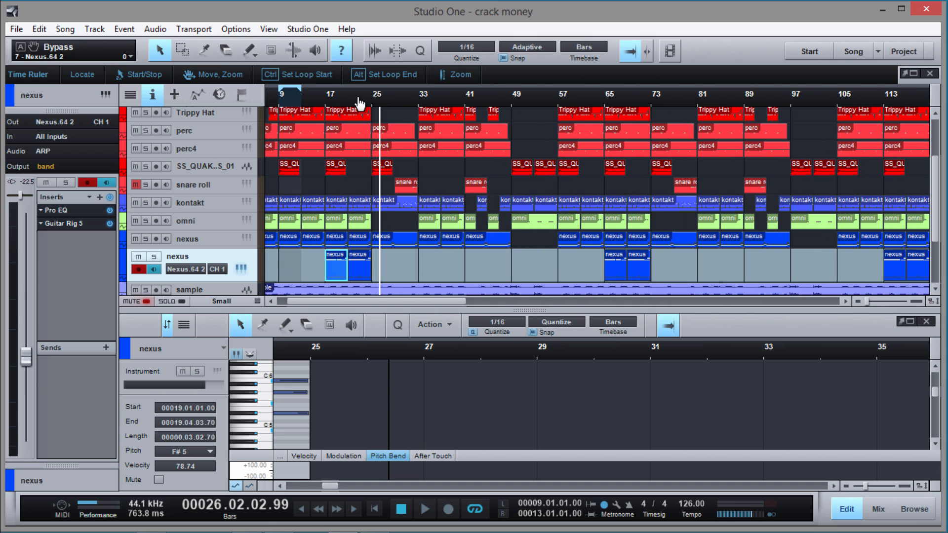
{"action": "scroll", "coordinate": [446, 205], "scroll_direction": "up", "scroll_amount": 1}
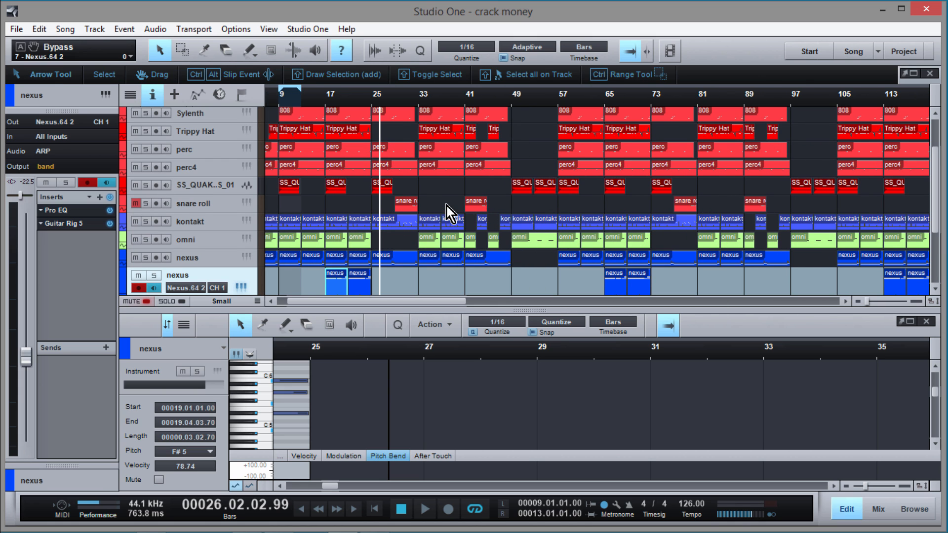
{"action": "scroll", "coordinate": [444, 230], "scroll_direction": "down", "scroll_amount": 3}
{"action": "scroll", "coordinate": [444, 229], "scroll_direction": "up", "scroll_amount": 4}
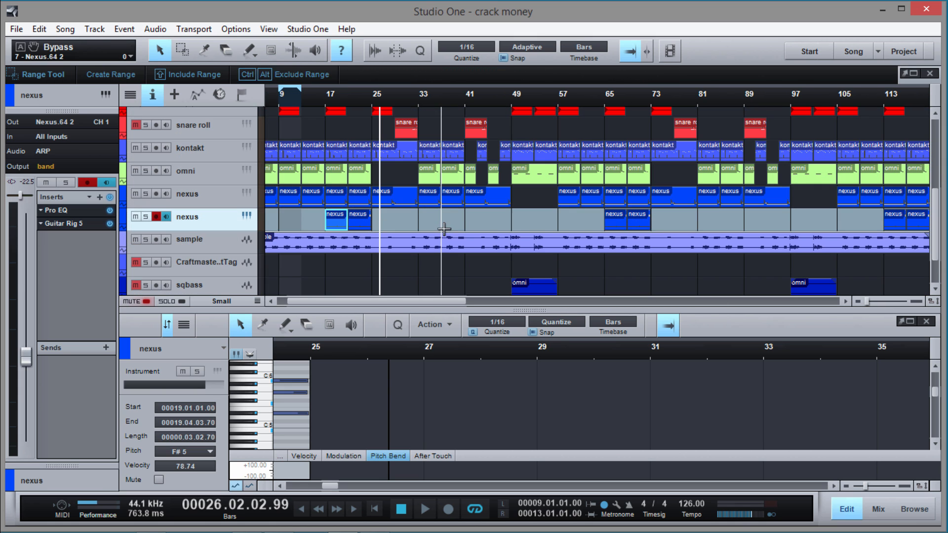
{"action": "scroll", "coordinate": [395, 218], "scroll_direction": "up", "scroll_amount": 5}
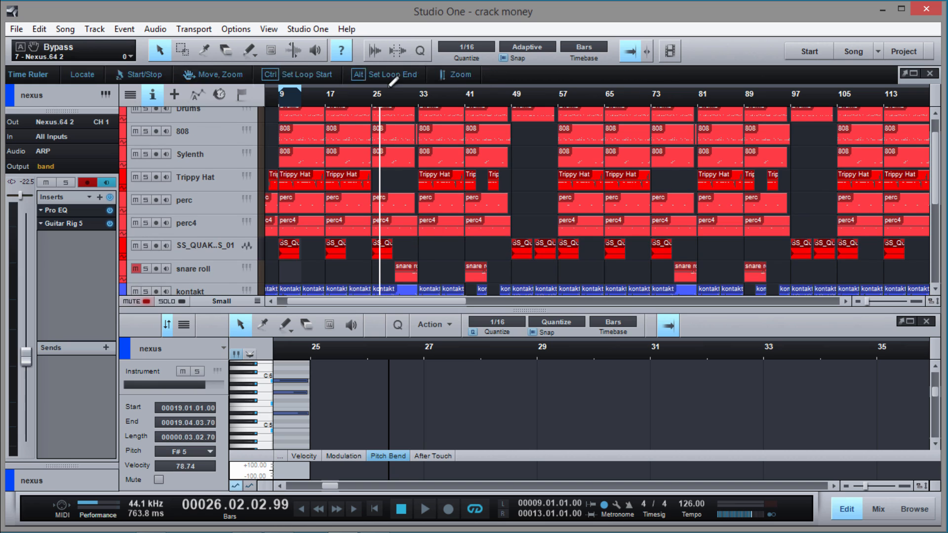
{"action": "scroll", "coordinate": [395, 167], "scroll_direction": "up", "scroll_amount": 1}
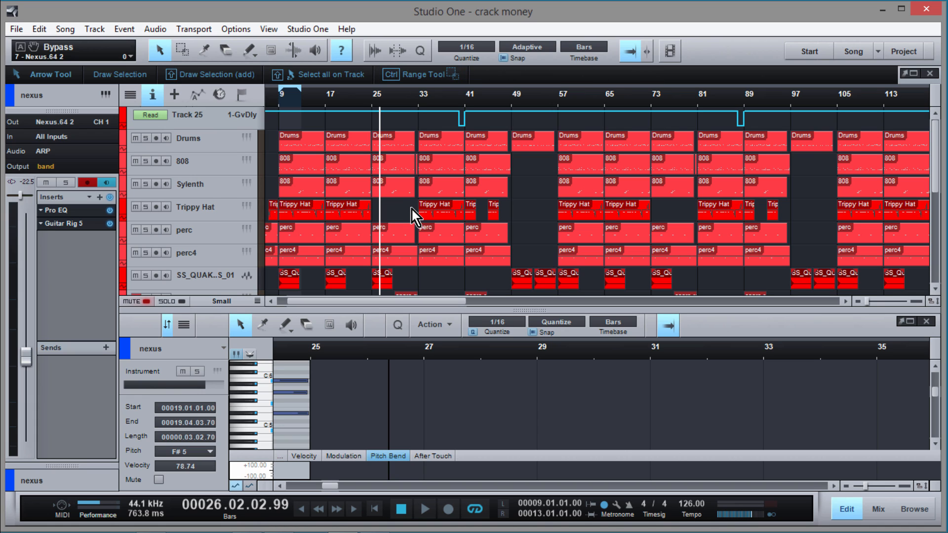
{"action": "key", "text": "a"}
{"action": "left_click_drag", "start_coordinate": [416, 94], "coordinate": [434, 176]}
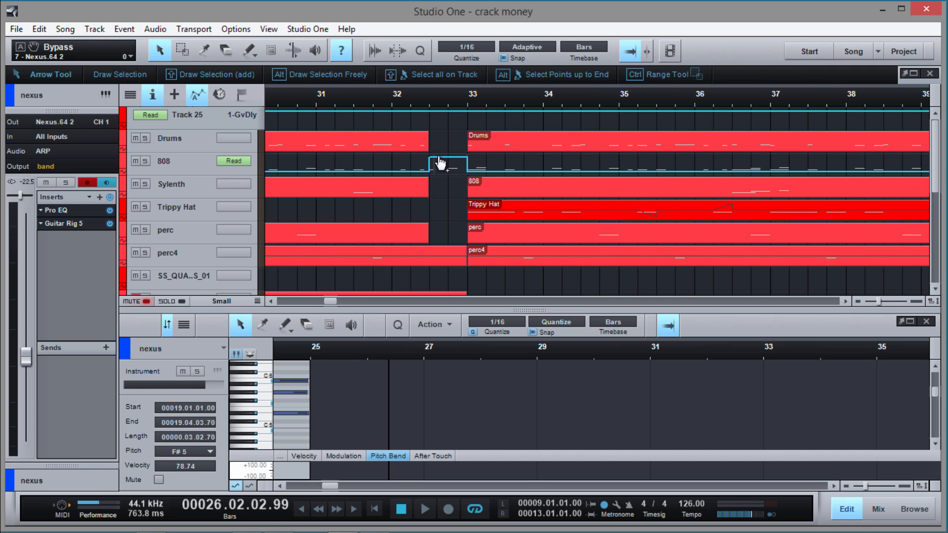
{"action": "left_click_drag", "start_coordinate": [434, 106], "coordinate": [427, 38]}
{"action": "scroll", "coordinate": [403, 188], "scroll_direction": "down", "scroll_amount": 4}
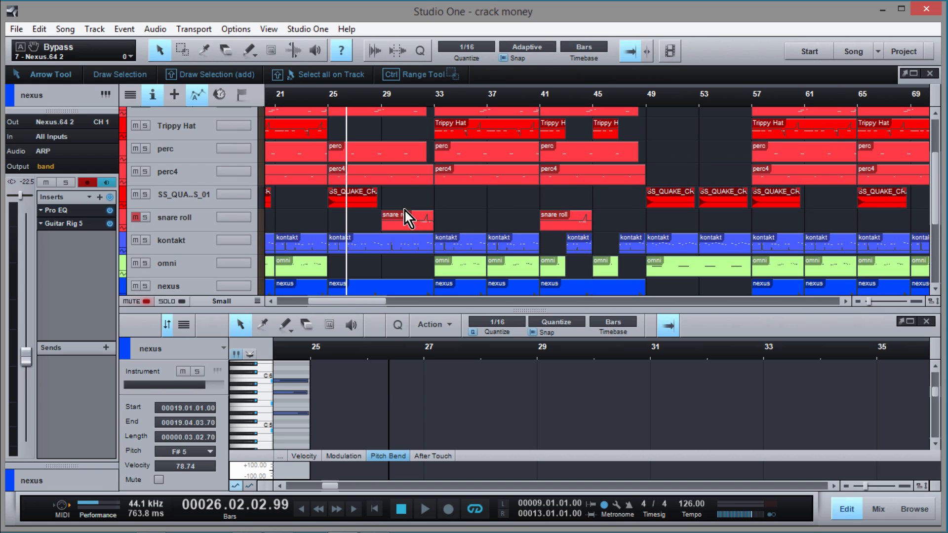
Step: Unmute the snare roll track and play the arrangement from bar 25 through the snare roll into bar 33
{"action": "left_click", "coordinate": [135, 218]}
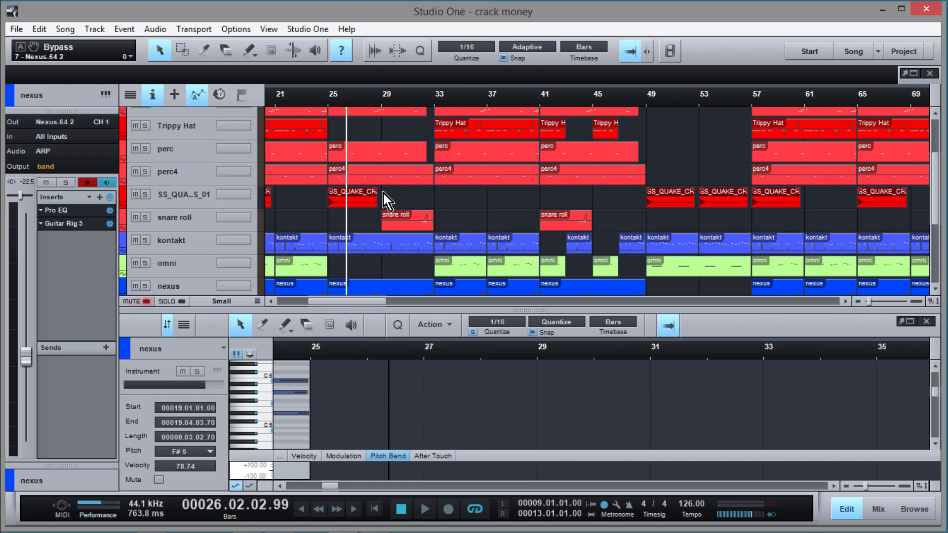
{"action": "double_click", "coordinate": [328, 107]}
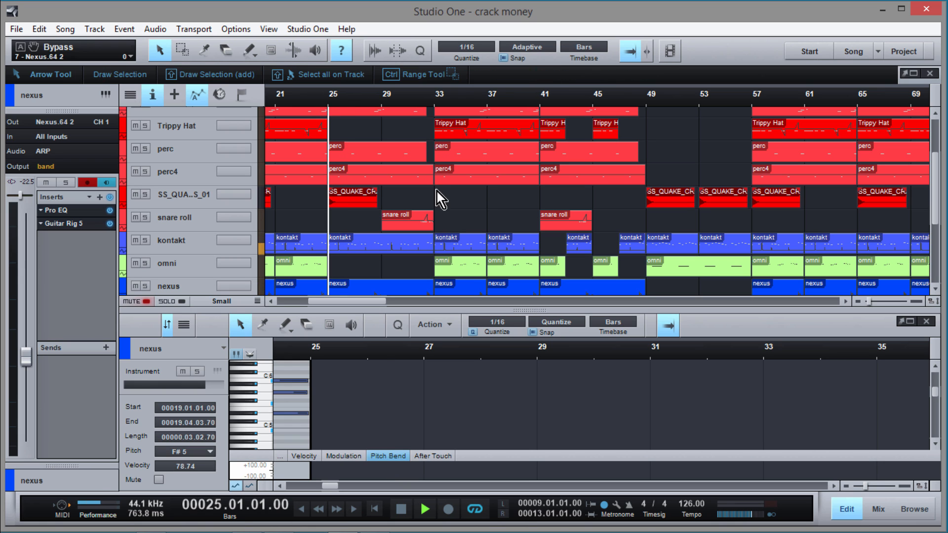
{"action": "scroll", "coordinate": [431, 206], "scroll_direction": "down", "scroll_amount": 2}
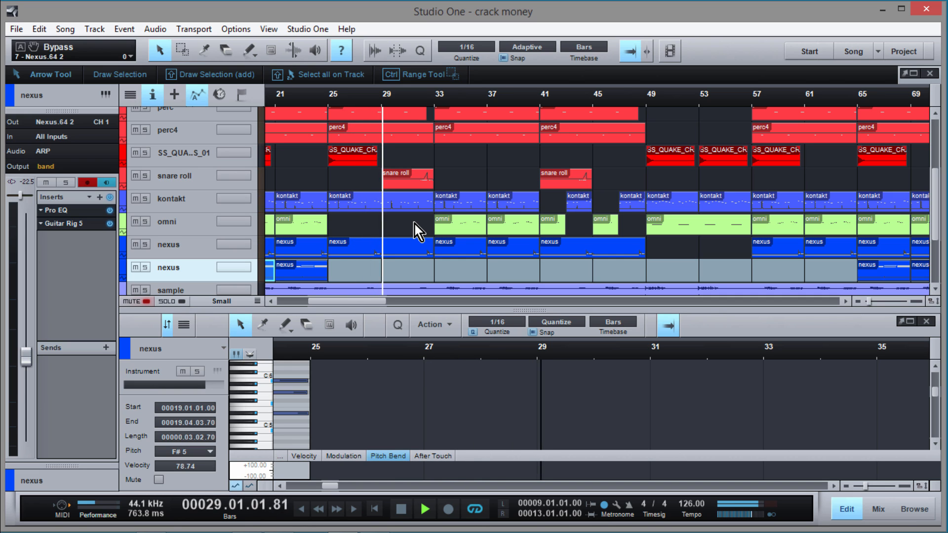
{"action": "left_click", "coordinate": [419, 183]}
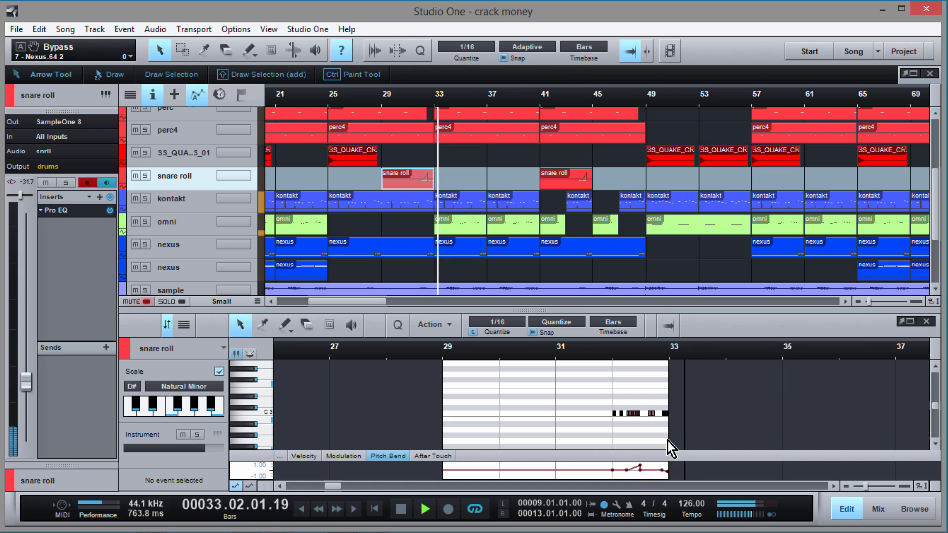
{"action": "key", "text": "space"}
Step: Enlarge the pitch bend lane to examine the snare roll's bend curve at bar 32, then restore the larger arrangement view
{"action": "key", "text": "f"}
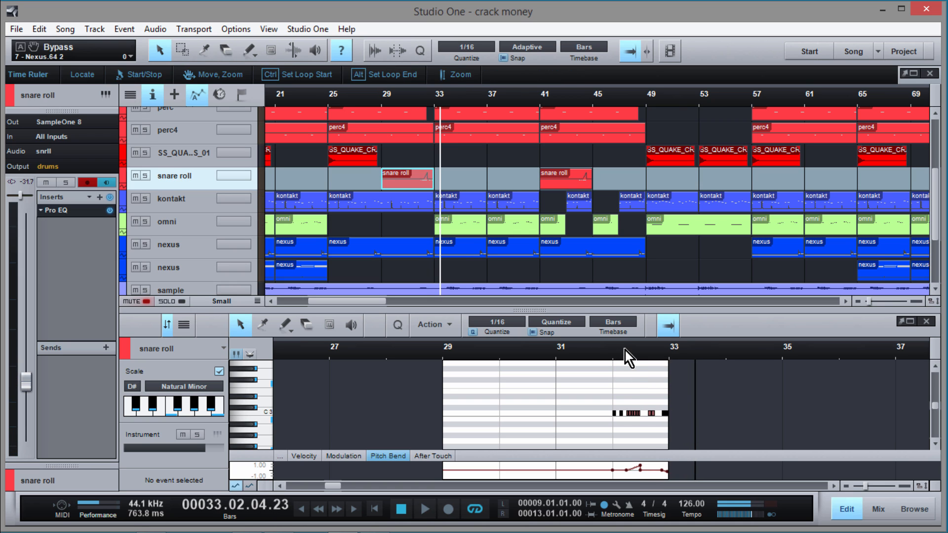
{"action": "left_click_drag", "start_coordinate": [627, 310], "coordinate": [627, 224]}
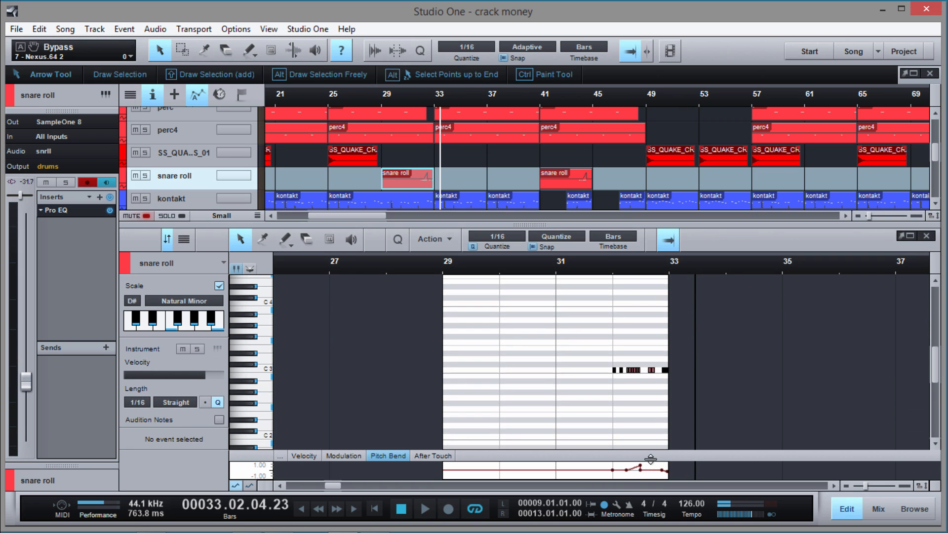
{"action": "left_click_drag", "start_coordinate": [651, 459], "coordinate": [649, 328]}
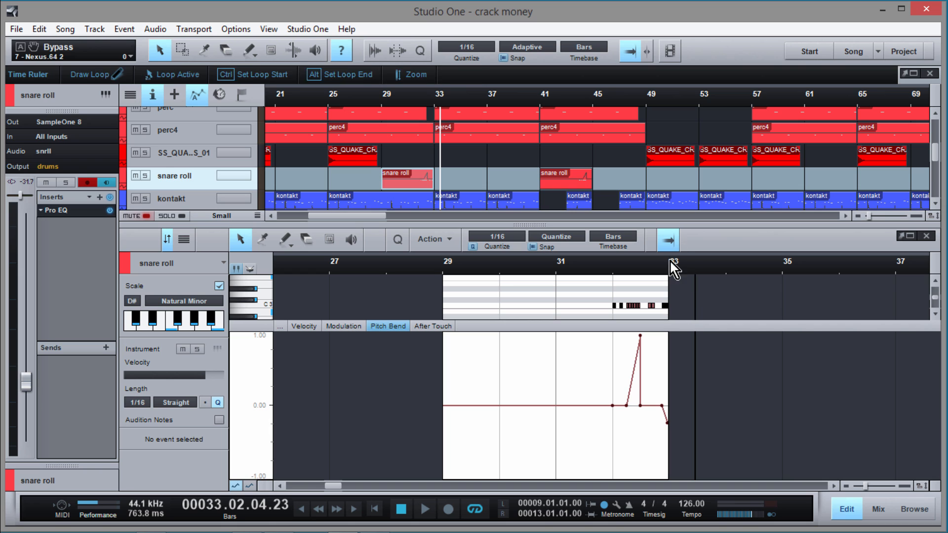
{"action": "left_click_drag", "start_coordinate": [661, 268], "coordinate": [654, 311]}
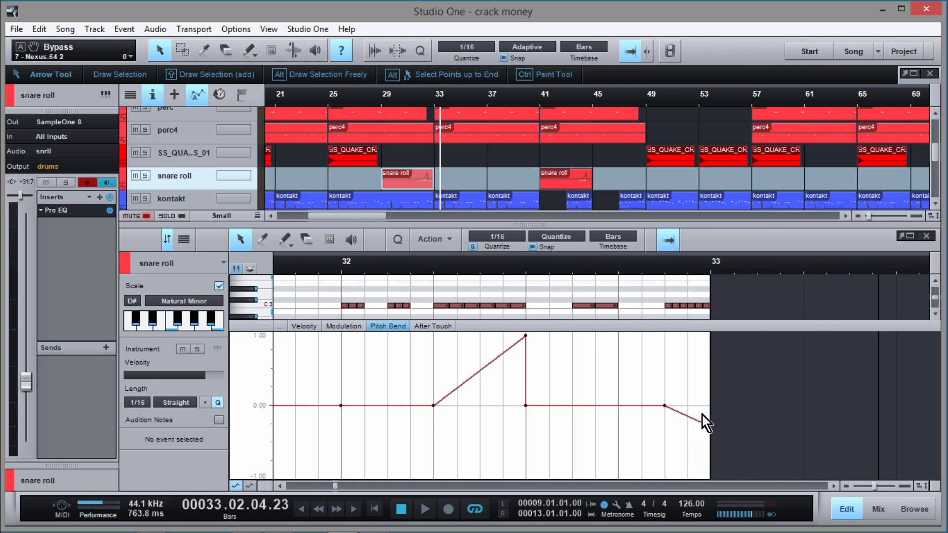
{"action": "left_click_drag", "start_coordinate": [439, 225], "coordinate": [445, 300]}
{"action": "left_click_drag", "start_coordinate": [491, 368], "coordinate": [457, 527]}
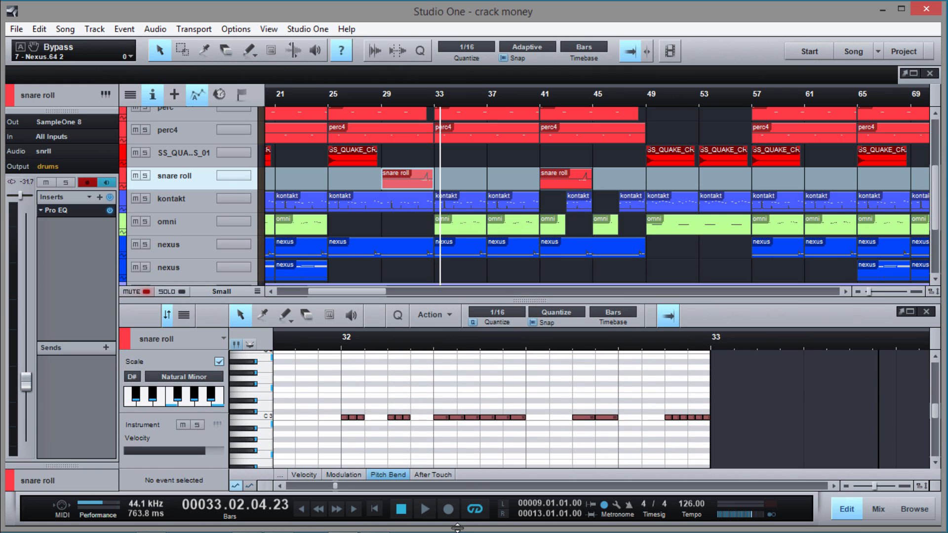
{"action": "left_click_drag", "start_coordinate": [439, 319], "coordinate": [433, 438]}
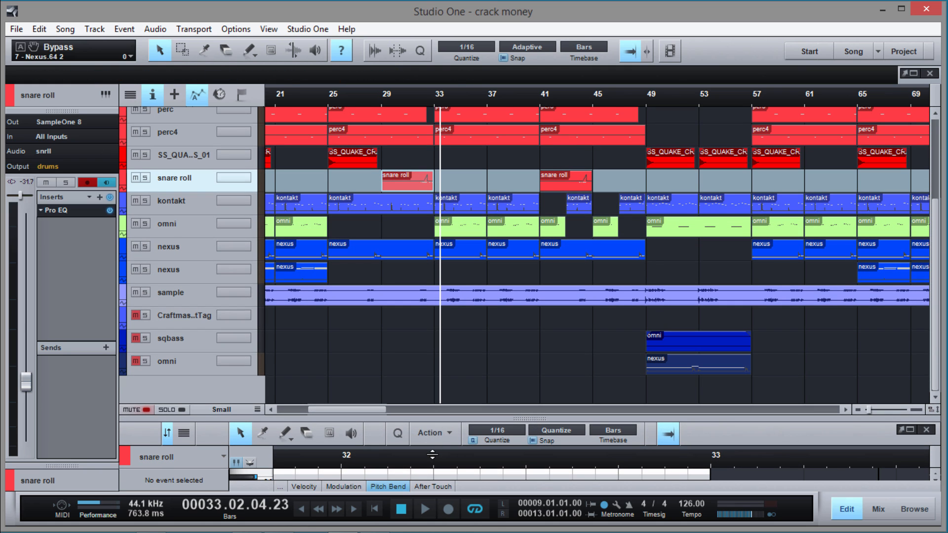
{"action": "scroll", "coordinate": [436, 302], "scroll_direction": "up", "scroll_amount": 4}
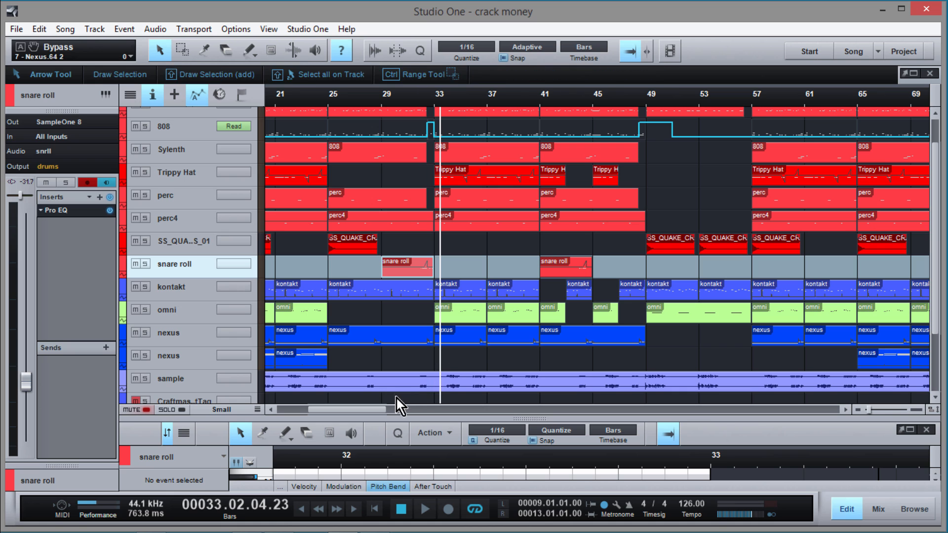
Step: Compare the snare roll's notes in bar 32 with the pitch bend curve beneath them
{"action": "left_click_drag", "start_coordinate": [442, 417], "coordinate": [454, 232]}
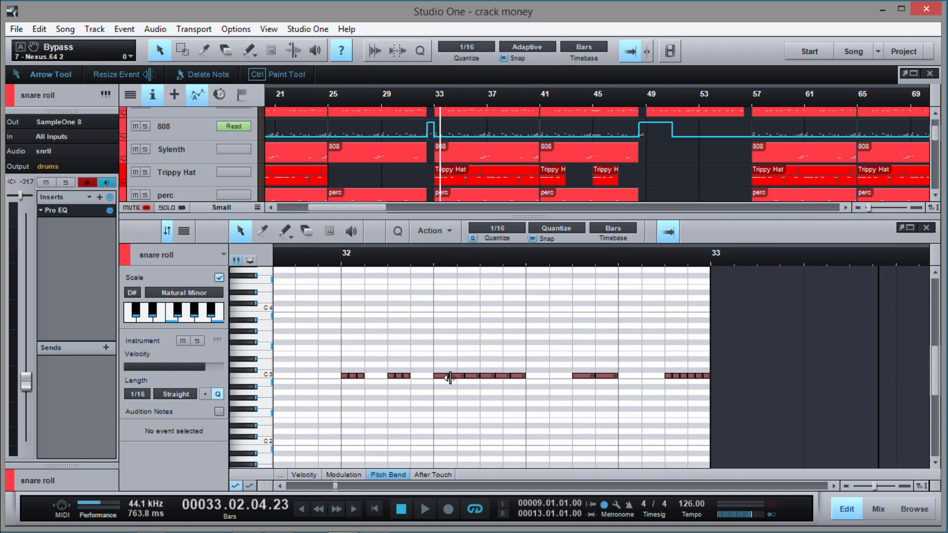
{"action": "left_click_drag", "start_coordinate": [508, 470], "coordinate": [489, 341]}
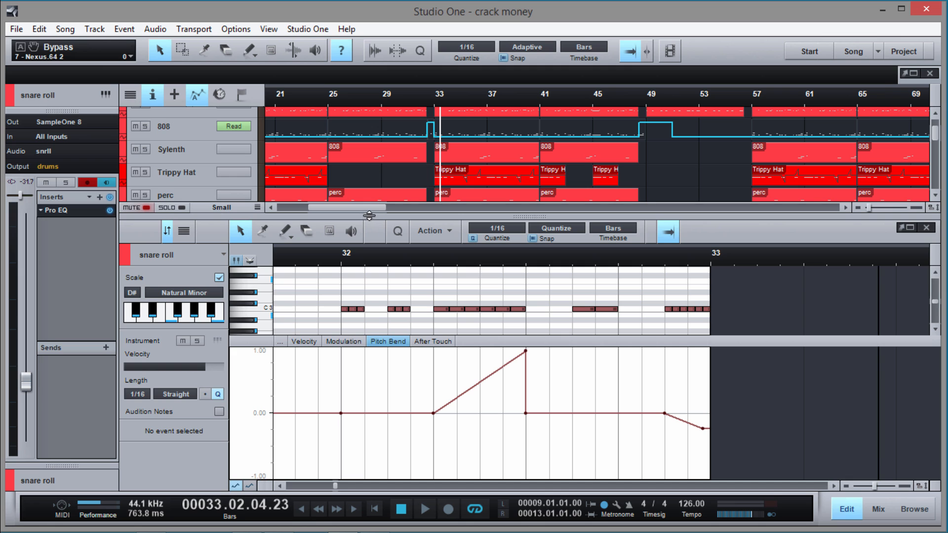
{"action": "left_click_drag", "start_coordinate": [369, 216], "coordinate": [370, 243]}
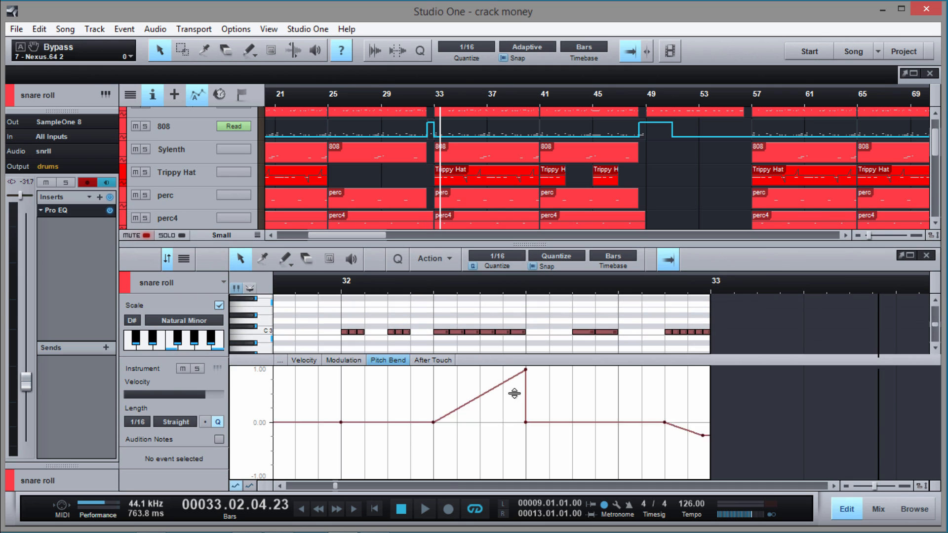
{"action": "left_click_drag", "start_coordinate": [514, 394], "coordinate": [514, 466]}
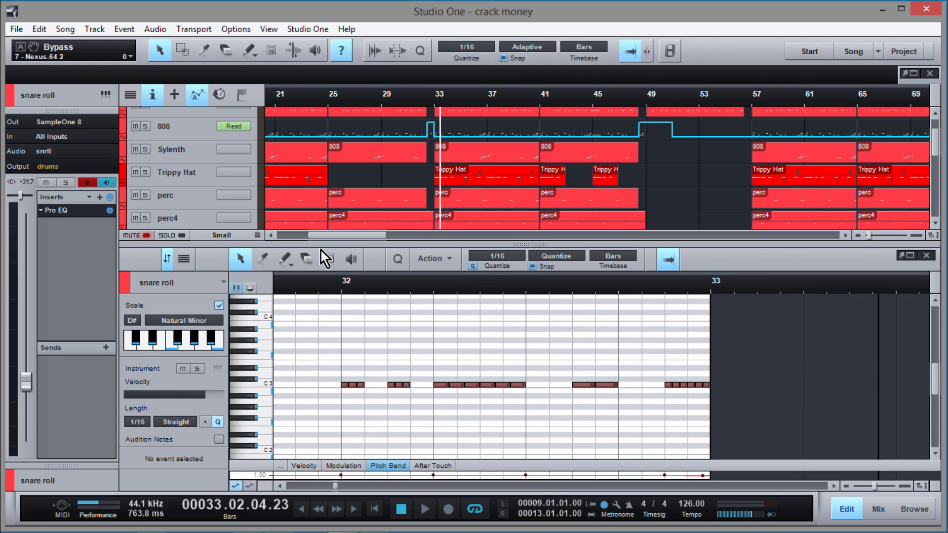
Step: Review the snare roll's SampleOne instrument and its pitch bend range, close it, and check the bend curve again
{"action": "left_click", "coordinate": [101, 94]}
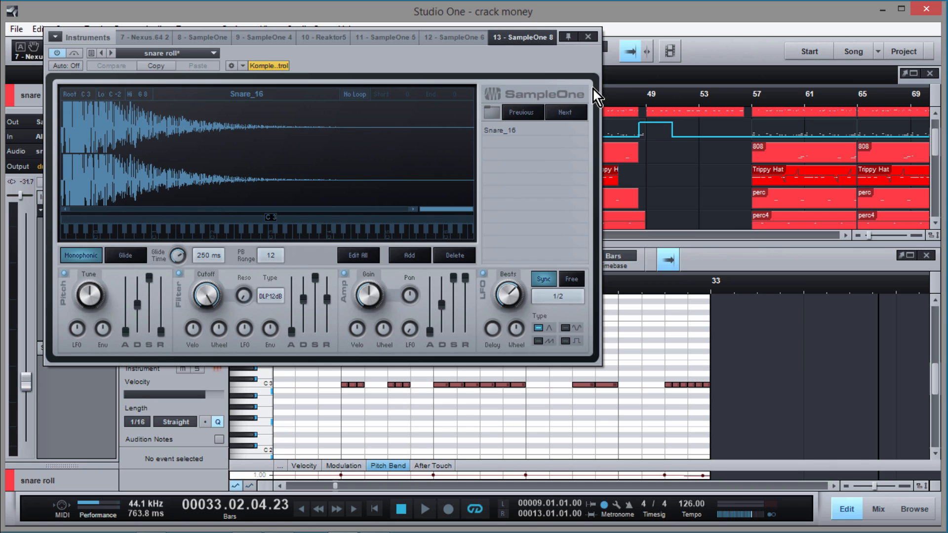
{"action": "left_click", "coordinate": [589, 38]}
{"action": "left_click_drag", "start_coordinate": [565, 463], "coordinate": [524, 319]}
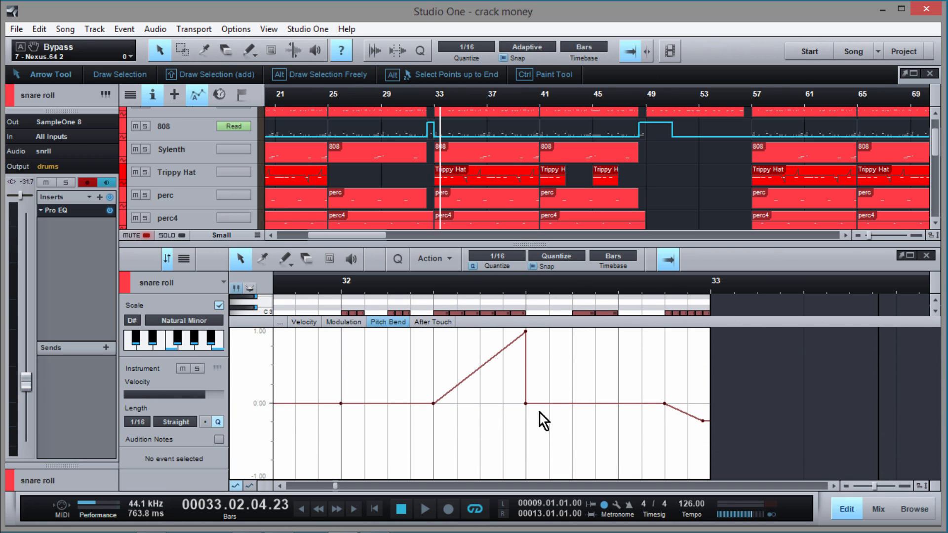
{"action": "double_click", "coordinate": [644, 321]}
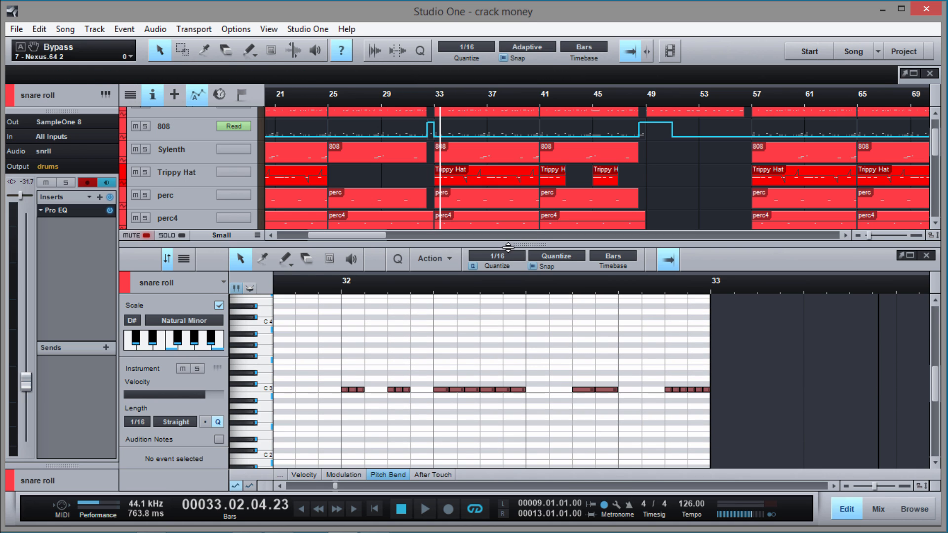
{"action": "left_click_drag", "start_coordinate": [508, 247], "coordinate": [510, 421]}
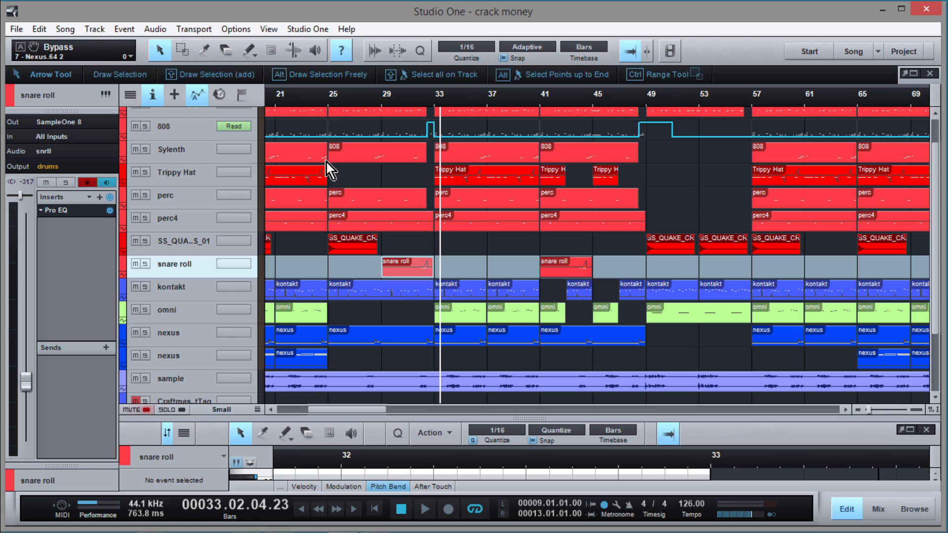
Step: Play the arrangement from just before bar 33 to bar 41 to hear the change into the following section
{"action": "left_click", "coordinate": [414, 102]}
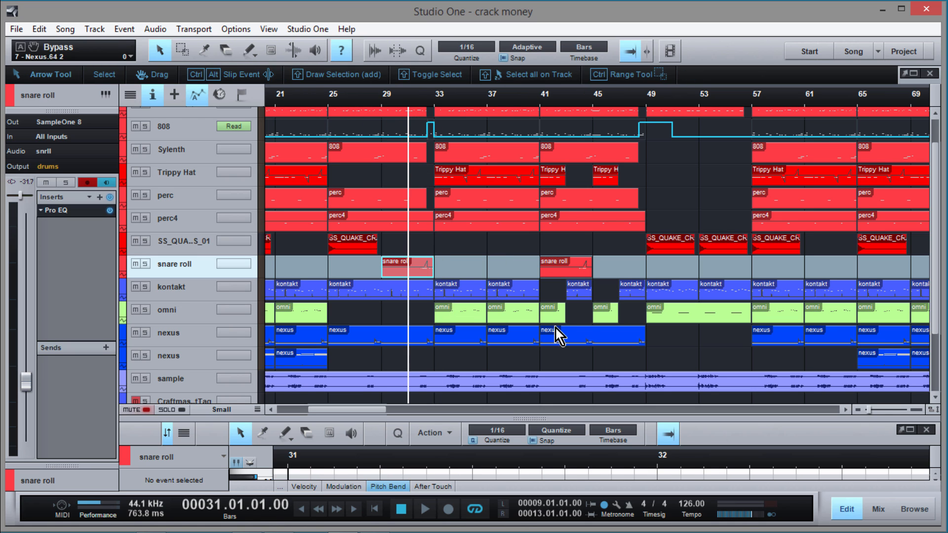
{"action": "scroll", "coordinate": [550, 310], "scroll_direction": "up", "scroll_amount": 2}
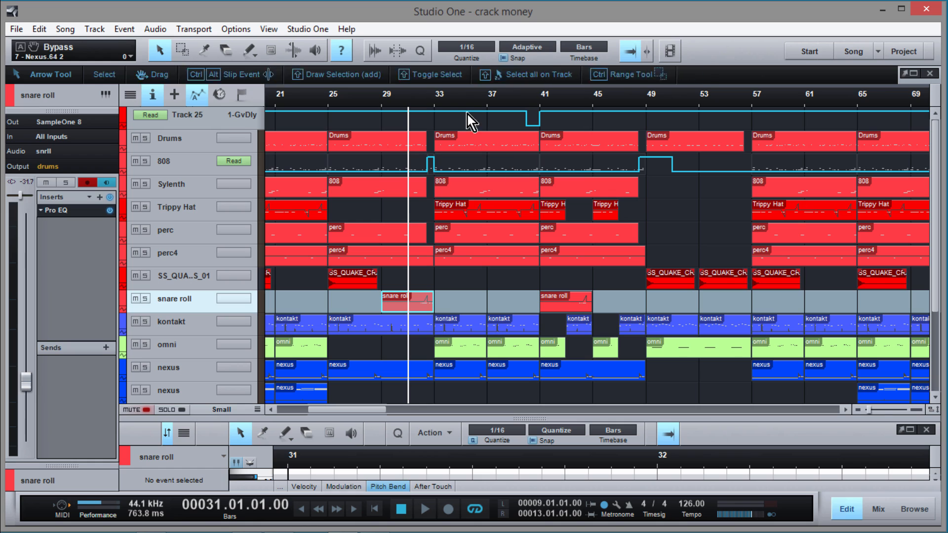
{"action": "left_click", "coordinate": [435, 101]}
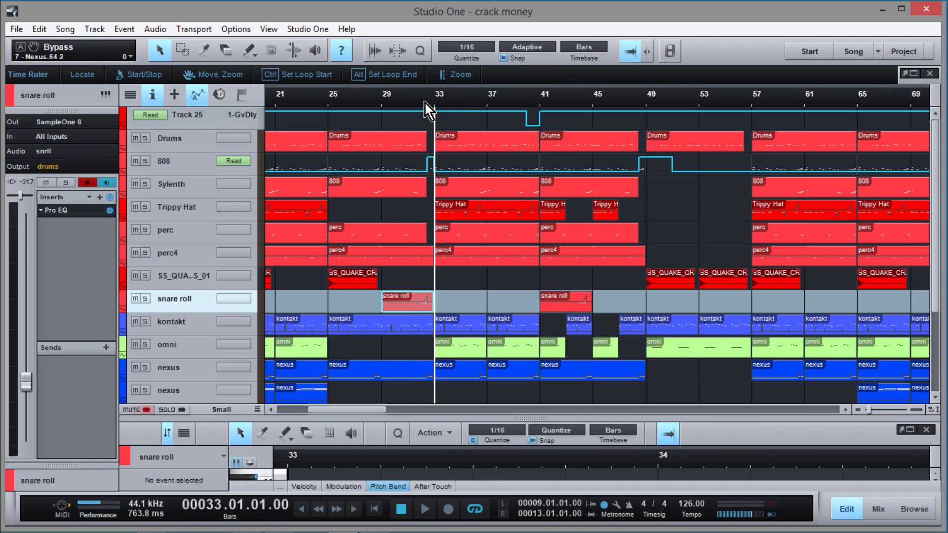
{"action": "left_click", "coordinate": [425, 102]}
{"action": "key", "text": "space"}
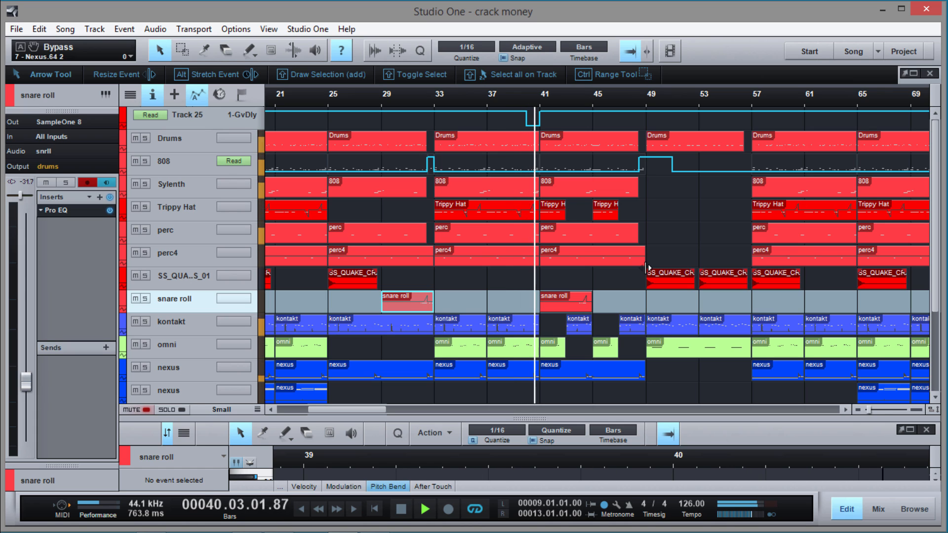
{"action": "key", "text": "space"}
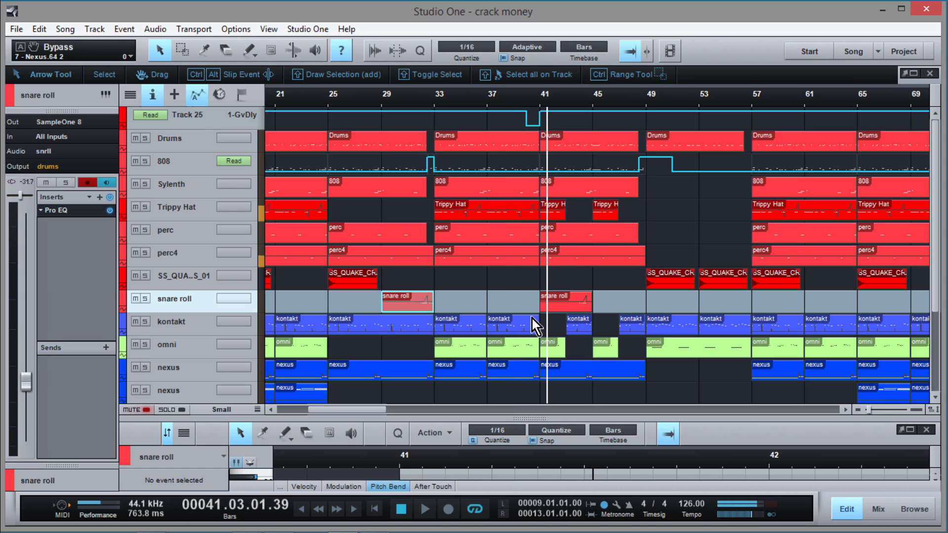
Step: Examine the delay automation on Track 25 at bar 40 and review the GRevDly insert on the drums bus in the mixer
{"action": "mouse_move", "coordinate": [587, 419]}
{"action": "left_mouse_down"}
{"action": "mouse_move", "coordinate": [588, 398]}
{"action": "mouse_move", "coordinate": [589, 448]}
{"action": "mouse_move", "coordinate": [588, 403]}
{"action": "left_mouse_up"}
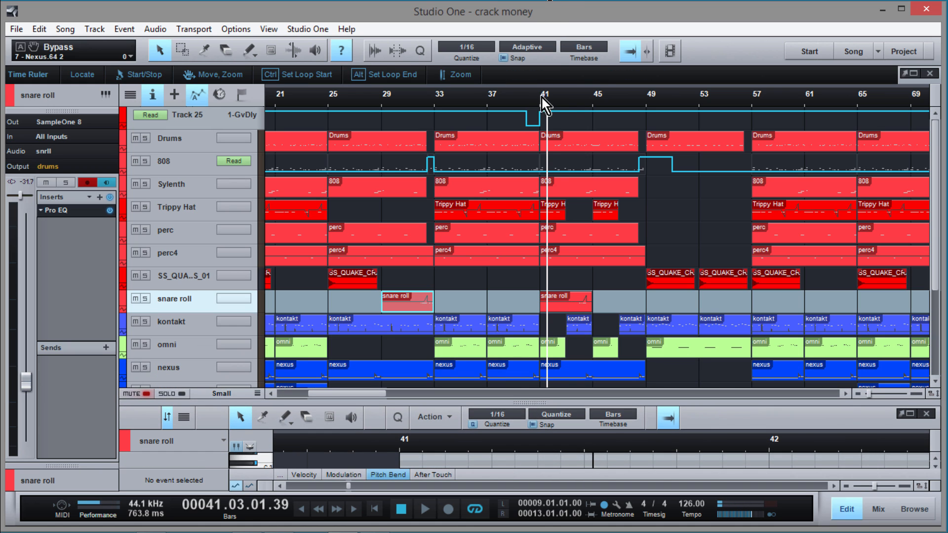
{"action": "left_click_drag", "start_coordinate": [541, 96], "coordinate": [585, 130]}
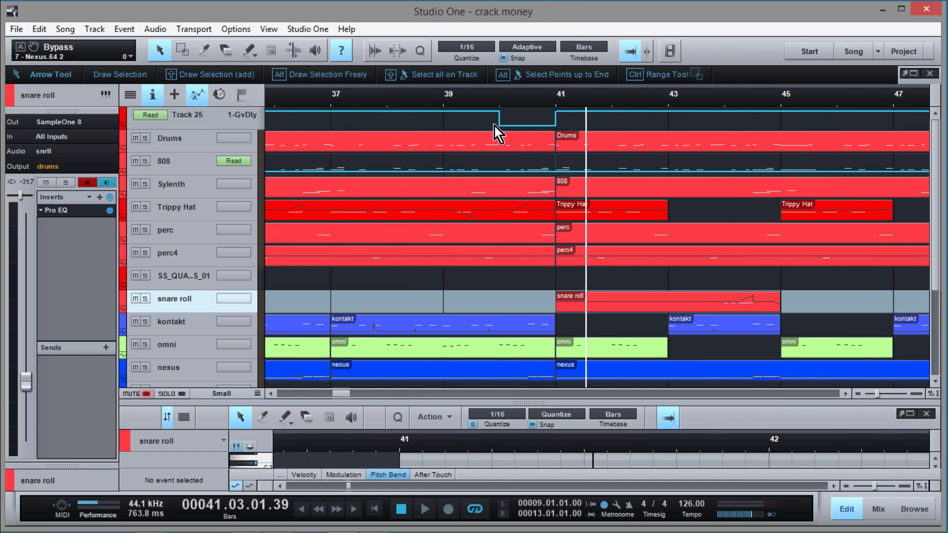
{"action": "key", "text": "F3"}
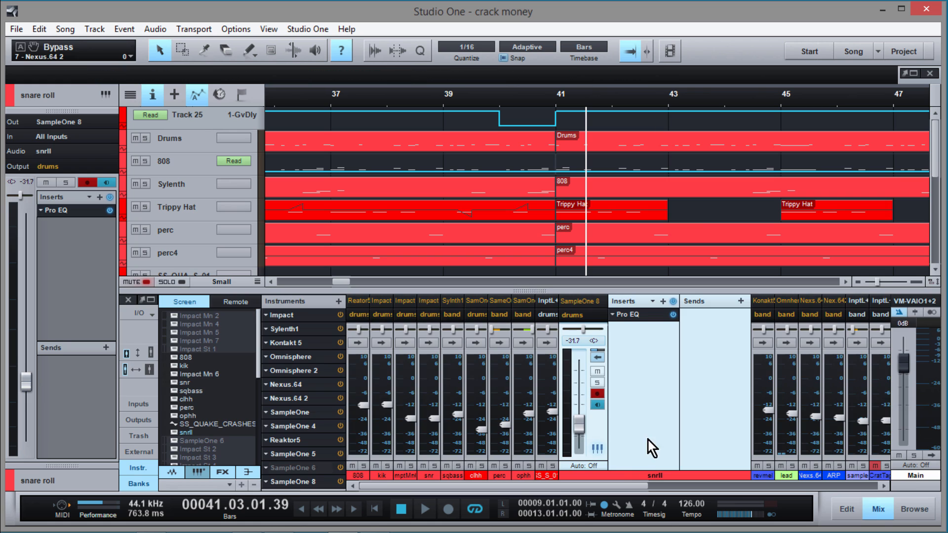
{"action": "left_click_drag", "start_coordinate": [564, 487], "coordinate": [834, 497]}
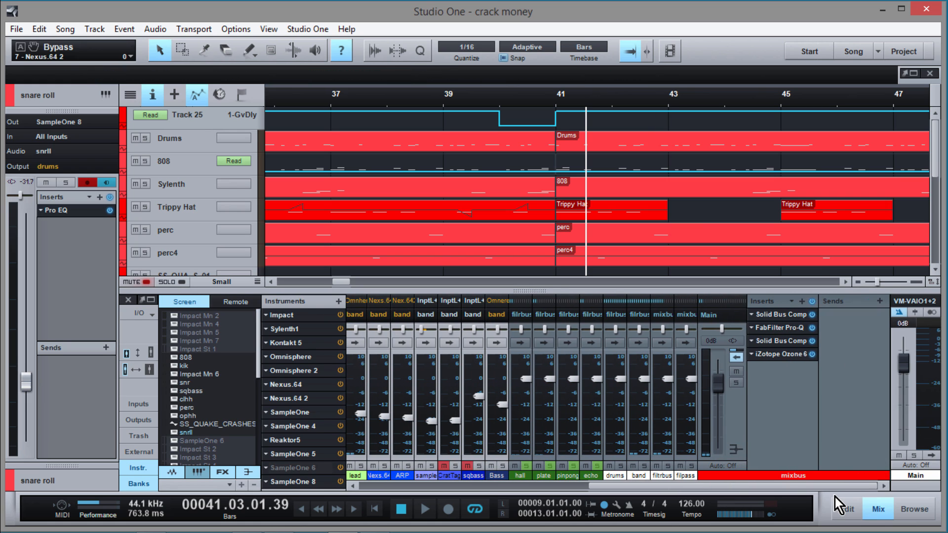
{"action": "left_click", "coordinate": [664, 346]}
{"action": "left_click", "coordinate": [695, 356]}
{"action": "left_click", "coordinate": [620, 345]}
{"action": "left_click", "coordinate": [696, 319]}
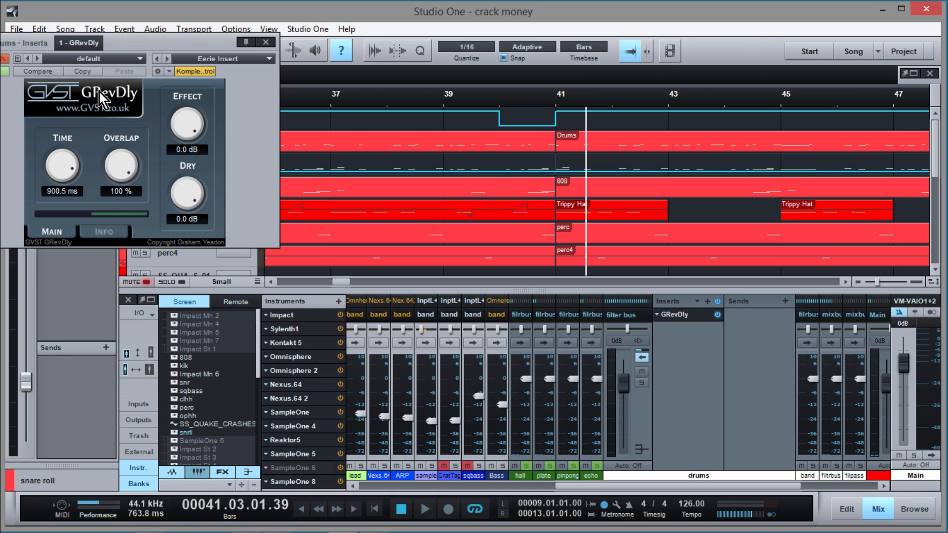
{"action": "left_click", "coordinate": [266, 42]}
Step: Solo the drums bus and play it from just before bar 37 into bar 41 to hear the reverse delay
{"action": "left_click", "coordinate": [646, 383]}
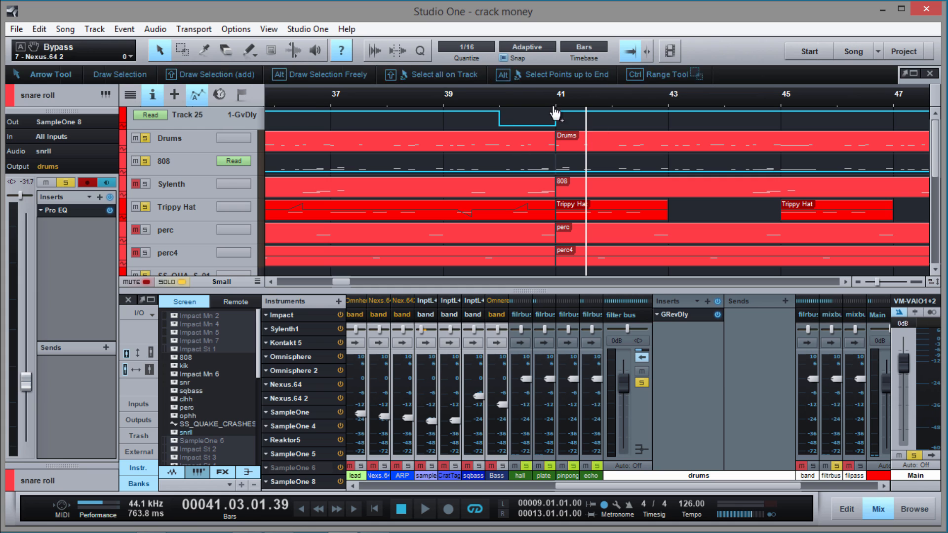
{"action": "double_click", "coordinate": [311, 102]}
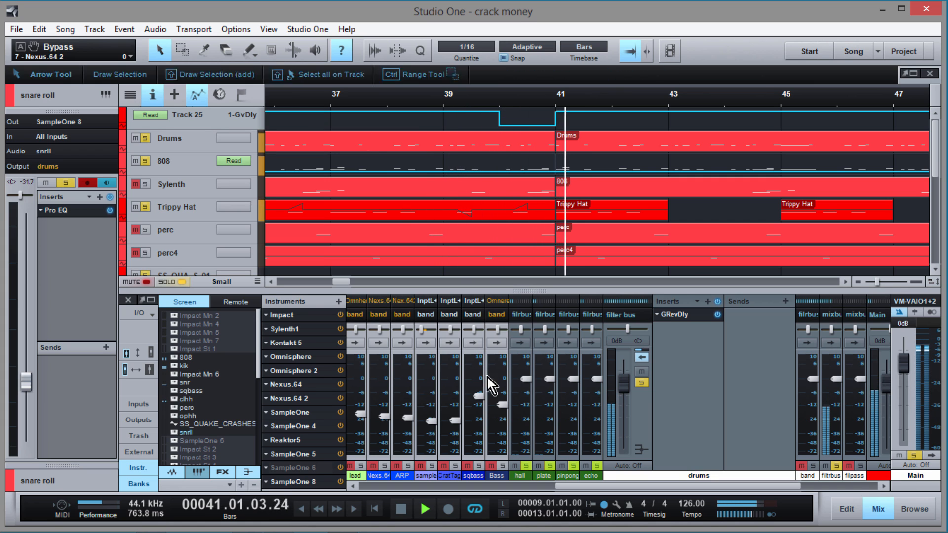
{"action": "key", "text": "space"}
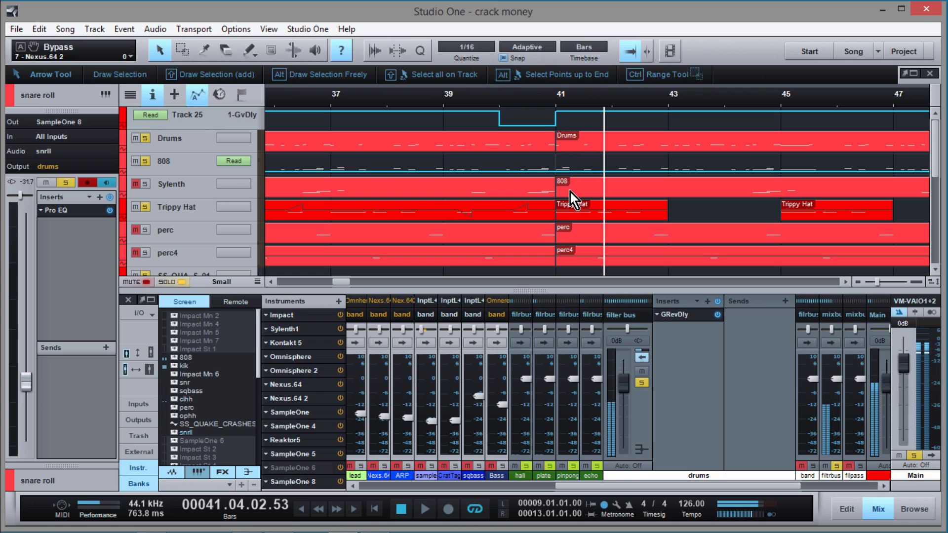
Step: Set the track height to Tiny and look over the arrangement from bar 9 to bar 81
{"action": "left_click_drag", "start_coordinate": [513, 101], "coordinate": [560, 66]}
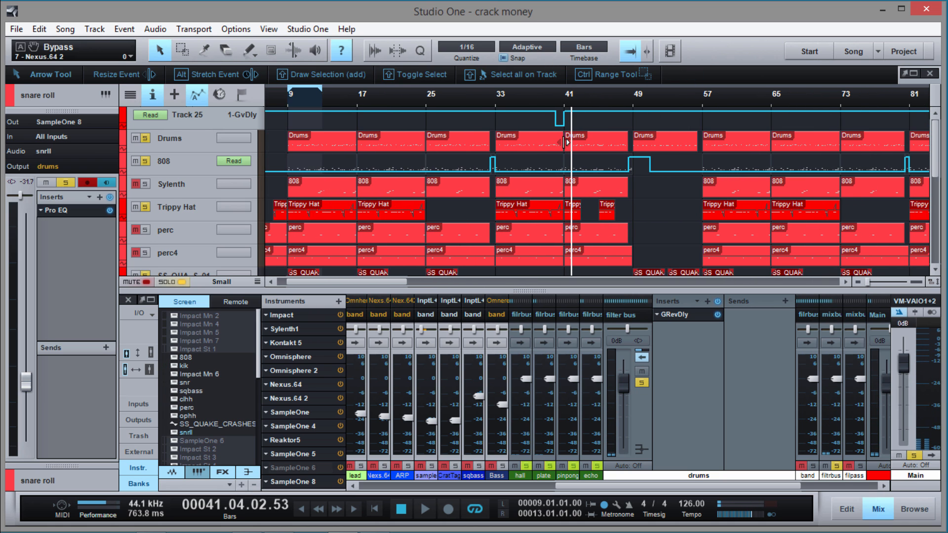
{"action": "scroll", "coordinate": [555, 217], "scroll_direction": "down", "scroll_amount": 4}
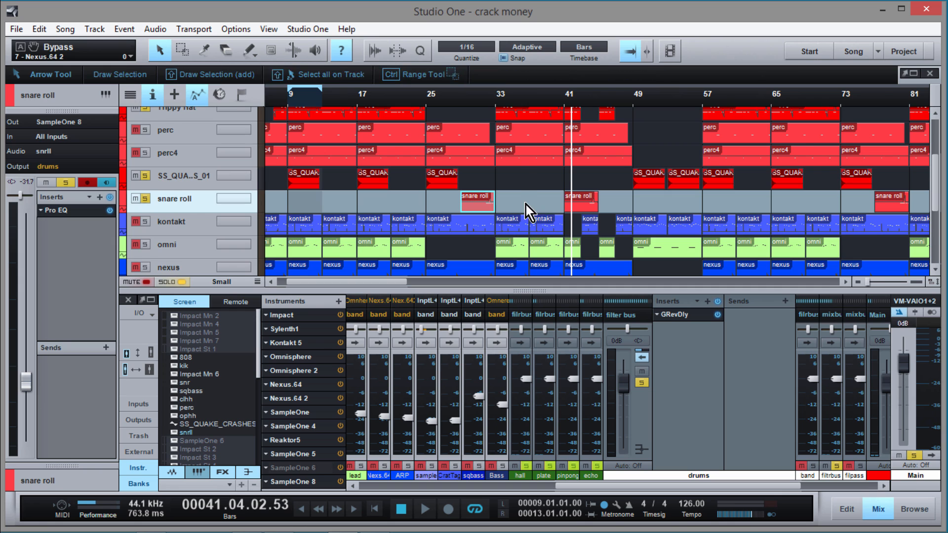
{"action": "scroll", "coordinate": [526, 206], "scroll_direction": "down", "scroll_amount": 2}
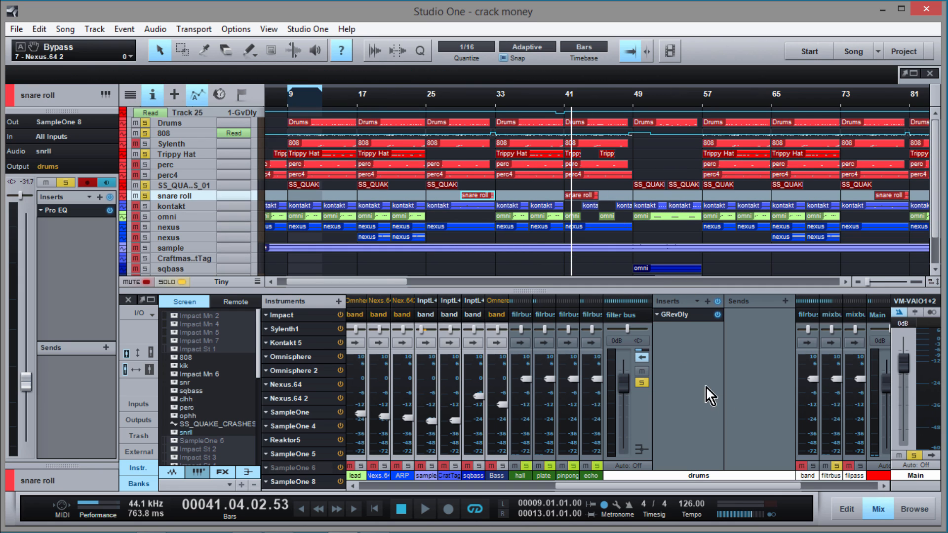
Step: Clear the solo on the drums bus and save the song
{"action": "left_click", "coordinate": [838, 466]}
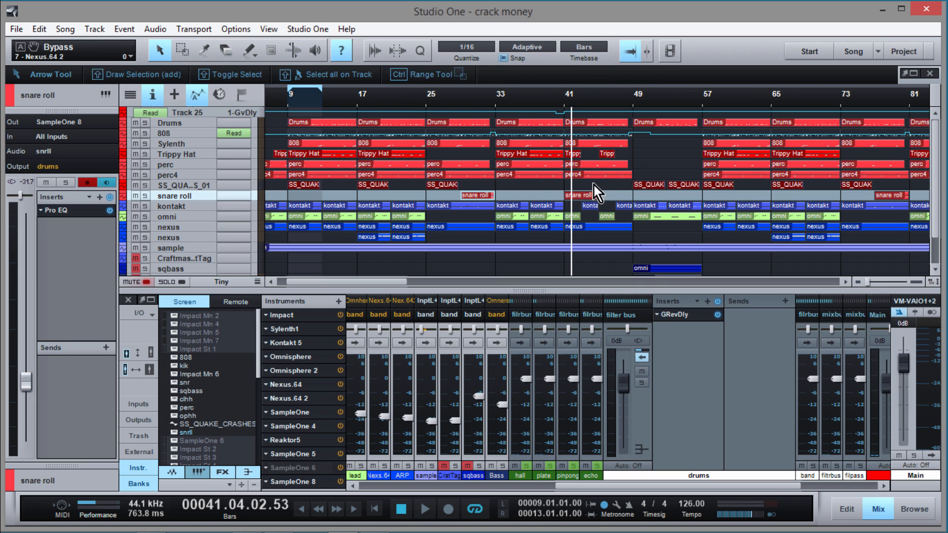
{"action": "left_click_drag", "start_coordinate": [546, 101], "coordinate": [568, 97]}
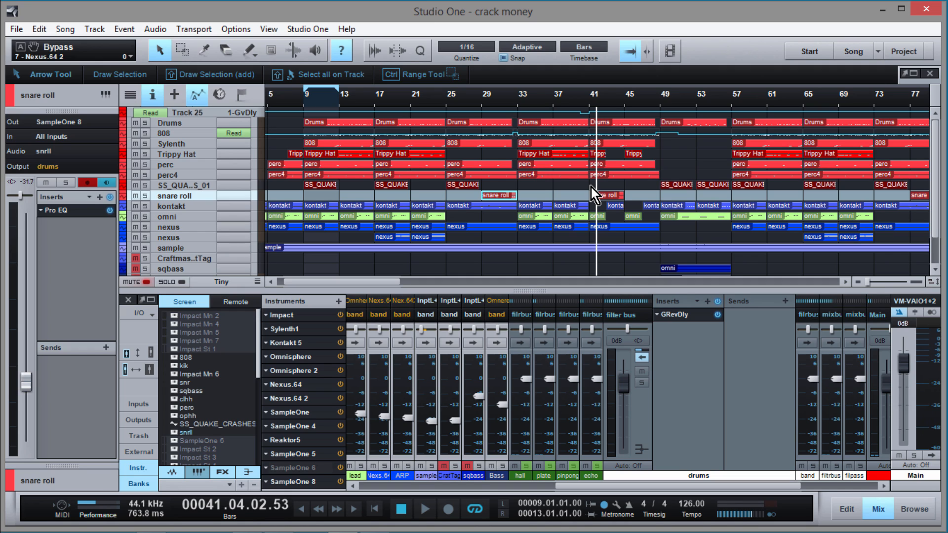
{"action": "key", "text": "ctrl+s"}
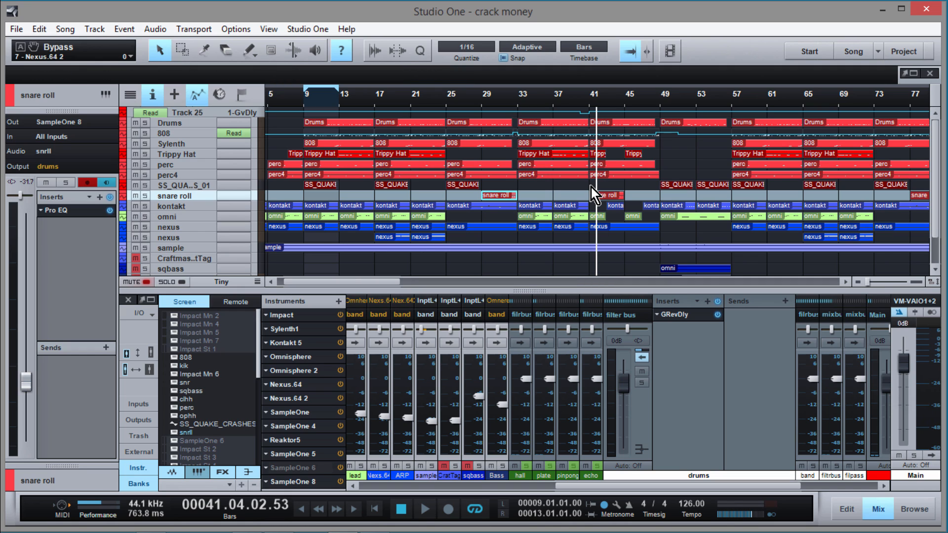
Step: Set the track height to Normal and highlight the alternating kontakt and omni clips between bars 41 and 49, then deselect them
{"action": "scroll", "coordinate": [590, 193], "scroll_direction": "down", "scroll_amount": 2}
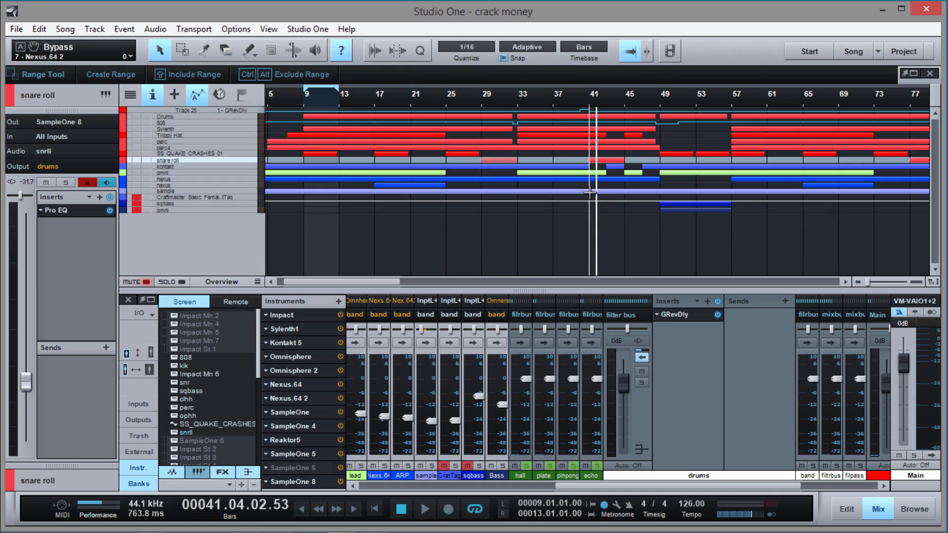
{"action": "scroll", "coordinate": [590, 193], "scroll_direction": "up", "scroll_amount": 3}
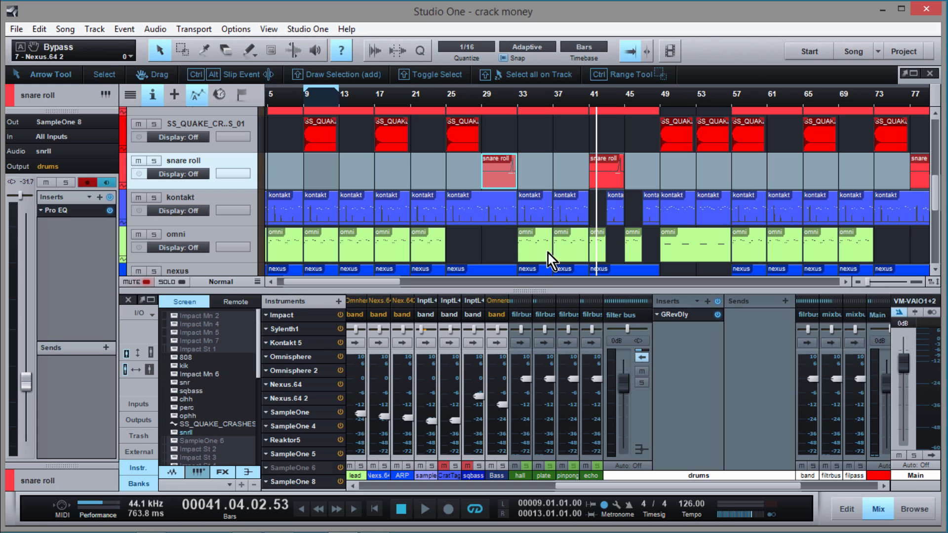
{"action": "mouse_move", "coordinate": [626, 104]}
{"action": "left_mouse_down"}
{"action": "mouse_move", "coordinate": [625, 120]}
{"action": "mouse_move", "coordinate": [626, 101]}
{"action": "left_mouse_up"}
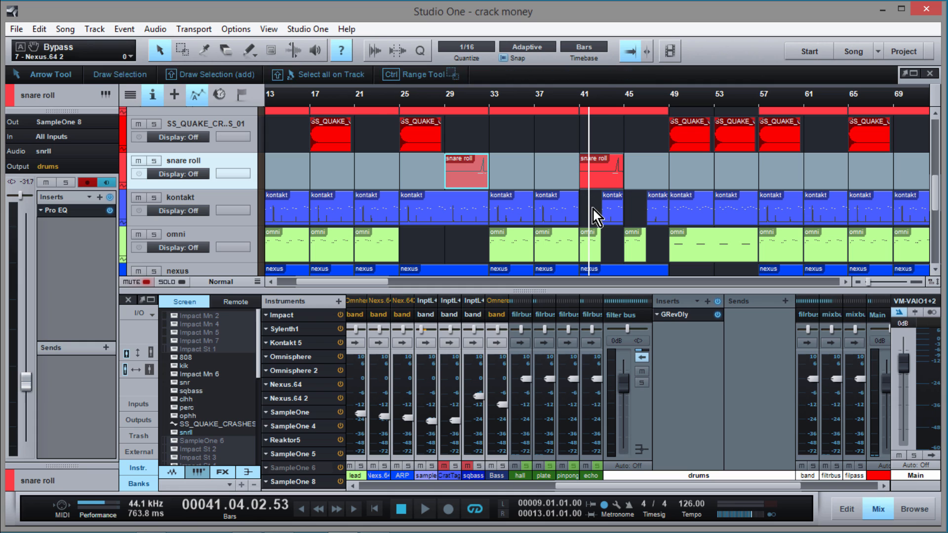
{"action": "left_click_drag", "start_coordinate": [598, 93], "coordinate": [599, 117]}
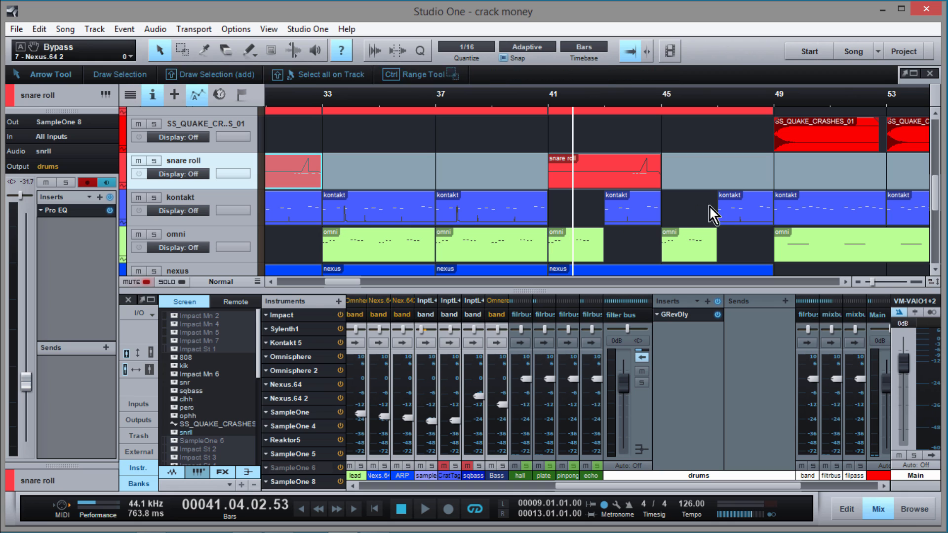
{"action": "left_click_drag", "start_coordinate": [752, 245], "coordinate": [566, 217]}
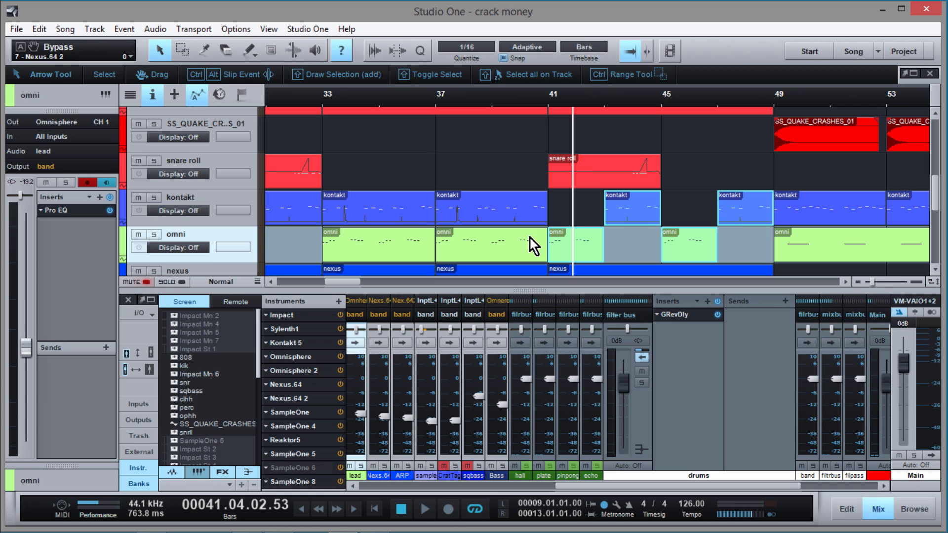
{"action": "left_click", "coordinate": [715, 178]}
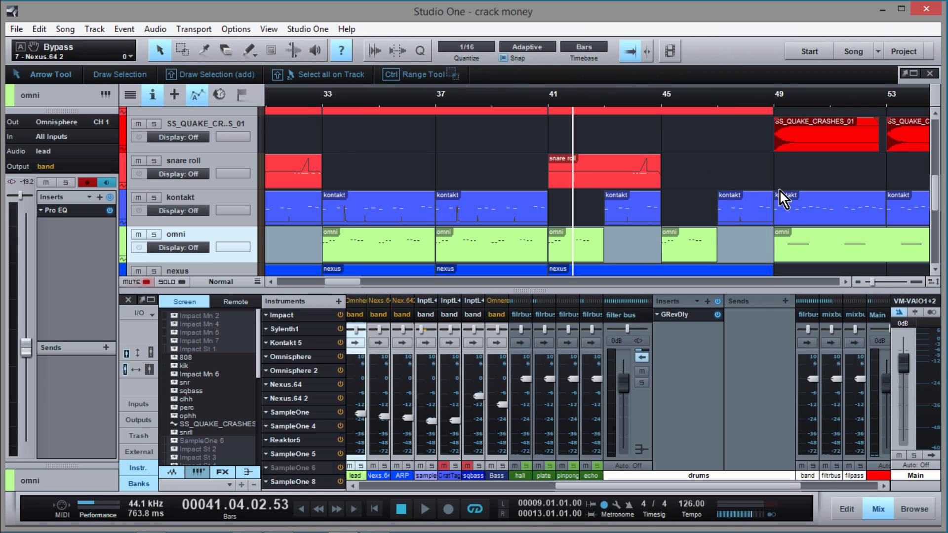
Step: Play the arrangement from bar 37 to just before bar 49 to hear the alternating kontakt and omni parts
{"action": "mouse_move", "coordinate": [720, 99]}
{"action": "left_mouse_down"}
{"action": "mouse_move", "coordinate": [731, 78]}
{"action": "mouse_move", "coordinate": [726, 97]}
{"action": "left_mouse_up"}
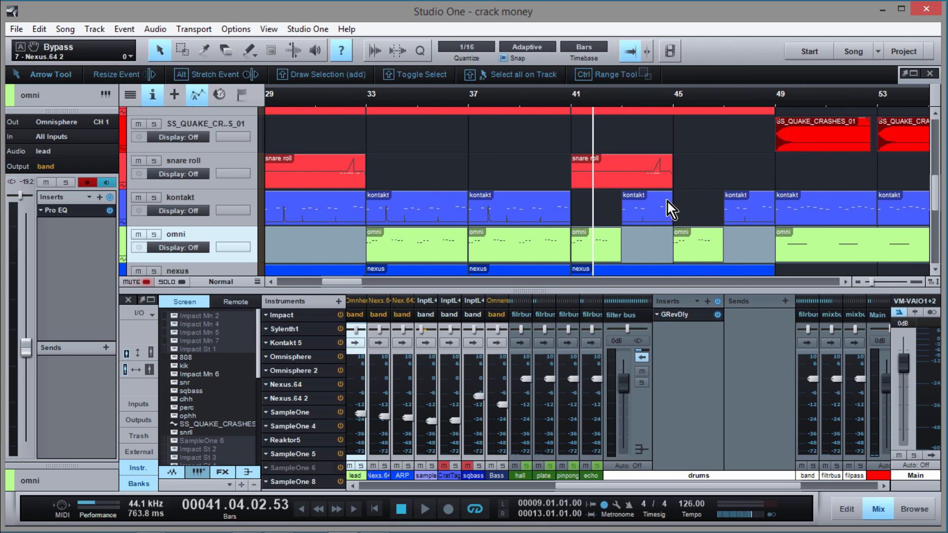
{"action": "scroll", "coordinate": [706, 211], "scroll_direction": "up", "scroll_amount": 4}
{"action": "scroll", "coordinate": [705, 211], "scroll_direction": "down", "scroll_amount": 6}
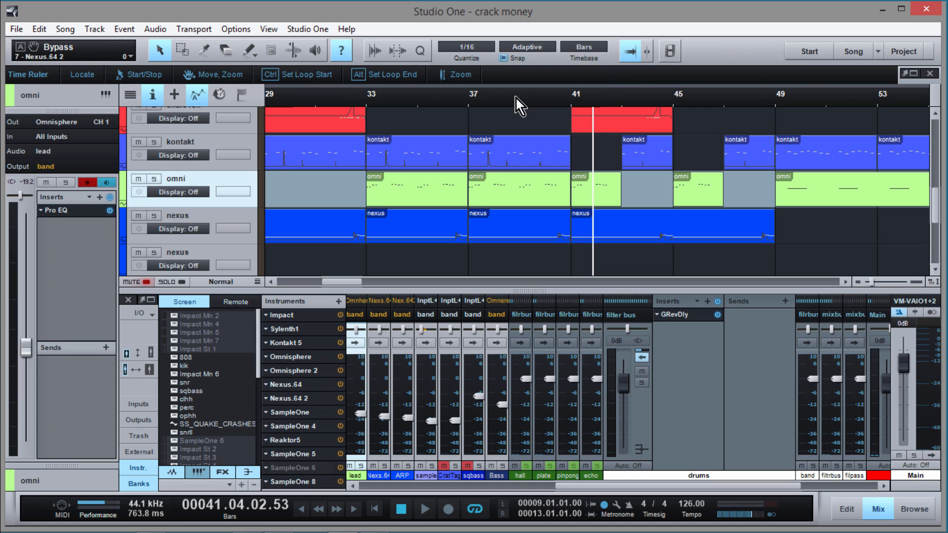
{"action": "left_click", "coordinate": [470, 97]}
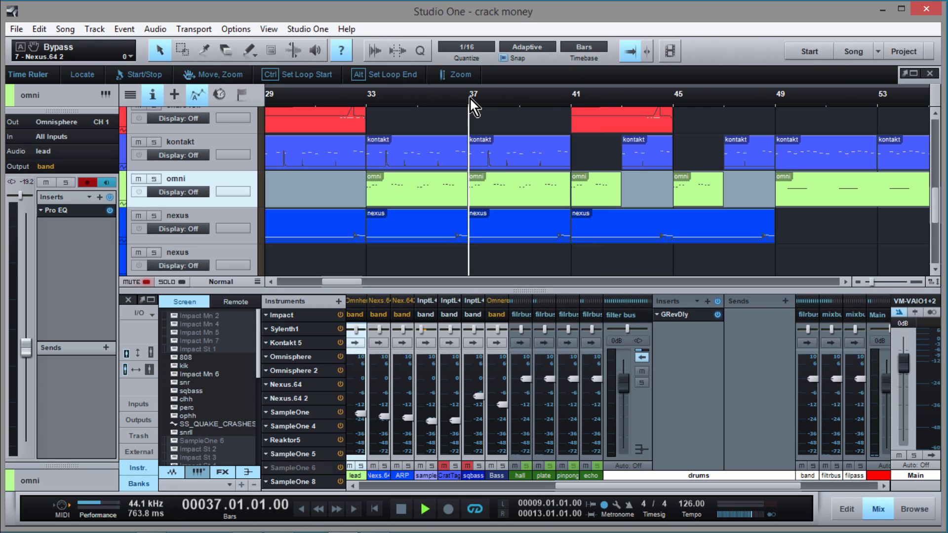
{"action": "key", "text": "space"}
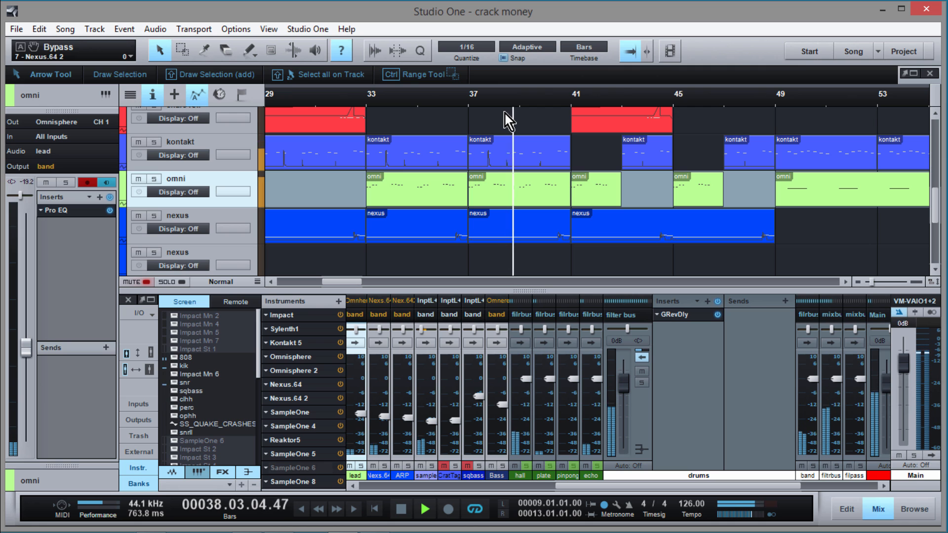
{"action": "mouse_move", "coordinate": [633, 102]}
{"action": "left_mouse_down"}
{"action": "mouse_move", "coordinate": [641, 117]}
{"action": "mouse_move", "coordinate": [643, 97]}
{"action": "left_mouse_up"}
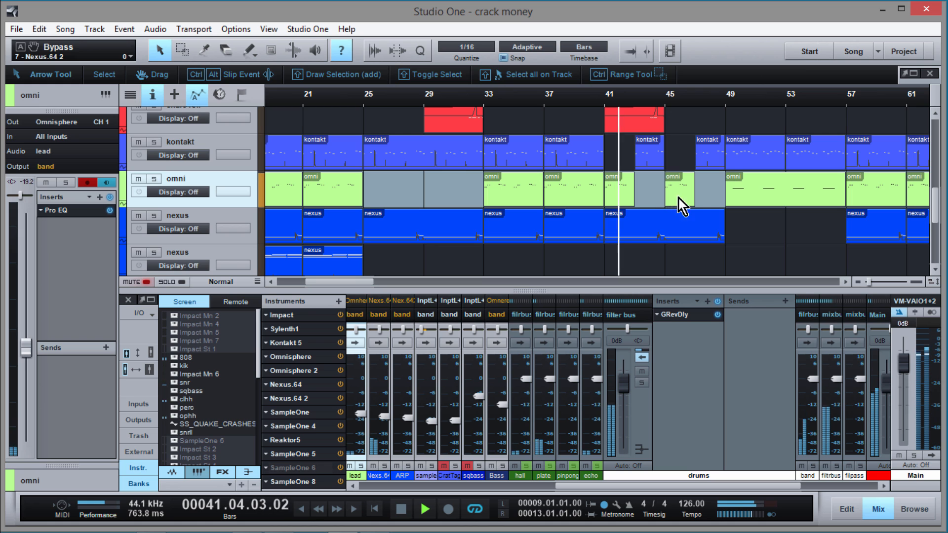
{"action": "mouse_move", "coordinate": [701, 99]}
{"action": "left_mouse_down"}
{"action": "mouse_move", "coordinate": [704, 120]}
{"action": "mouse_move", "coordinate": [700, 100]}
{"action": "left_mouse_up"}
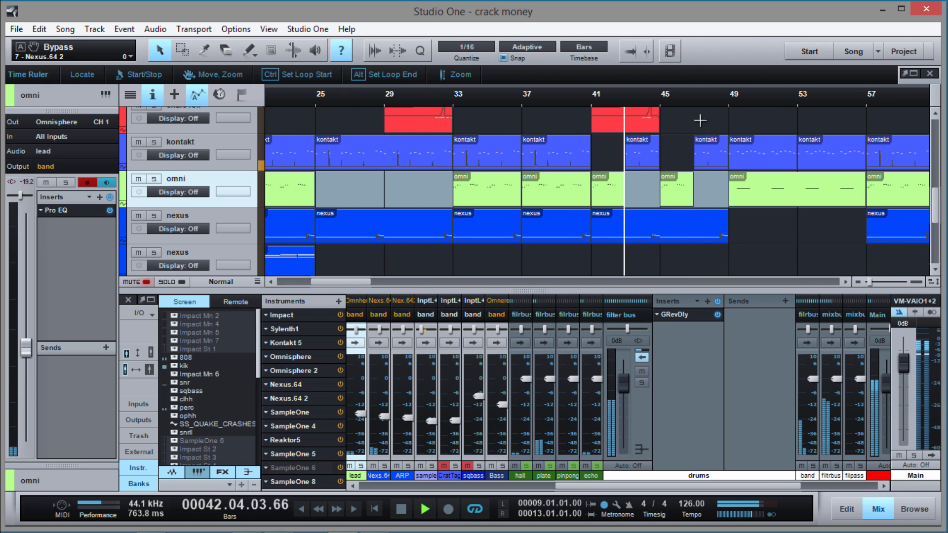
{"action": "scroll", "coordinate": [699, 153], "scroll_direction": "down", "scroll_amount": 3}
{"action": "scroll", "coordinate": [699, 153], "scroll_direction": "up", "scroll_amount": 2}
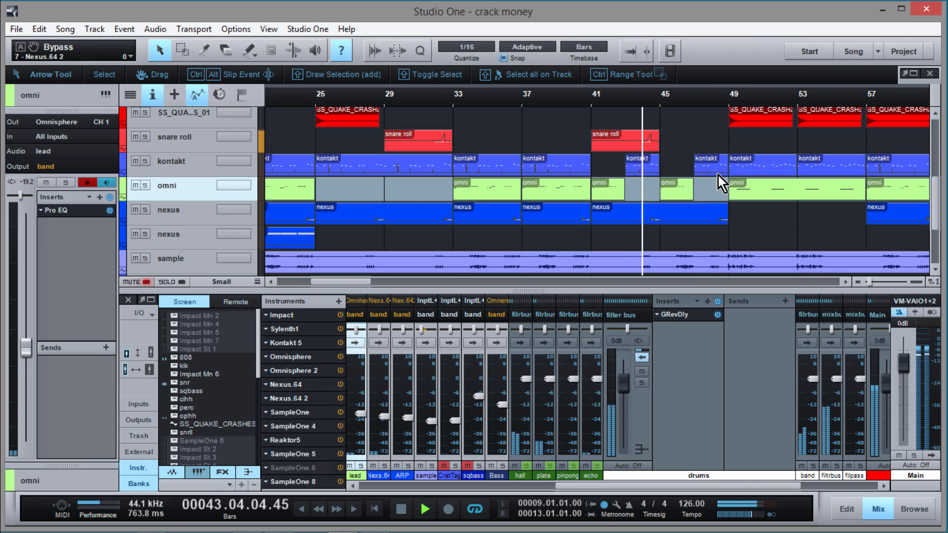
{"action": "scroll", "coordinate": [719, 176], "scroll_direction": "up", "scroll_amount": 3}
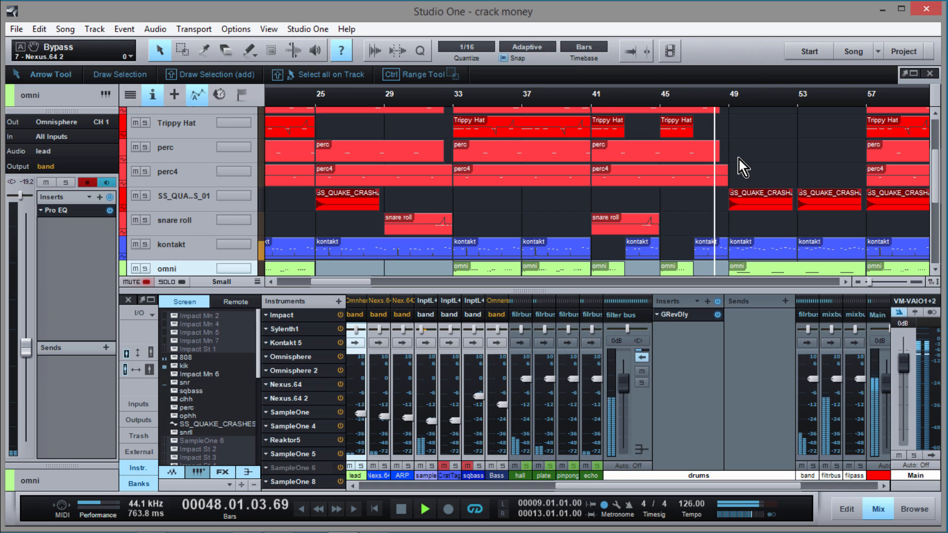
{"action": "key", "text": "space"}
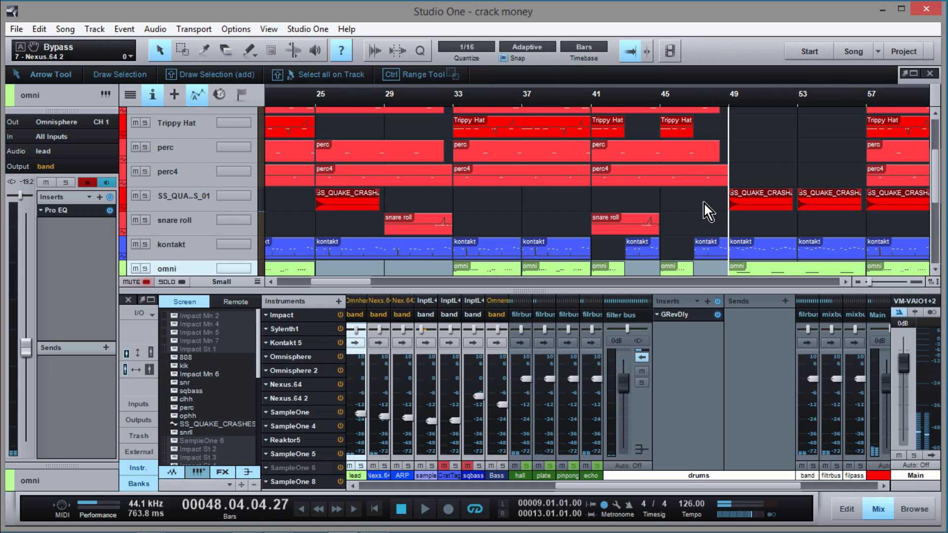
Step: Set the track height to Tiny and replay the section from bar 41 to just before bar 49
{"action": "scroll", "coordinate": [704, 203], "scroll_direction": "up", "scroll_amount": 2}
{"action": "scroll", "coordinate": [704, 205], "scroll_direction": "down", "scroll_amount": 3}
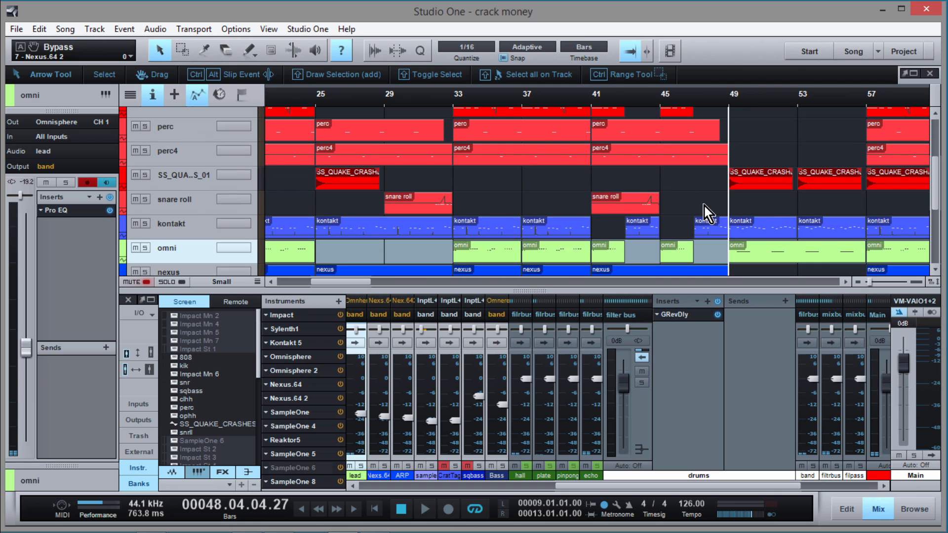
{"action": "scroll", "coordinate": [693, 192], "scroll_direction": "down", "scroll_amount": 2}
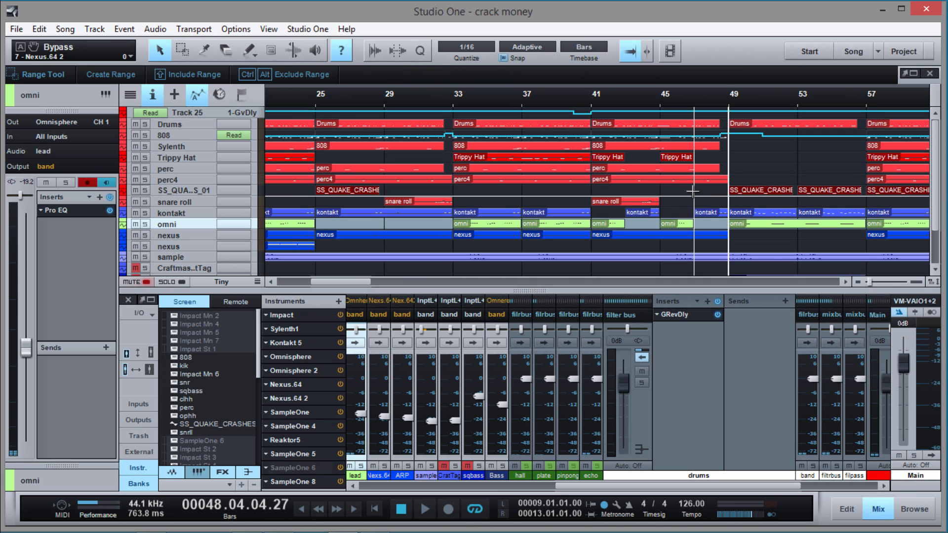
{"action": "left_click_drag", "start_coordinate": [674, 95], "coordinate": [673, 127]}
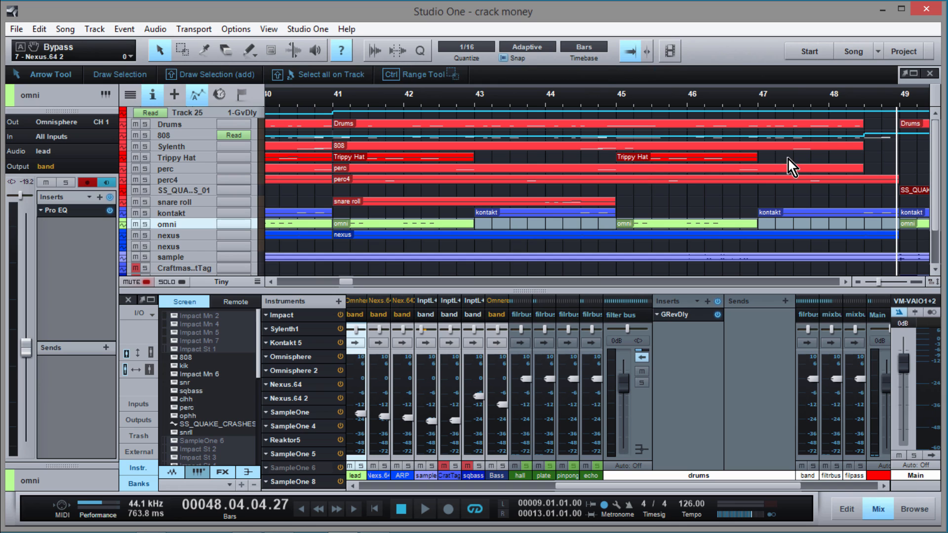
{"action": "left_click", "coordinate": [334, 102]}
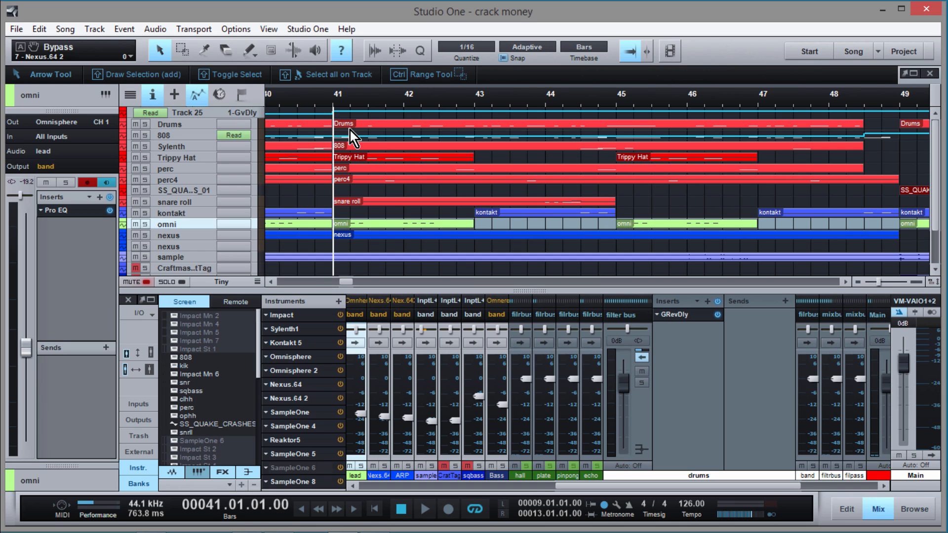
{"action": "key", "text": "space"}
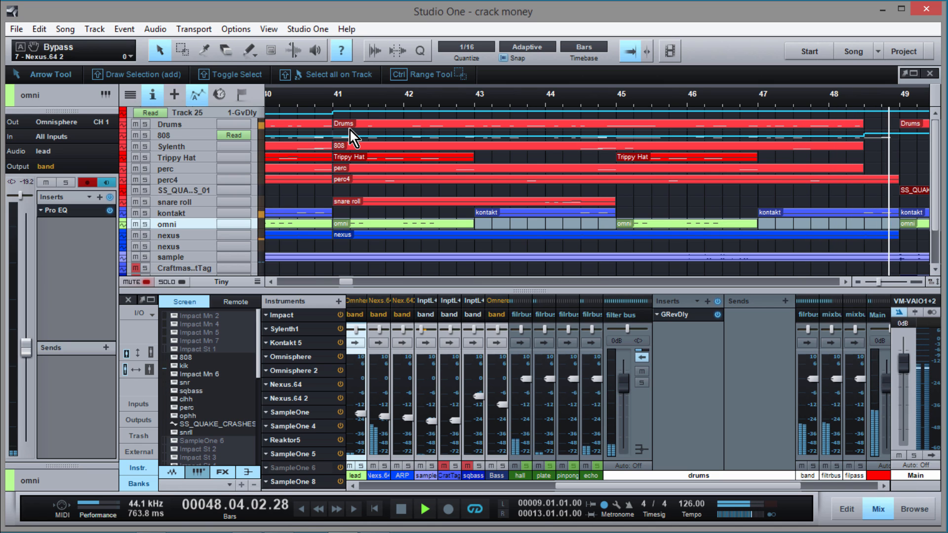
{"action": "key", "text": "space"}
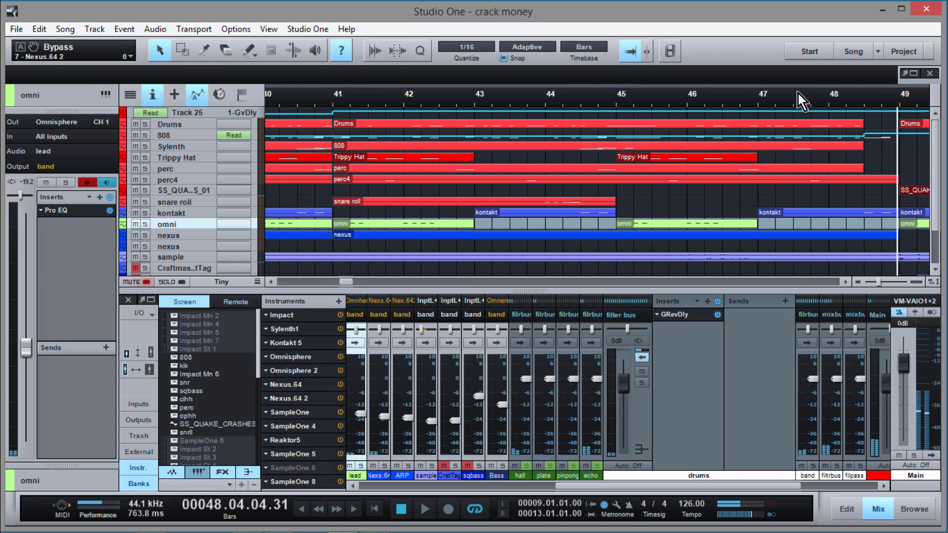
Step: Examine the change at bar 49 across all tracks, from Drums and 808 down to sqbass and omni, at Small track height
{"action": "left_click_drag", "start_coordinate": [802, 100], "coordinate": [817, 58]}
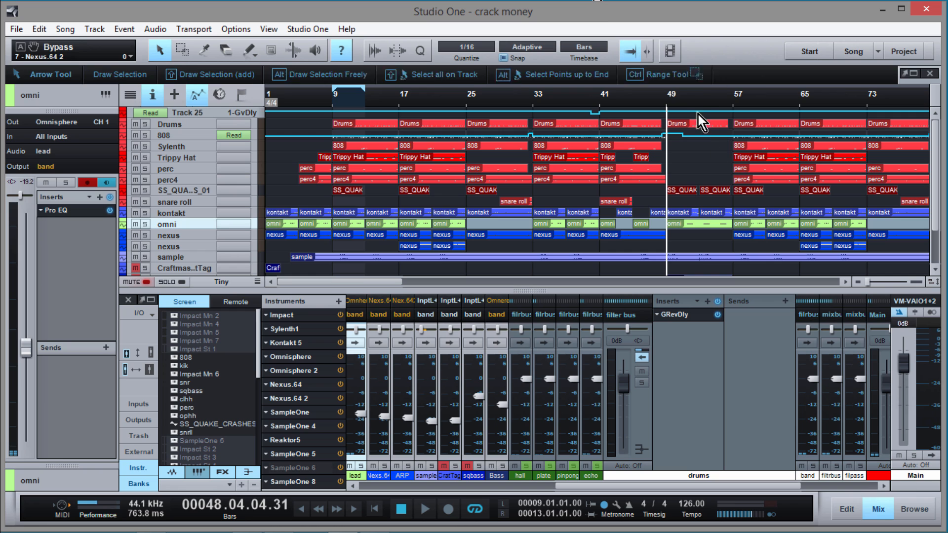
{"action": "left_click_drag", "start_coordinate": [677, 104], "coordinate": [653, 148]}
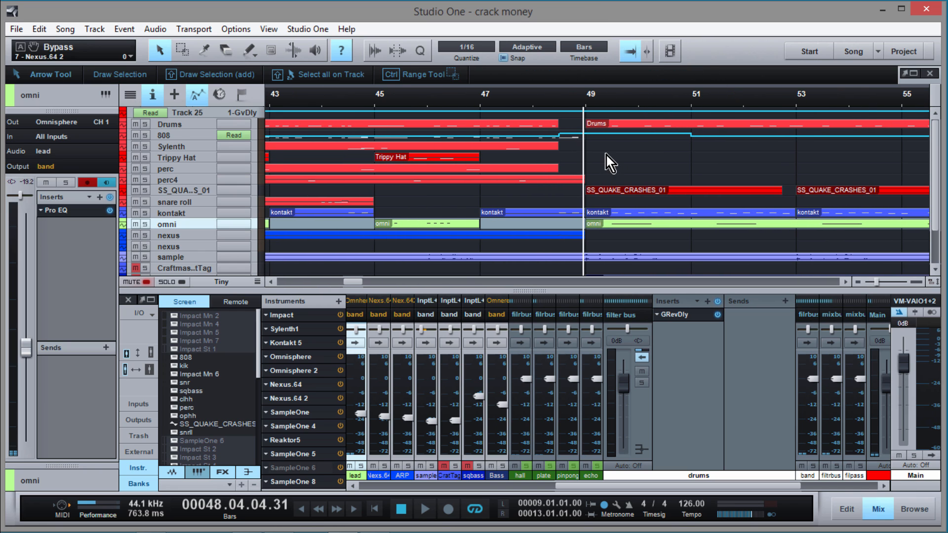
{"action": "scroll", "coordinate": [573, 162], "scroll_direction": "up", "scroll_amount": 3}
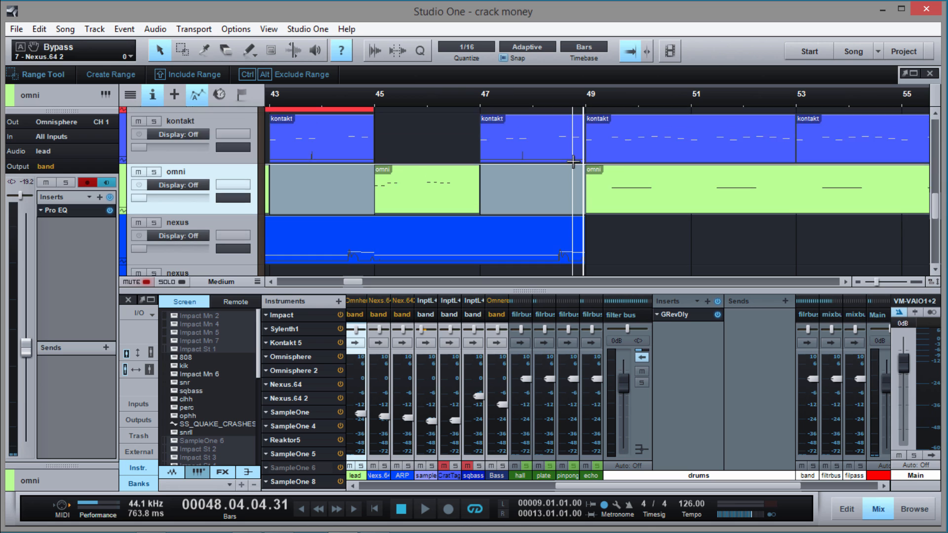
{"action": "scroll", "coordinate": [573, 162], "scroll_direction": "down", "scroll_amount": 2}
{"action": "scroll", "coordinate": [572, 182], "scroll_direction": "down", "scroll_amount": 3}
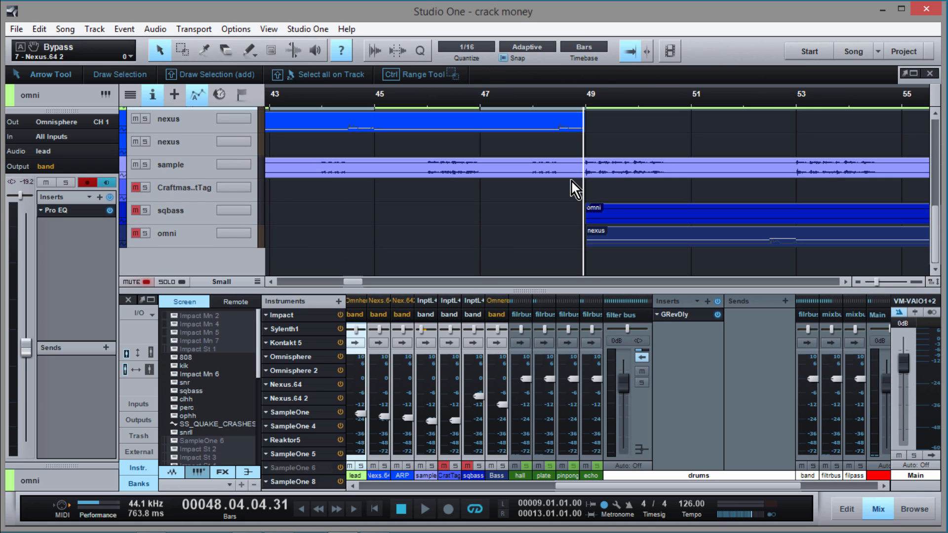
{"action": "scroll", "coordinate": [571, 182], "scroll_direction": "up", "scroll_amount": 5}
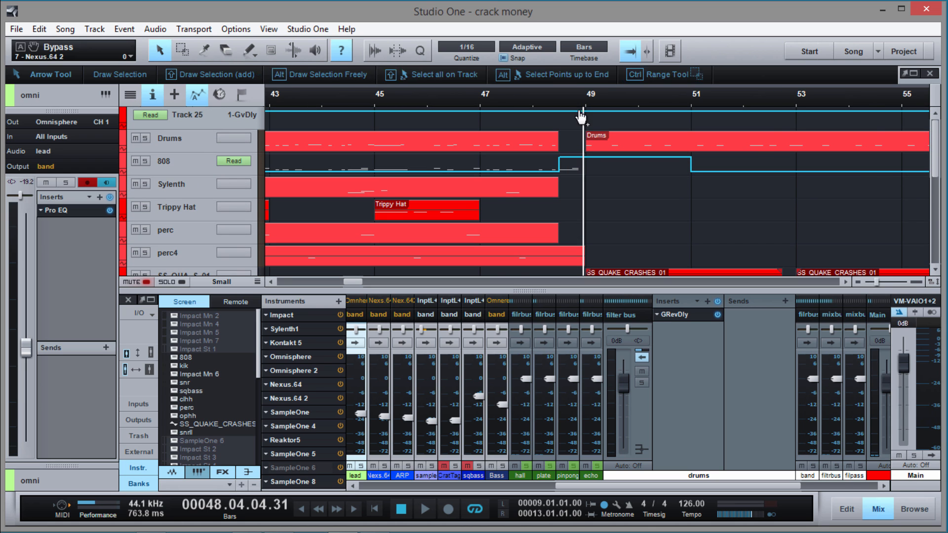
Step: Look over the section from bar 49 to bar 57, comparing the drum tracks with the crash, kontakt and omni clips
{"action": "scroll", "coordinate": [581, 117], "scroll_direction": "down", "scroll_amount": 5}
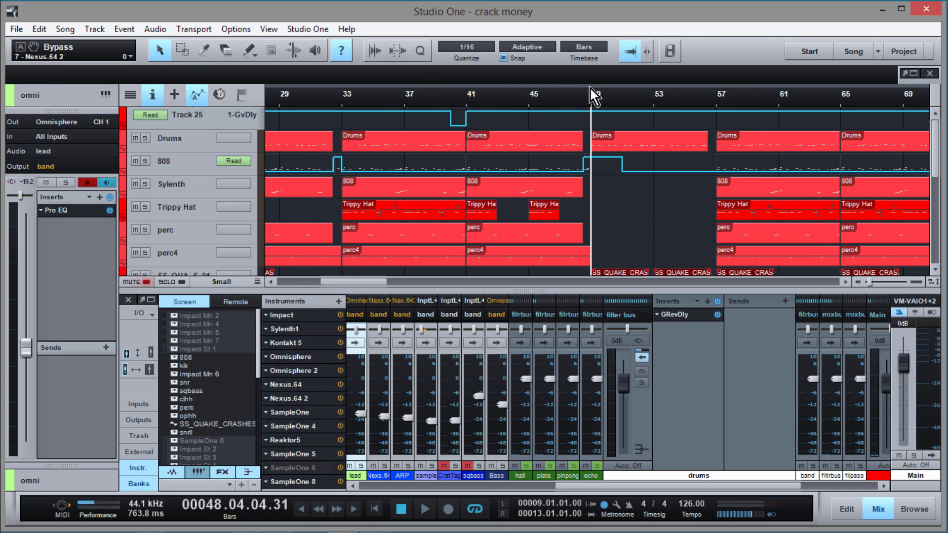
{"action": "scroll", "coordinate": [651, 203], "scroll_direction": "down", "scroll_amount": 4}
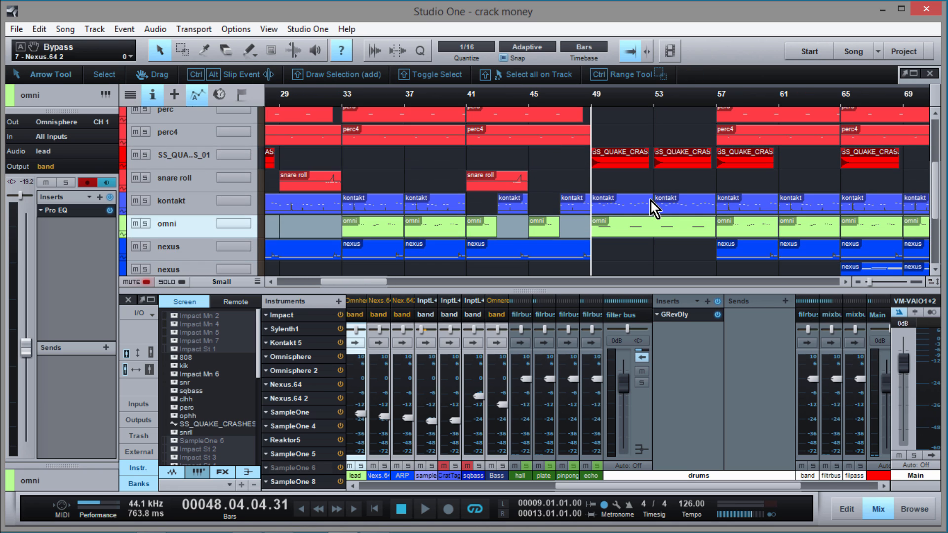
{"action": "scroll", "coordinate": [651, 202], "scroll_direction": "down", "scroll_amount": 2}
{"action": "scroll", "coordinate": [651, 201], "scroll_direction": "up", "scroll_amount": 6}
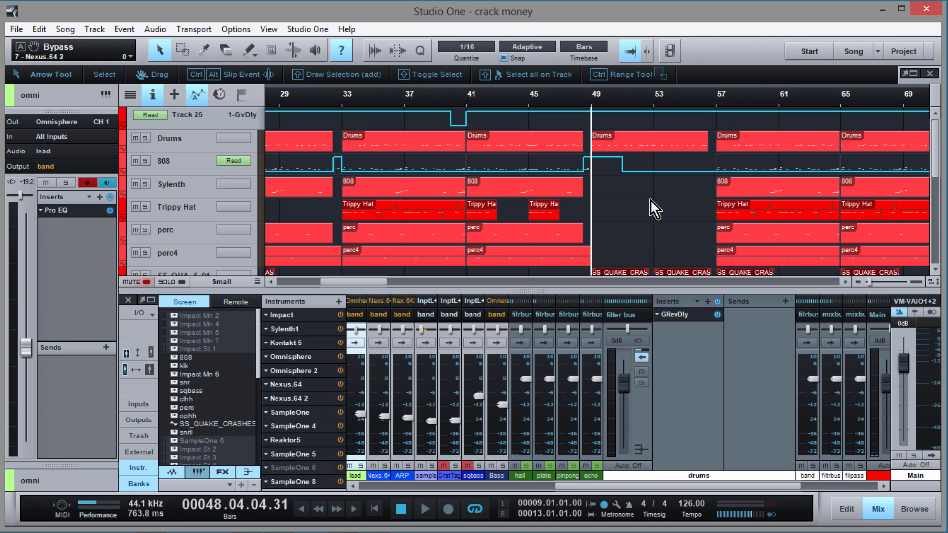
{"action": "scroll", "coordinate": [651, 202], "scroll_direction": "down", "scroll_amount": 5}
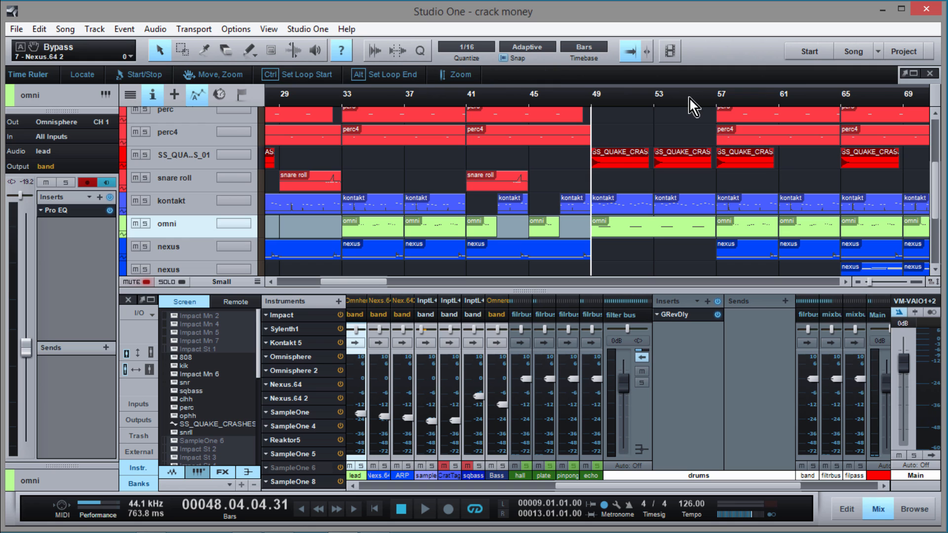
{"action": "left_click_drag", "start_coordinate": [689, 99], "coordinate": [713, 96]}
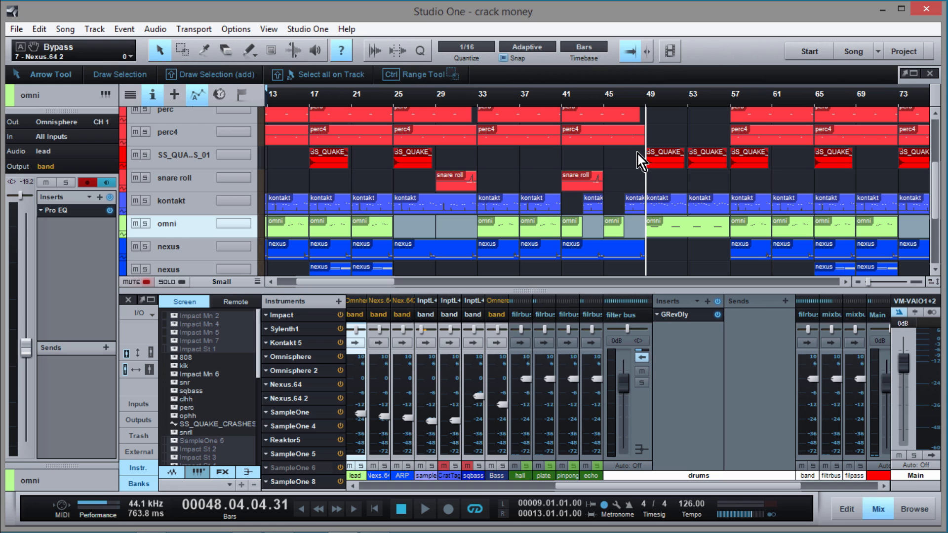
{"action": "left_click_drag", "start_coordinate": [667, 96], "coordinate": [670, 129]}
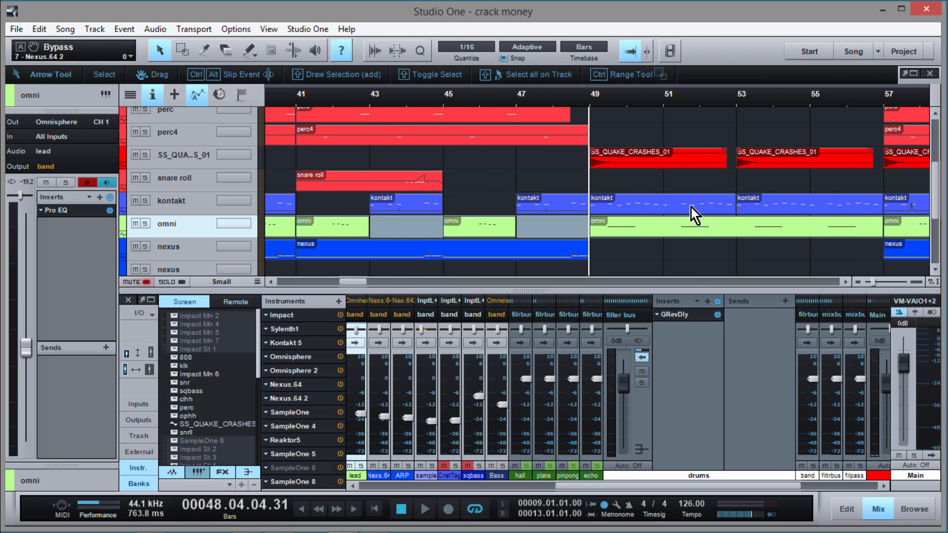
Step: Play the arrangement from bar 41 to just before bar 57 with the mixer hidden and the track height at Tiny
{"action": "scroll", "coordinate": [690, 216], "scroll_direction": "up", "scroll_amount": 3}
{"action": "scroll", "coordinate": [690, 216], "scroll_direction": "down", "scroll_amount": 3}
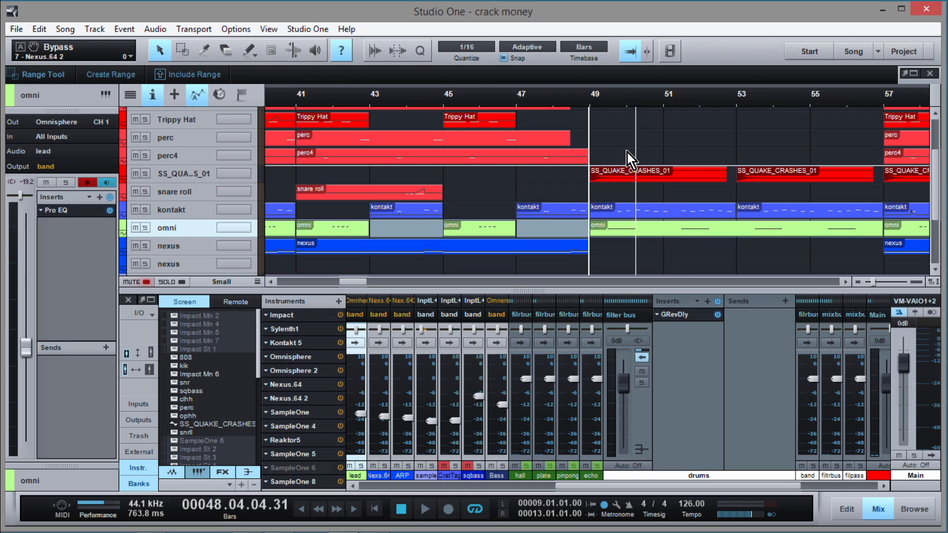
{"action": "left_click_drag", "start_coordinate": [616, 98], "coordinate": [624, 94]}
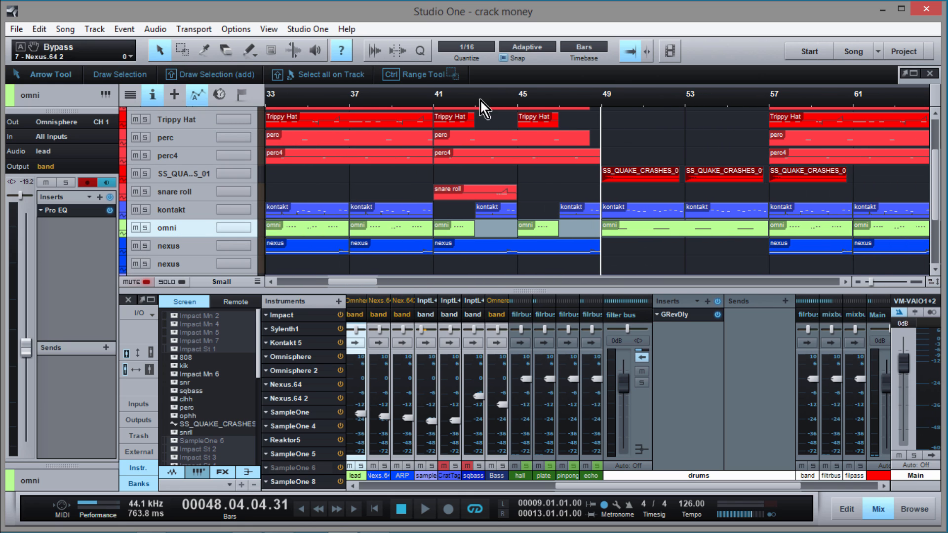
{"action": "left_click", "coordinate": [434, 101]}
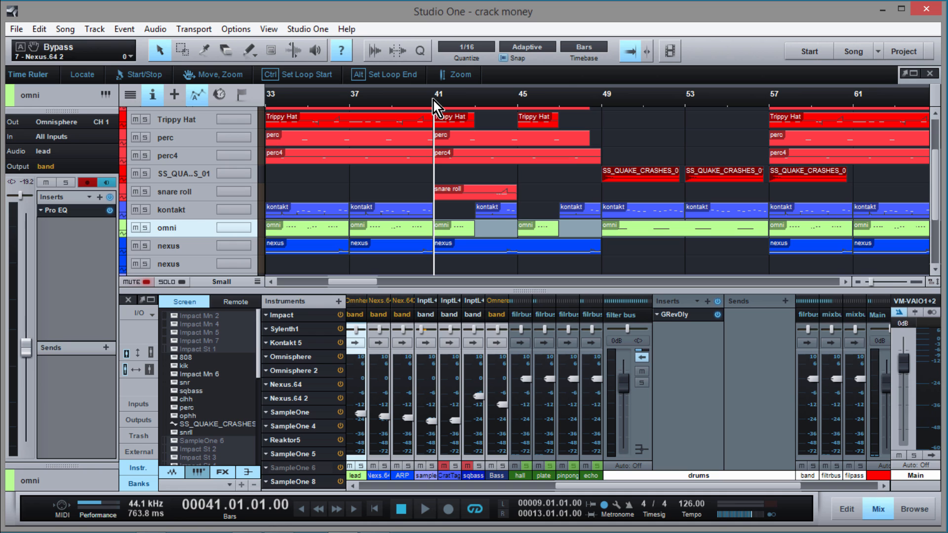
{"action": "key", "text": "space"}
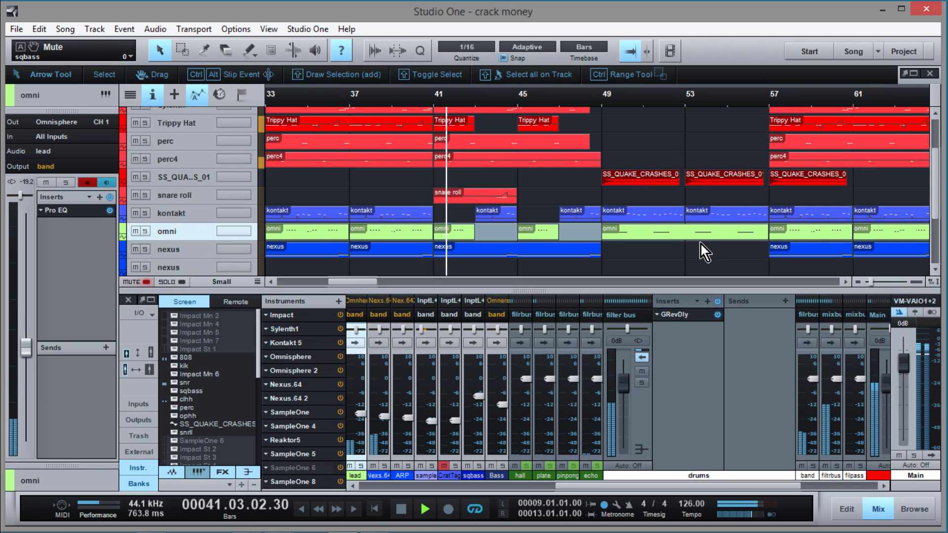
{"action": "key", "text": "F3"}
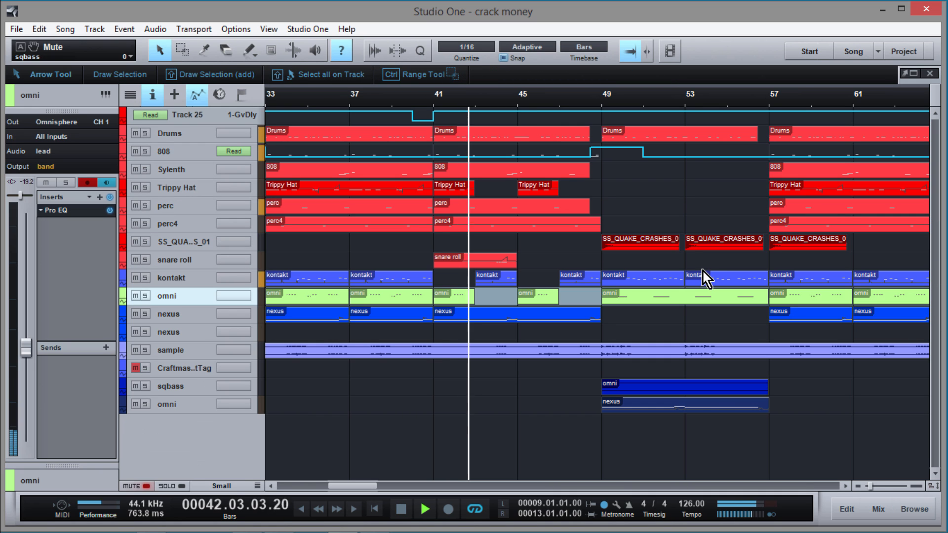
{"action": "key", "text": "shift+w"}
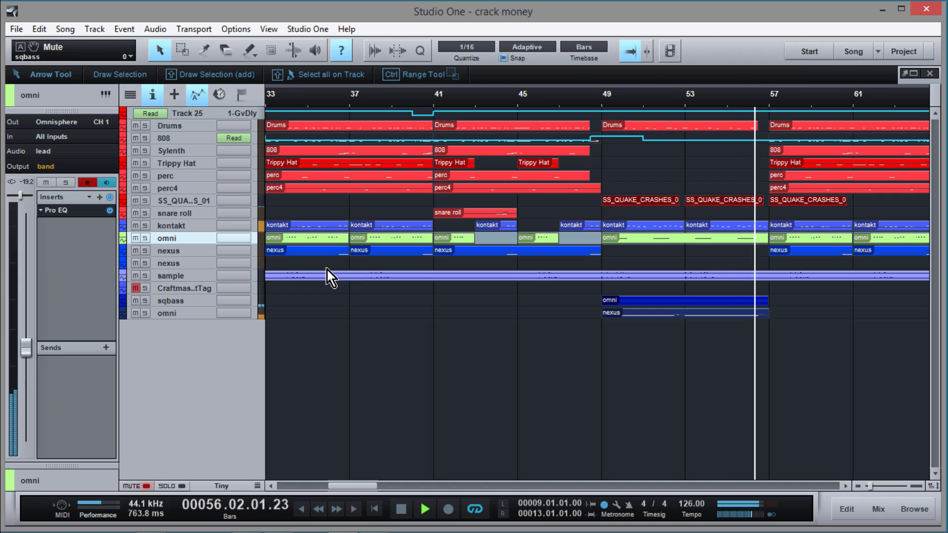
{"action": "key", "text": "space"}
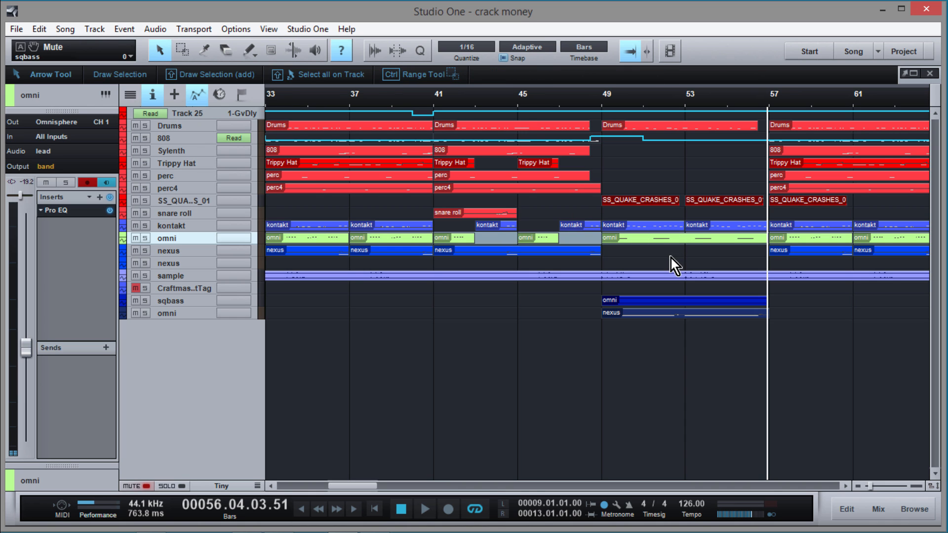
Step: Set the track height to Normal and examine the notes of the kontakt clip at bar 49 in the note editor
{"action": "scroll", "coordinate": [671, 258], "scroll_direction": "up", "scroll_amount": 3}
{"action": "scroll", "coordinate": [671, 257], "scroll_direction": "down", "scroll_amount": 1}
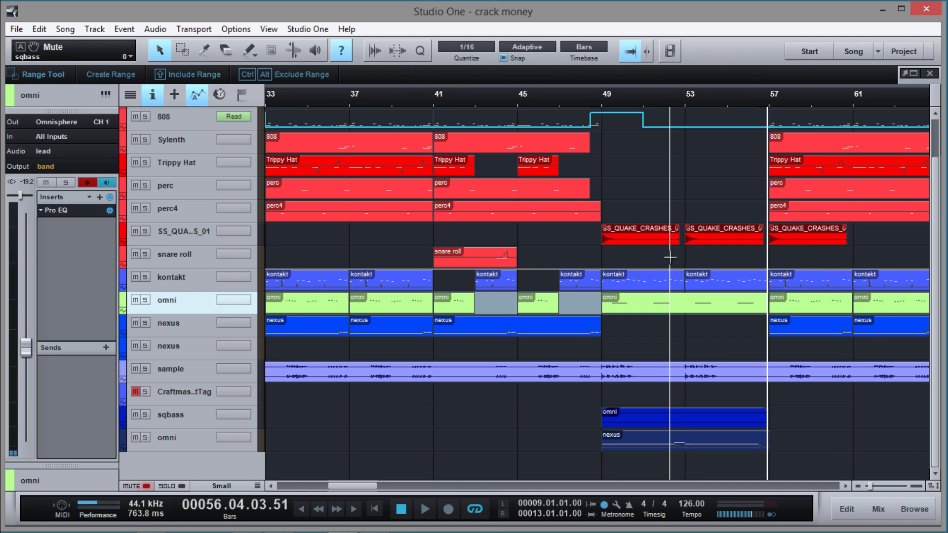
{"action": "scroll", "coordinate": [671, 257], "scroll_direction": "up", "scroll_amount": 1}
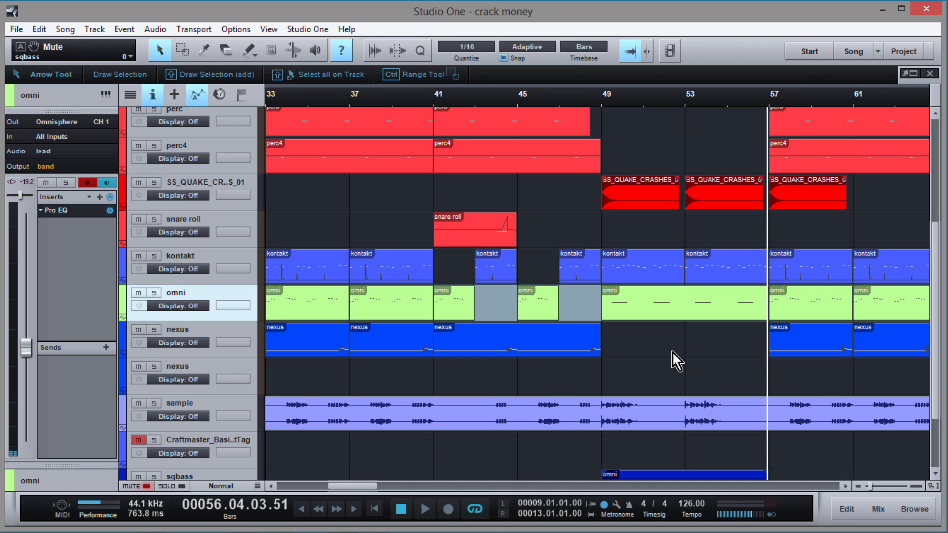
{"action": "left_click", "coordinate": [654, 273]}
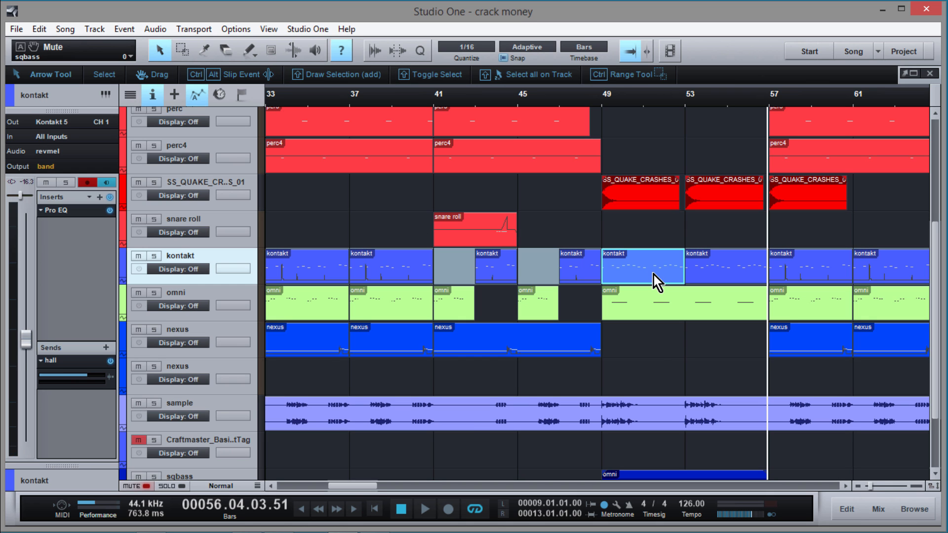
{"action": "double_click", "coordinate": [654, 274]}
{"action": "left_click_drag", "start_coordinate": [648, 362], "coordinate": [659, 221]}
{"action": "left_click_drag", "start_coordinate": [656, 264], "coordinate": [673, 220]}
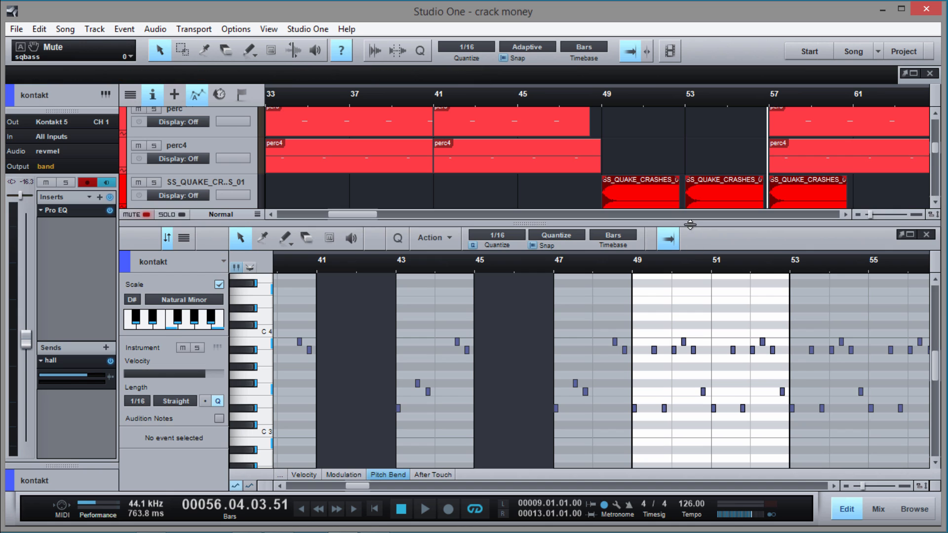
{"action": "left_click_drag", "start_coordinate": [690, 225], "coordinate": [689, 308]}
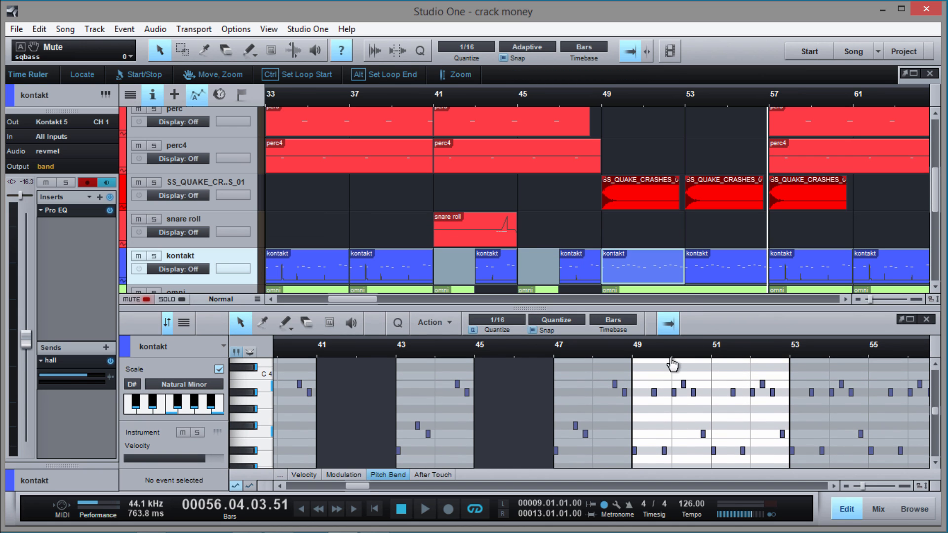
{"action": "scroll", "coordinate": [673, 365], "scroll_direction": "up", "scroll_amount": 5}
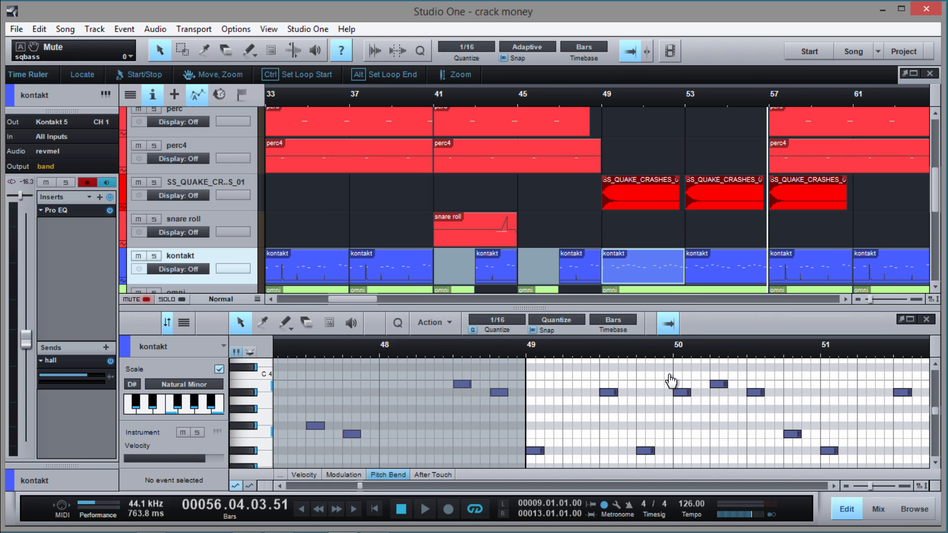
{"action": "scroll", "coordinate": [671, 380], "scroll_direction": "down", "scroll_amount": 1}
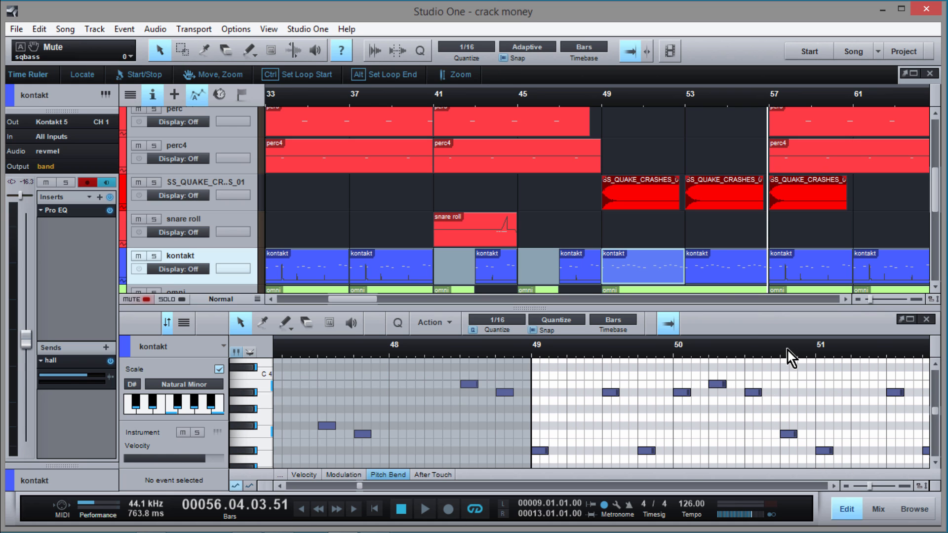
Step: Compare the notes of the omni lead clip and the kontakt clip at bar 49 in the note editor
{"action": "scroll", "coordinate": [712, 232], "scroll_direction": "down", "scroll_amount": 2}
{"action": "left_click", "coordinate": [651, 244]}
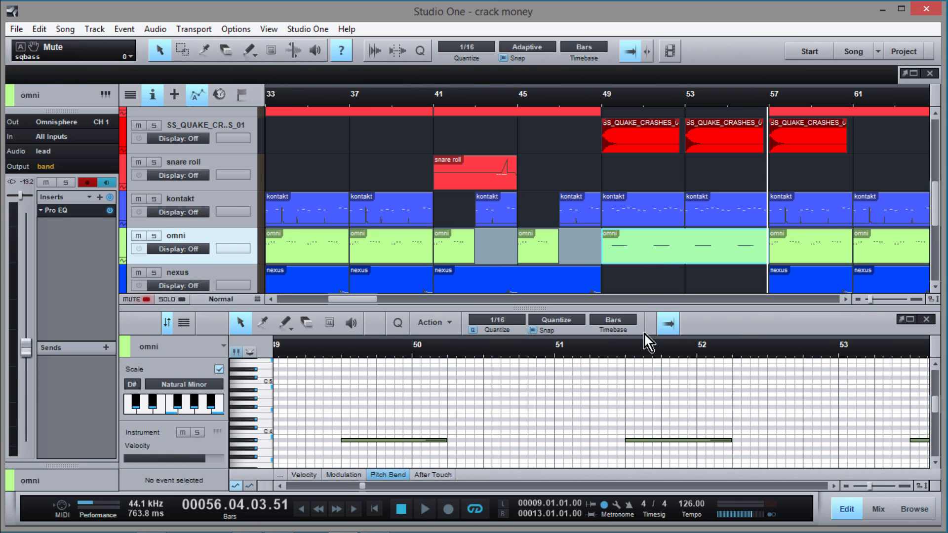
{"action": "left_click_drag", "start_coordinate": [641, 357], "coordinate": [652, 326]}
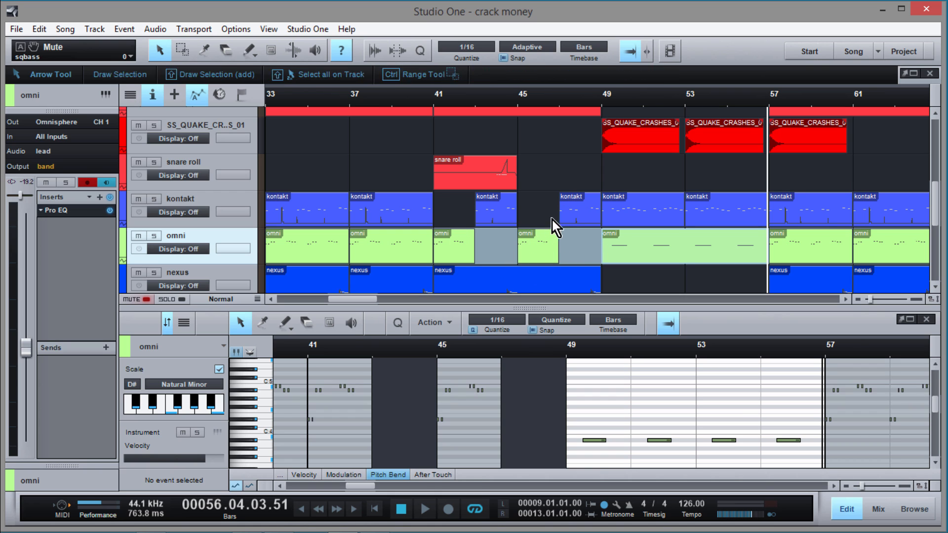
{"action": "left_click", "coordinate": [640, 212]}
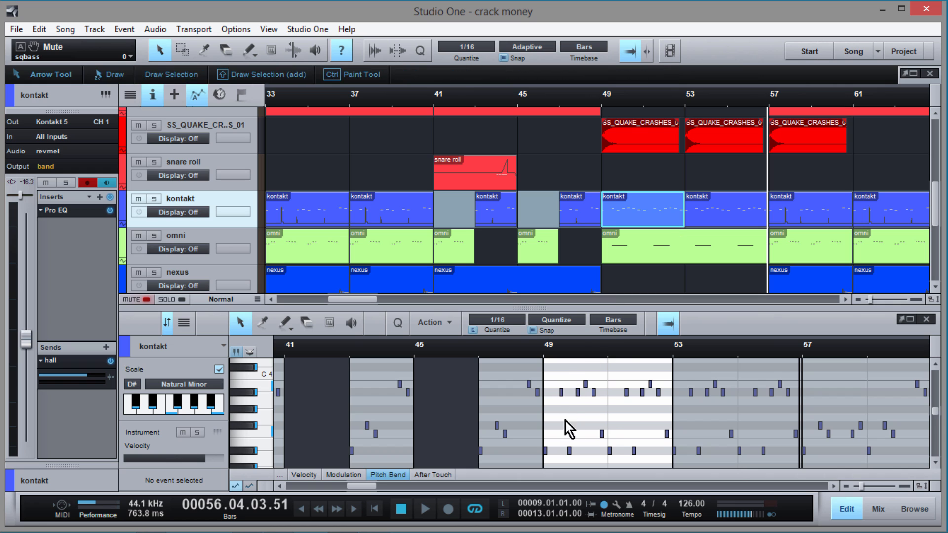
{"action": "left_click", "coordinate": [652, 248]}
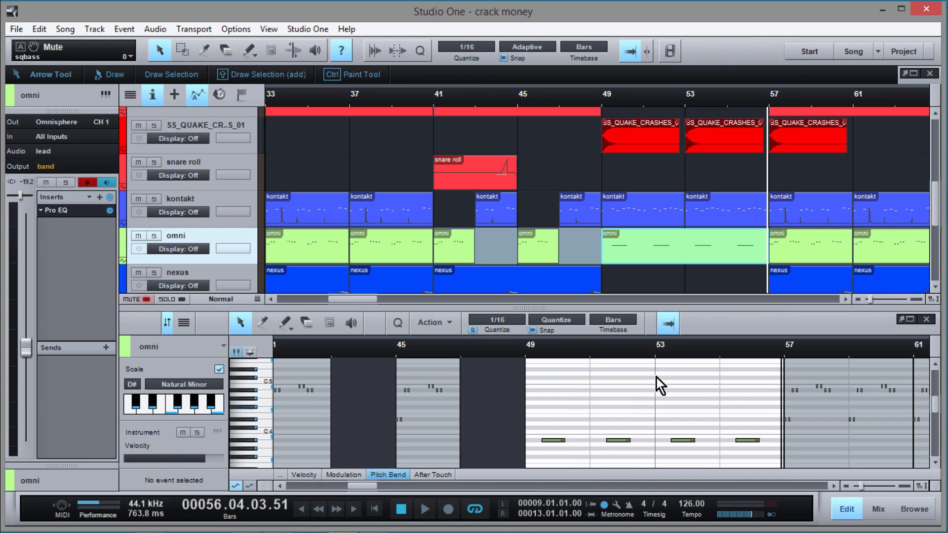
Step: Check the 808 mute automation around bar 49, then select all notes of the nexus clip on the omni bass track
{"action": "scroll", "coordinate": [719, 216], "scroll_direction": "up", "scroll_amount": 5}
{"action": "scroll", "coordinate": [660, 132], "scroll_direction": "up", "scroll_amount": 2}
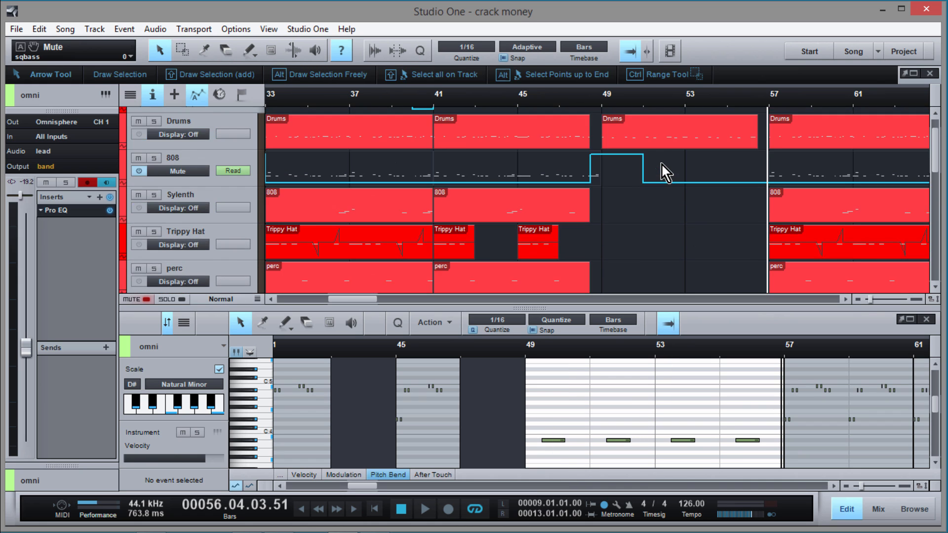
{"action": "scroll", "coordinate": [662, 165], "scroll_direction": "down", "scroll_amount": 8}
{"action": "scroll", "coordinate": [662, 171], "scroll_direction": "down", "scroll_amount": 1}
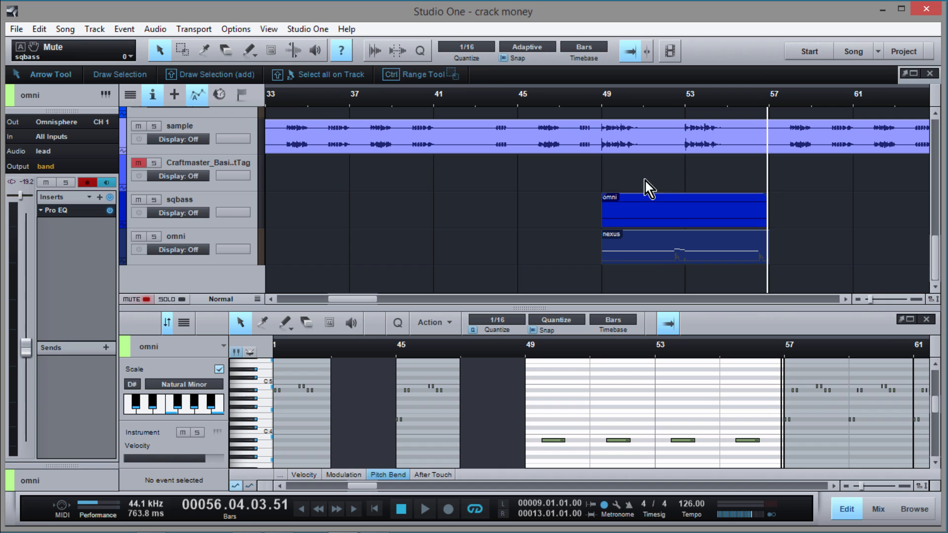
{"action": "left_click", "coordinate": [653, 250]}
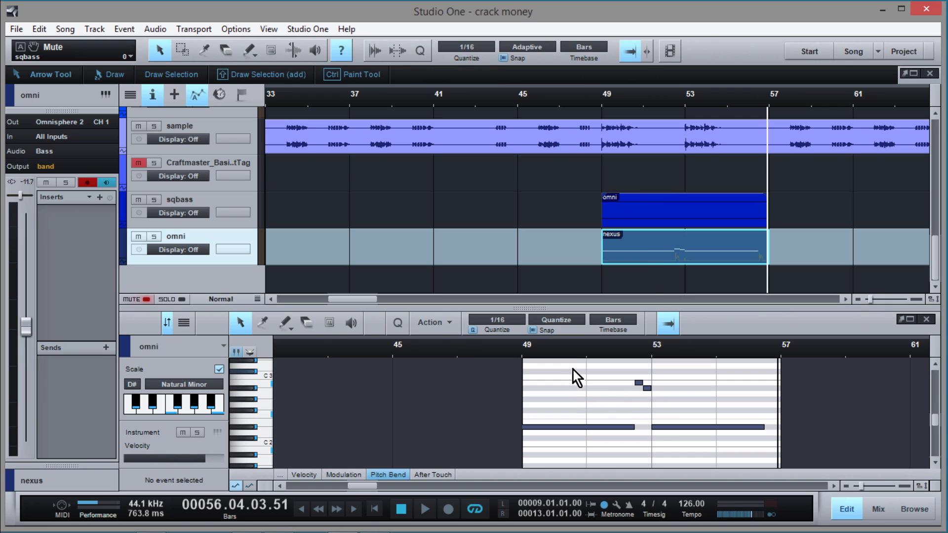
{"action": "left_click_drag", "start_coordinate": [574, 370], "coordinate": [738, 447]}
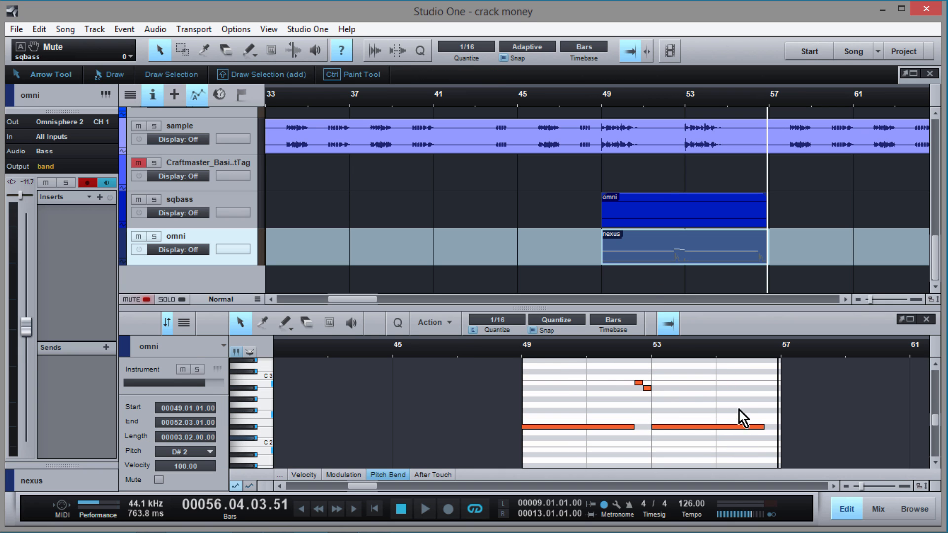
Step: Solo the omni bass track, play it from bar 49 and view its Omnisphere 2 patch during playback
{"action": "left_click", "coordinate": [536, 357]}
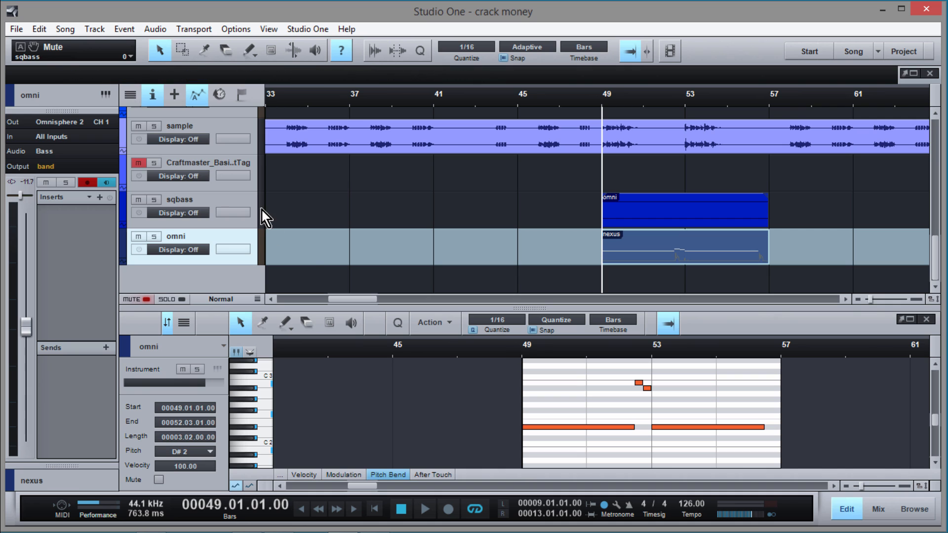
{"action": "left_click", "coordinate": [154, 237]}
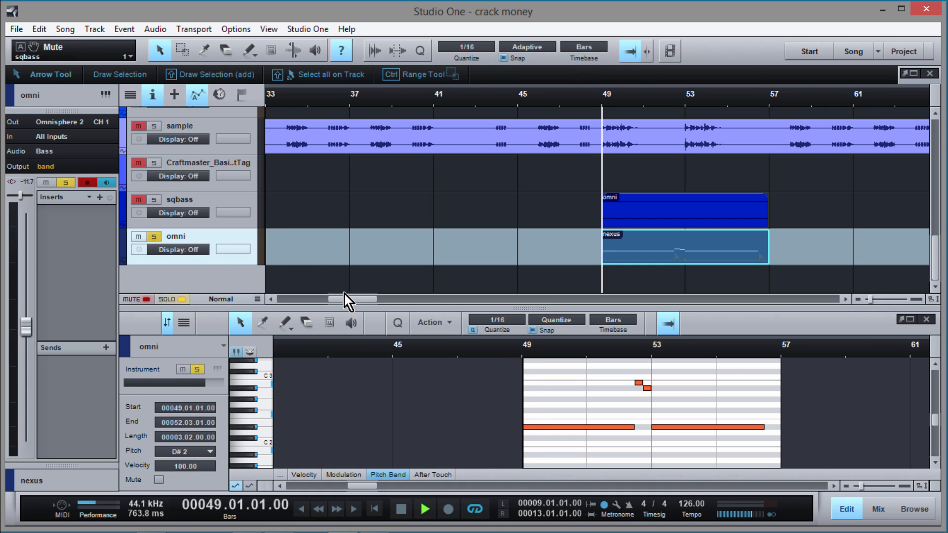
{"action": "key", "text": "space"}
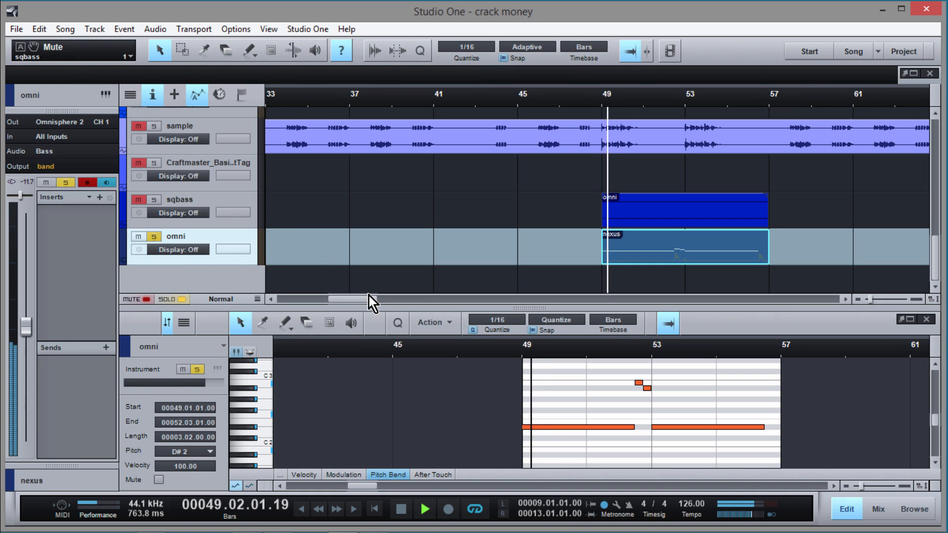
{"action": "left_click", "coordinate": [106, 94]}
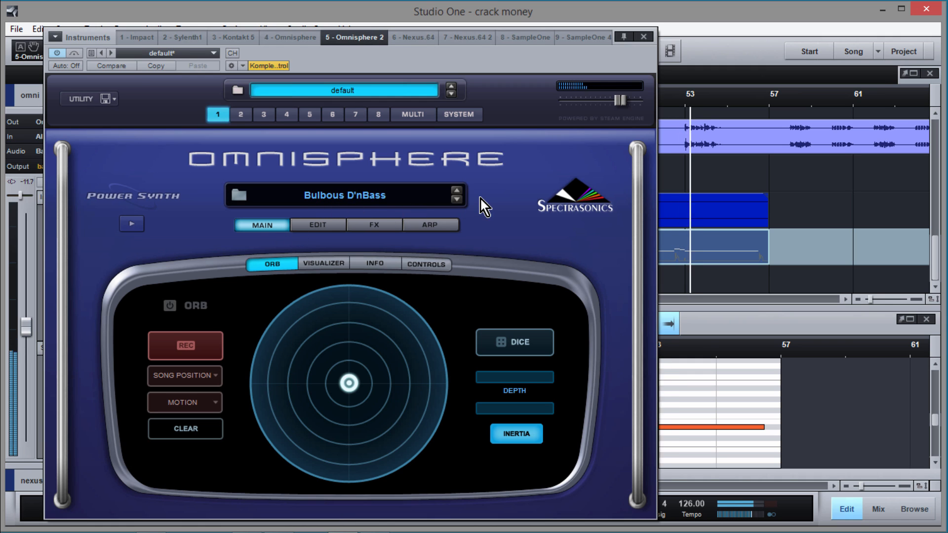
{"action": "left_click", "coordinate": [643, 37]}
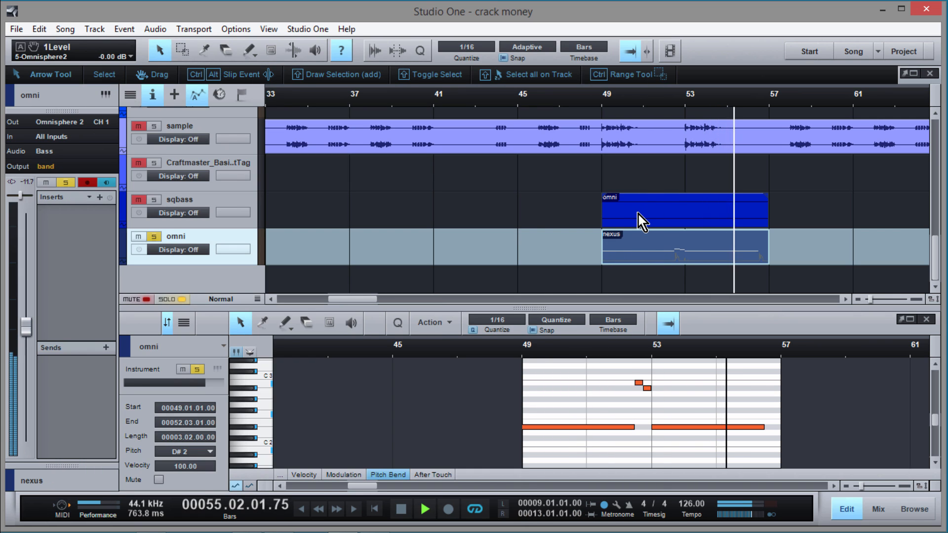
{"action": "key", "text": "space"}
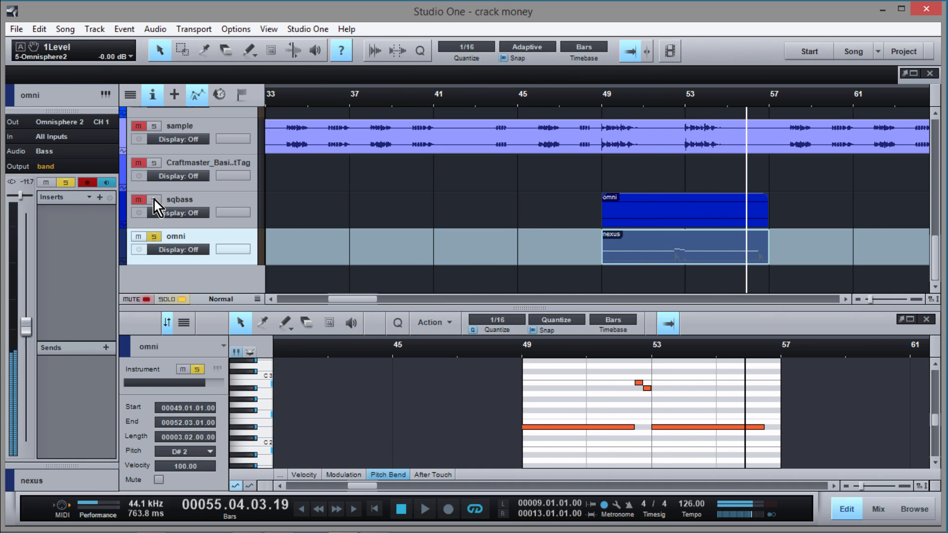
Step: Solo the sqbass track together with the omni bass and play both from bar 49
{"action": "left_click", "coordinate": [154, 200]}
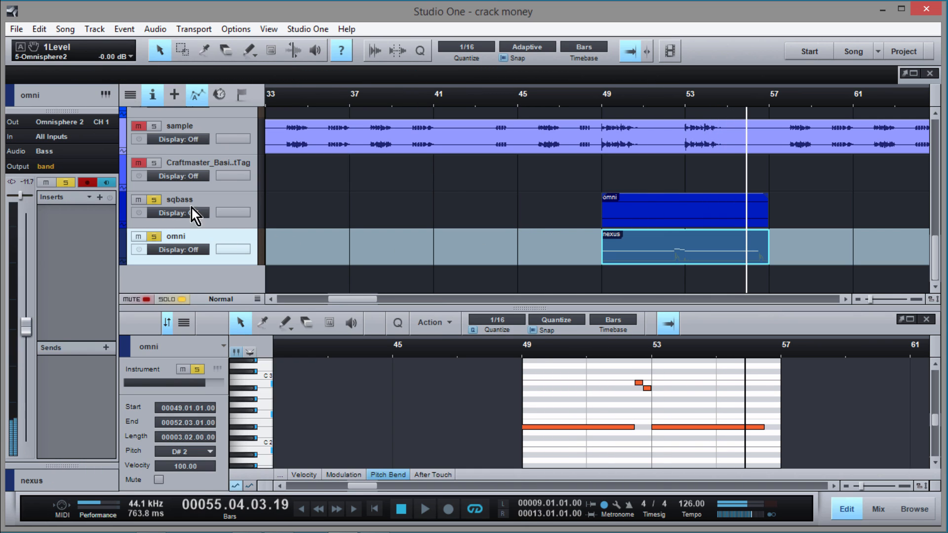
{"action": "left_click", "coordinate": [602, 105]}
{"action": "key", "text": "space"}
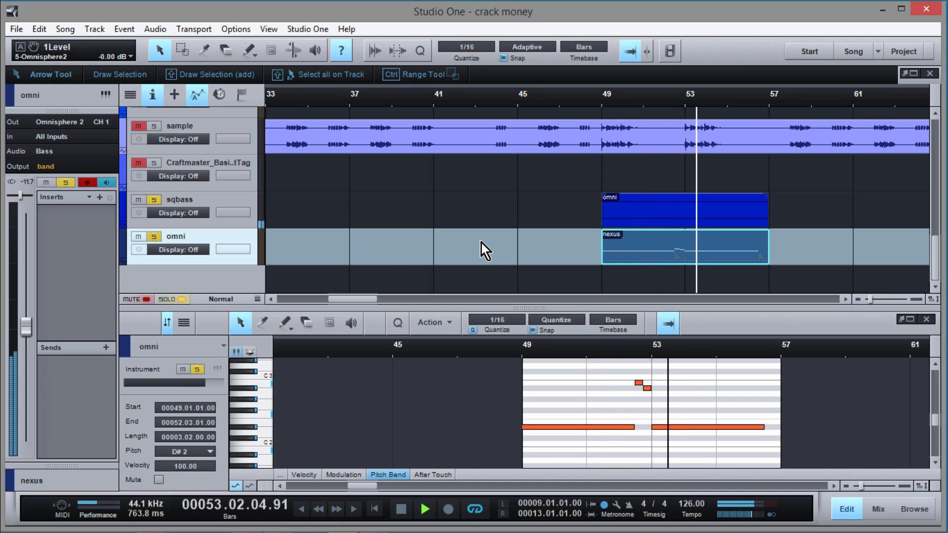
{"action": "key", "text": "space"}
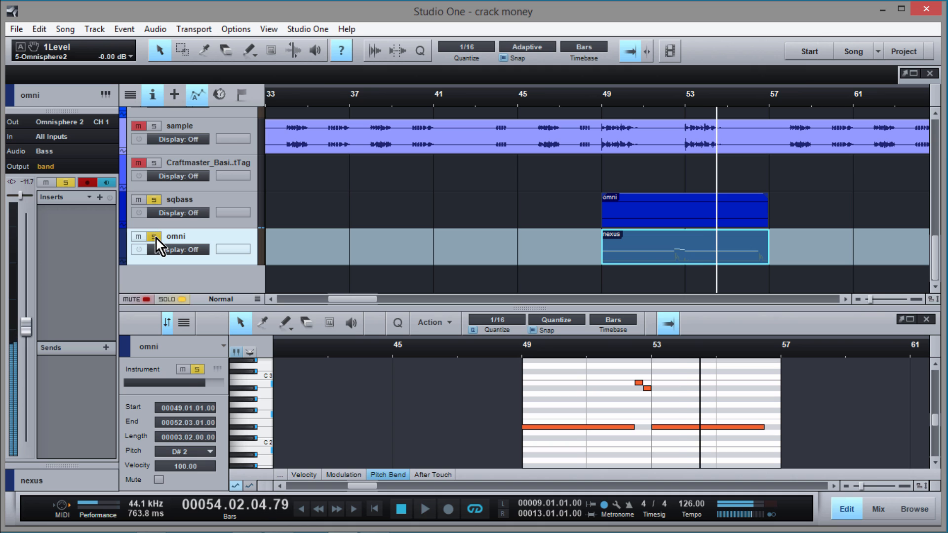
Step: Unsolo the omni bass and sqbass tracks, then play the full mix through the breakdown from bar 49
{"action": "left_click", "coordinate": [156, 237]}
{"action": "left_click", "coordinate": [155, 201]}
{"action": "scroll", "coordinate": [583, 186], "scroll_direction": "up", "scroll_amount": 3}
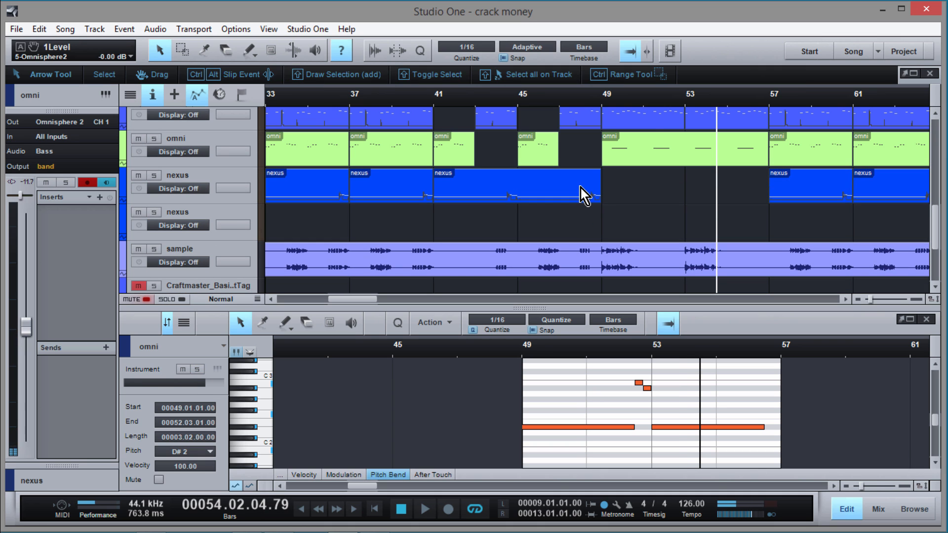
{"action": "left_click", "coordinate": [600, 97]}
{"action": "key", "text": "space"}
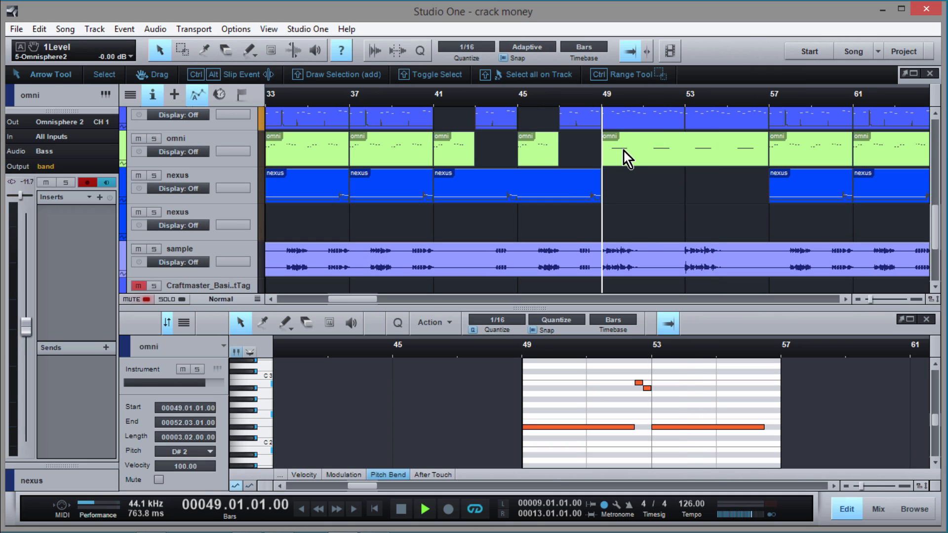
{"action": "scroll", "coordinate": [644, 239], "scroll_direction": "up", "scroll_amount": 4}
{"action": "scroll", "coordinate": [644, 239], "scroll_direction": "up", "scroll_amount": 1}
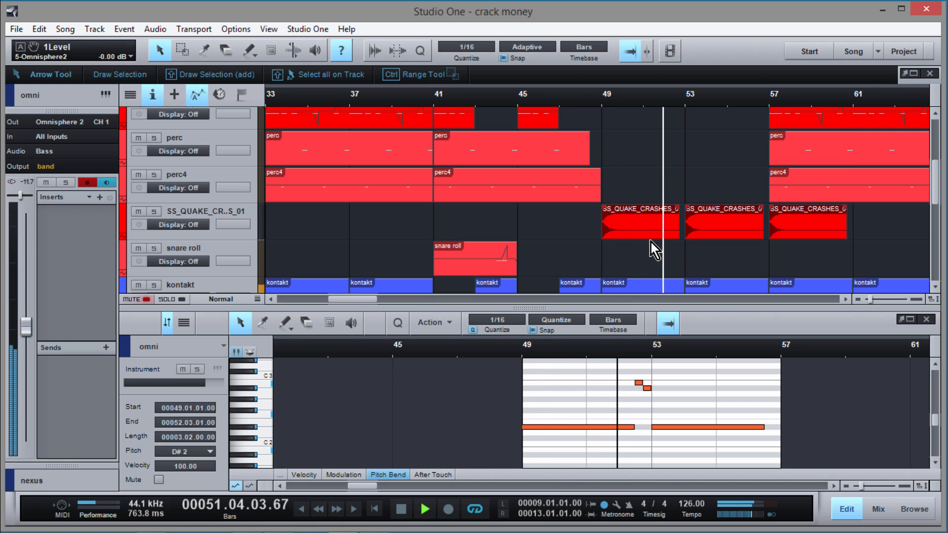
{"action": "scroll", "coordinate": [651, 241], "scroll_direction": "down", "scroll_amount": 3}
{"action": "scroll", "coordinate": [651, 242], "scroll_direction": "up", "scroll_amount": 7}
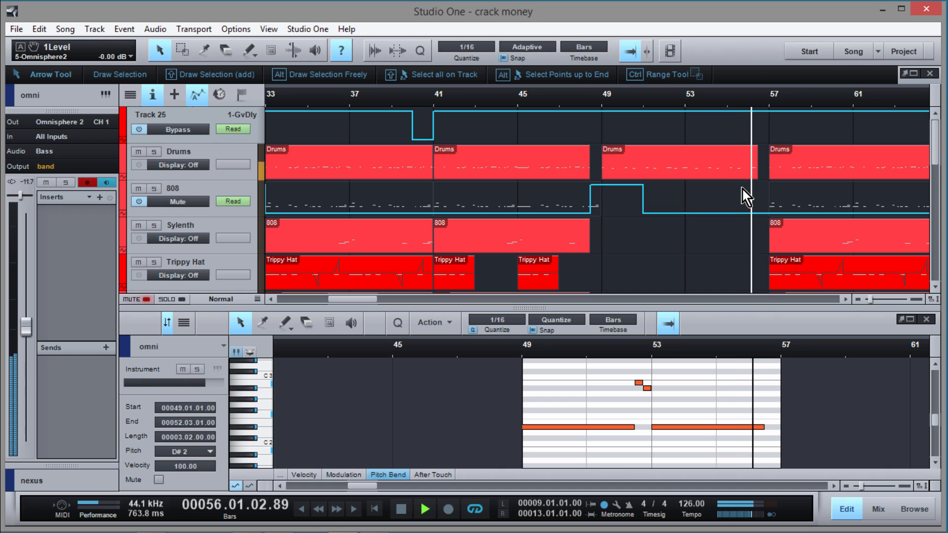
{"action": "key", "text": "space"}
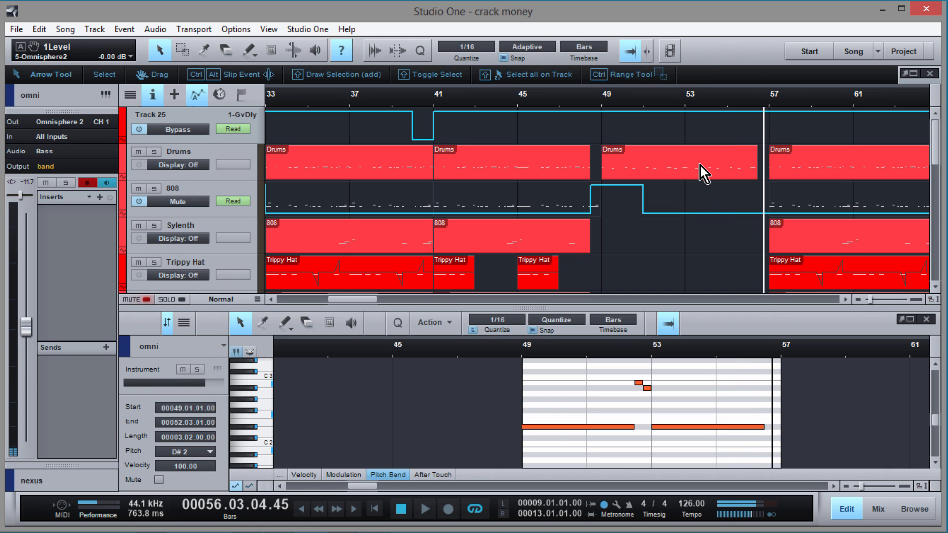
Step: Examine the notes of the Drums clip at bar 49 in the note editor
{"action": "left_click", "coordinate": [700, 166]}
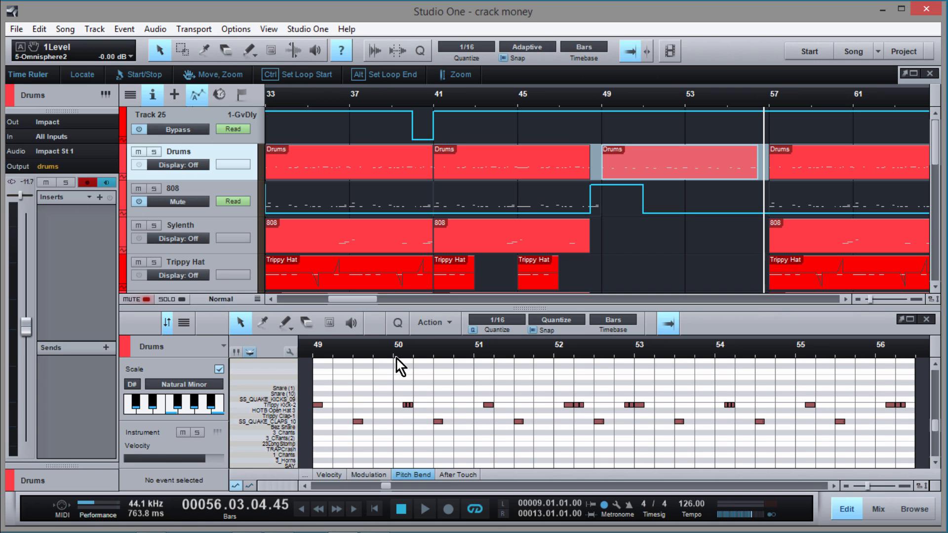
{"action": "left_click_drag", "start_coordinate": [396, 357], "coordinate": [396, 391]}
{"action": "left_click_drag", "start_coordinate": [434, 352], "coordinate": [449, 330]}
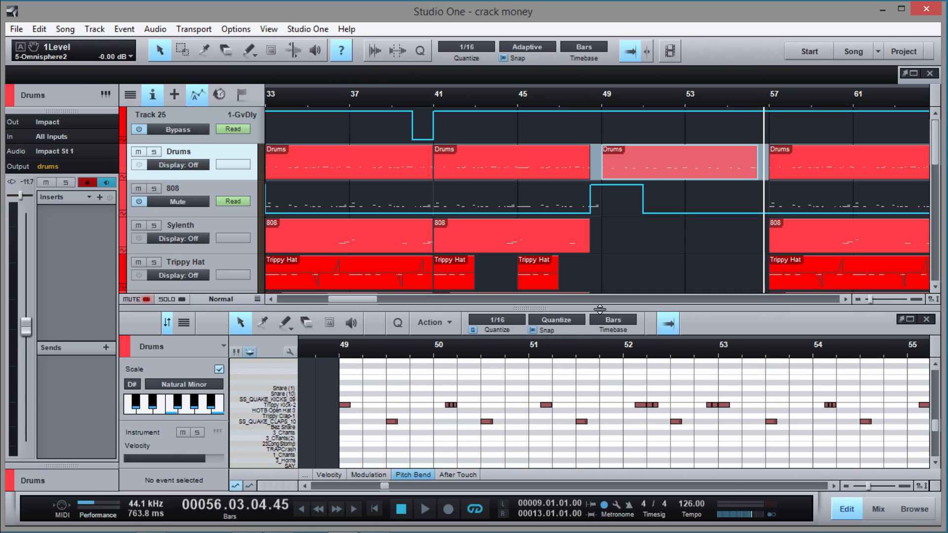
Step: Enlarge the arrangement area and review the track layout across the song, including the sections before and after the bar 49 breakdown
{"action": "left_click_drag", "start_coordinate": [600, 308], "coordinate": [600, 418]}
{"action": "left_click_drag", "start_coordinate": [660, 97], "coordinate": [673, 74]}
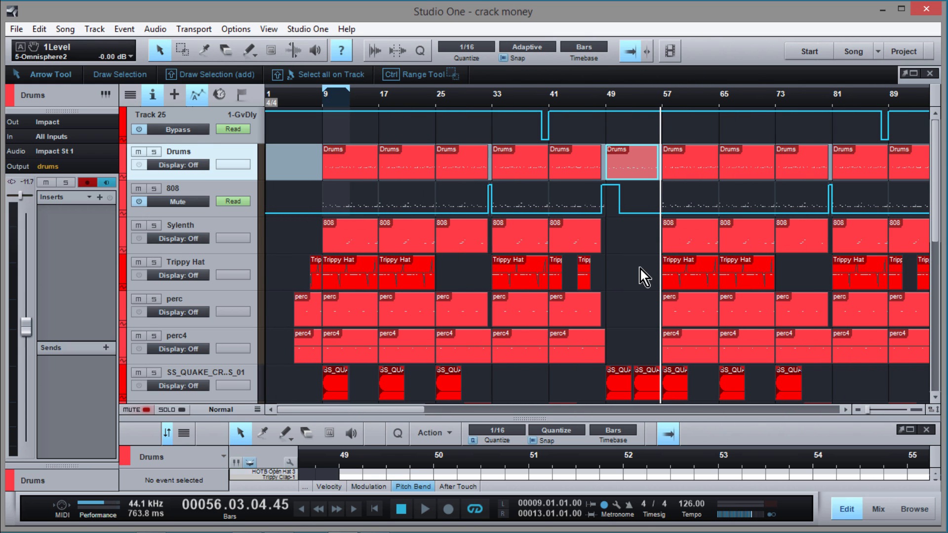
{"action": "scroll", "coordinate": [641, 270], "scroll_direction": "down", "scroll_amount": 3}
{"action": "scroll", "coordinate": [641, 269], "scroll_direction": "up", "scroll_amount": 2}
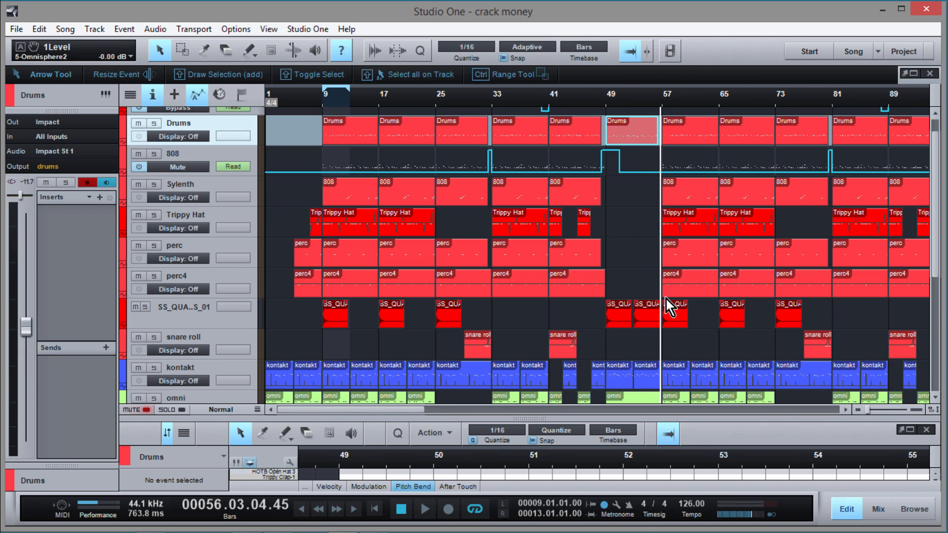
{"action": "scroll", "coordinate": [666, 299], "scroll_direction": "down", "scroll_amount": 5}
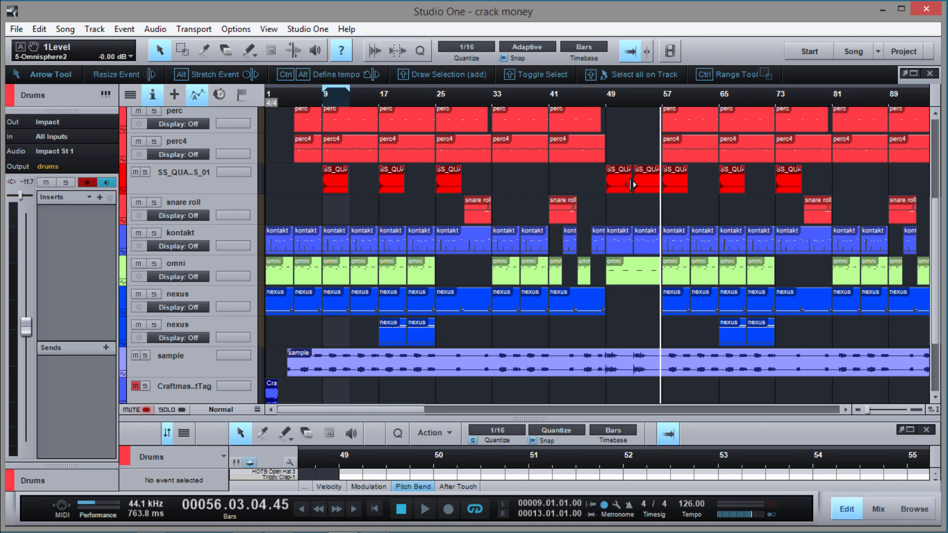
{"action": "scroll", "coordinate": [628, 213], "scroll_direction": "up", "scroll_amount": 5}
{"action": "scroll", "coordinate": [632, 184], "scroll_direction": "up", "scroll_amount": 1}
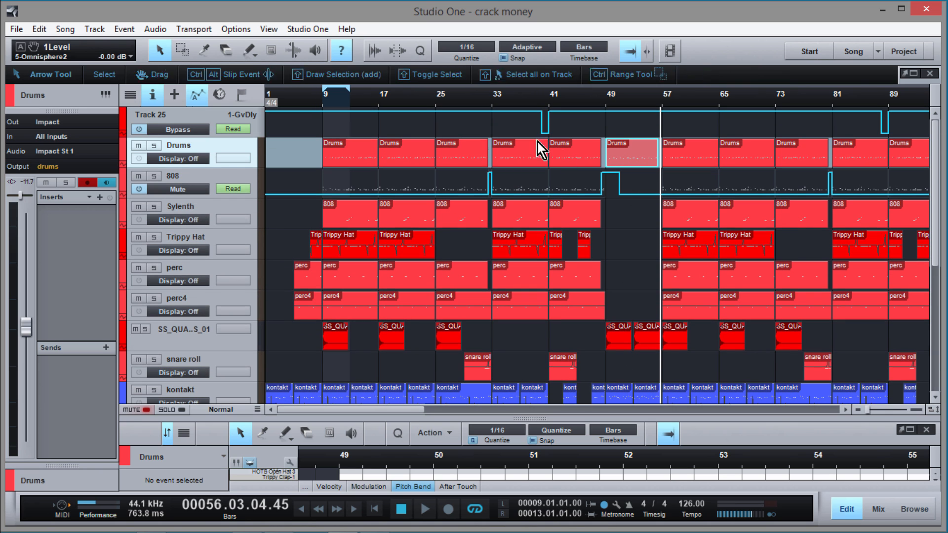
Step: Place the playhead at bar 25 and set the loop range from bar 25 to bar 73
{"action": "left_click", "coordinate": [436, 101]}
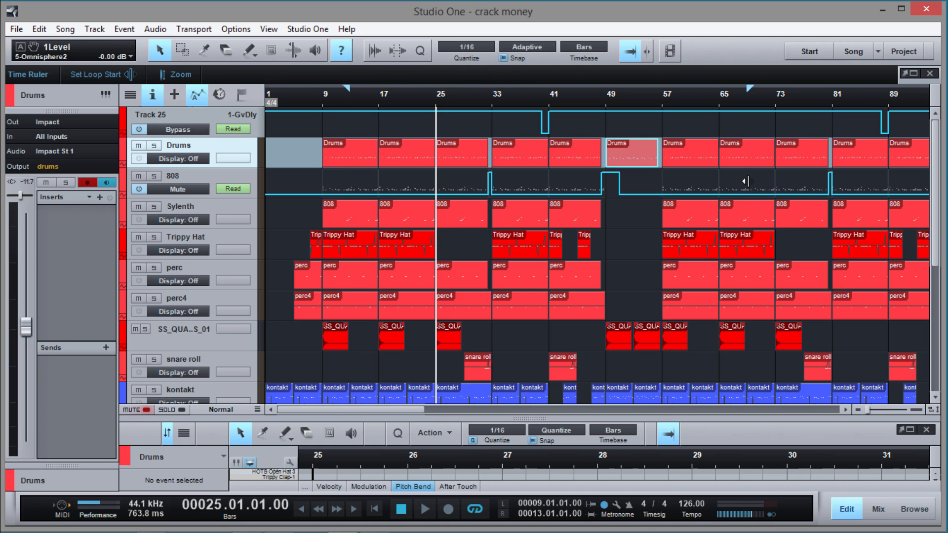
{"action": "left_click_drag", "start_coordinate": [773, 340], "coordinate": [773, 340]}
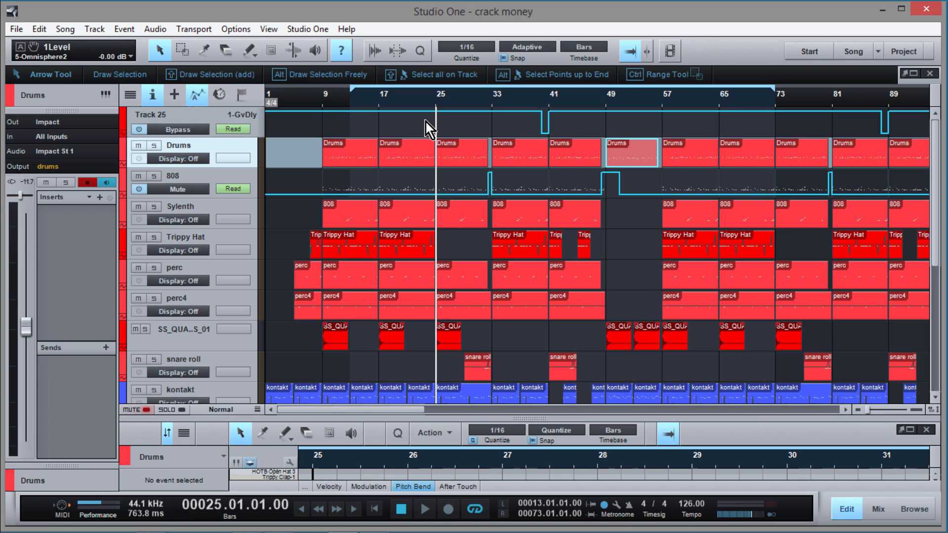
{"action": "mouse_move", "coordinate": [352, 91]}
{"action": "left_mouse_down"}
{"action": "mouse_move", "coordinate": [371, 106]}
{"action": "mouse_move", "coordinate": [435, 106]}
{"action": "left_mouse_up"}
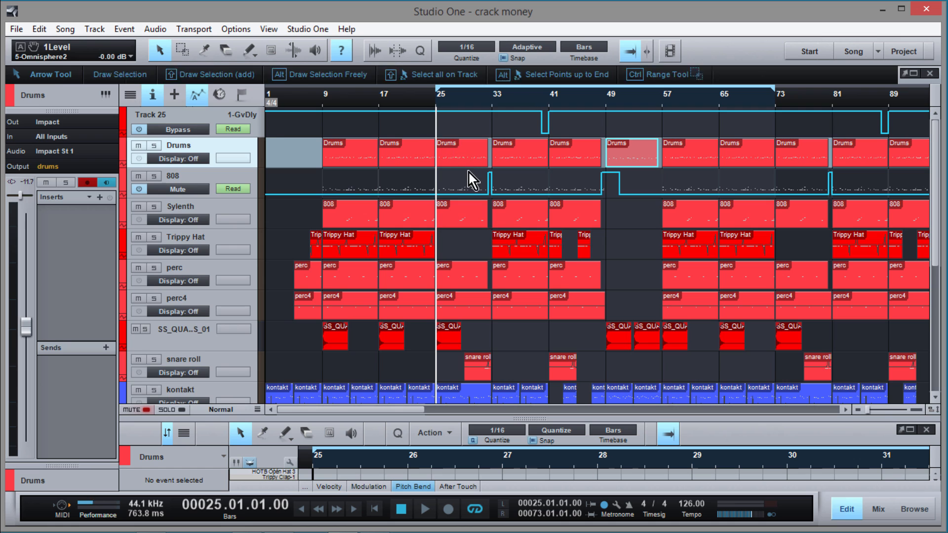
Step: Check the tracks in the looped section, then play it from bar 25
{"action": "scroll", "coordinate": [469, 173], "scroll_direction": "down", "scroll_amount": 5}
{"action": "scroll", "coordinate": [468, 241], "scroll_direction": "up", "scroll_amount": 5}
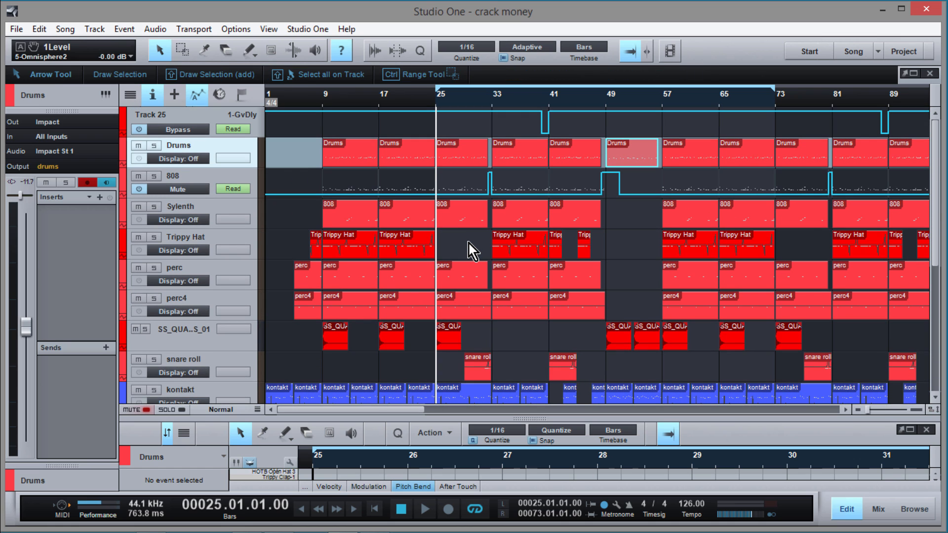
{"action": "key", "text": "space"}
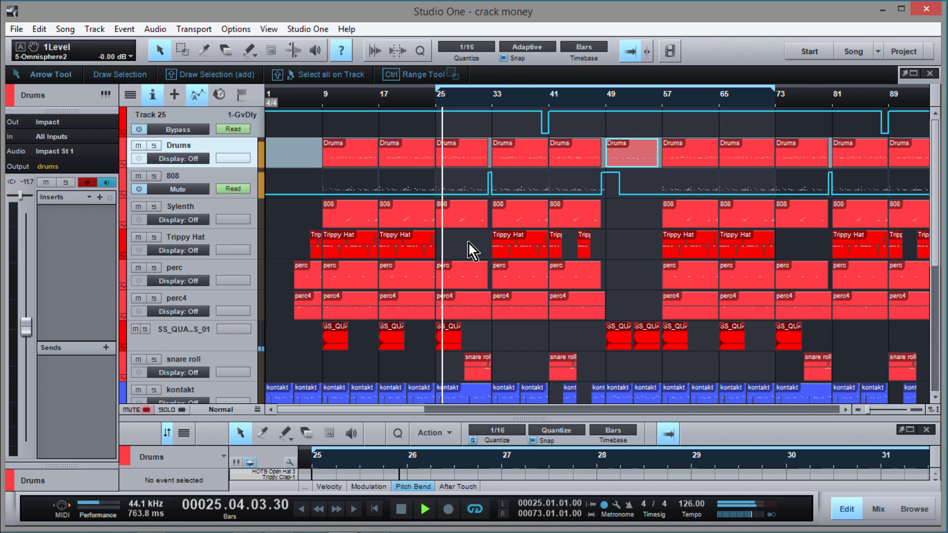
{"action": "key", "text": "space"}
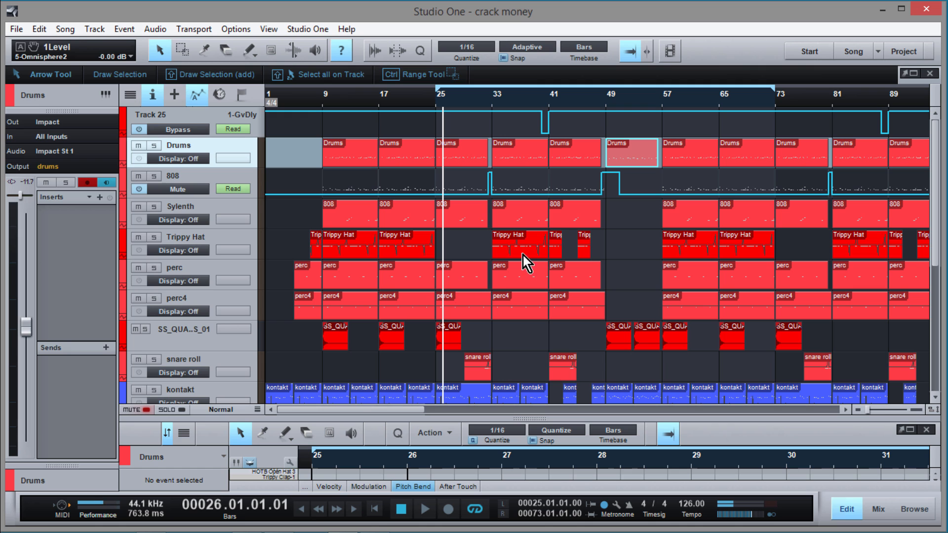
Step: Hide the track automation and reduce the track height to Tiny so all tracks fit in the arrangement
{"action": "scroll", "coordinate": [651, 281], "scroll_direction": "down", "scroll_amount": 5}
{"action": "scroll", "coordinate": [648, 286], "scroll_direction": "up", "scroll_amount": 6}
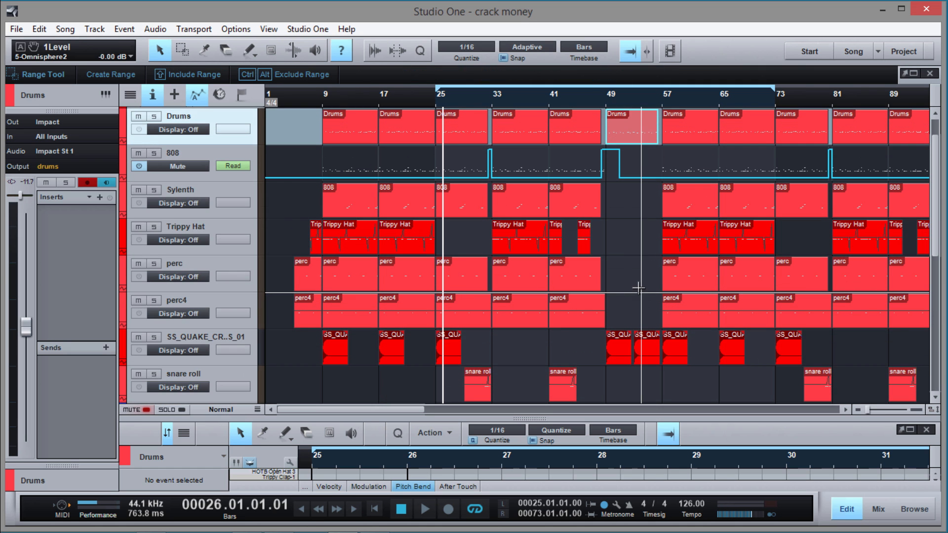
{"action": "scroll", "coordinate": [648, 286], "scroll_direction": "down", "scroll_amount": 6}
{"action": "key", "text": "a"}
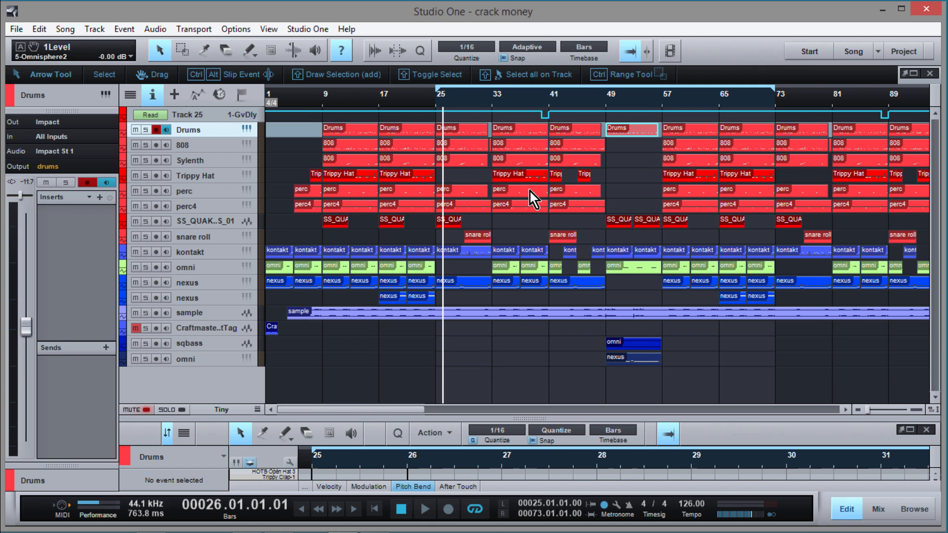